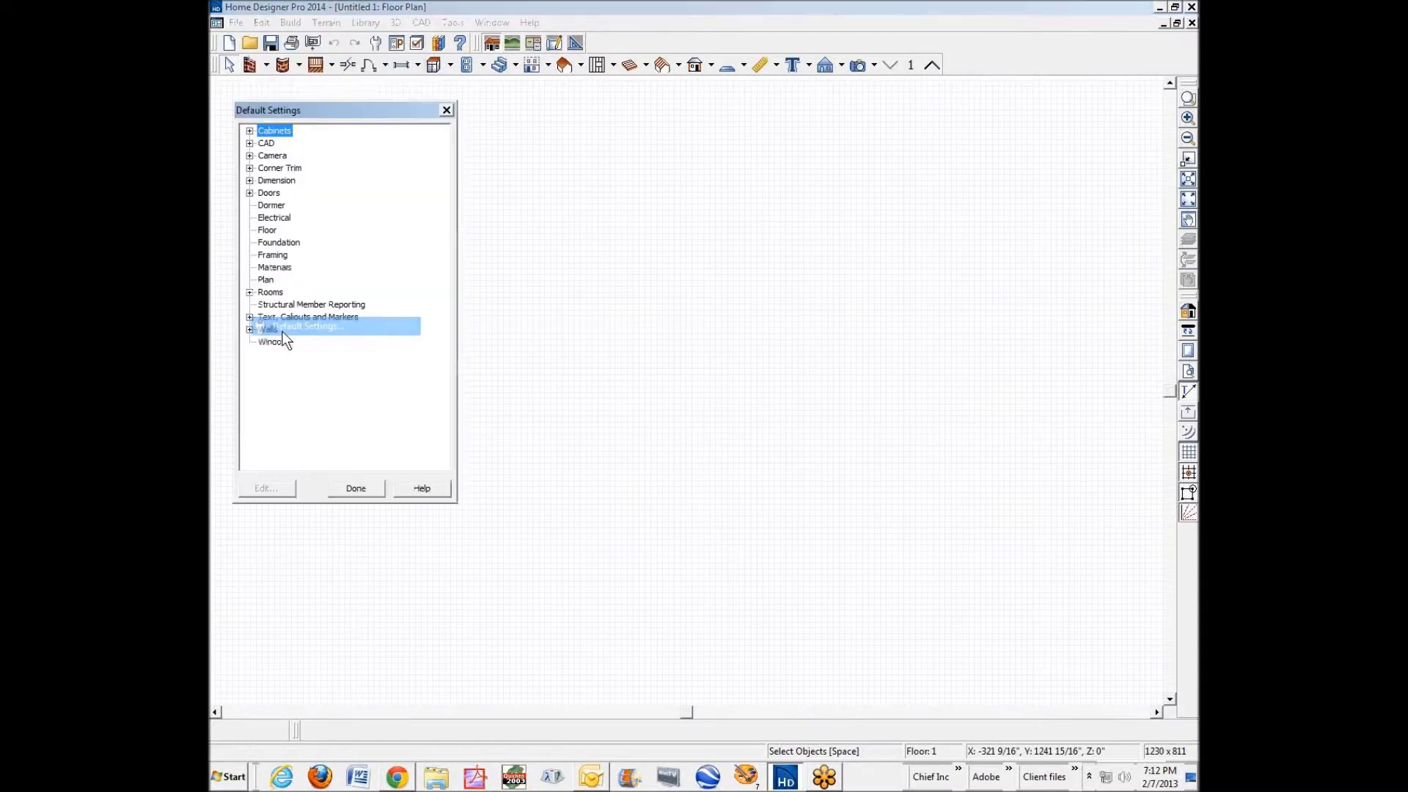
Set the default exterior wall type to Stucco-4 in the exterior/interior wall defaults.
click(249, 329)
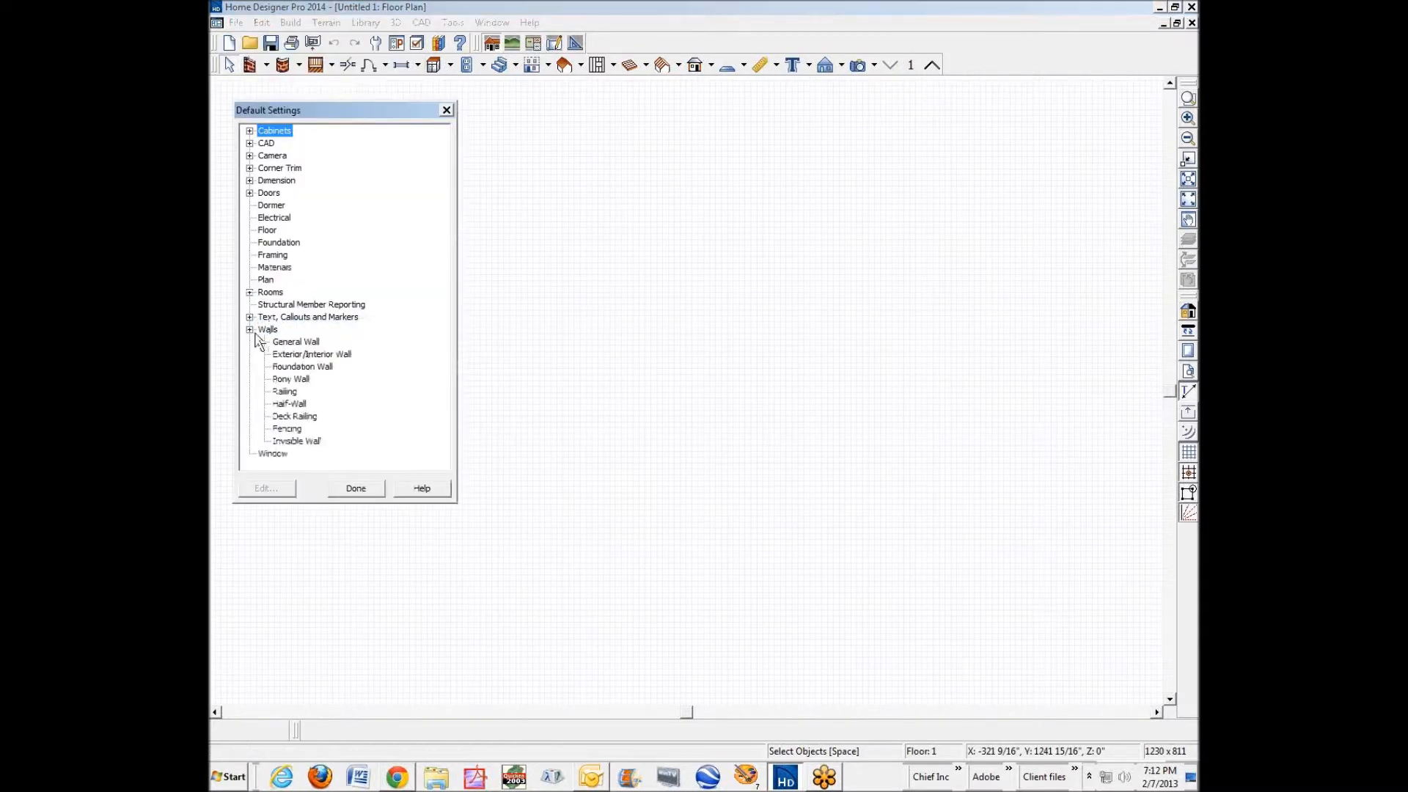
click(316, 356)
click(269, 489)
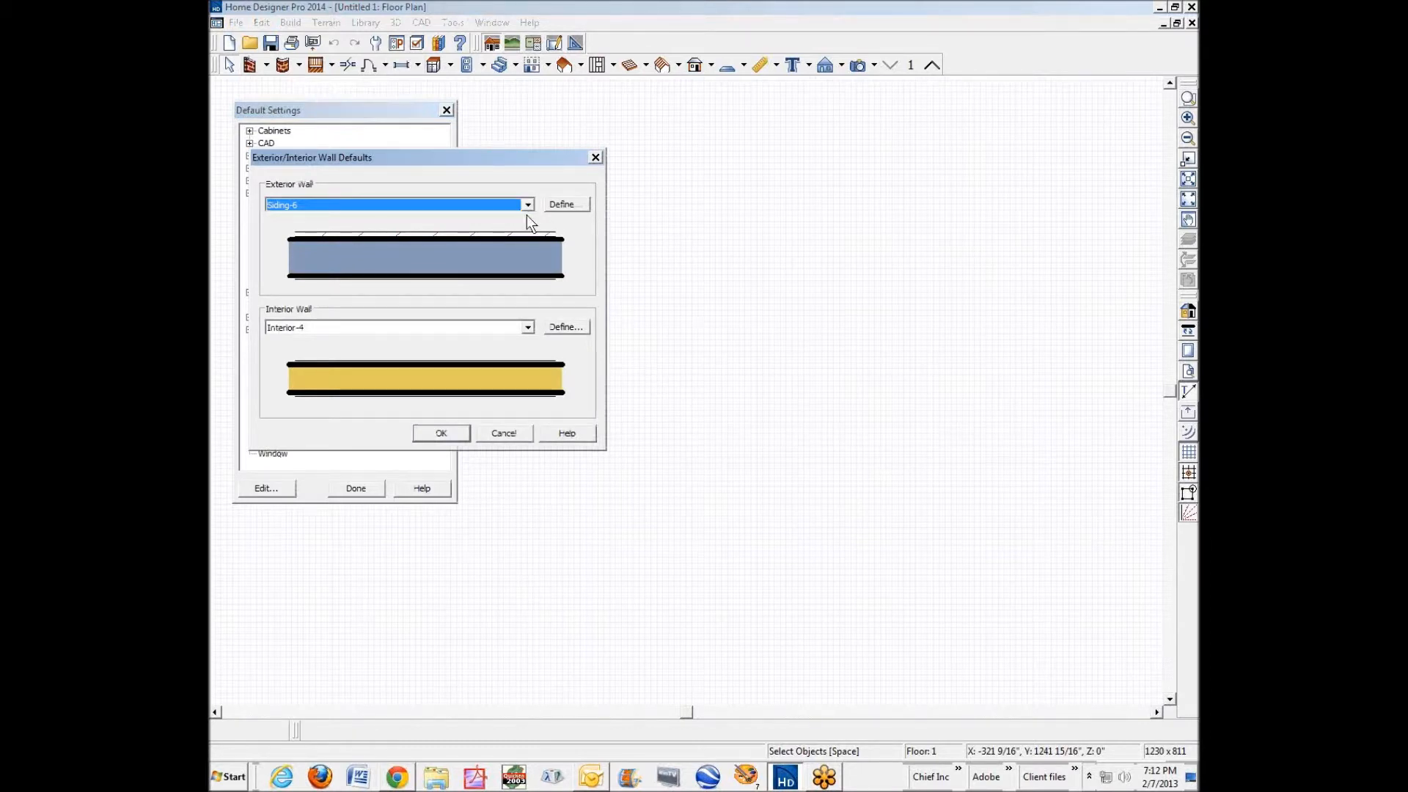
click(528, 205)
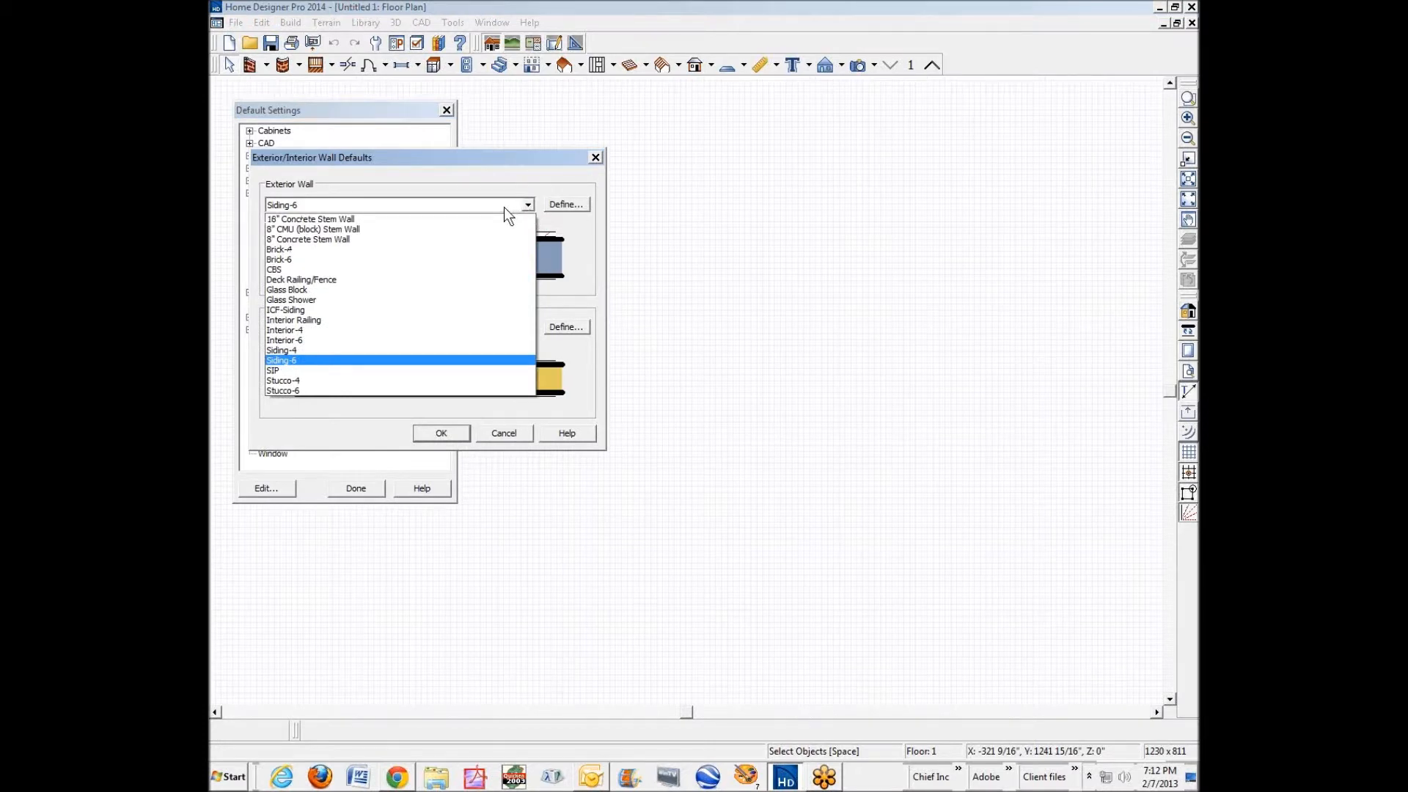
click(308, 381)
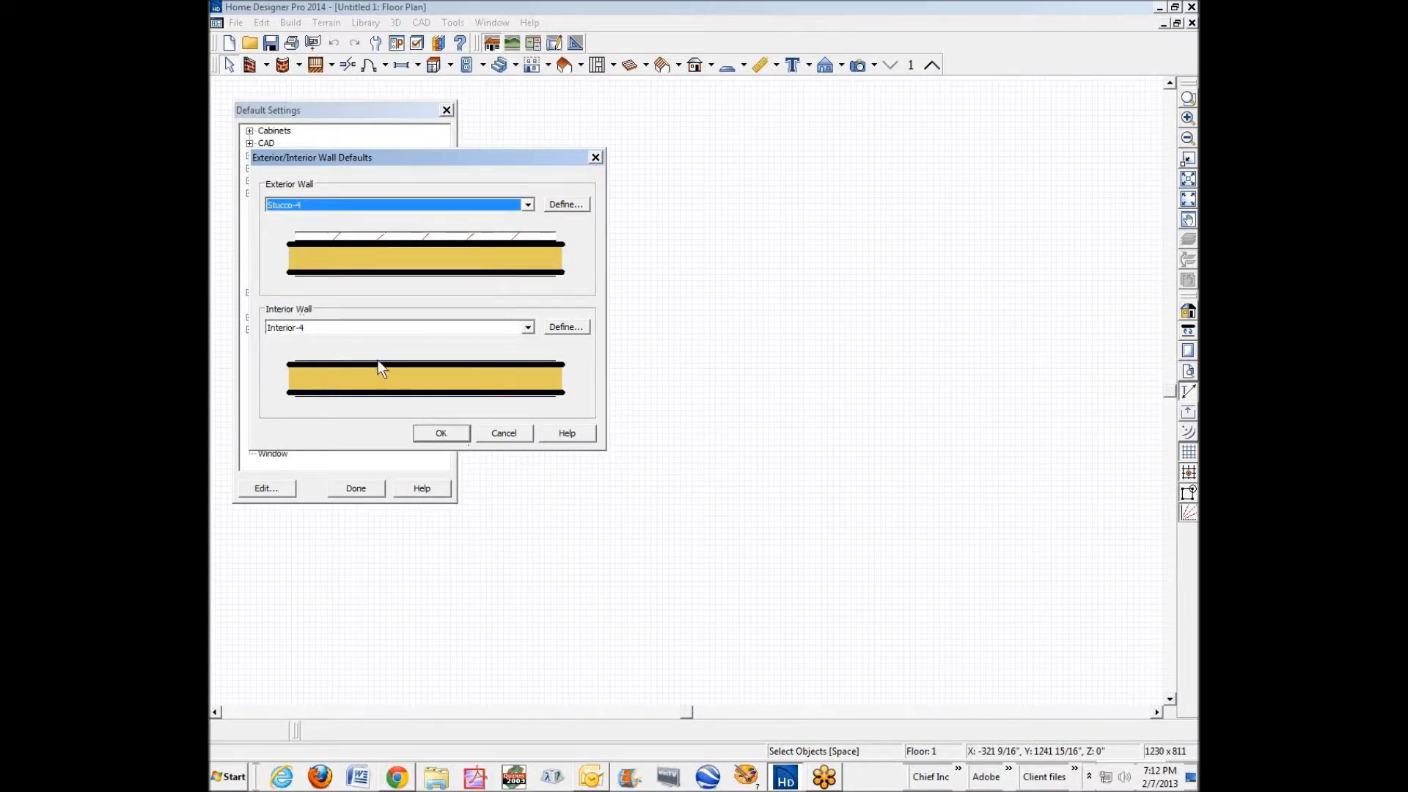
click(445, 434)
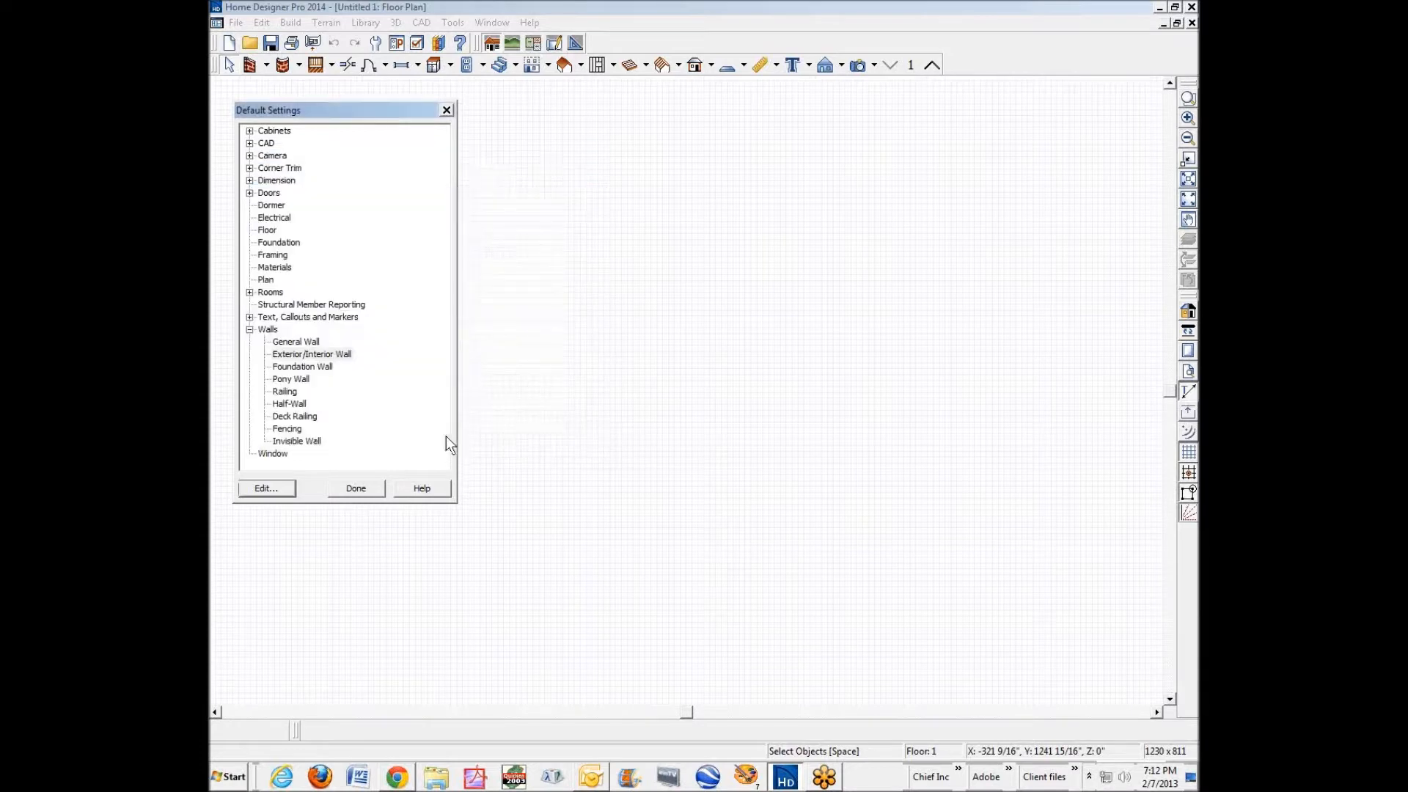
click(362, 490)
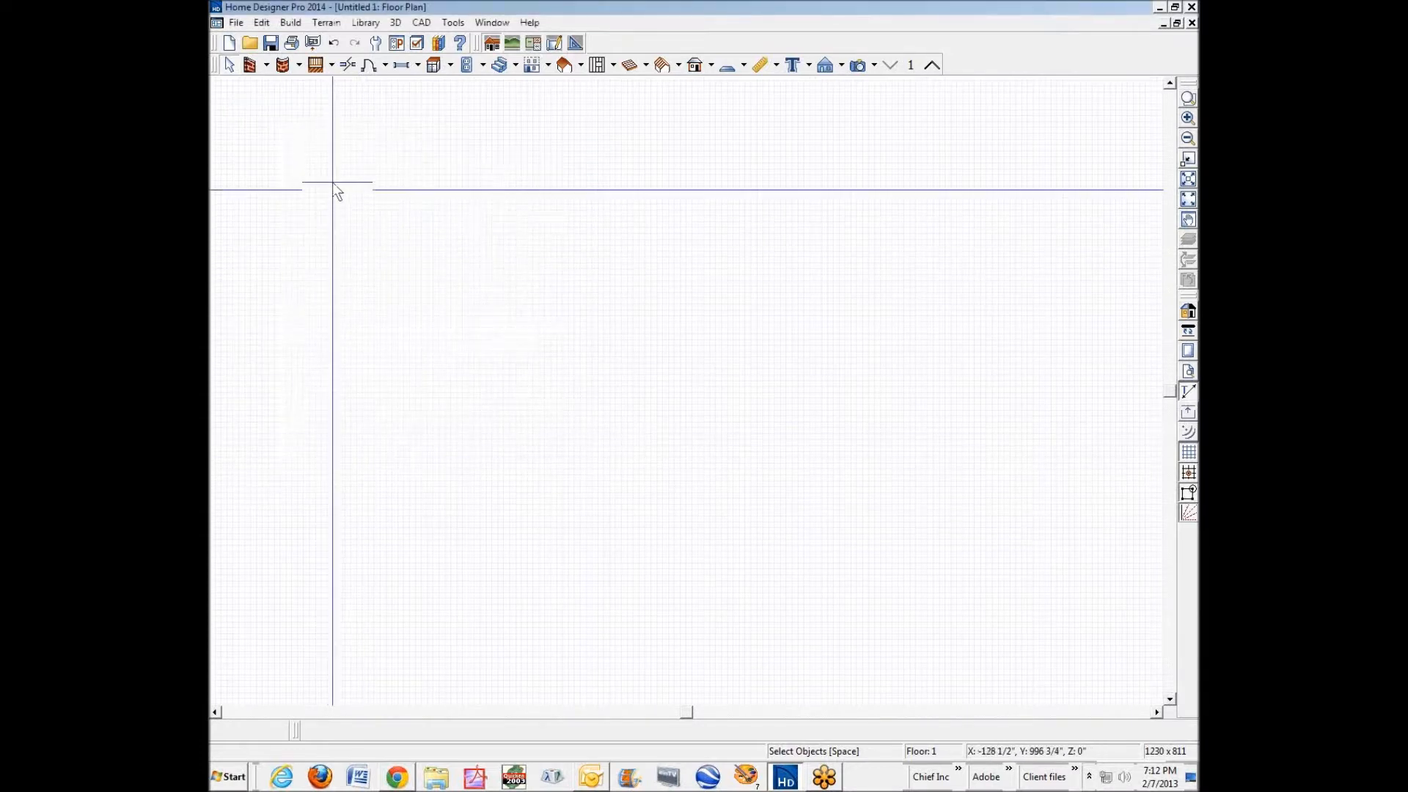
Set the roof pitch to 5 in 12 in the Build Roof settings and select the Roof component's material.
double_click(559, 62)
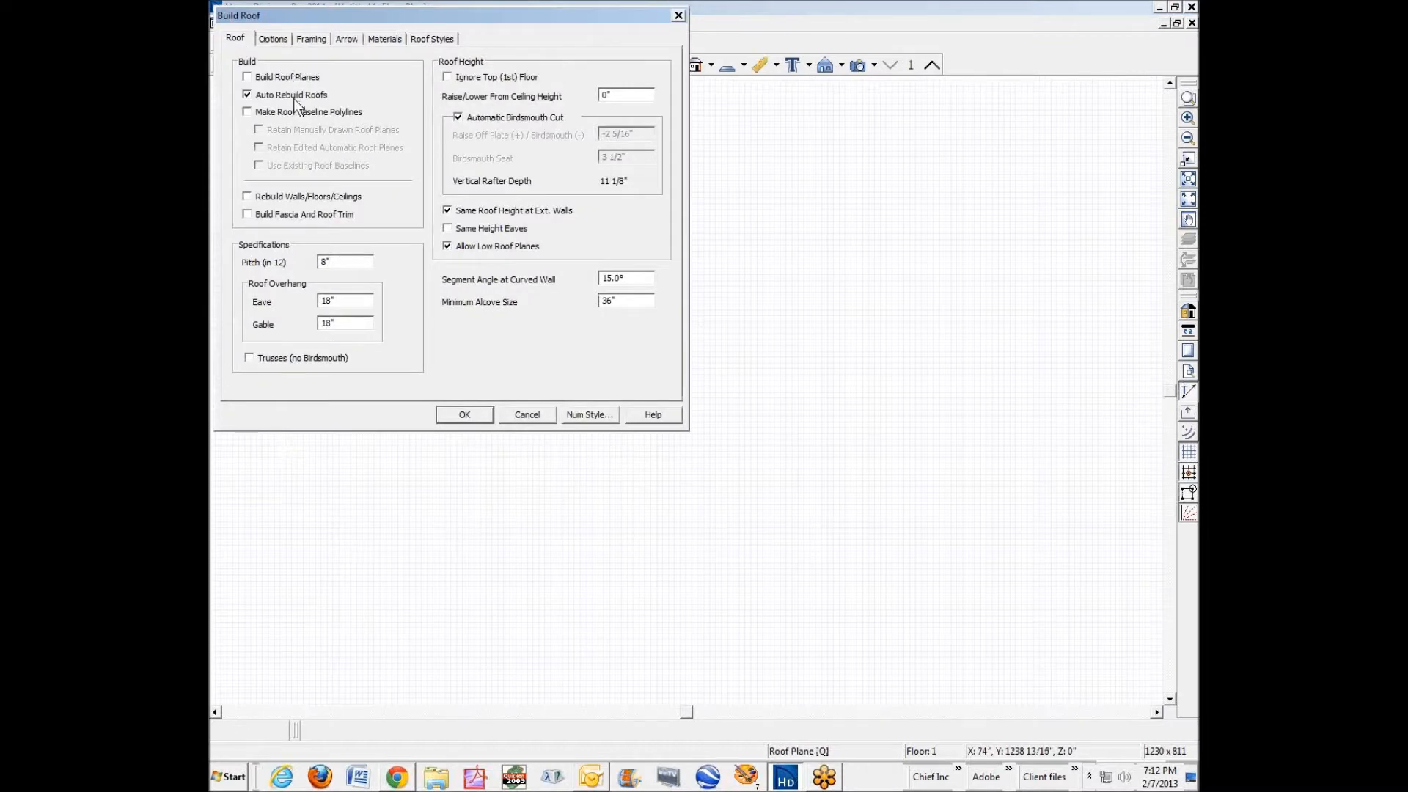
double_click(339, 263)
text(5)
click(387, 40)
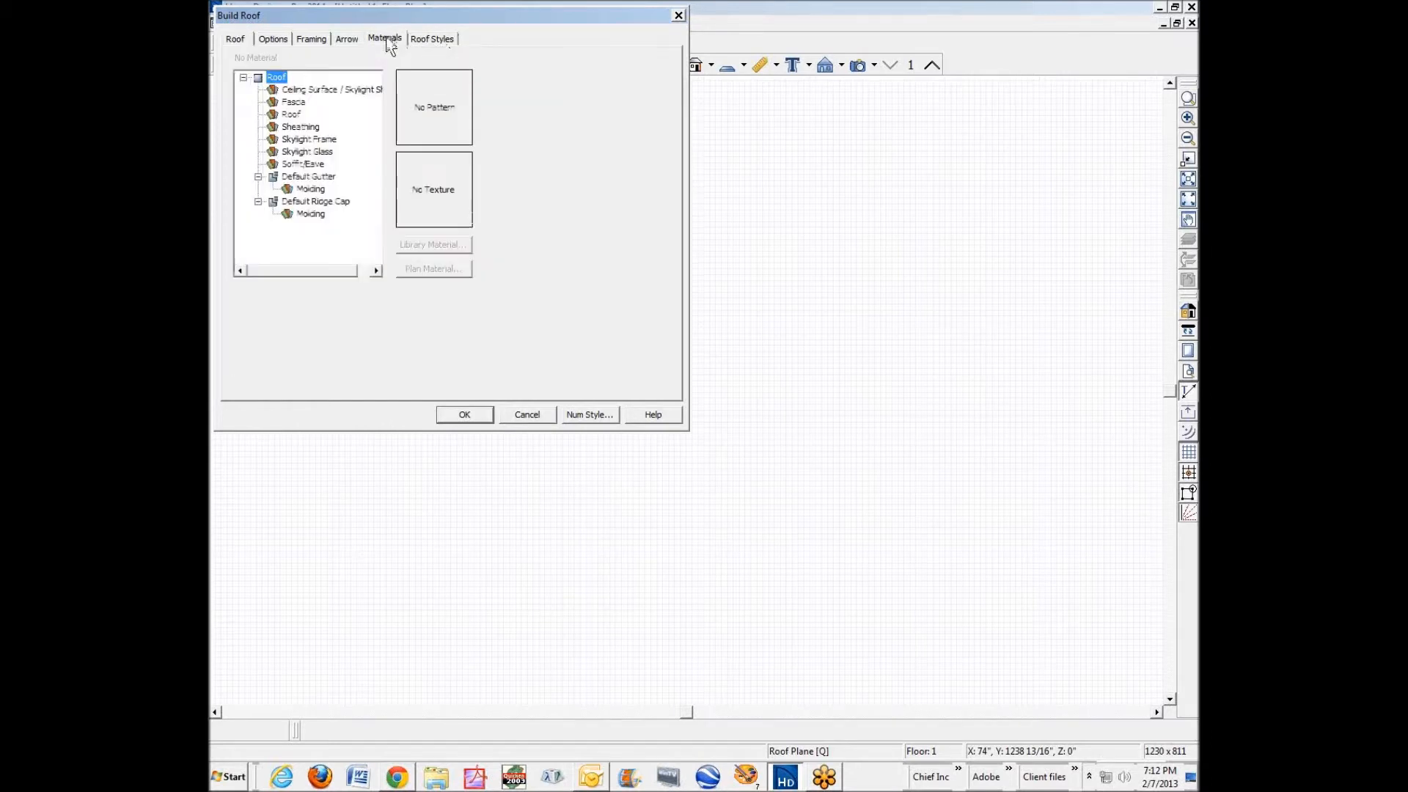
click(292, 115)
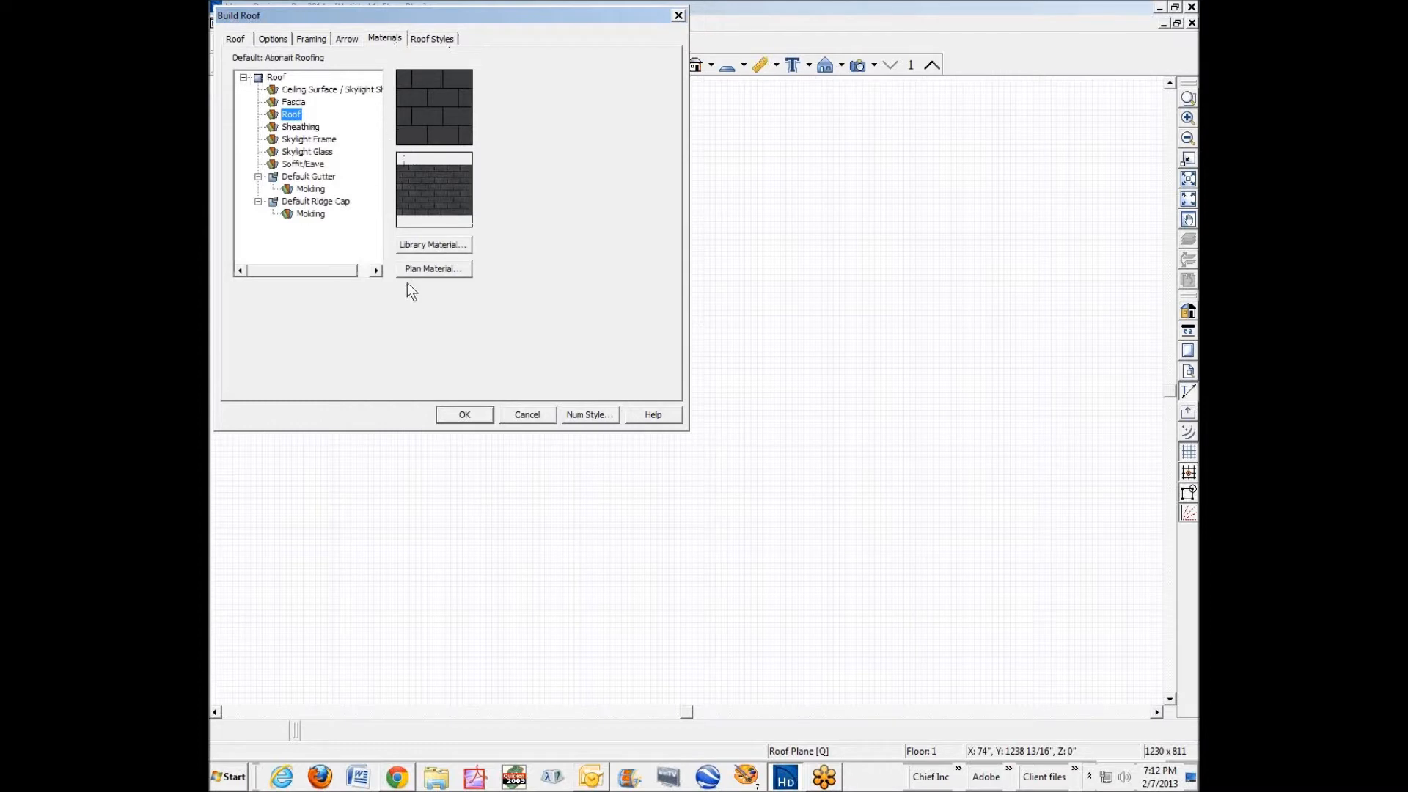
Browse the library's roofing materials, including Composite and Shakes & Shingles, for the roof surface, and leave without applying one.
click(416, 246)
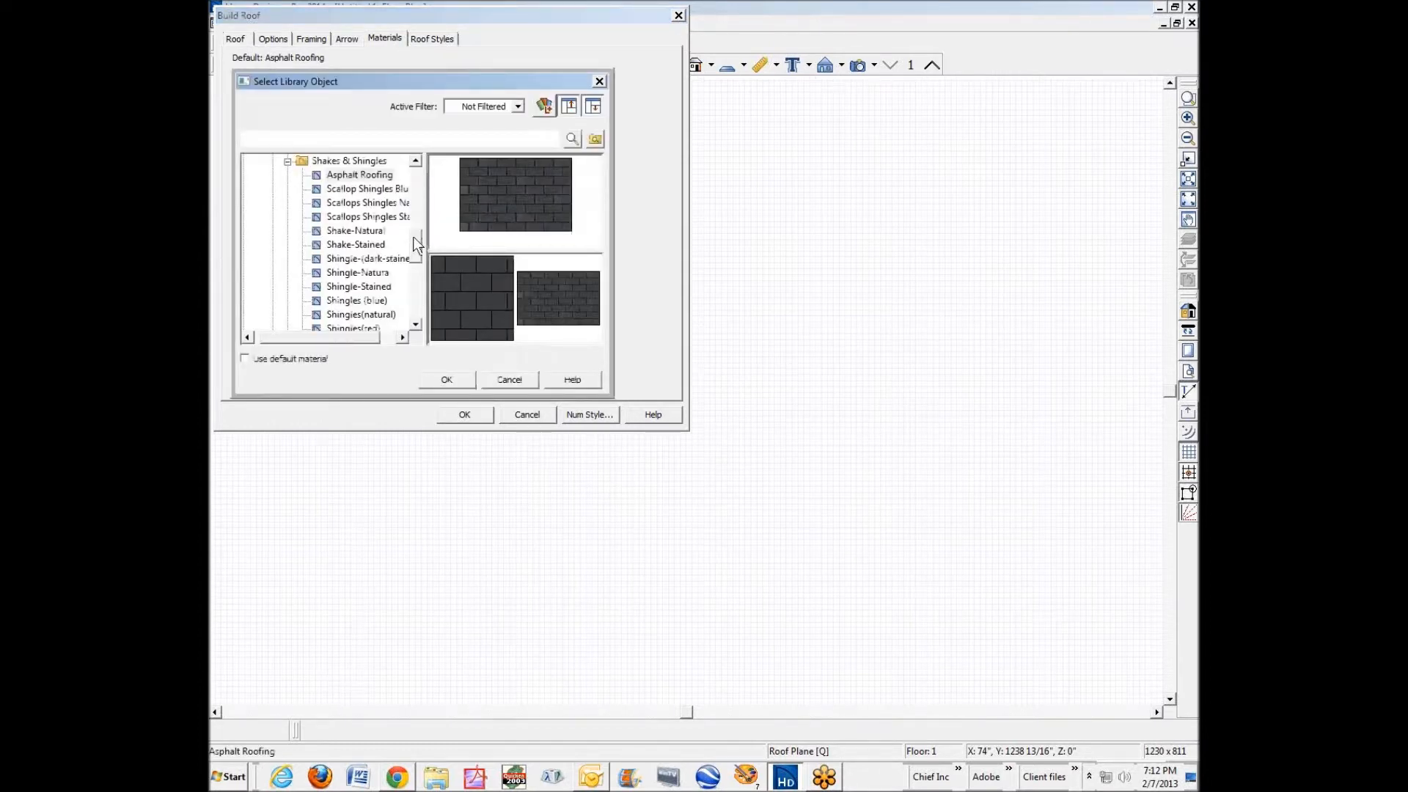
click(328, 161)
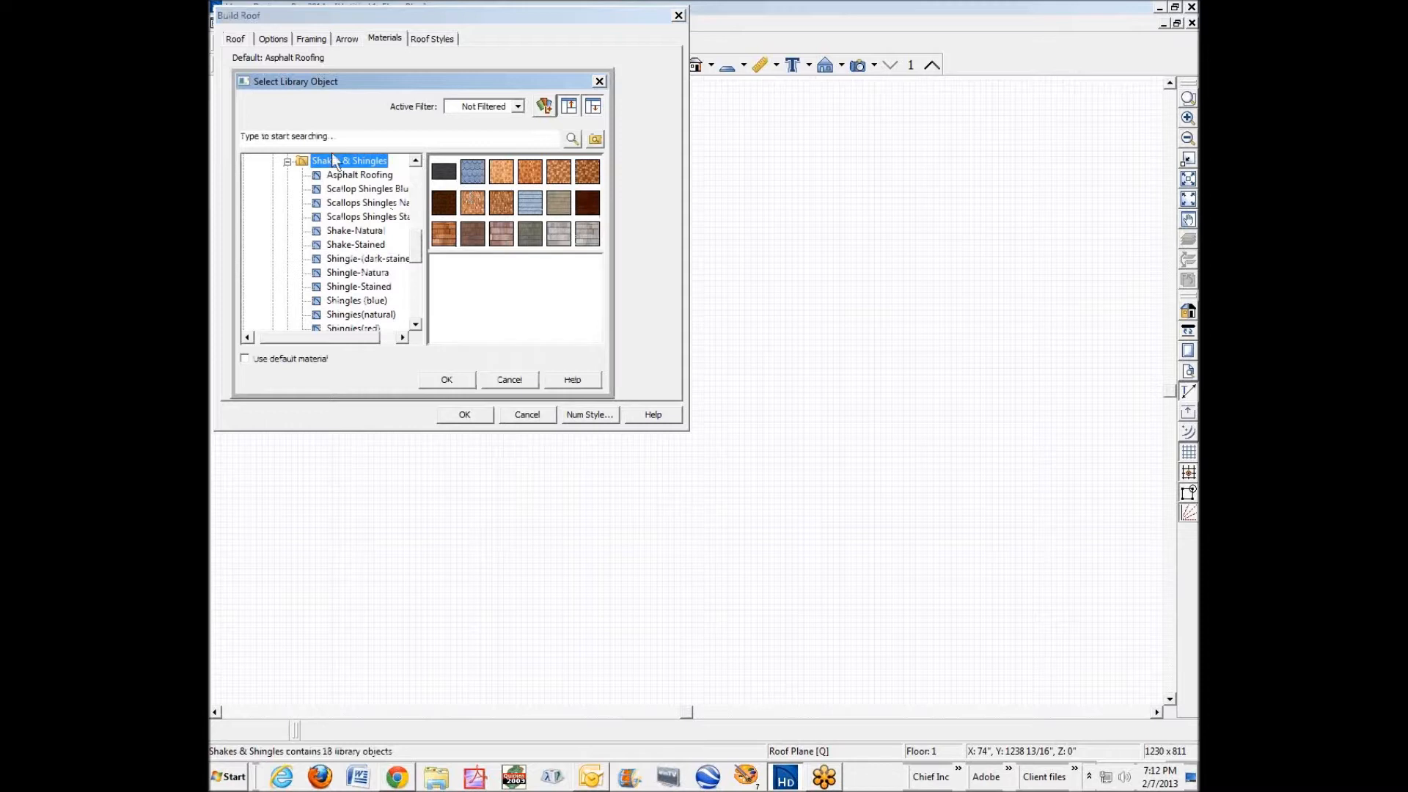
click(287, 161)
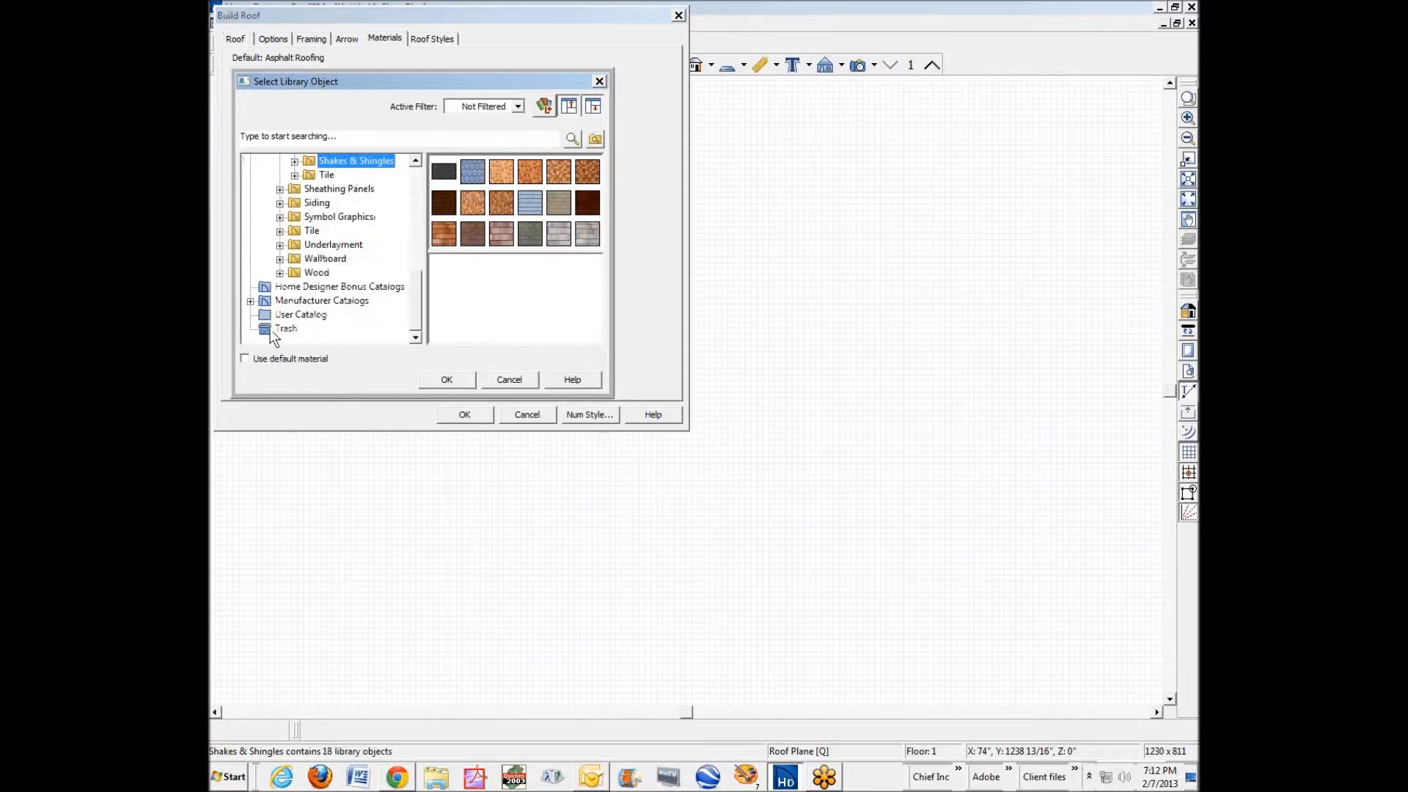
click(250, 301)
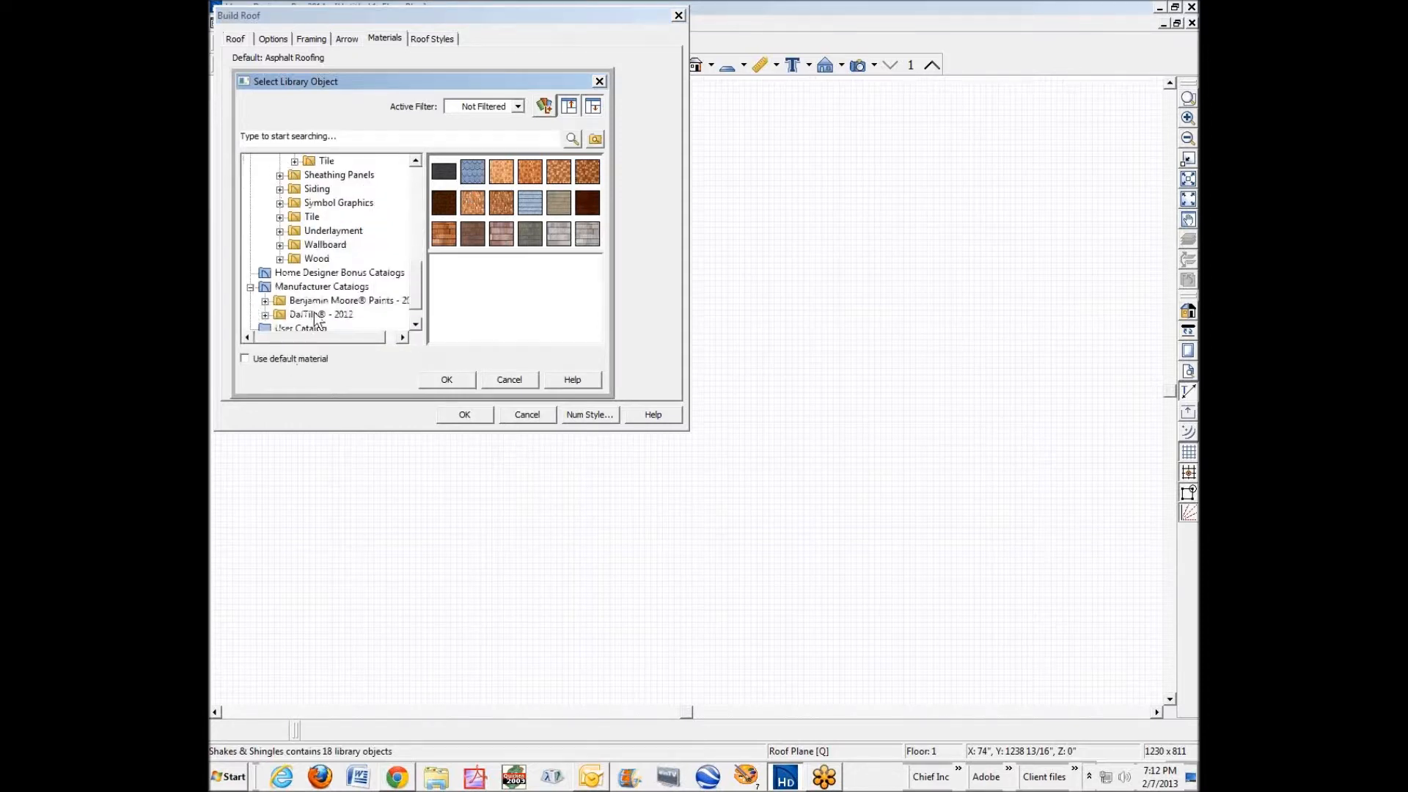
click(250, 287)
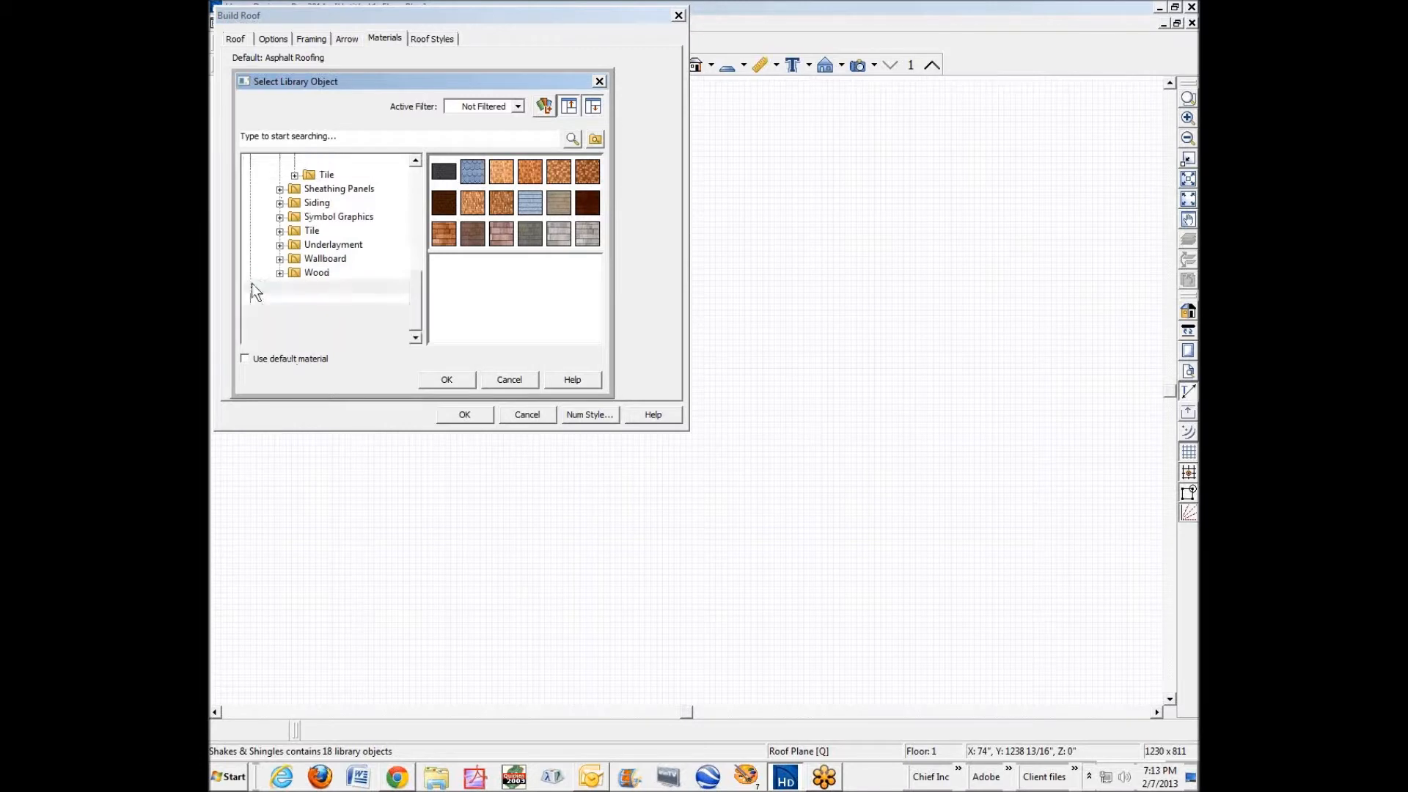
drag(412, 297, 412, 275)
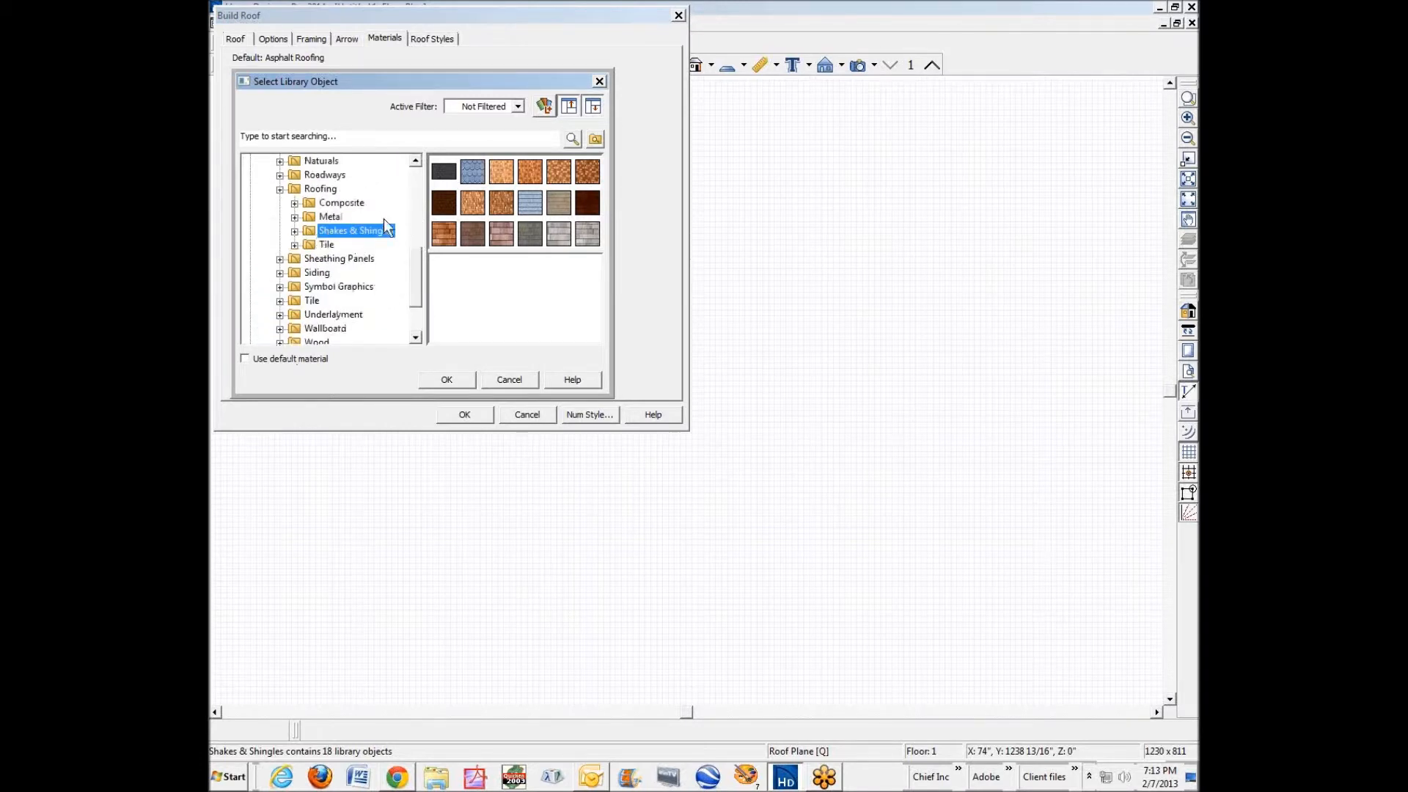
click(327, 204)
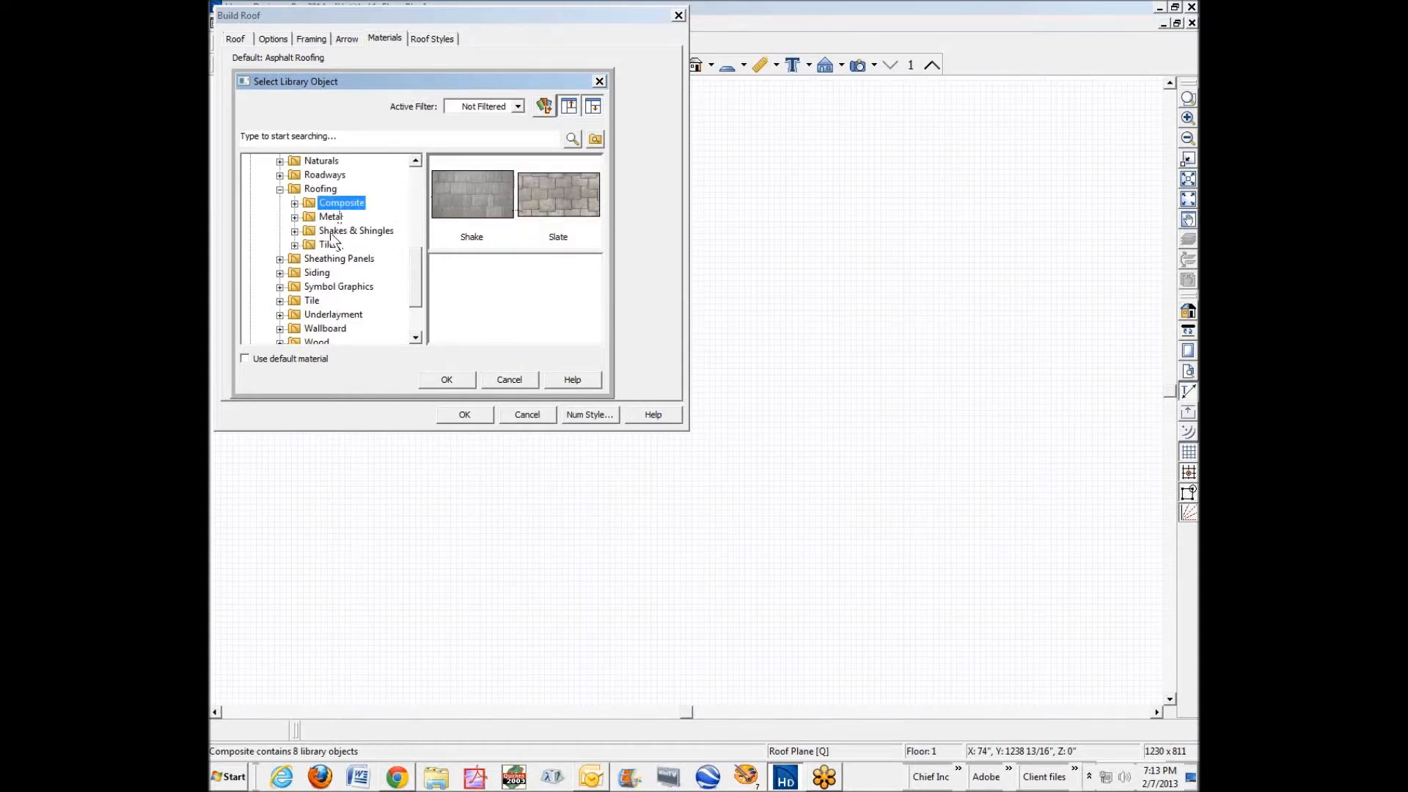
click(334, 232)
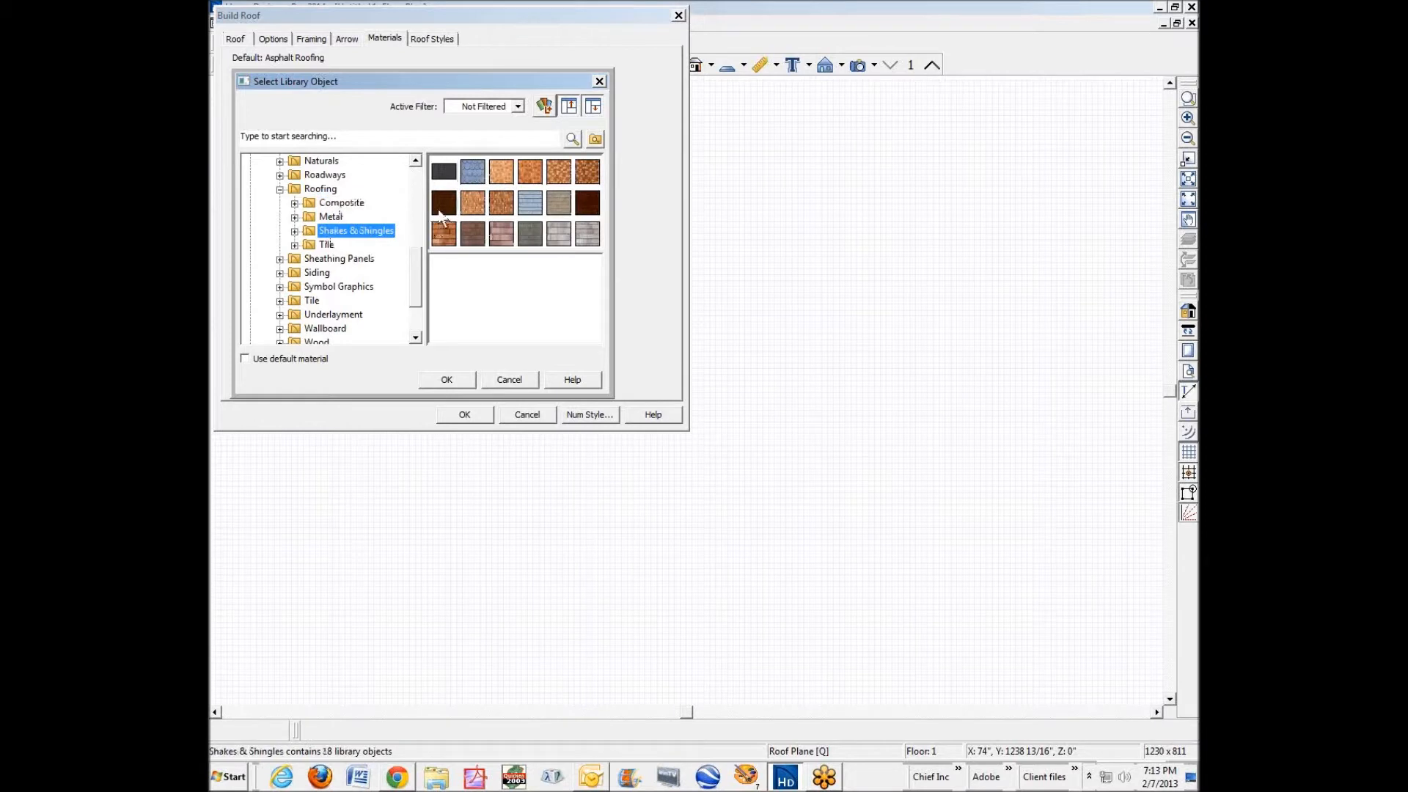
click(587, 202)
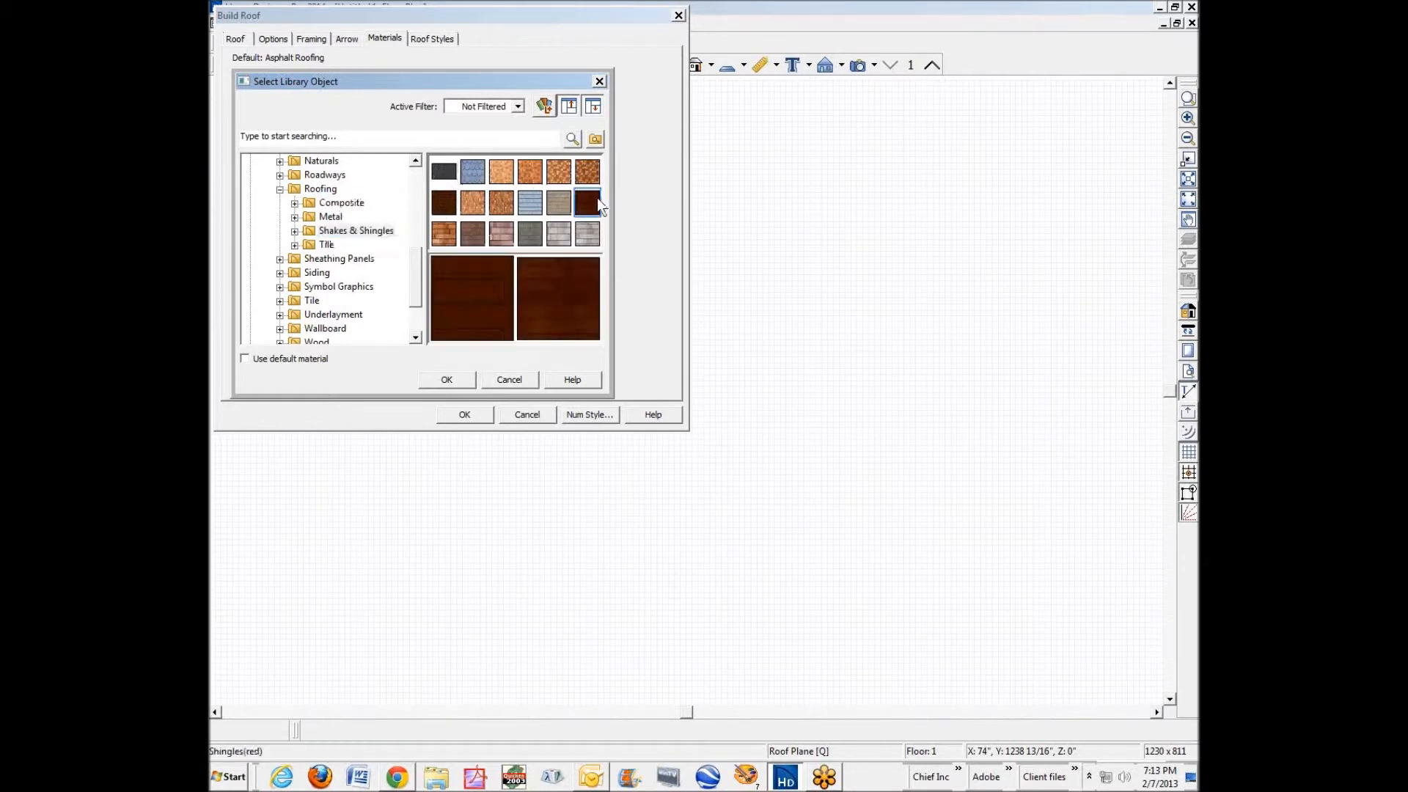
click(441, 205)
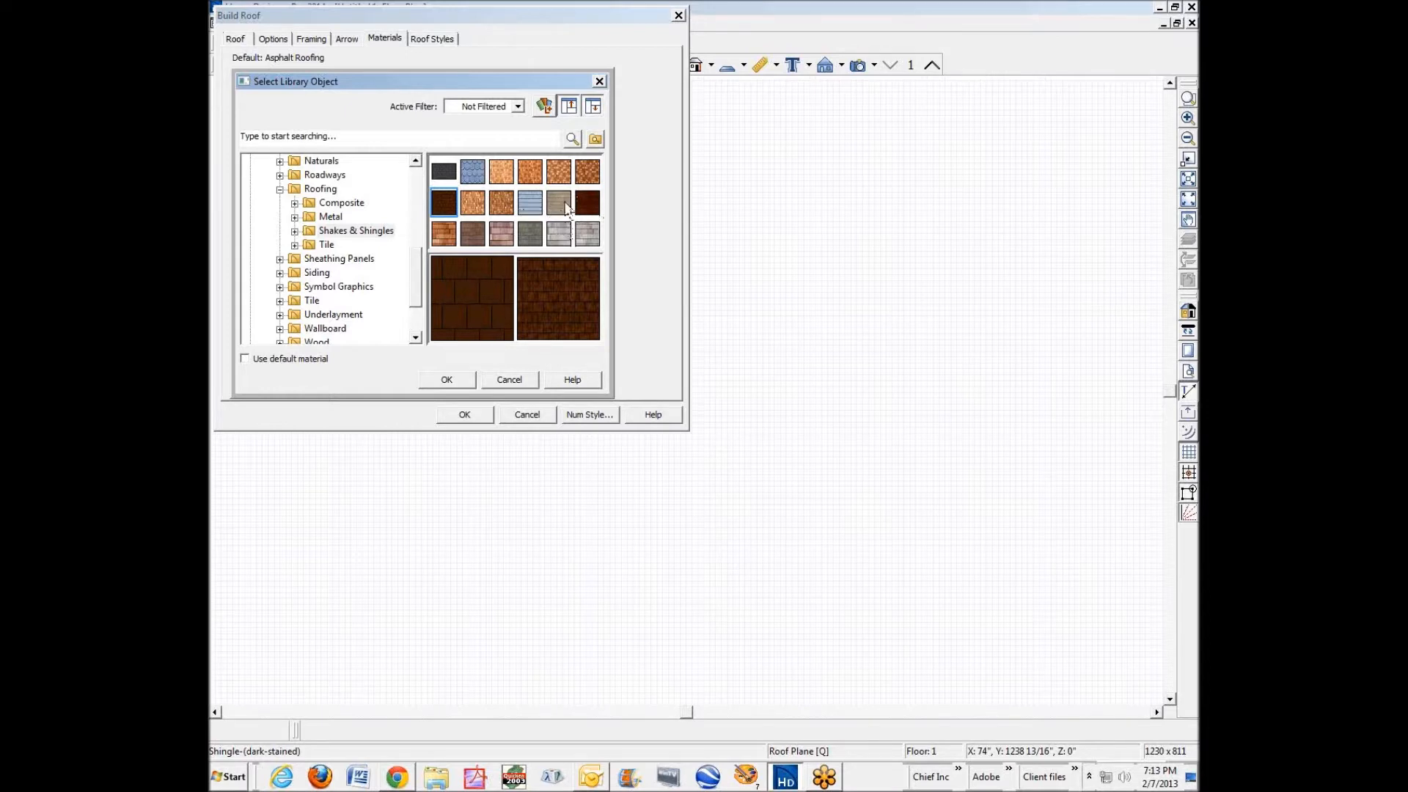
click(320, 189)
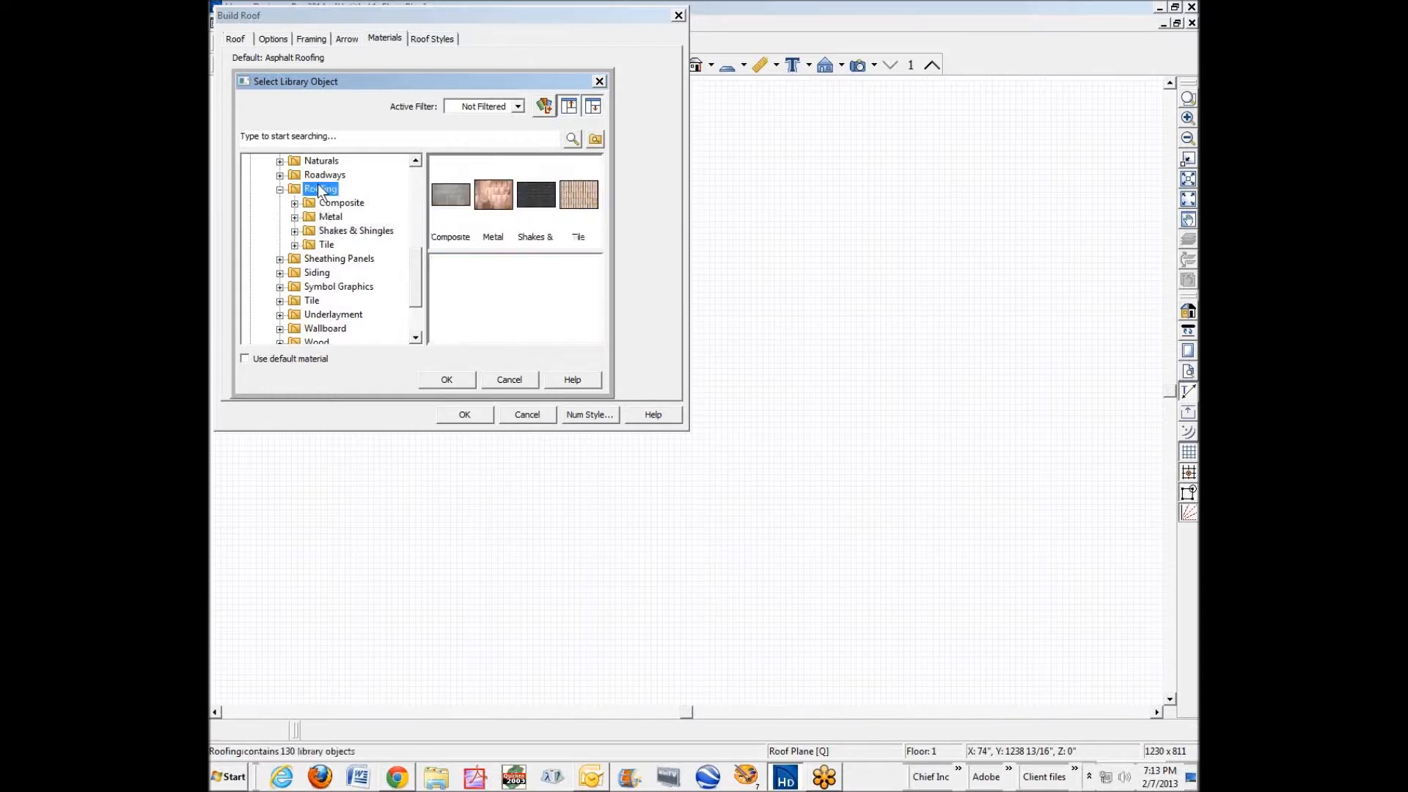
click(506, 380)
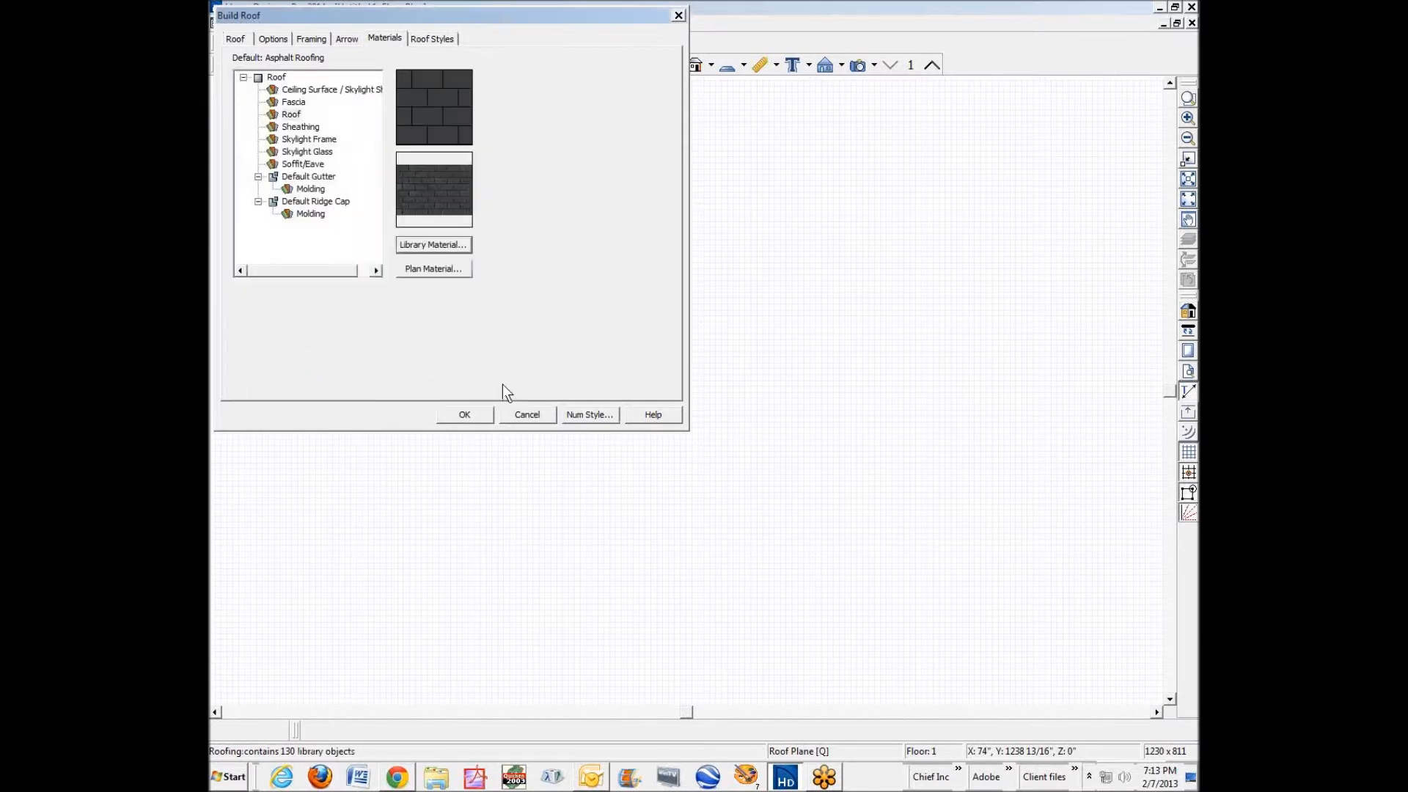
click(434, 267)
drag(379, 130, 403, 198)
click(385, 338)
Change the material color of the Asphalt Roofing plan material to a brown with RGB values 133, 102, 71.
click(447, 272)
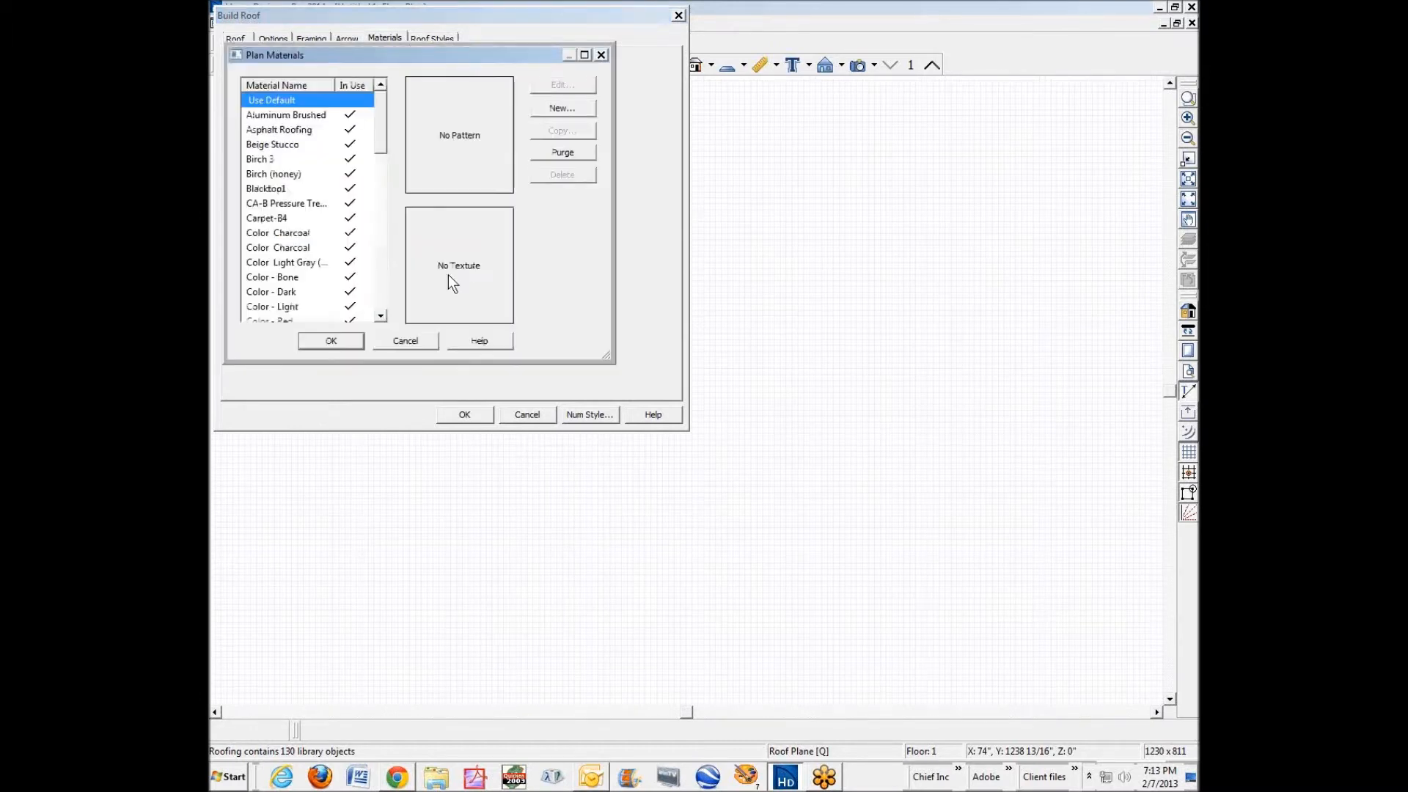
click(294, 129)
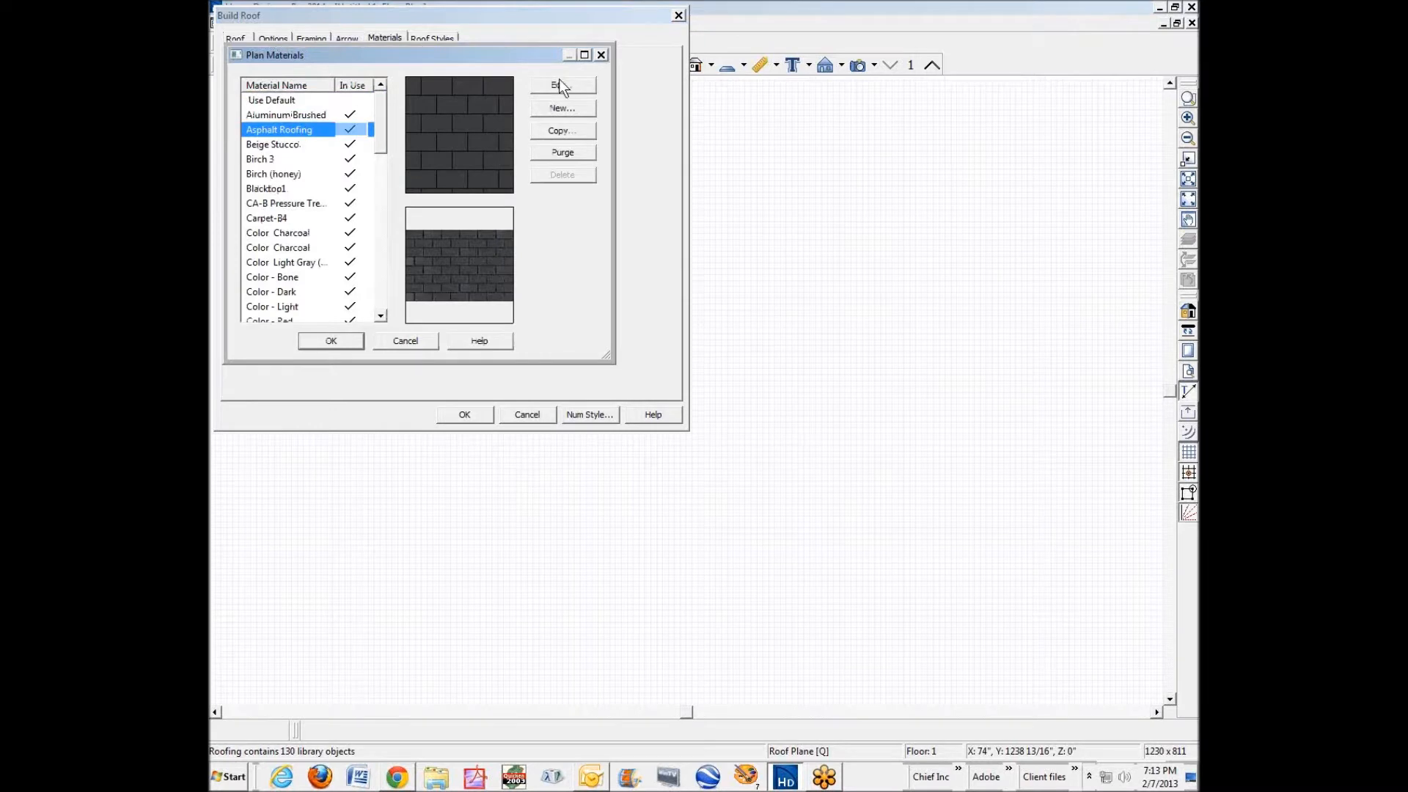
click(559, 85)
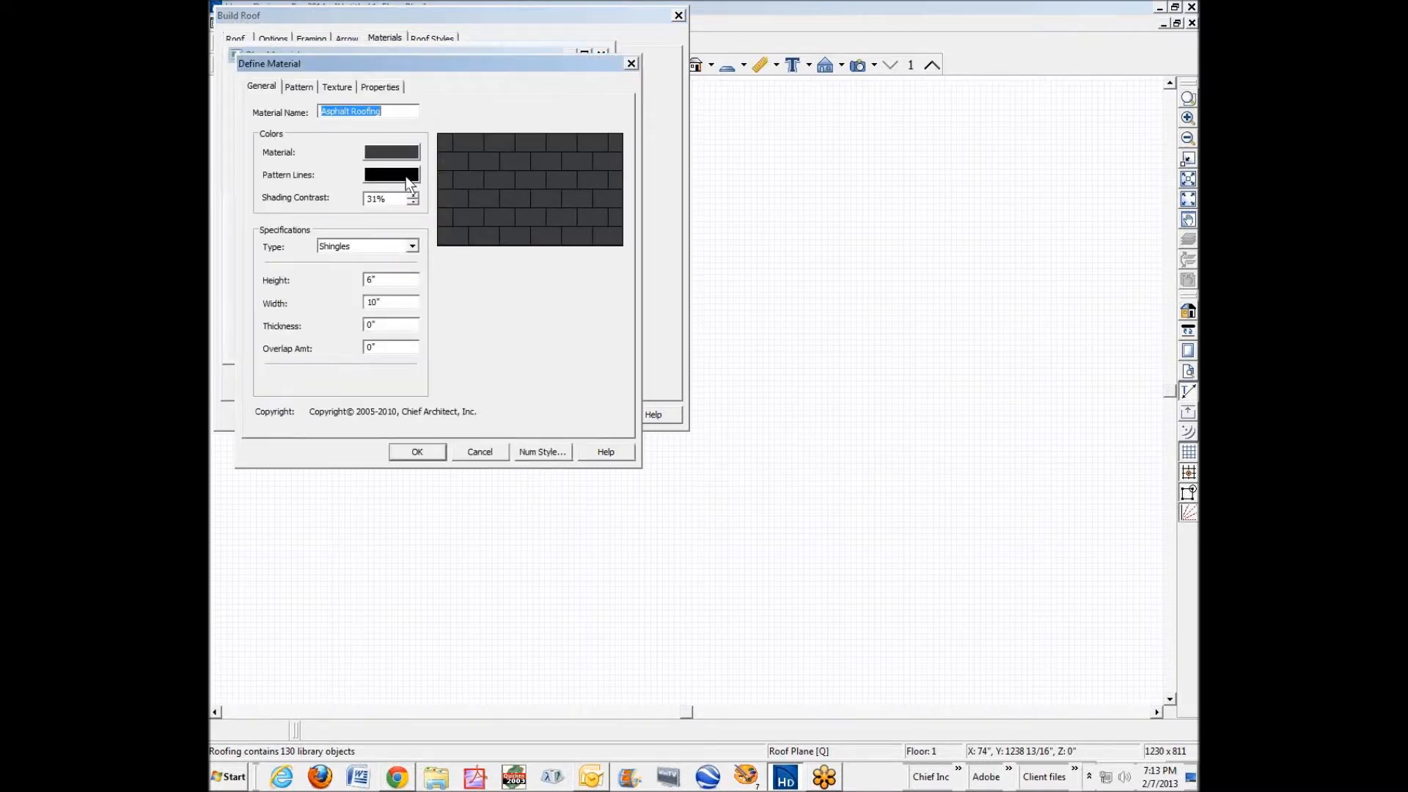
click(393, 156)
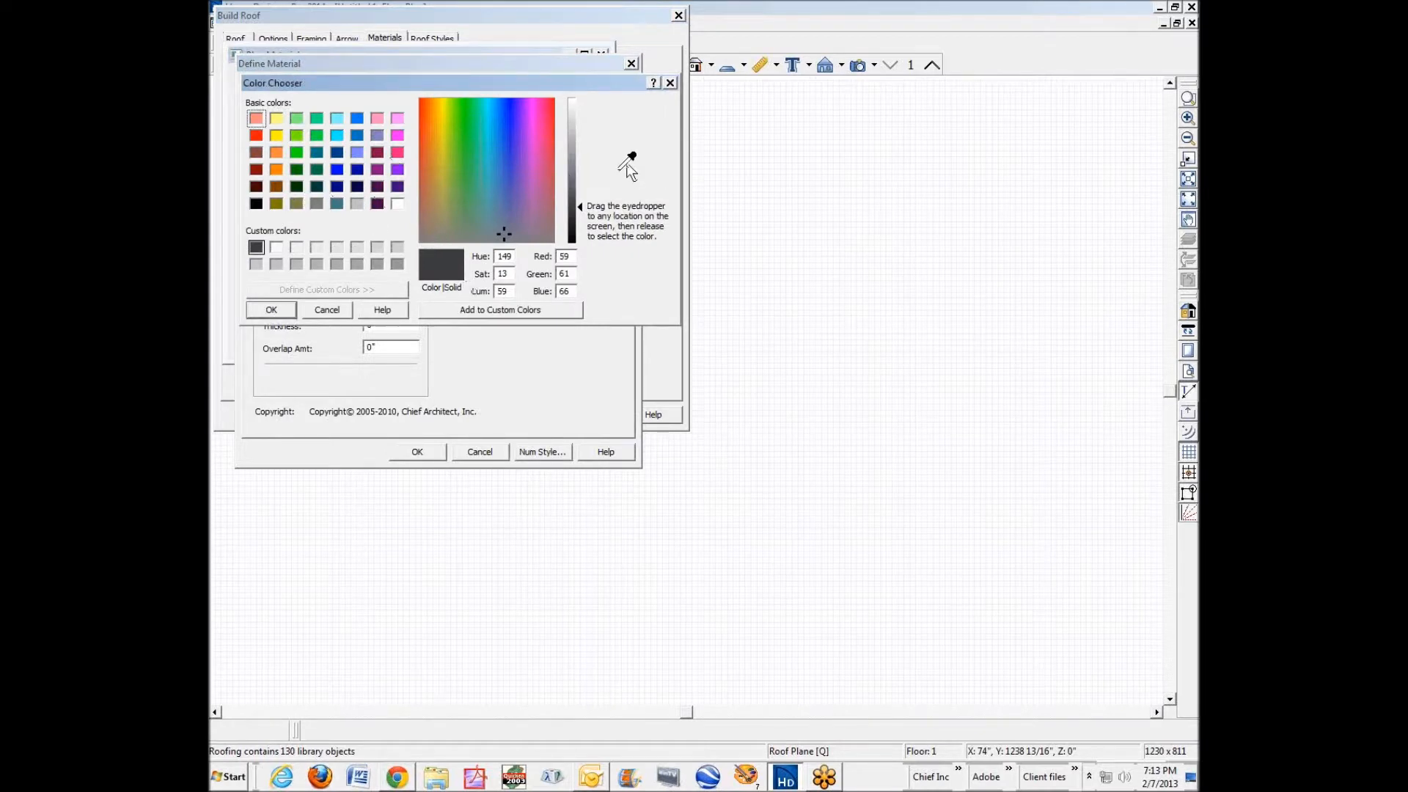
drag(627, 166, 432, 200)
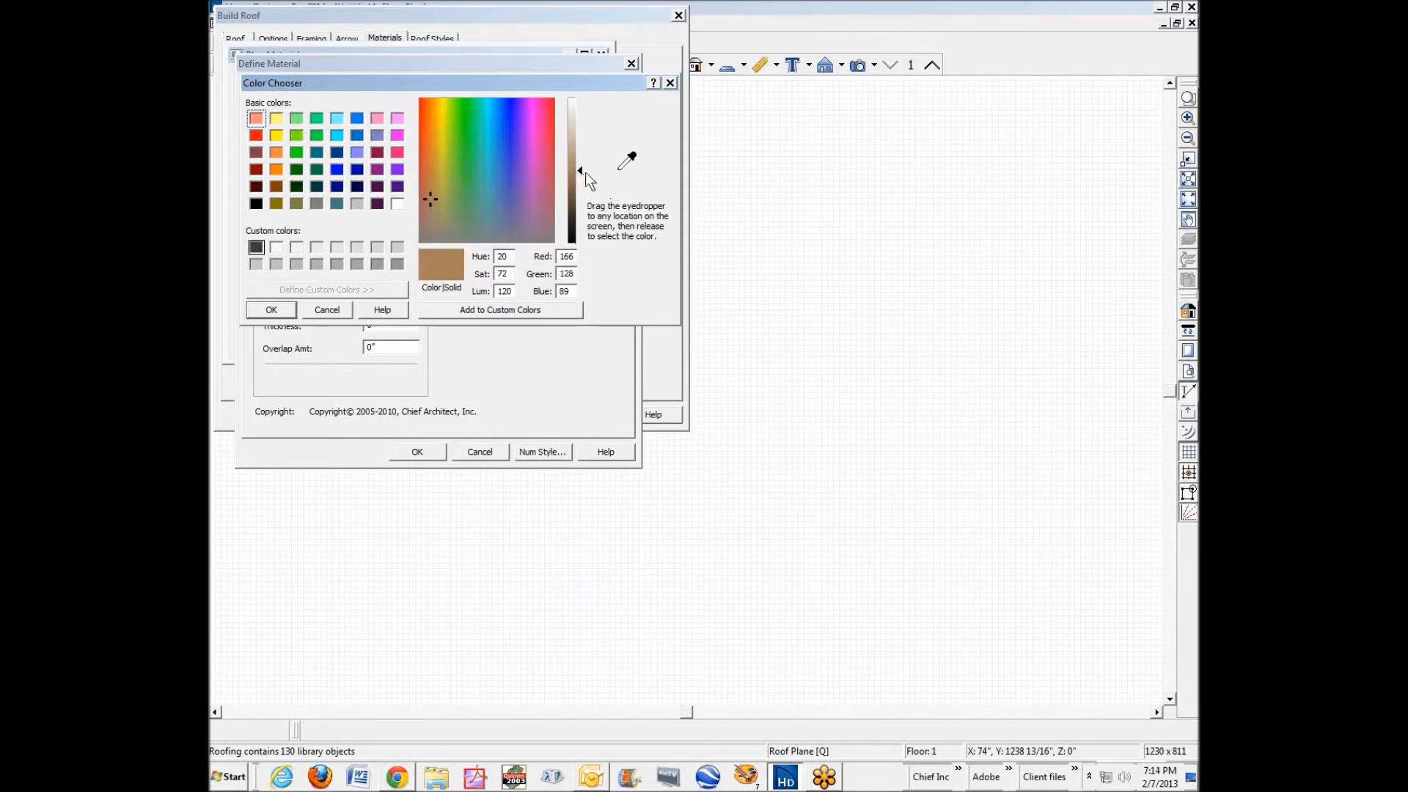
drag(580, 172, 582, 188)
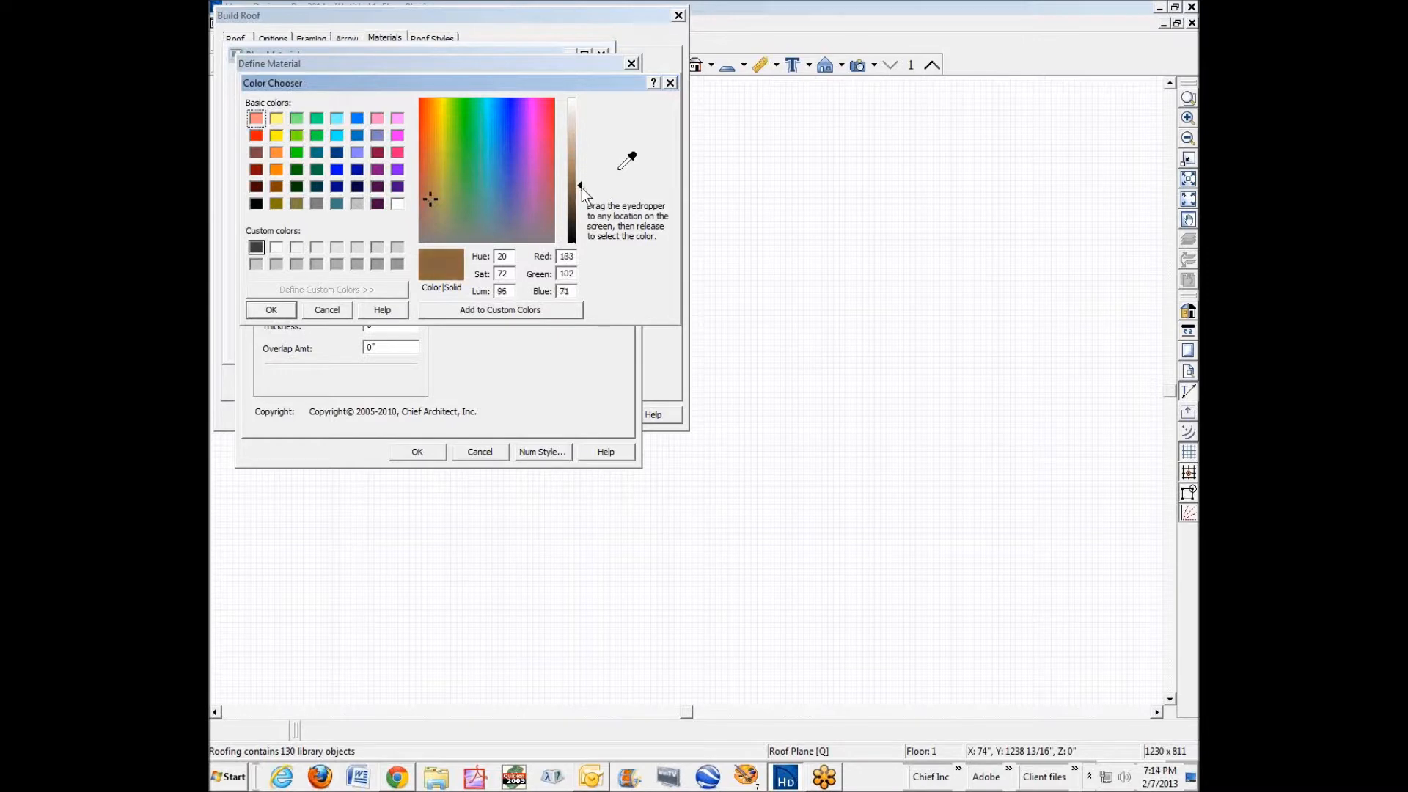
click(272, 309)
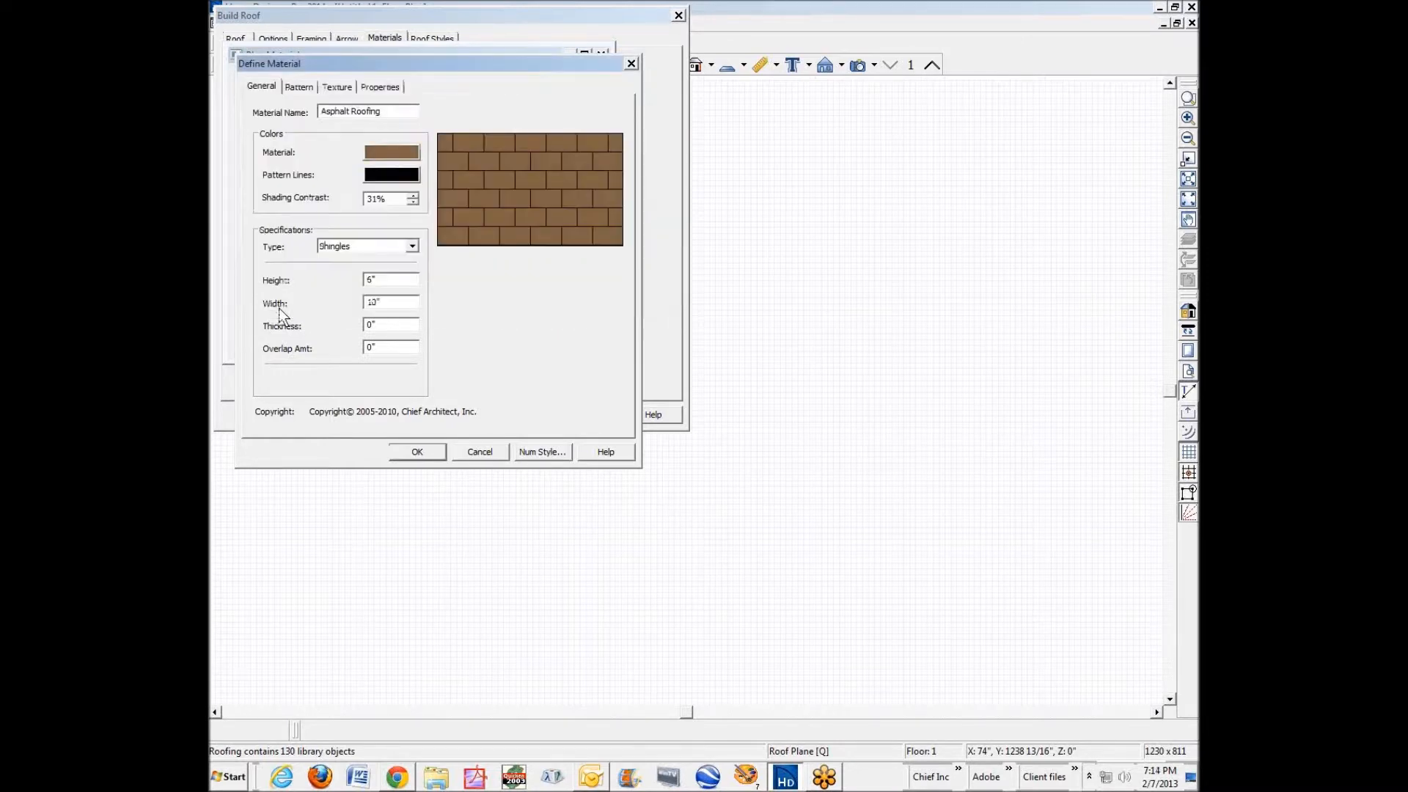
Blend the brown material color with the Asphalt Roofing texture and apply the material to the roof defaults.
click(339, 90)
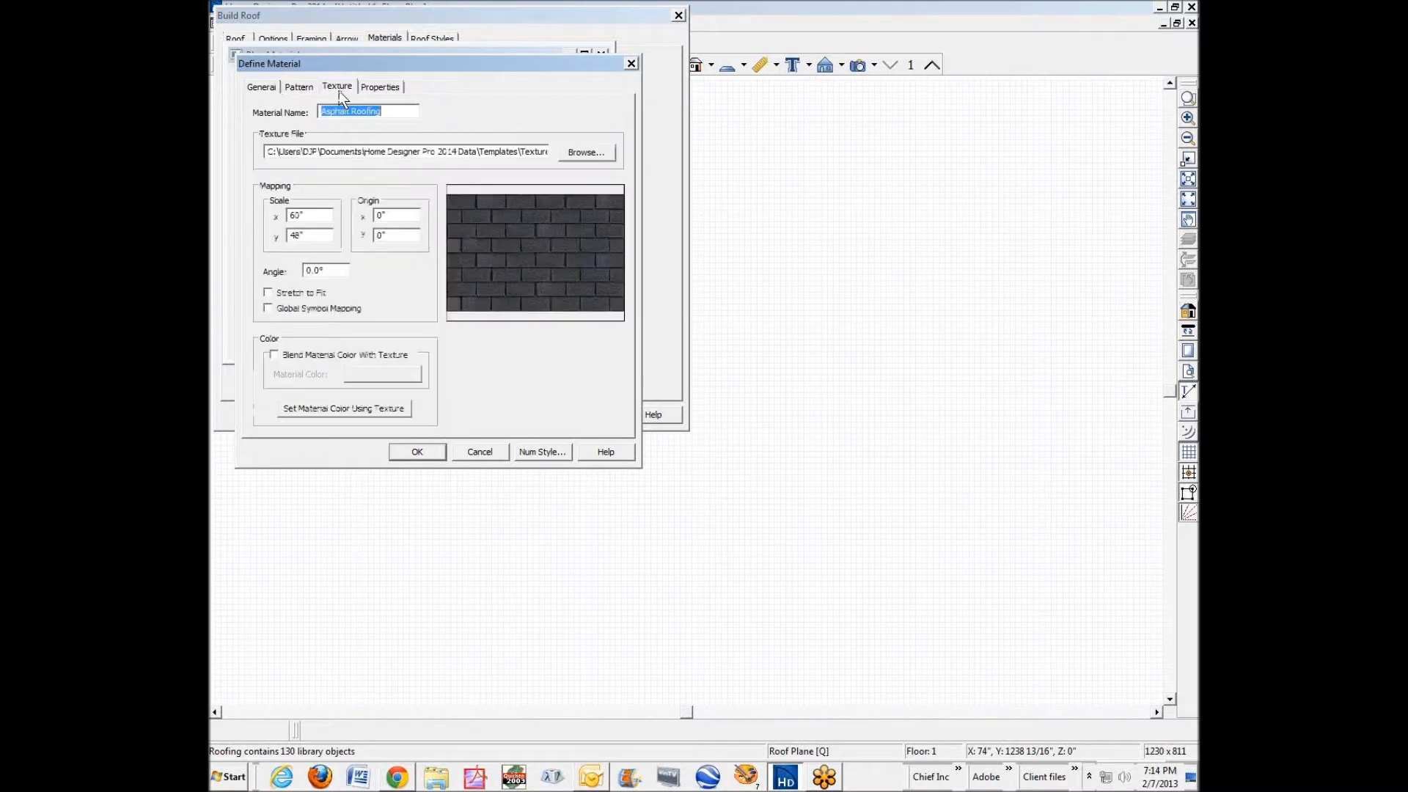
click(292, 355)
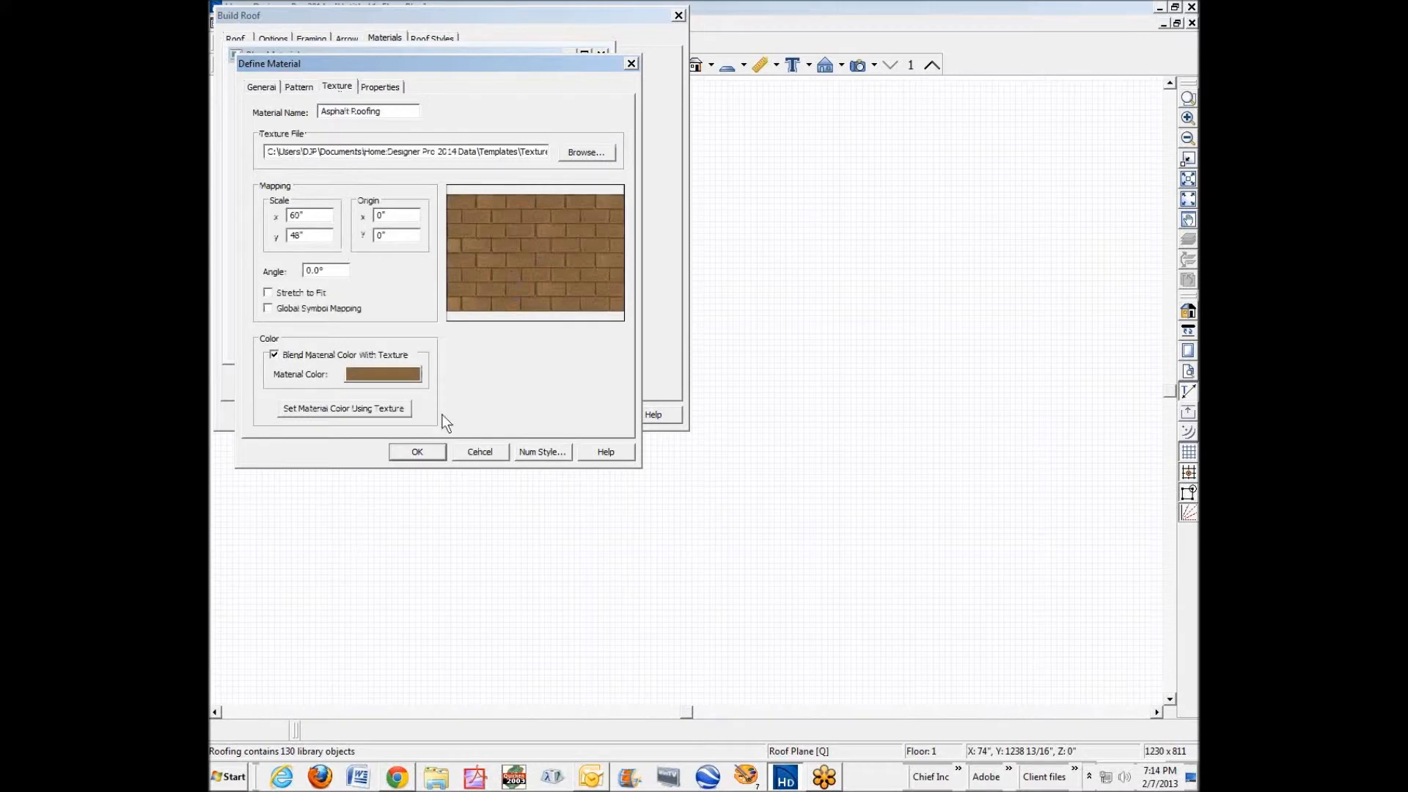
click(418, 452)
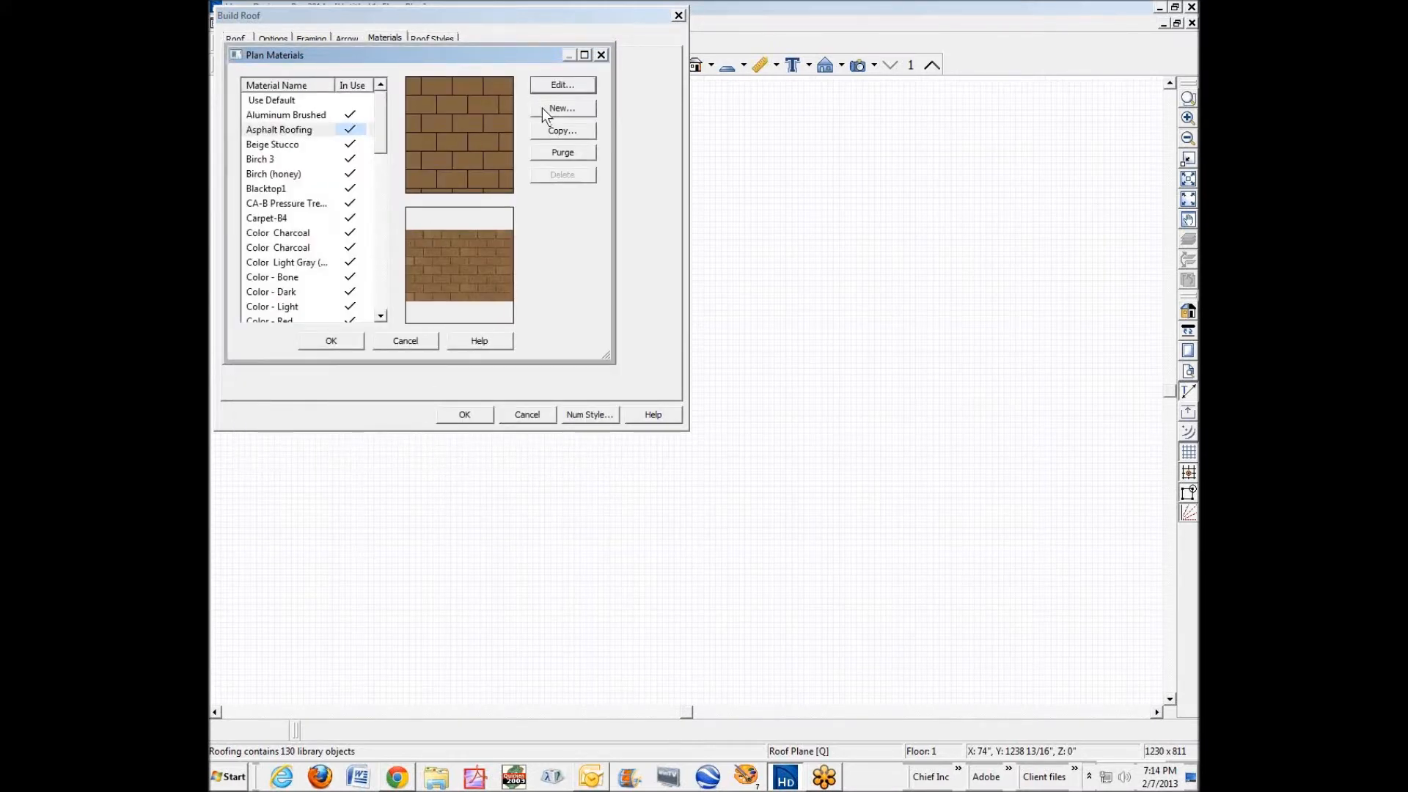
click(331, 340)
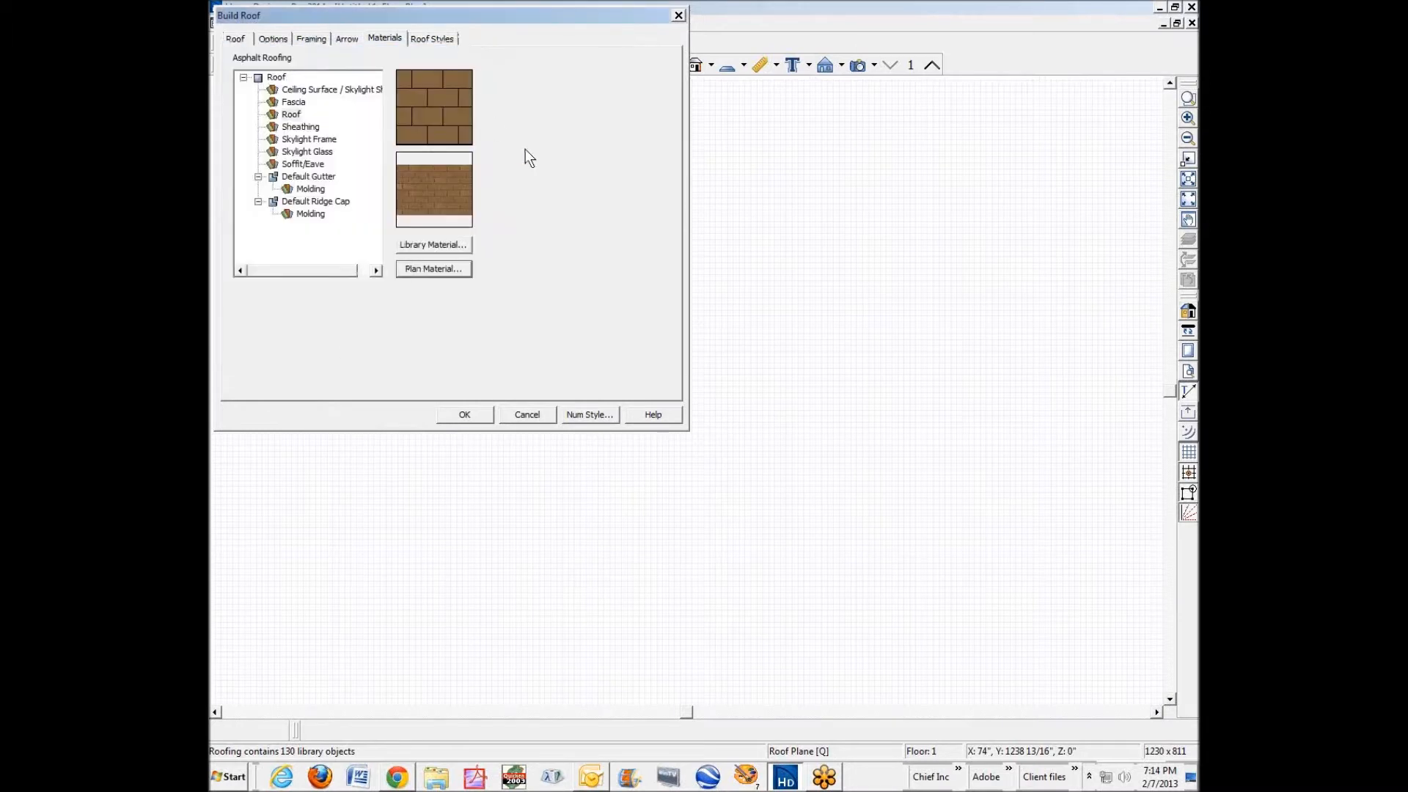
click(464, 413)
Draw straight exterior walls along the back, the east side and part of the front, ending with a short slanted return wall.
click(249, 64)
mouse_move(411, 257)
mouse_down()
mouse_move(785, 257)
mouse_move(773, 257)
mouse_move(789, 462)
mouse_move(664, 463)
mouse_move(676, 403)
mouse_up()
click(677, 418)
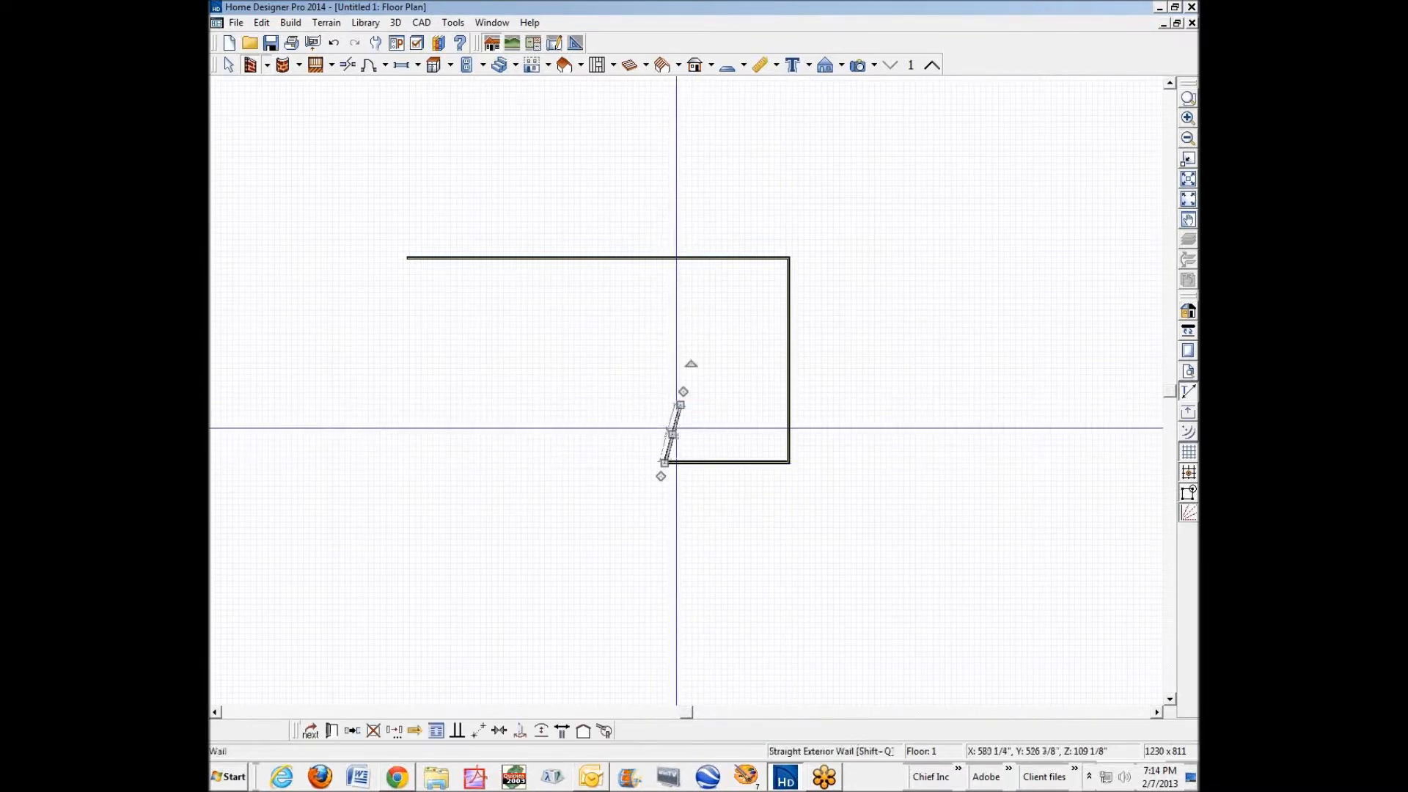
Make the short slanted wall parallel to the long side wall and draw a short horizontal wall westward from its upper end.
click(458, 731)
click(789, 424)
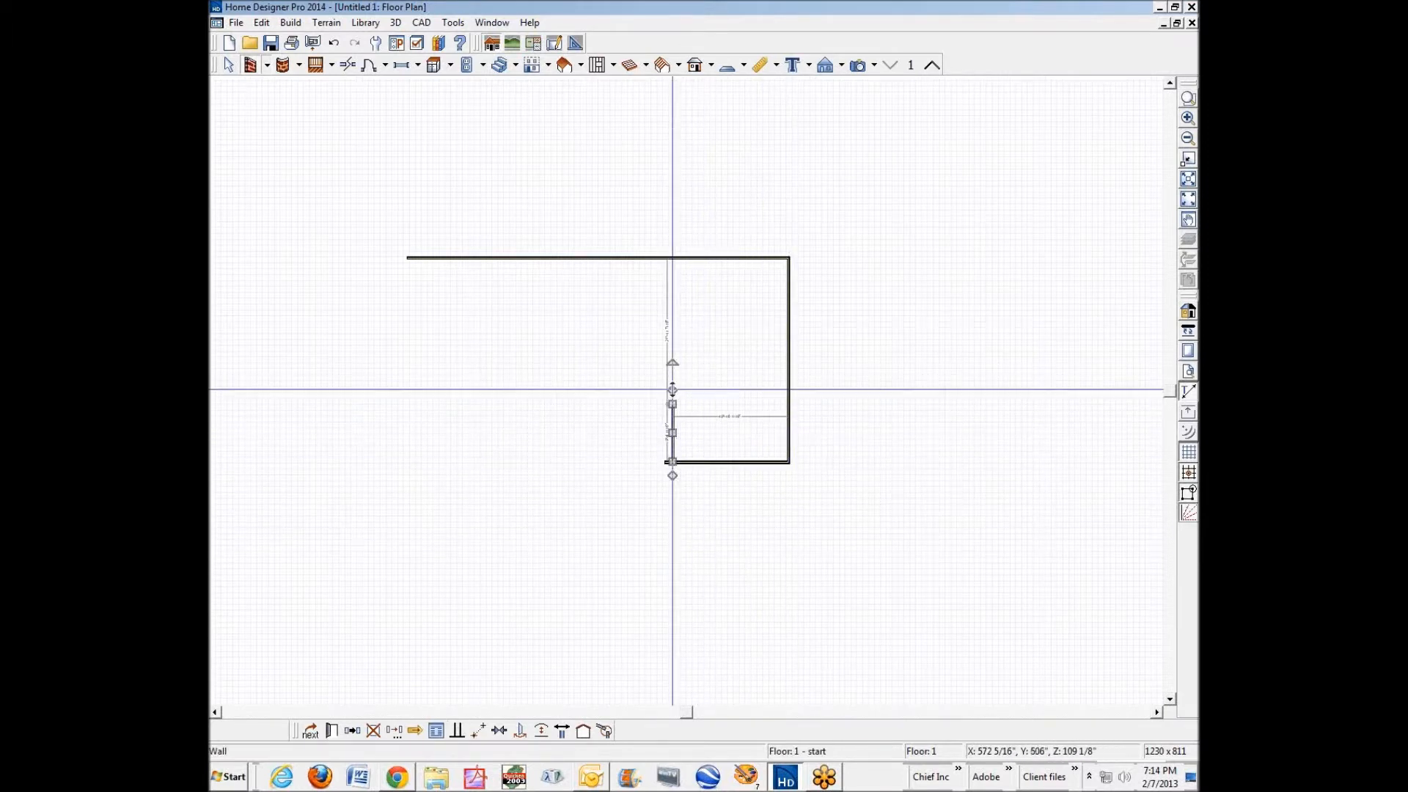
mouse_move(673, 390)
mouse_down()
mouse_move(631, 323)
mouse_move(623, 402)
mouse_move(603, 402)
mouse_up()
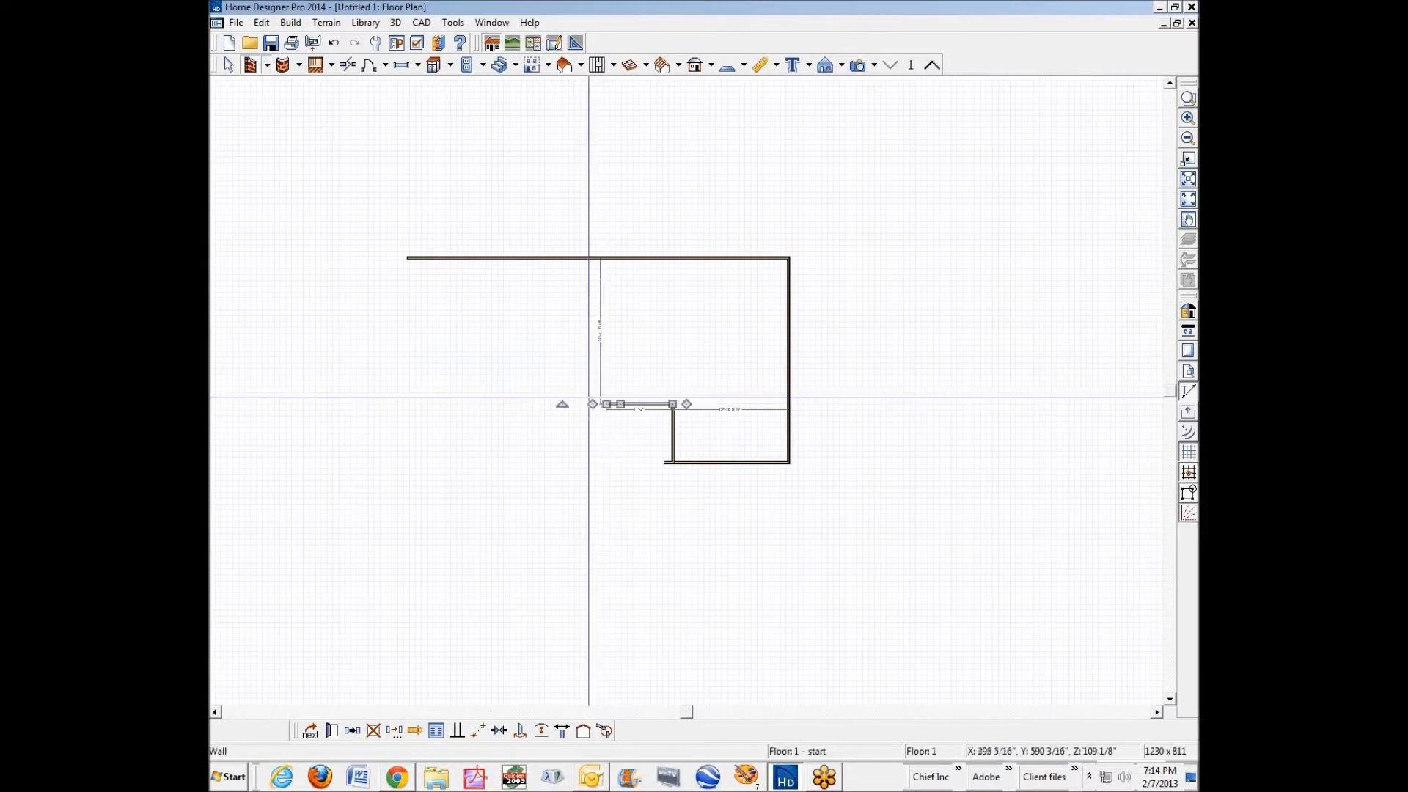
Draw a vertical exterior wall south from the short wall's west end, and move the short return wall west to the front wall's end.
click(589, 445)
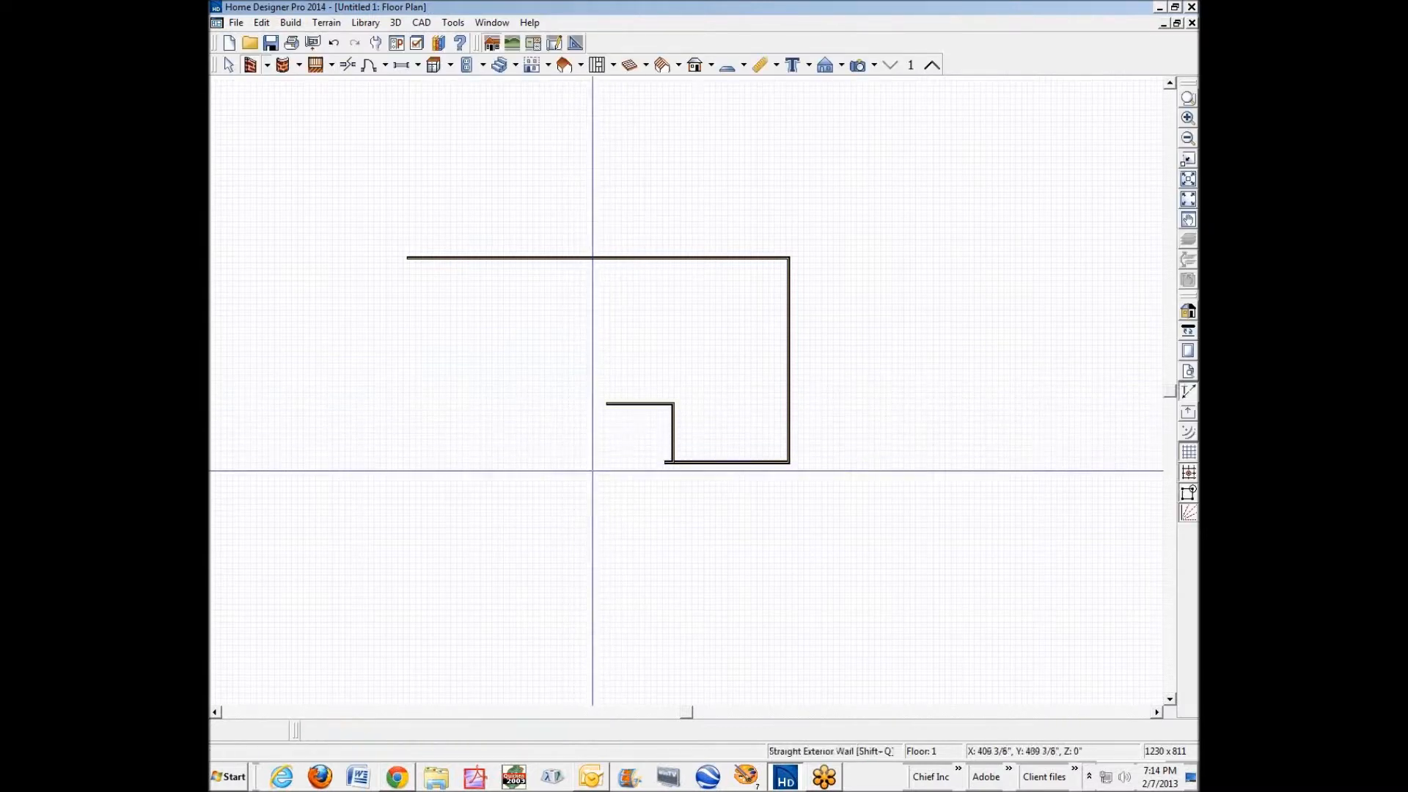
click(612, 408)
drag(606, 404, 607, 511)
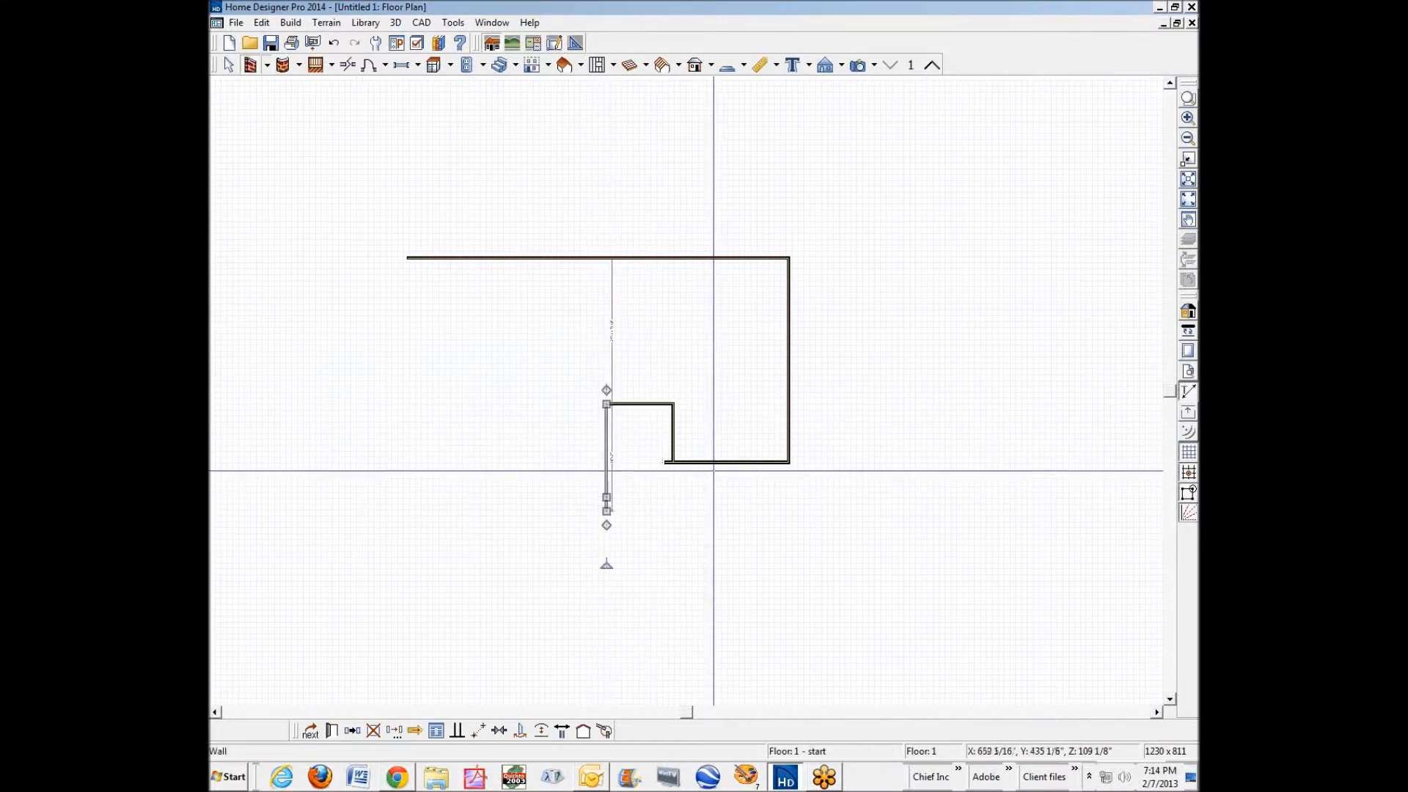
key(space)
click(681, 447)
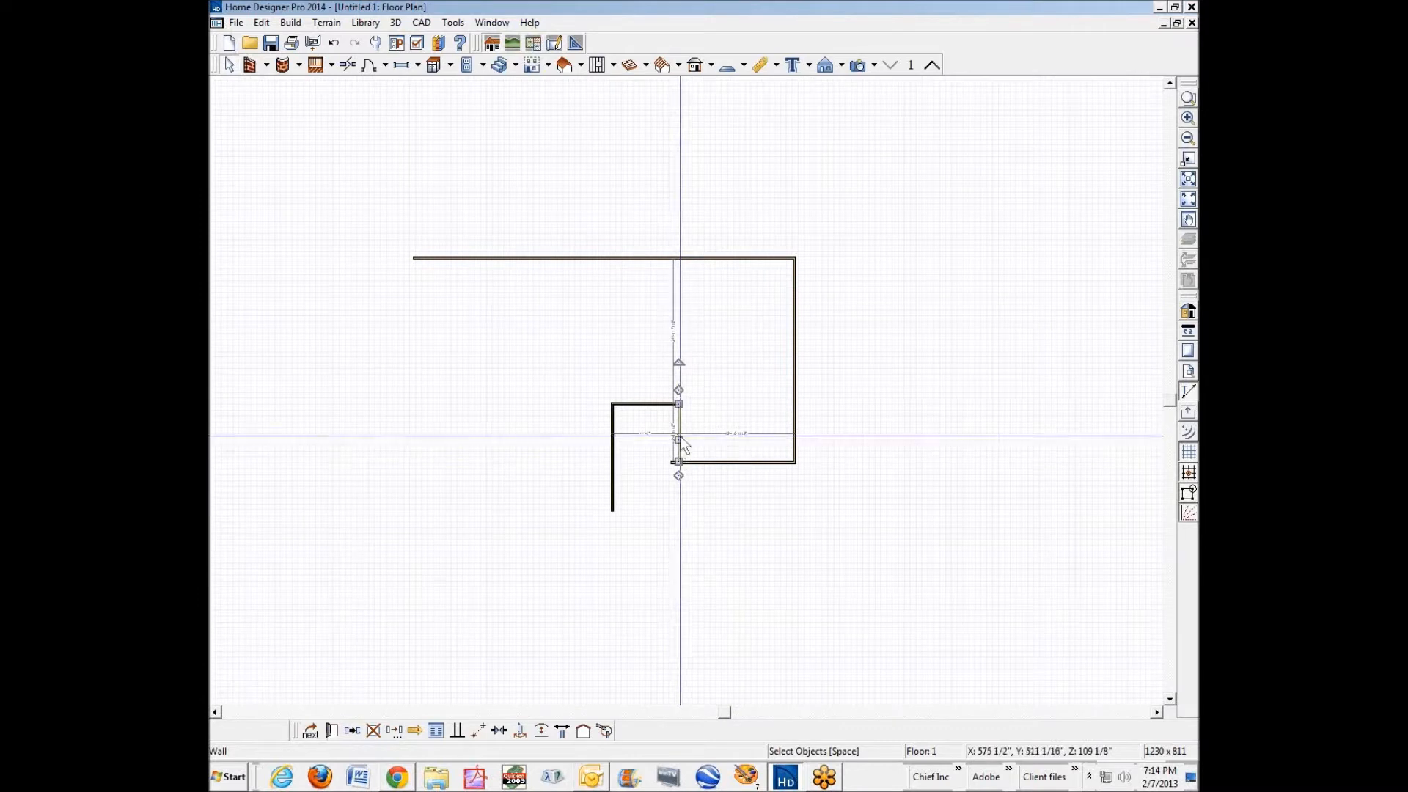
drag(679, 438, 668, 447)
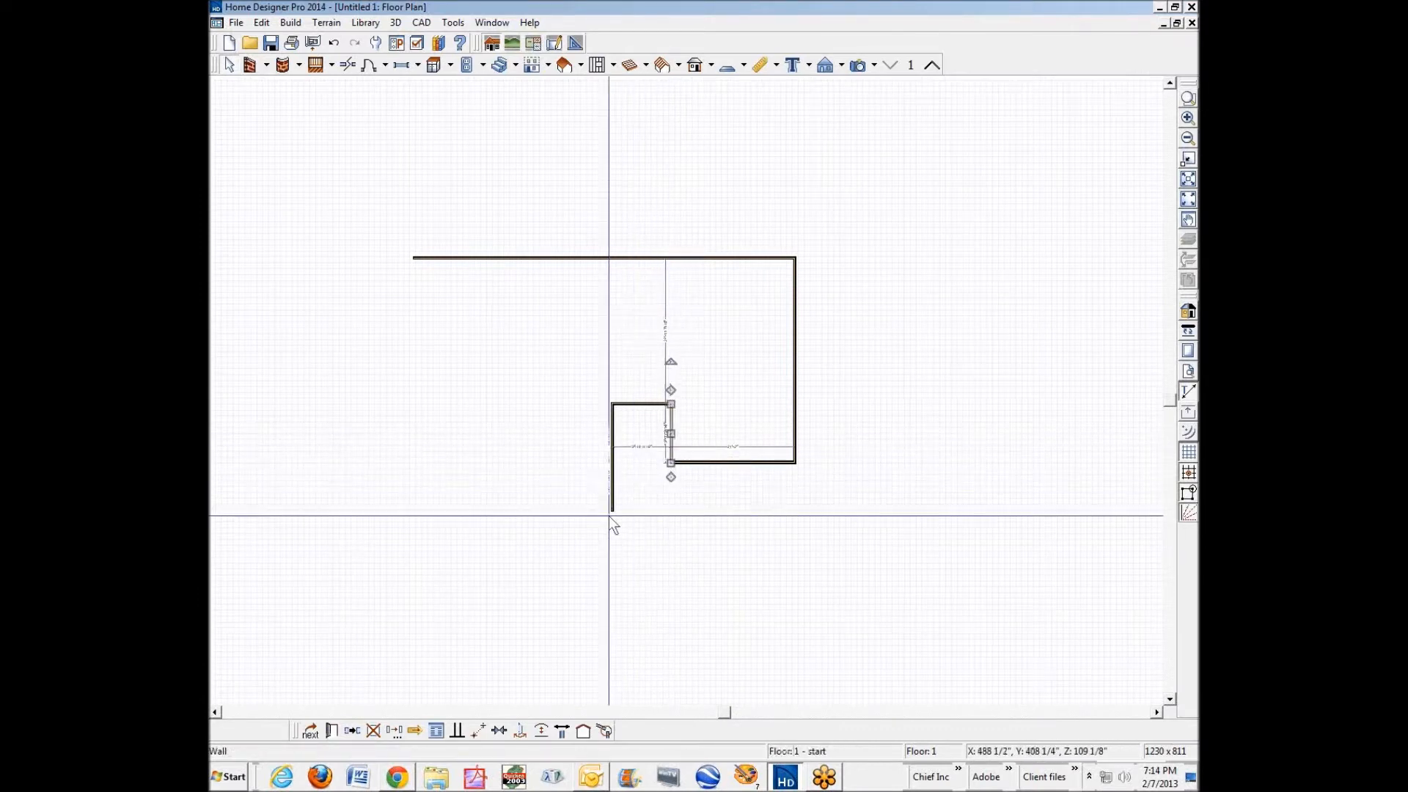
Close the house outline with a front wall running west and a west side wall up to the back wall.
click(614, 481)
mouse_move(615, 525)
mouse_down()
mouse_move(400, 511)
mouse_move(413, 257)
mouse_up()
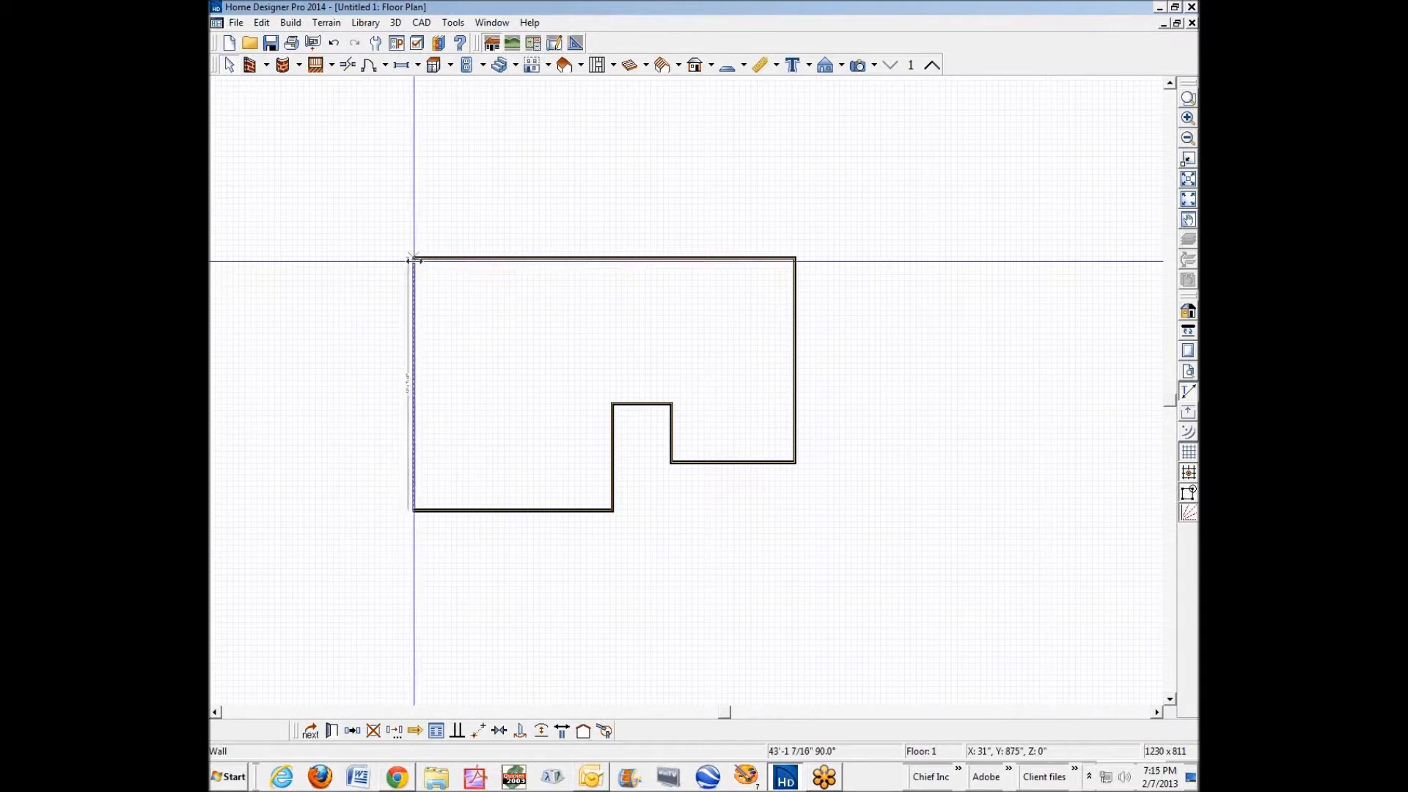
key(Escape)
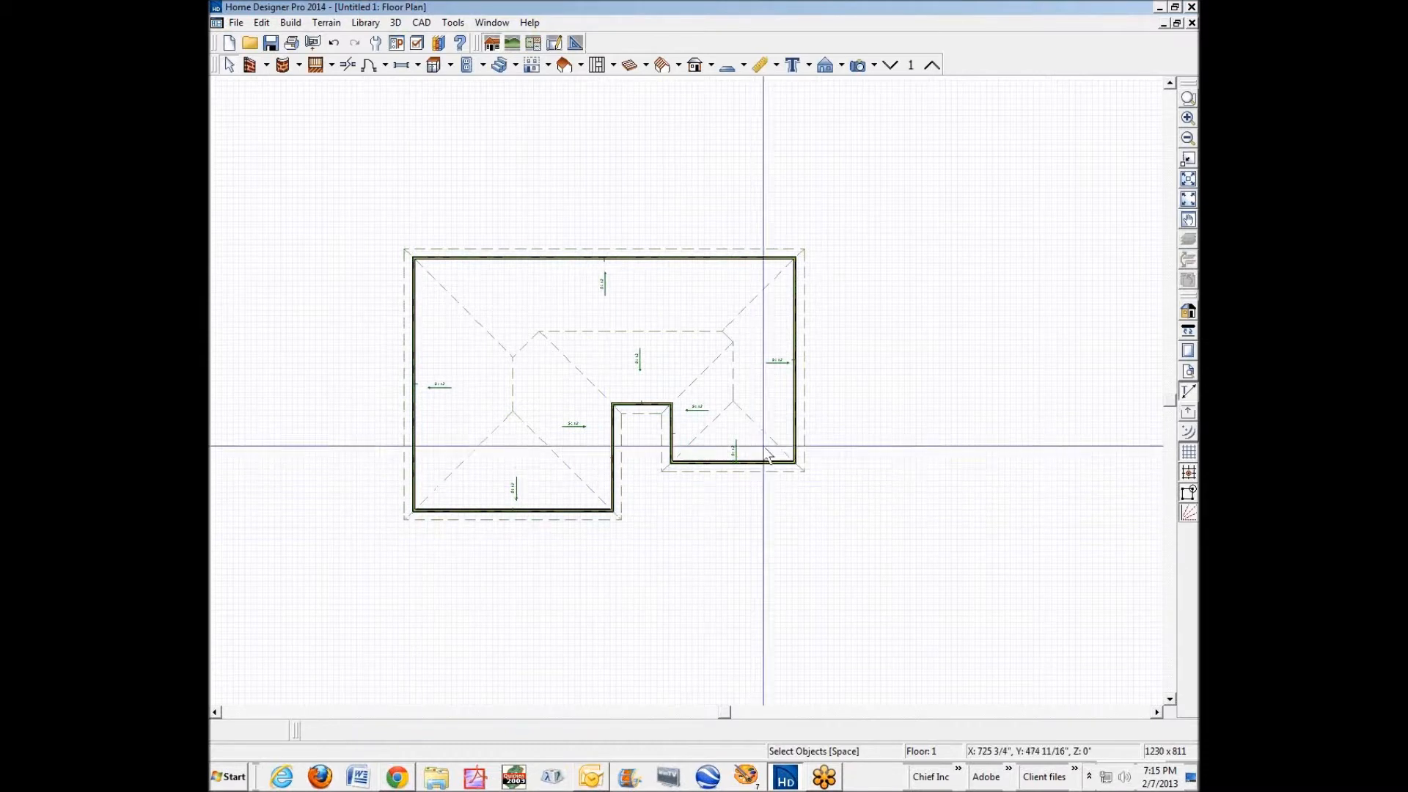
Inspect the house and its roof in a Perspective Full Overview and return to the floor plan.
click(858, 66)
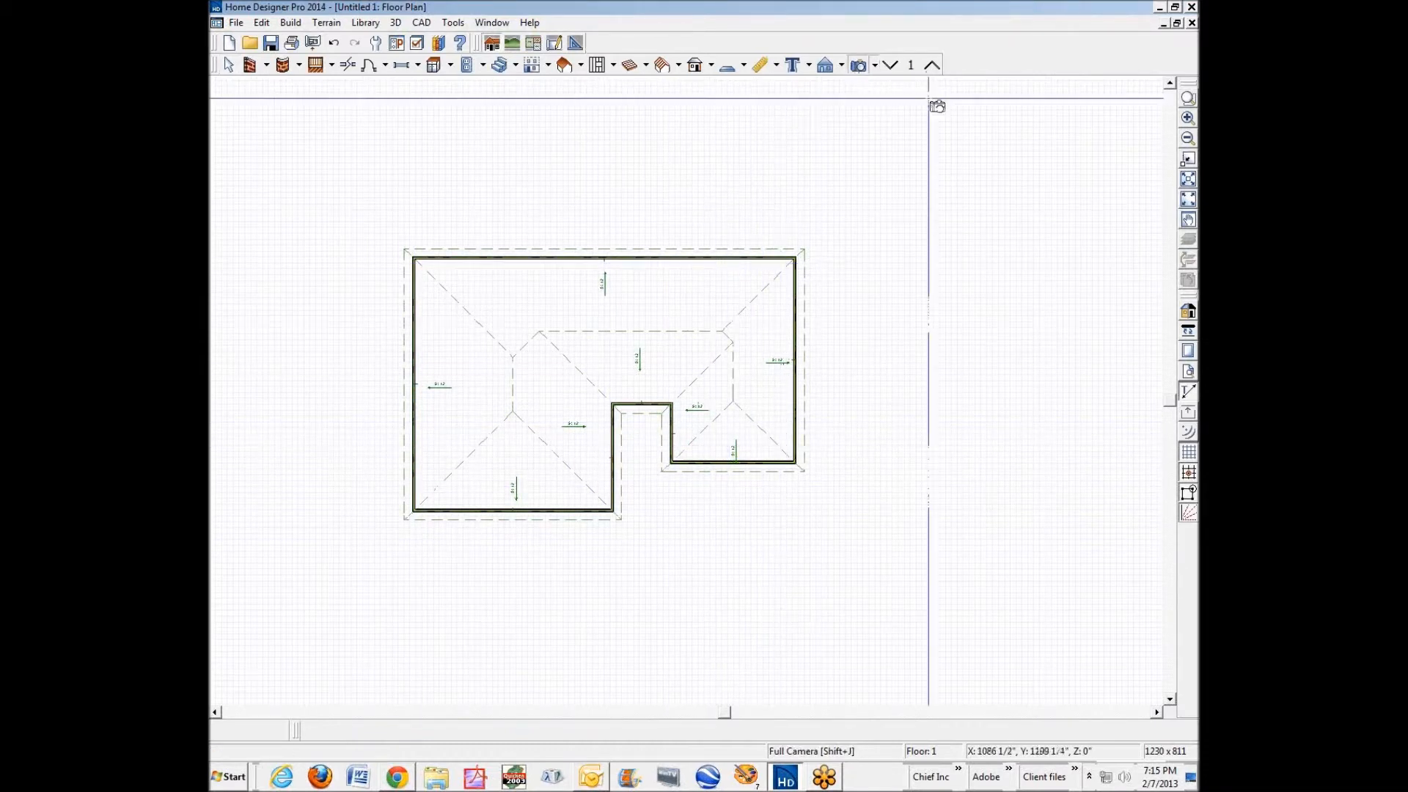
click(875, 66)
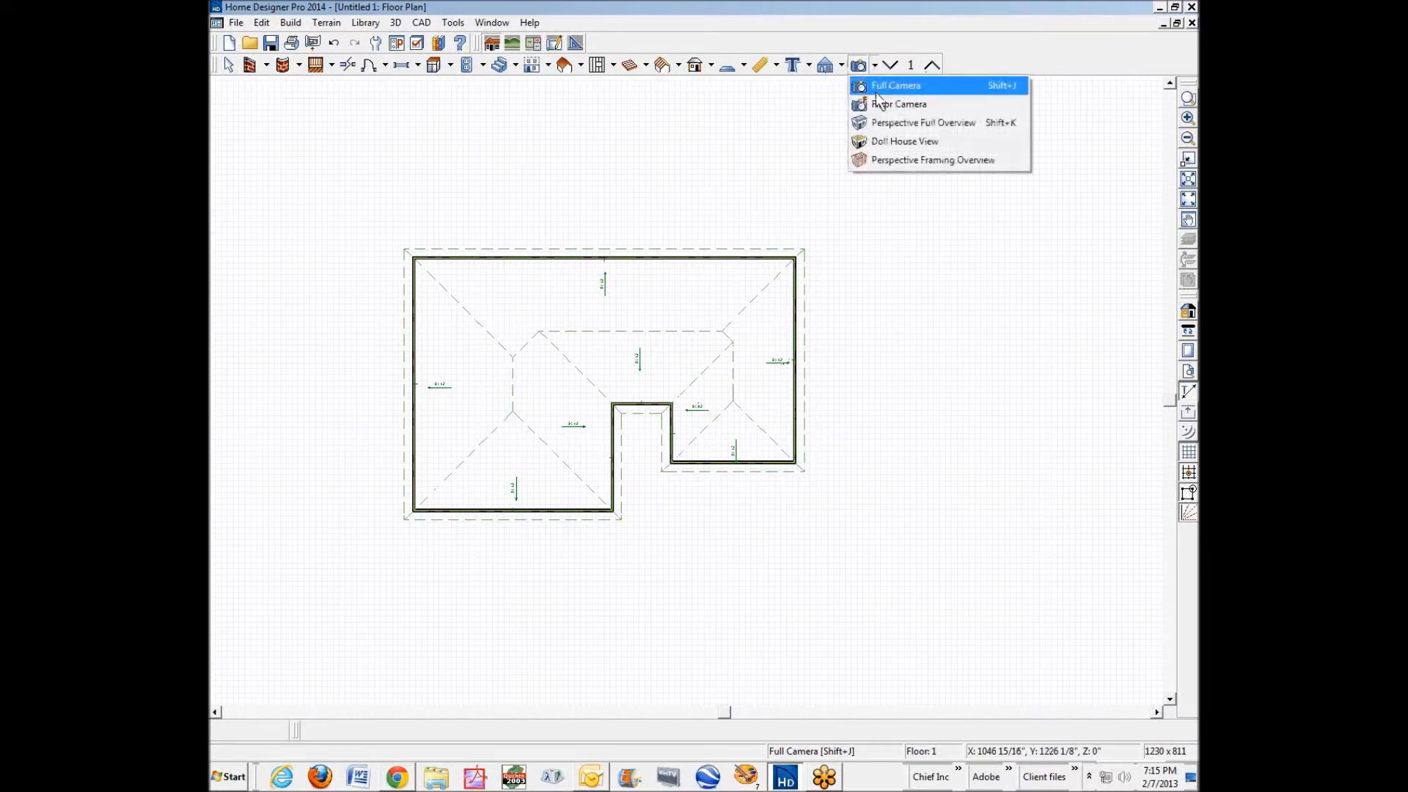
click(878, 125)
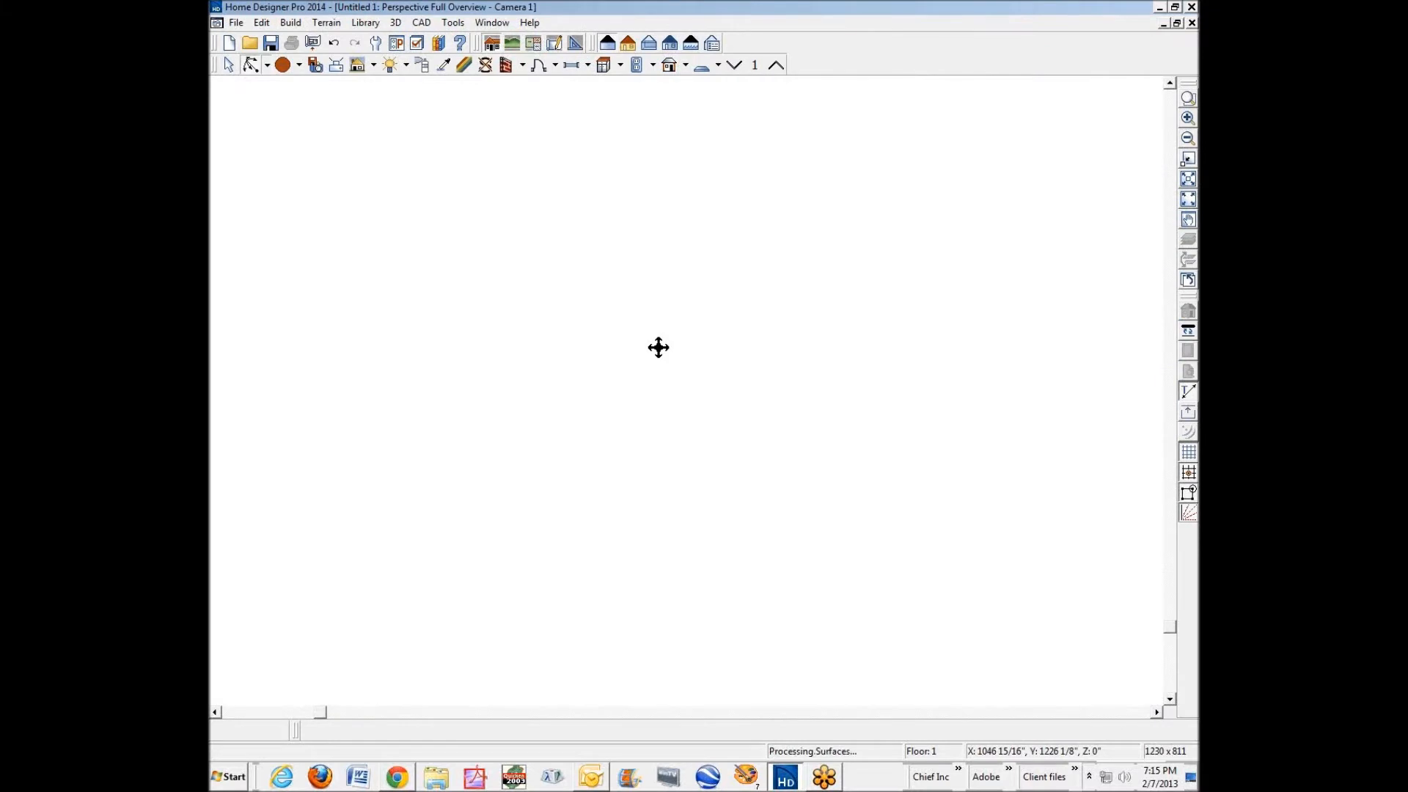
mouse_move(618, 338)
mouse_down()
mouse_move(689, 280)
mouse_move(688, 293)
mouse_move(578, 298)
mouse_move(616, 332)
mouse_up()
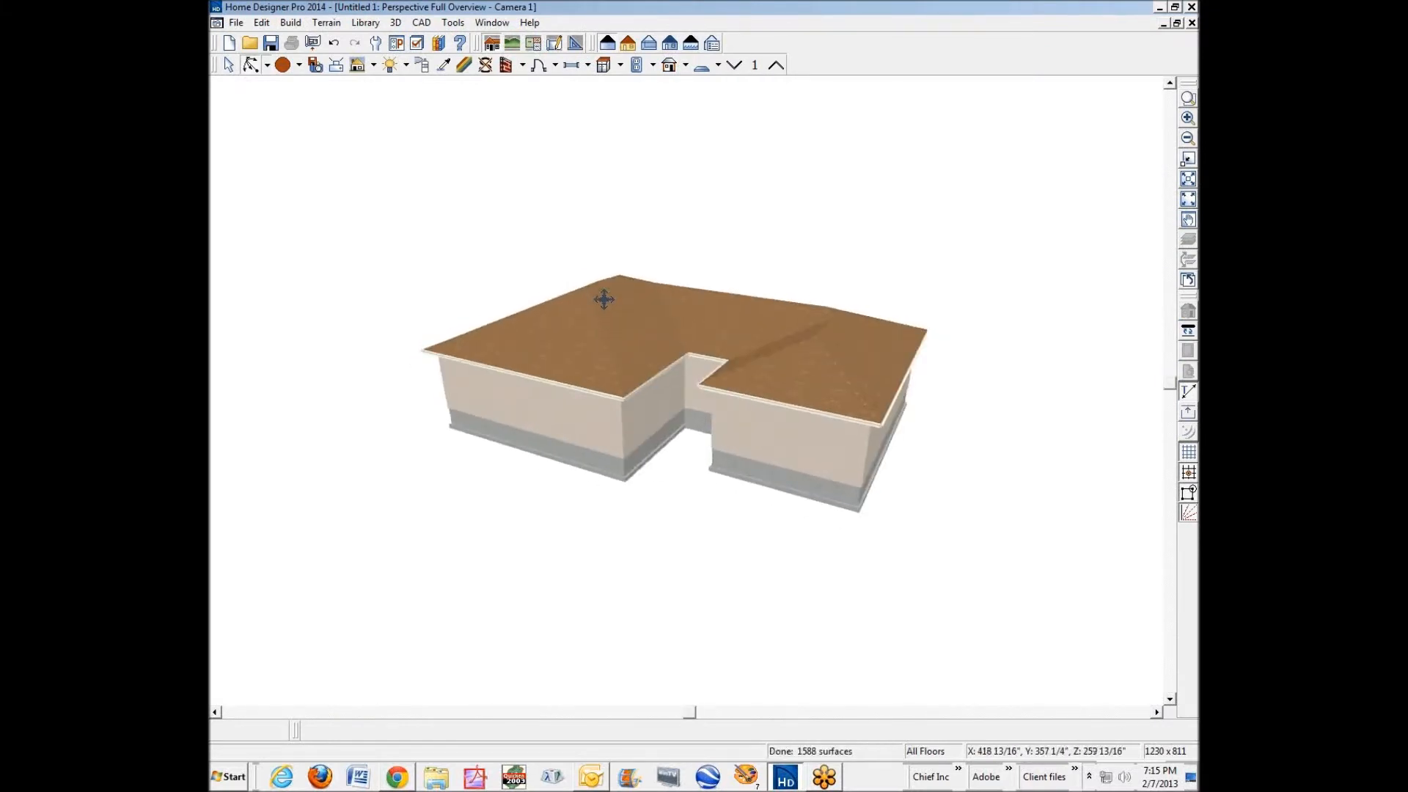
click(1192, 23)
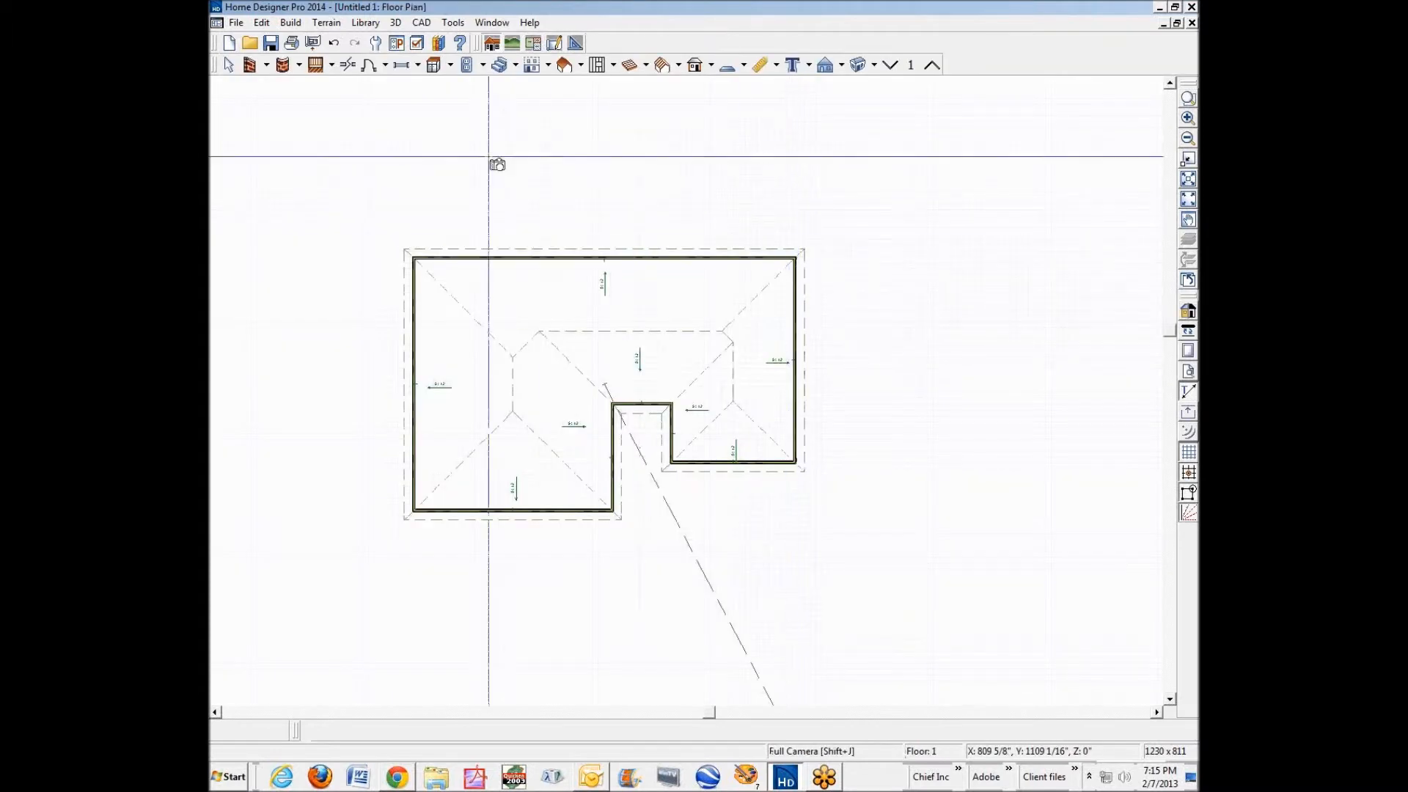
Create a terrain perimeter around the house.
click(322, 22)
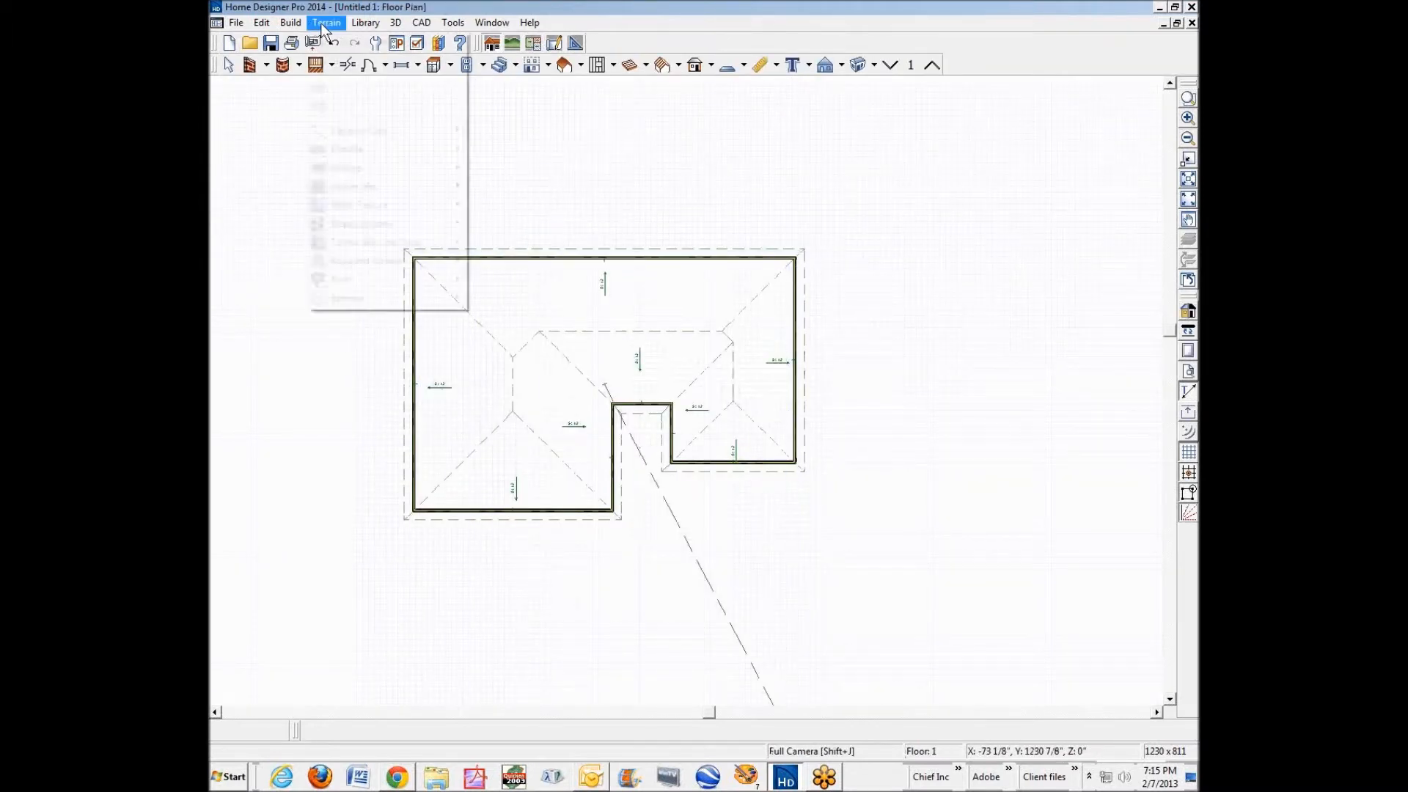
mouse_move(348, 132)
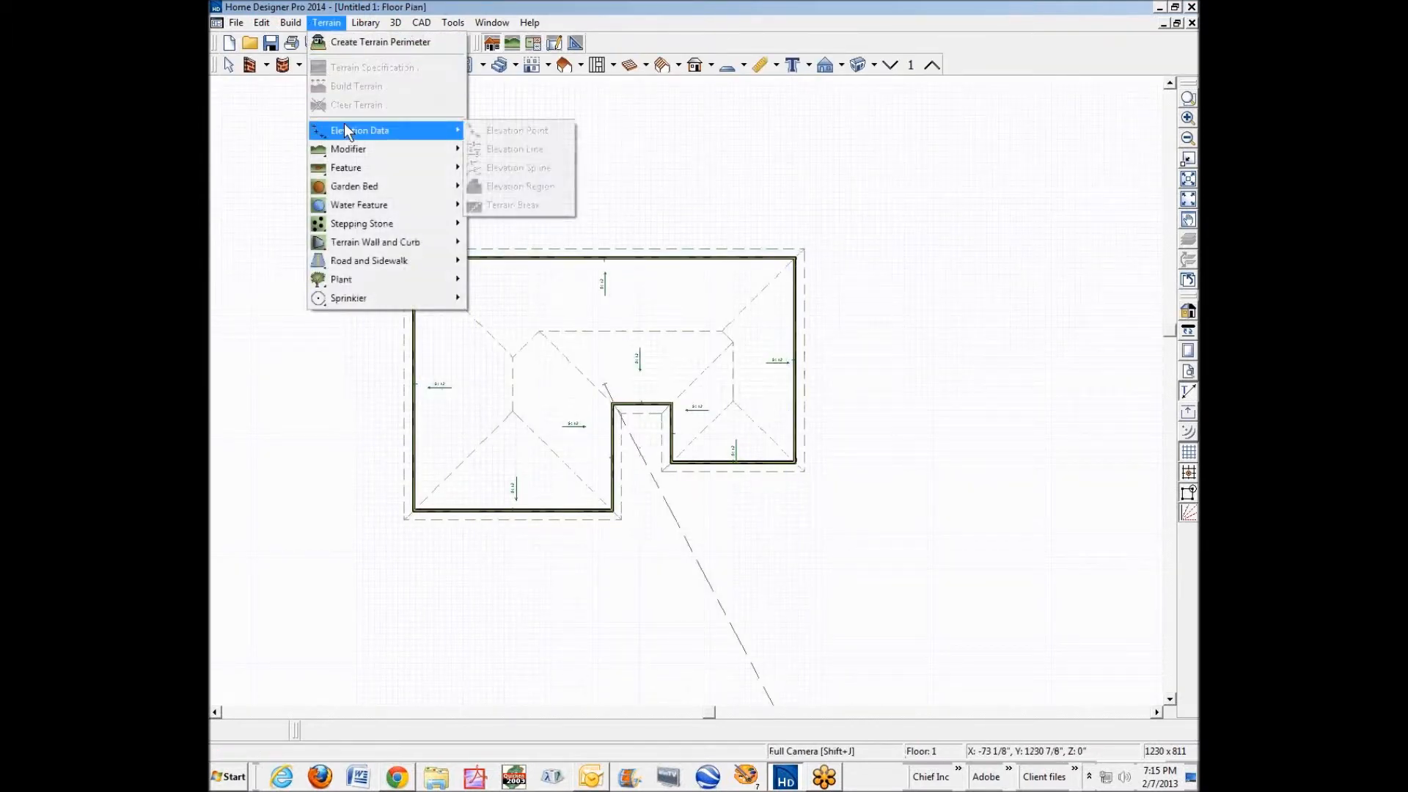
click(380, 42)
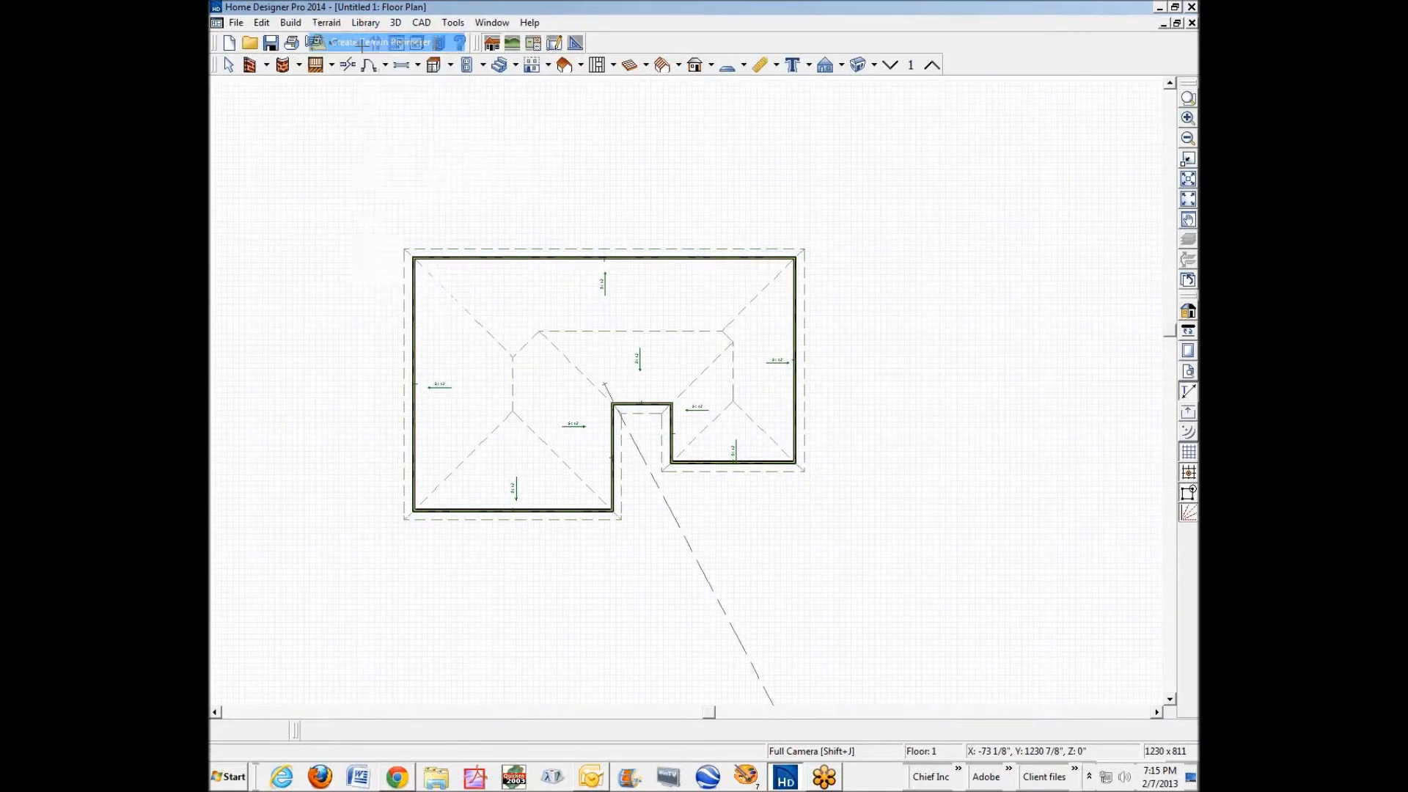
key(space)
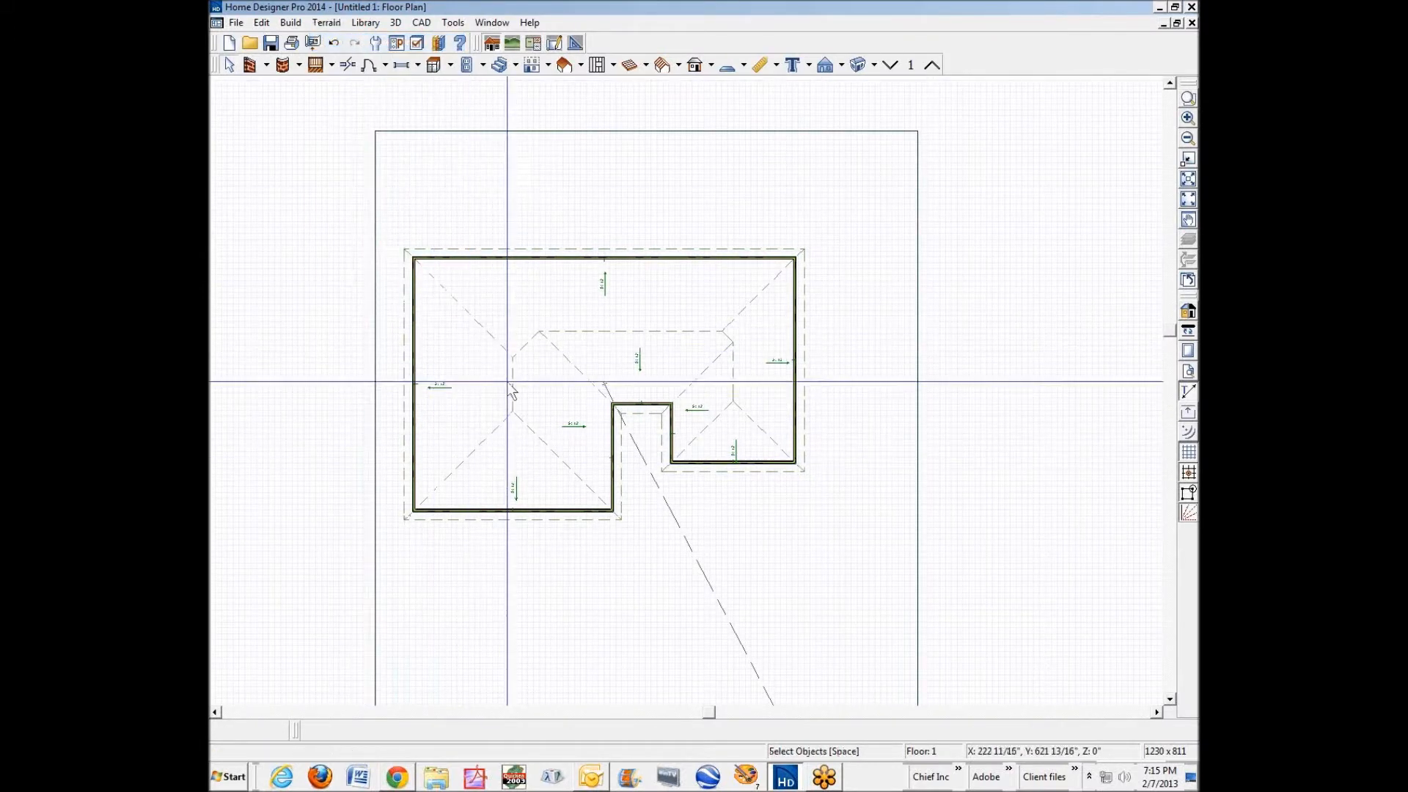
Place a garage door in the front wall of the house's west wing.
click(375, 69)
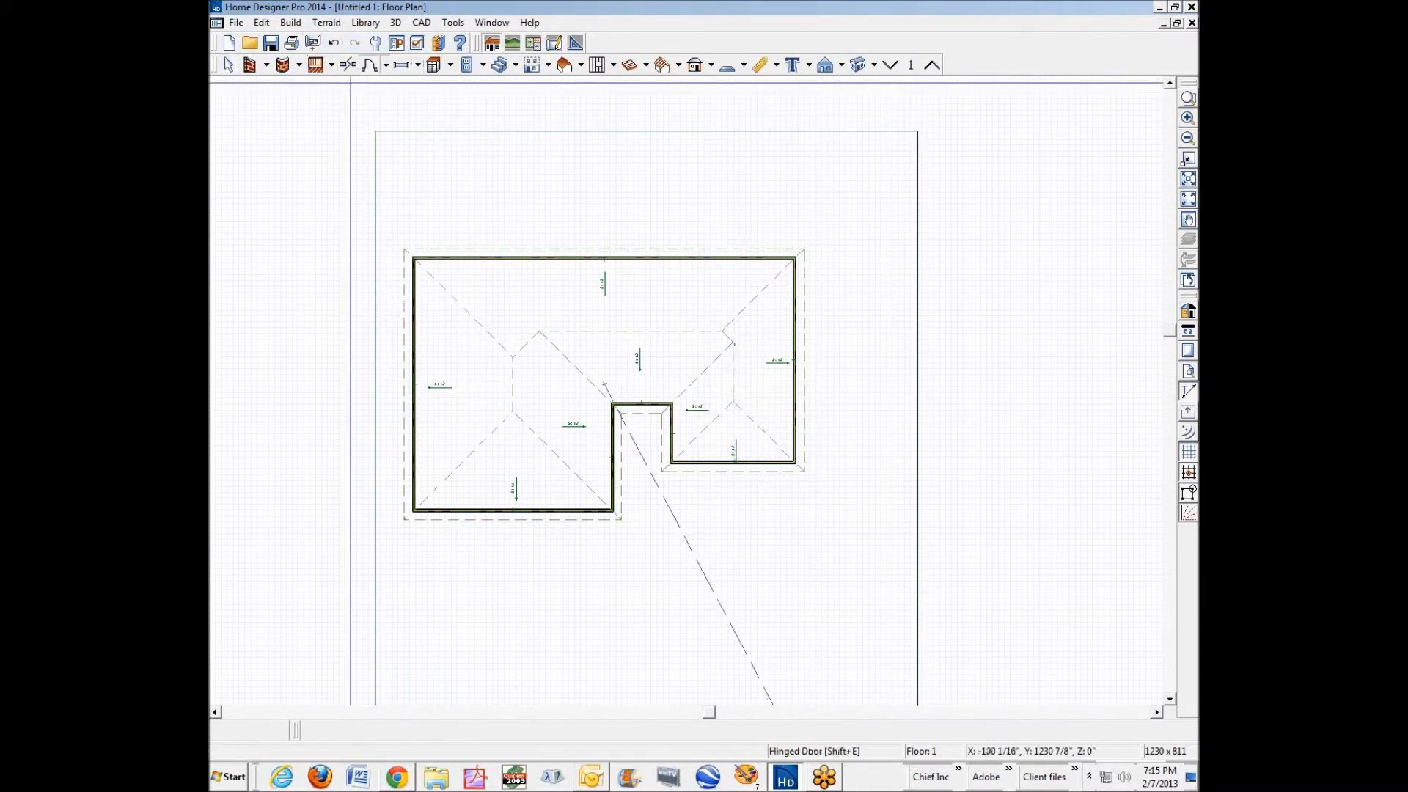
click(385, 66)
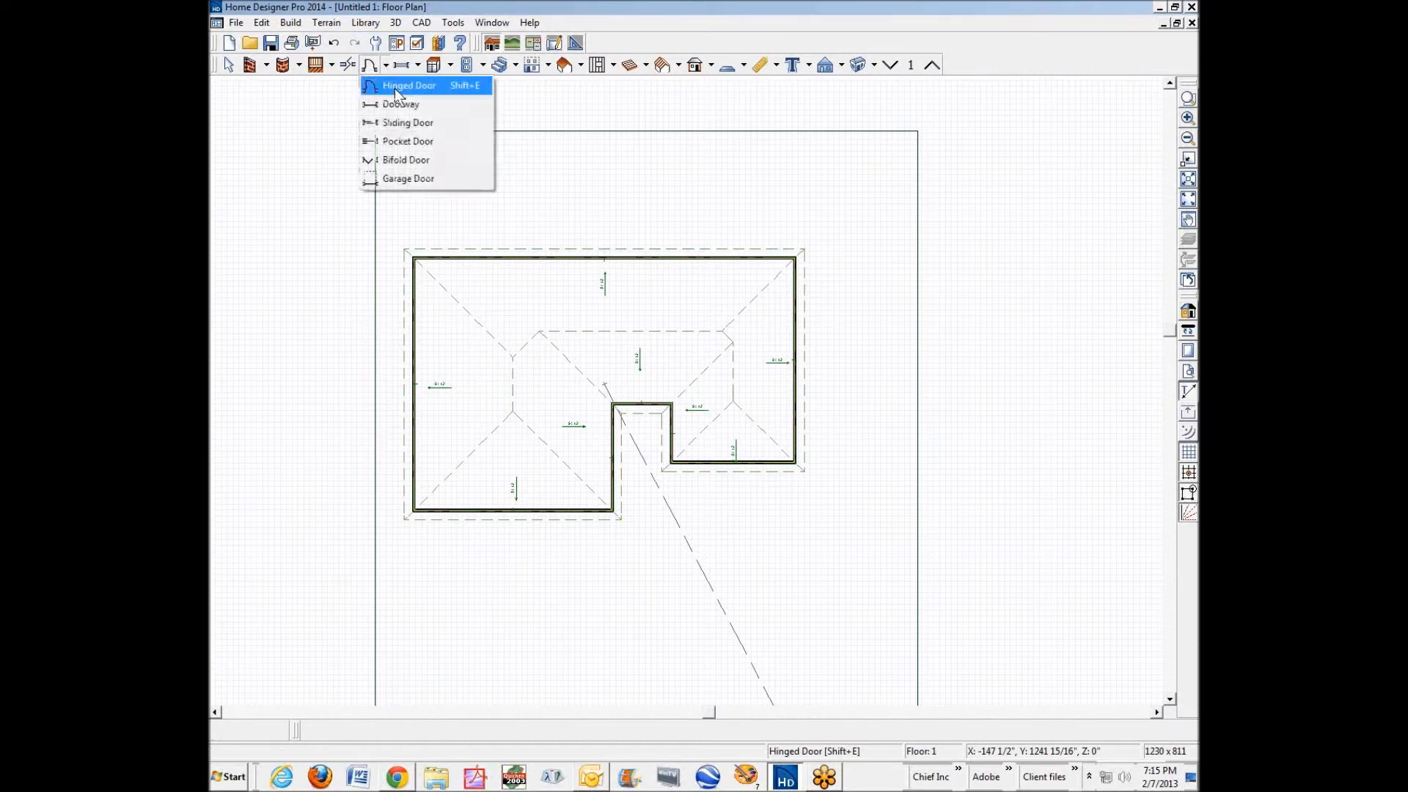
click(415, 181)
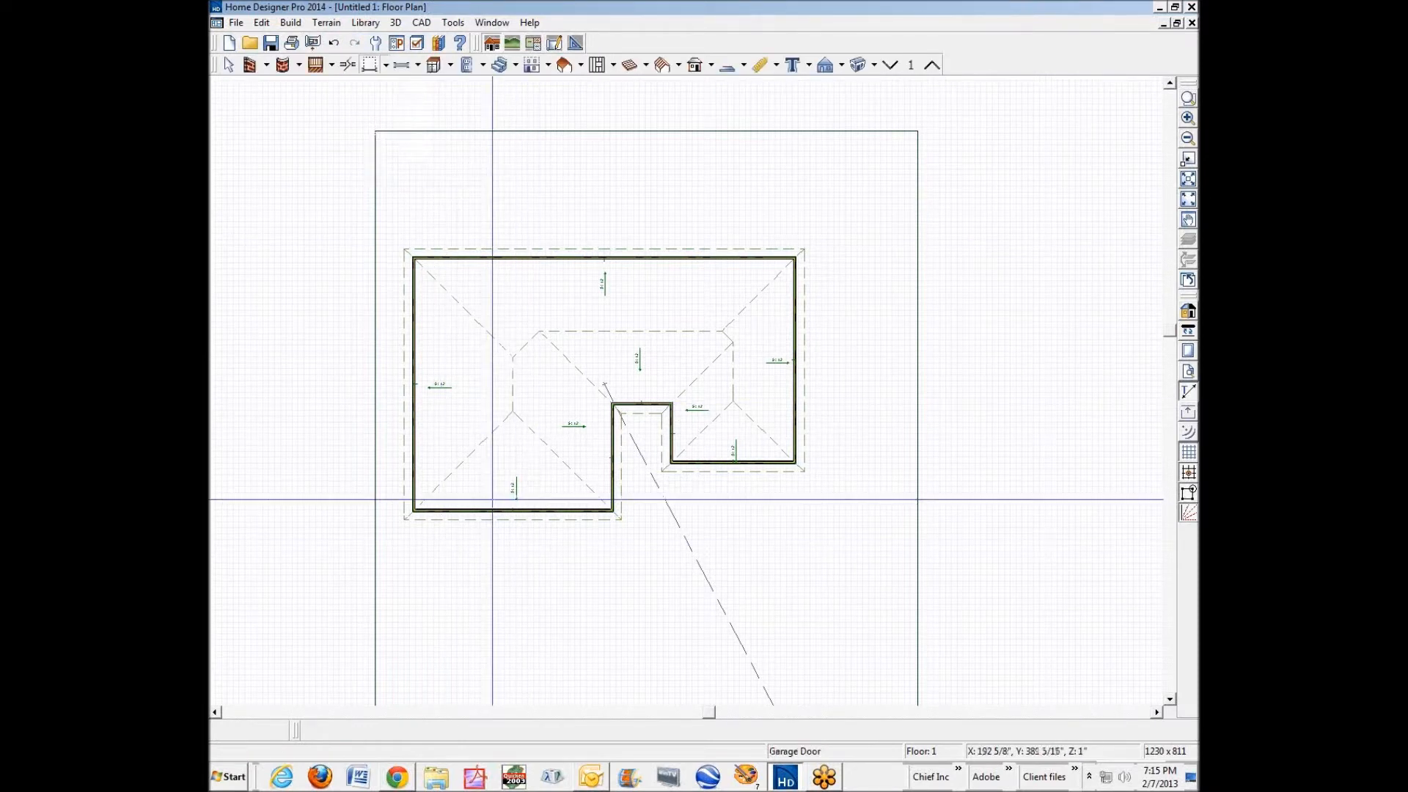
click(492, 511)
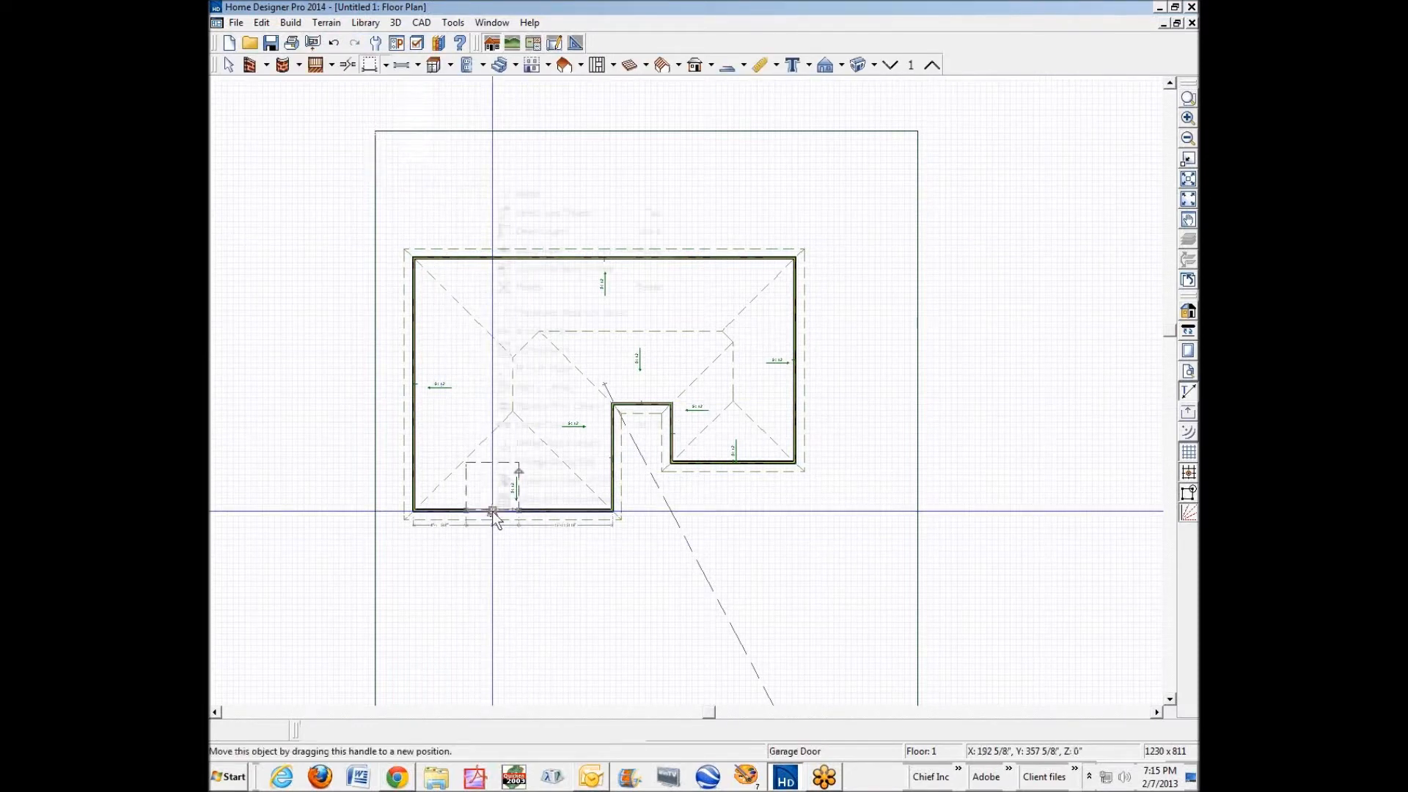
Set the garage door's width to 16' and shift the door west along the front wall.
right_click(492, 511)
click(543, 232)
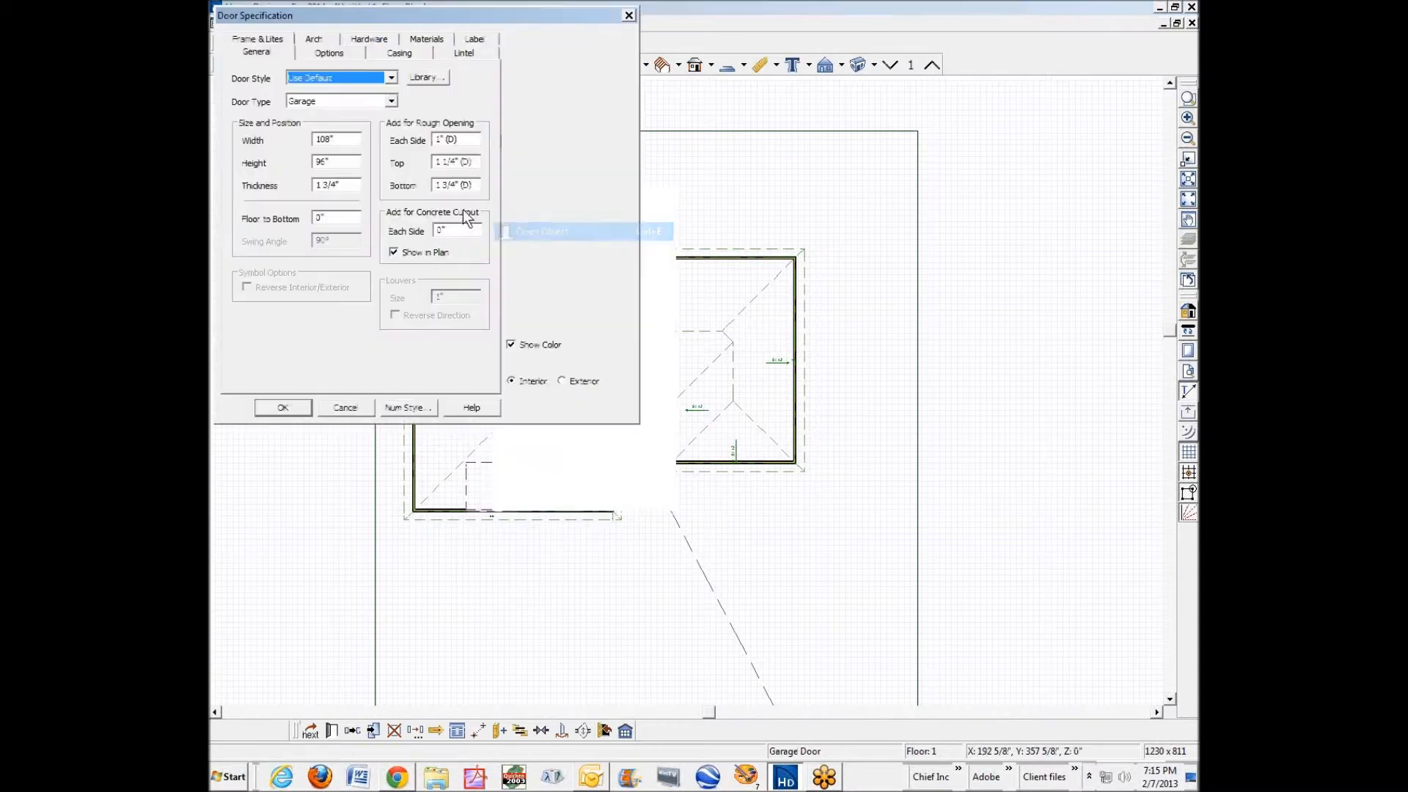
double_click(346, 145)
text(16')
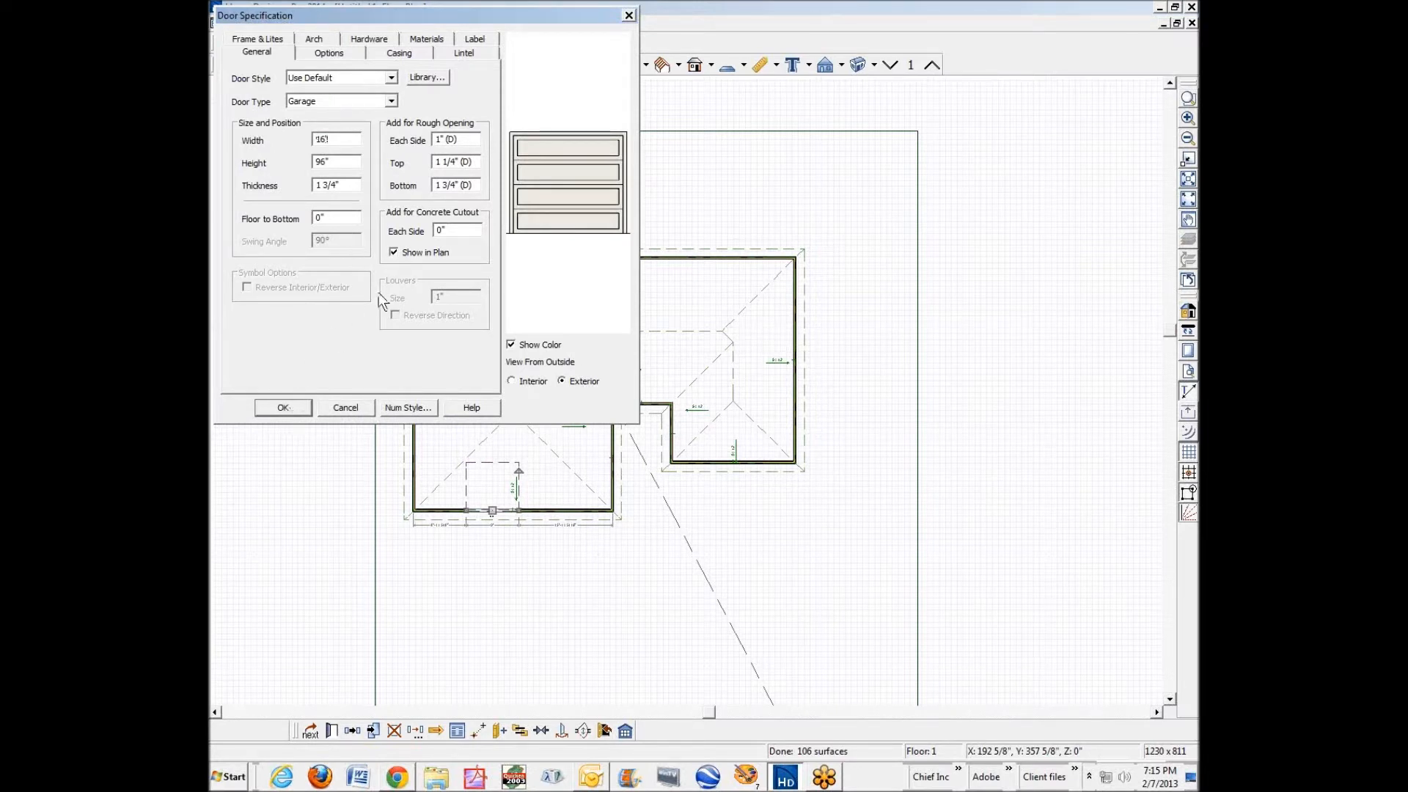
click(275, 408)
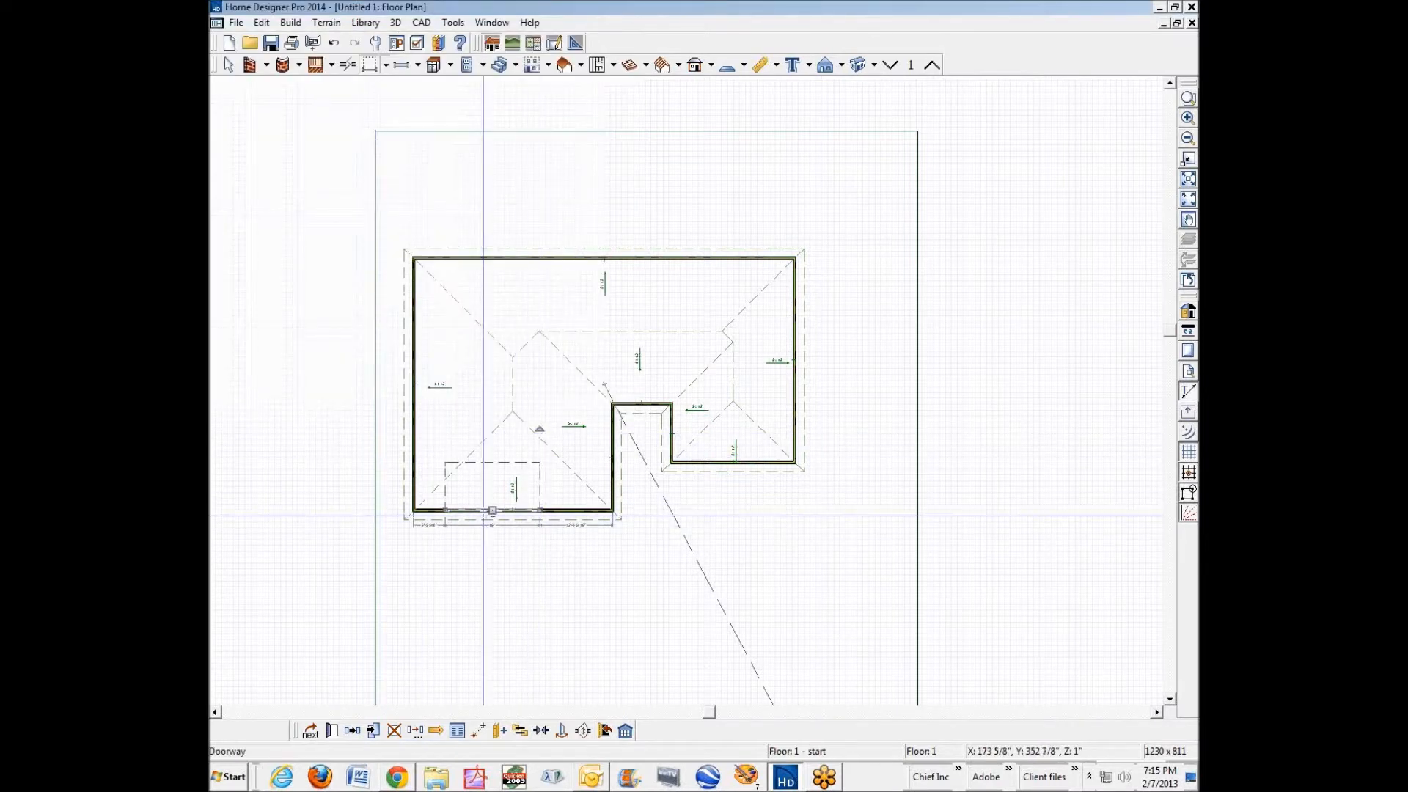
drag(492, 510, 486, 513)
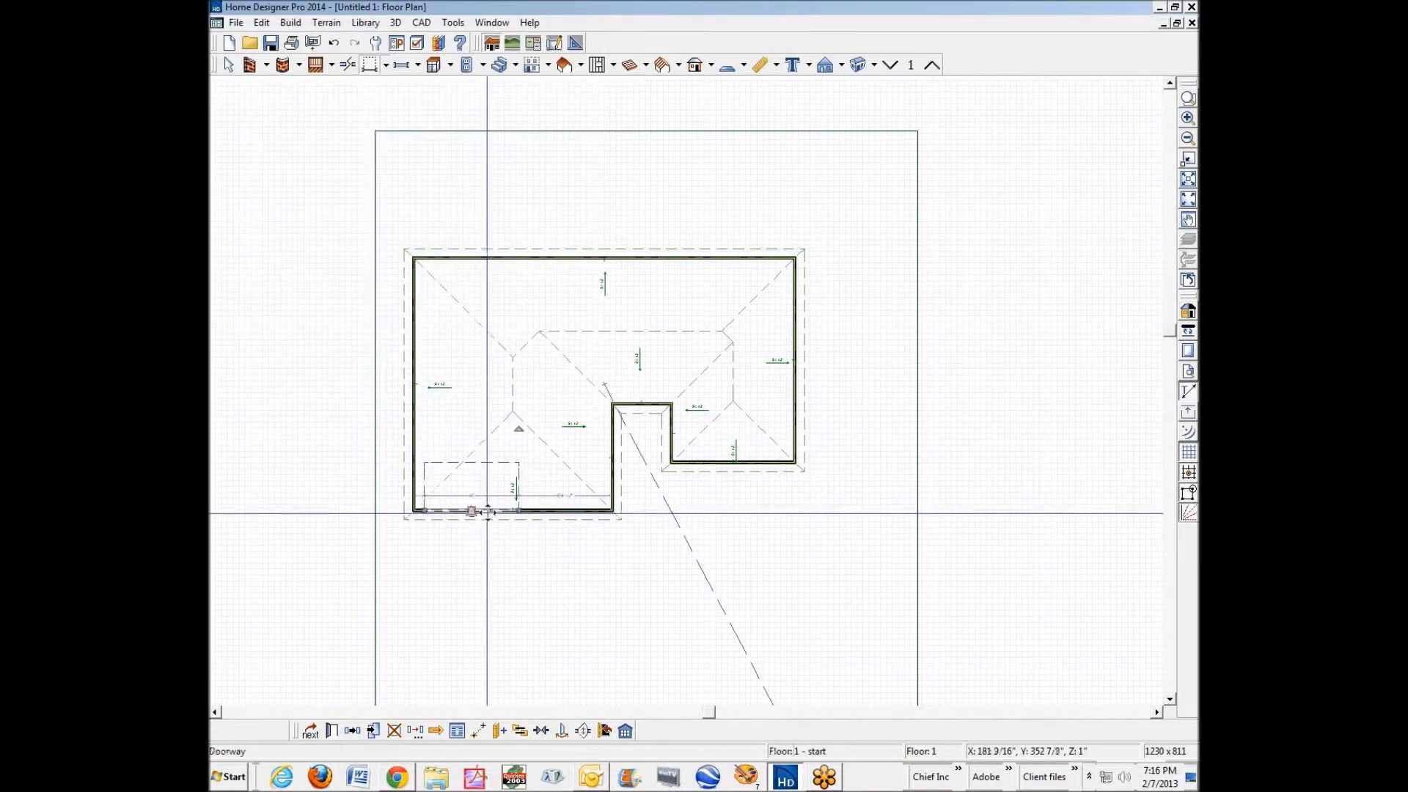
click(613, 464)
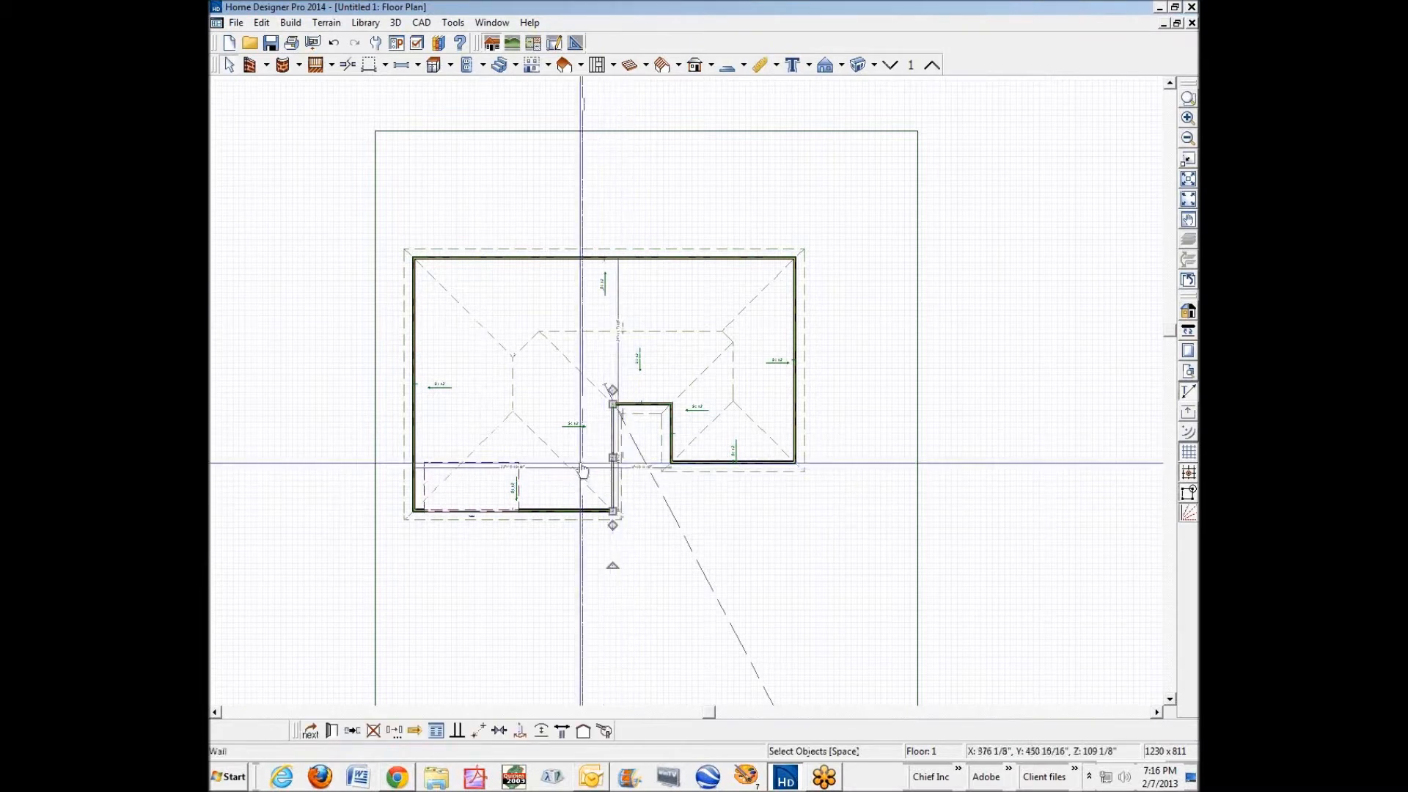
click(529, 170)
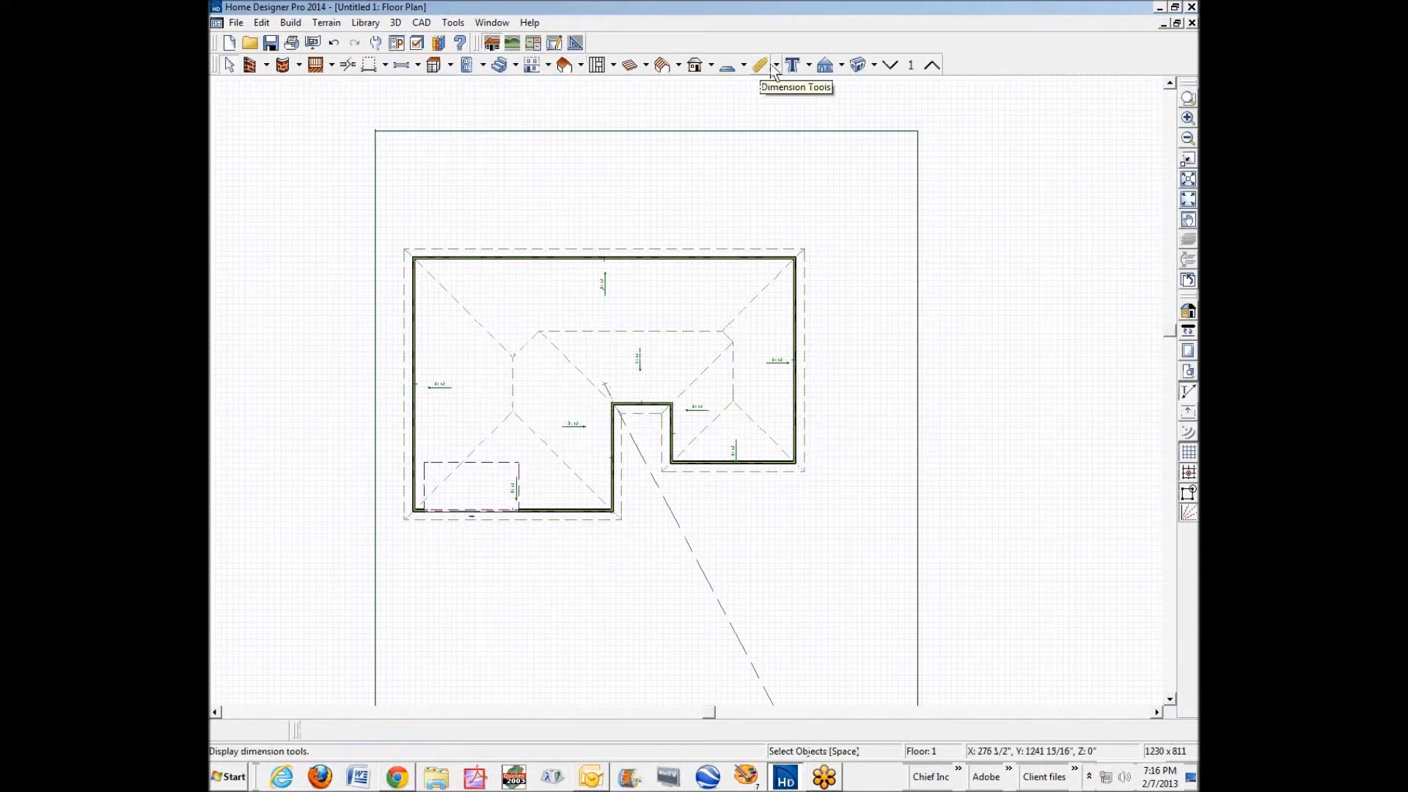
Check the wall and opening Locate Objects options in the Auto Exterior Dimensions defaults.
click(262, 23)
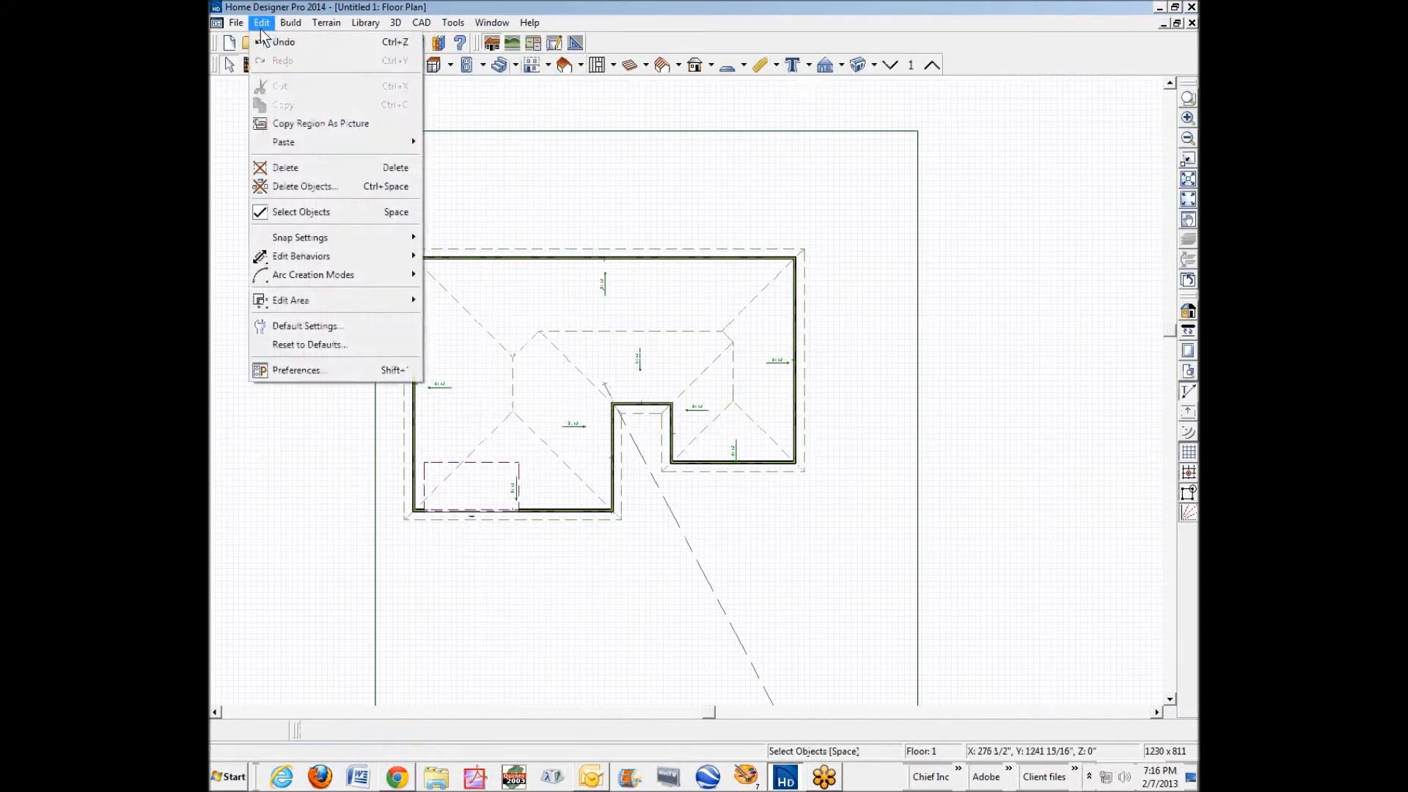
click(327, 326)
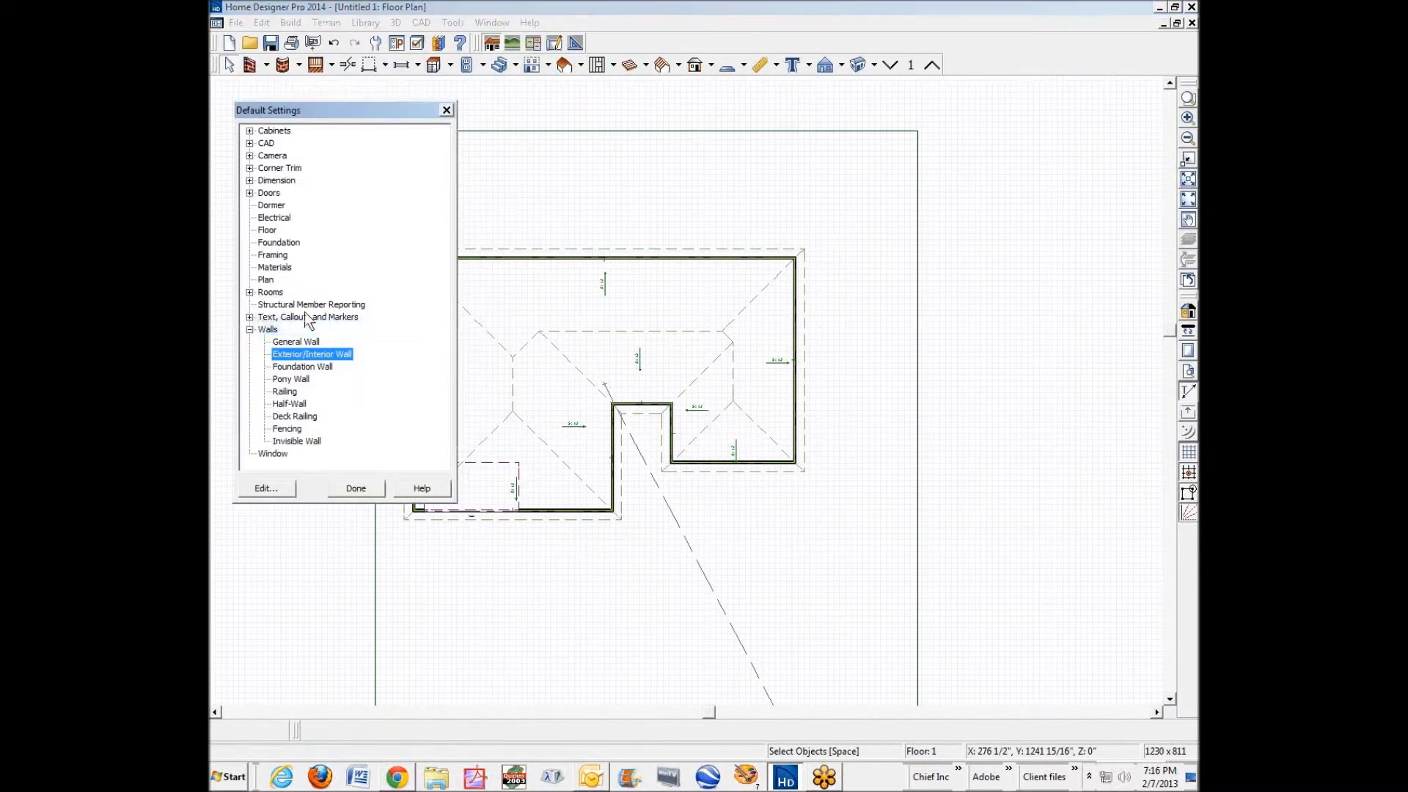
click(250, 180)
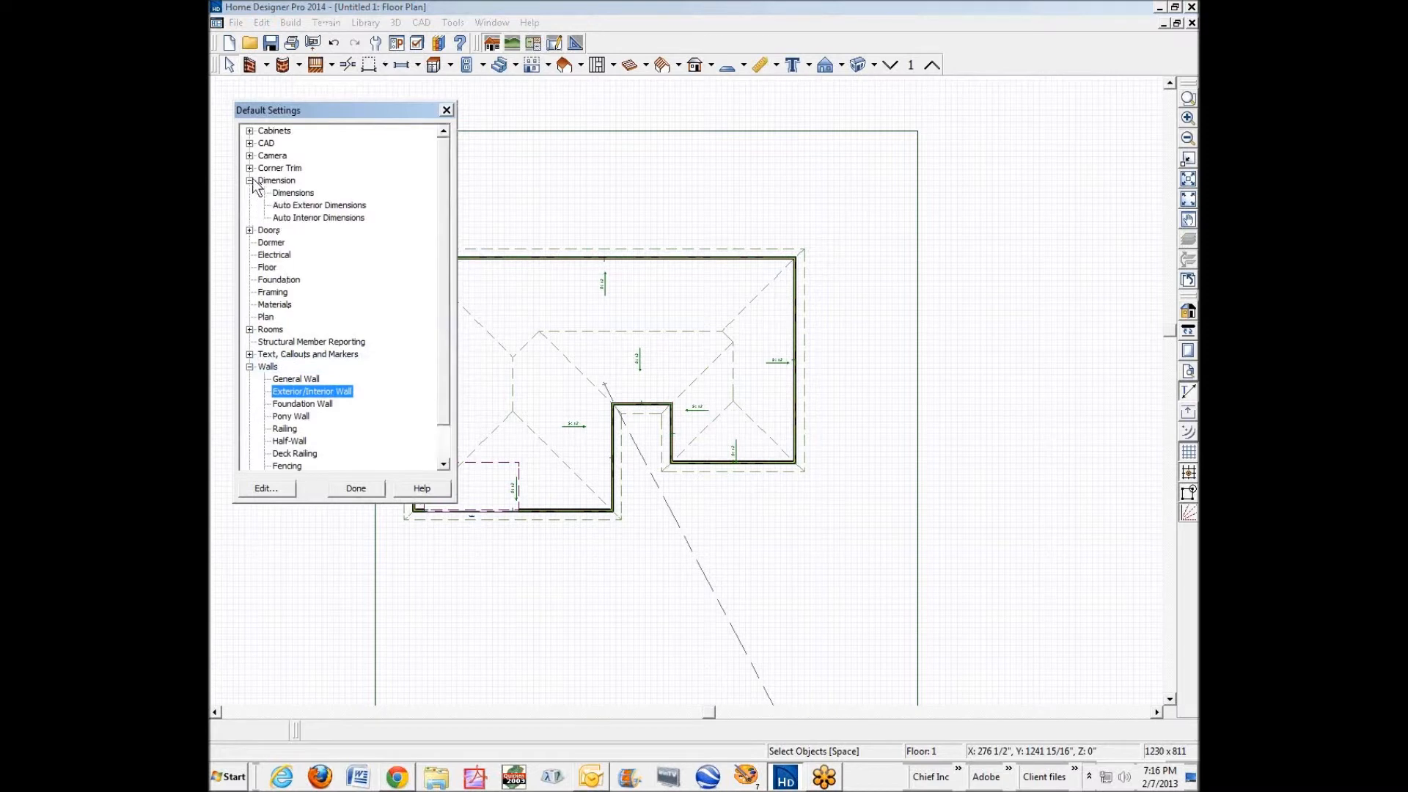
click(323, 206)
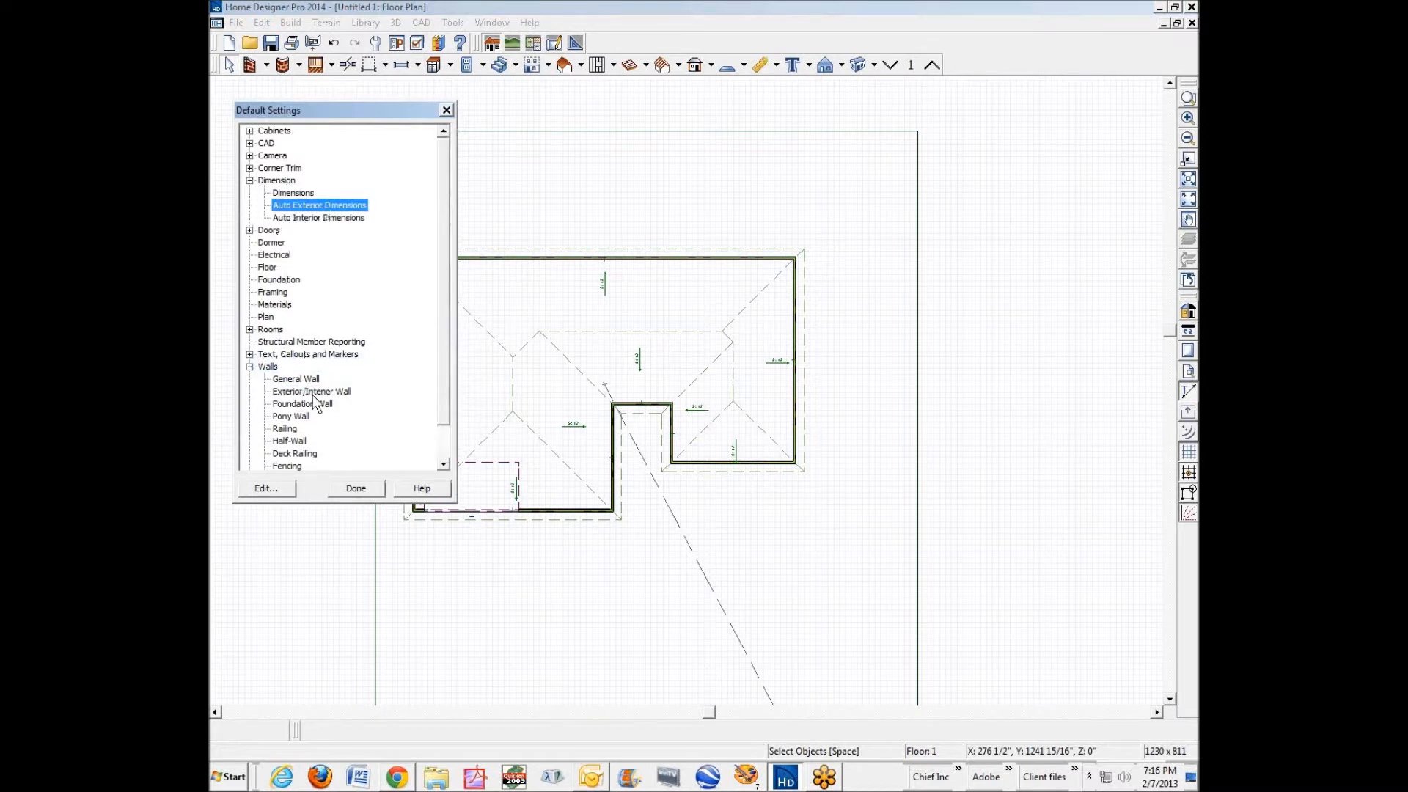
click(265, 489)
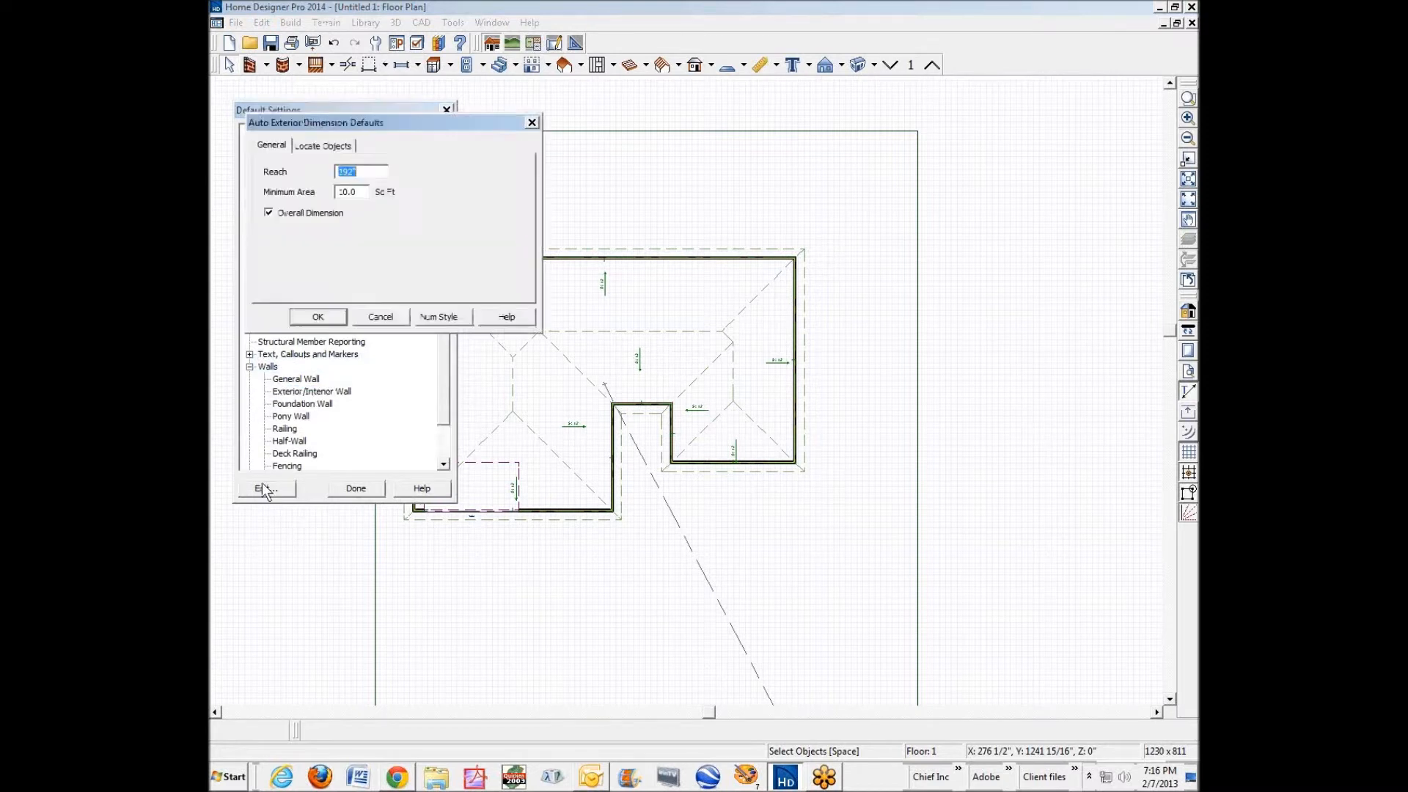
click(326, 149)
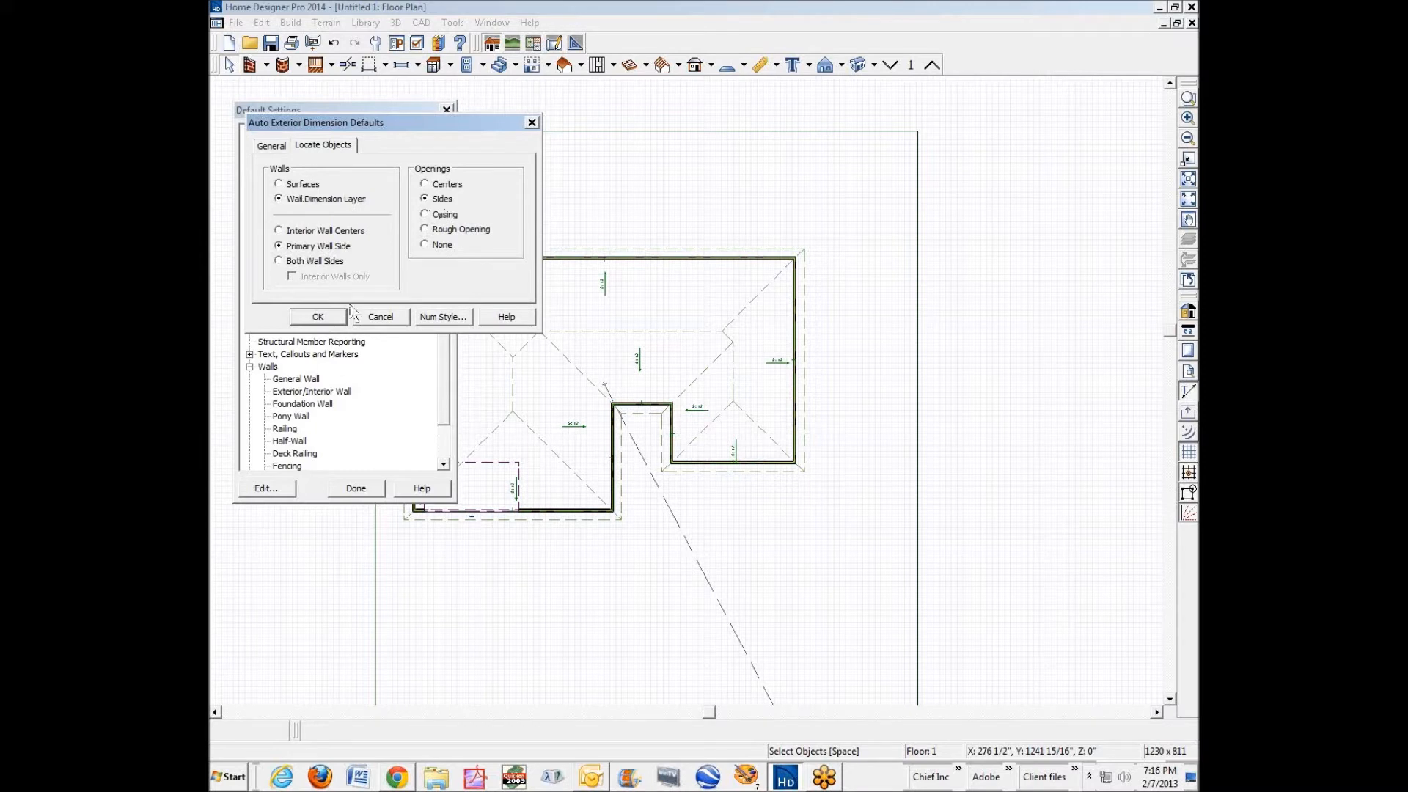
click(318, 317)
click(355, 490)
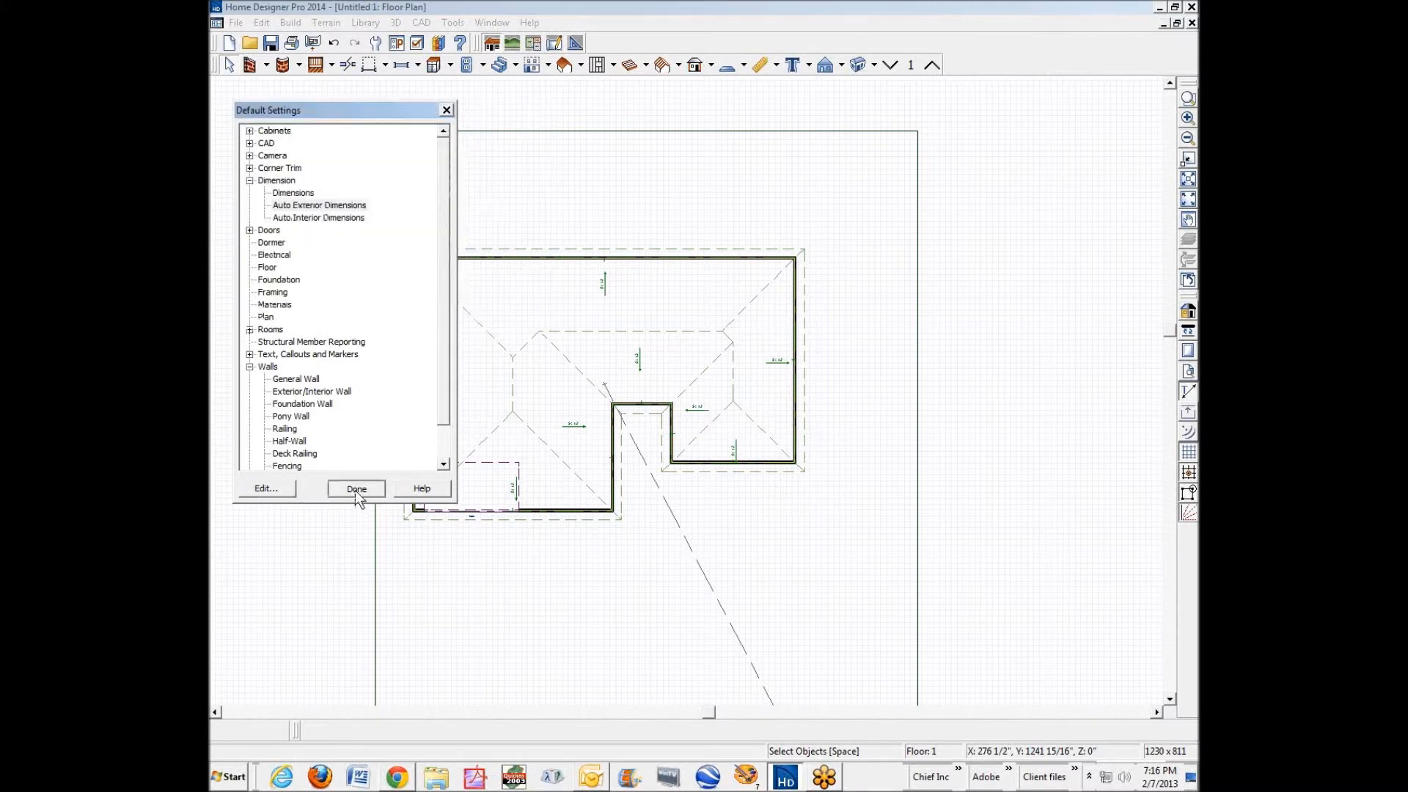
Add automatic exterior dimensions around the house plan and select the garage wing's east wall.
click(777, 66)
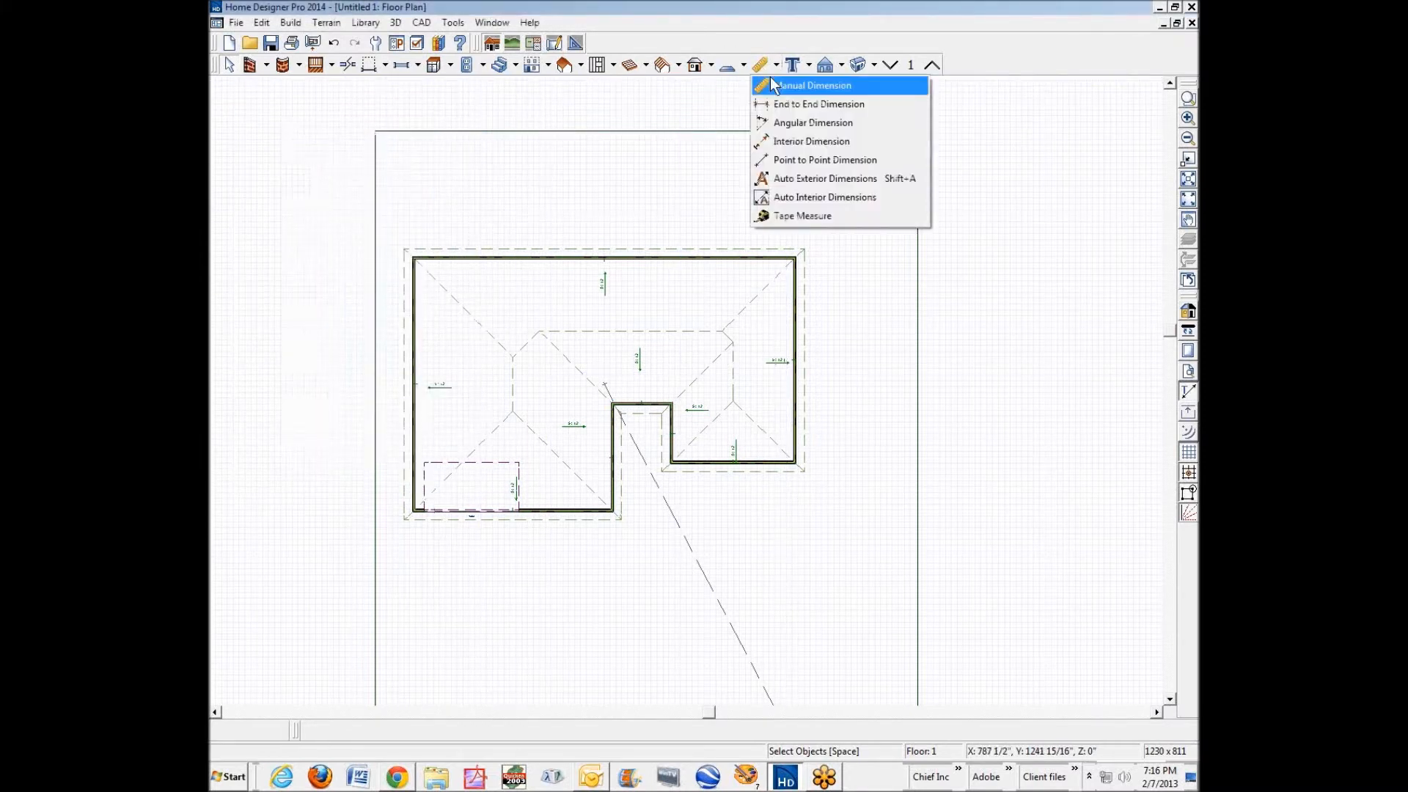
click(793, 182)
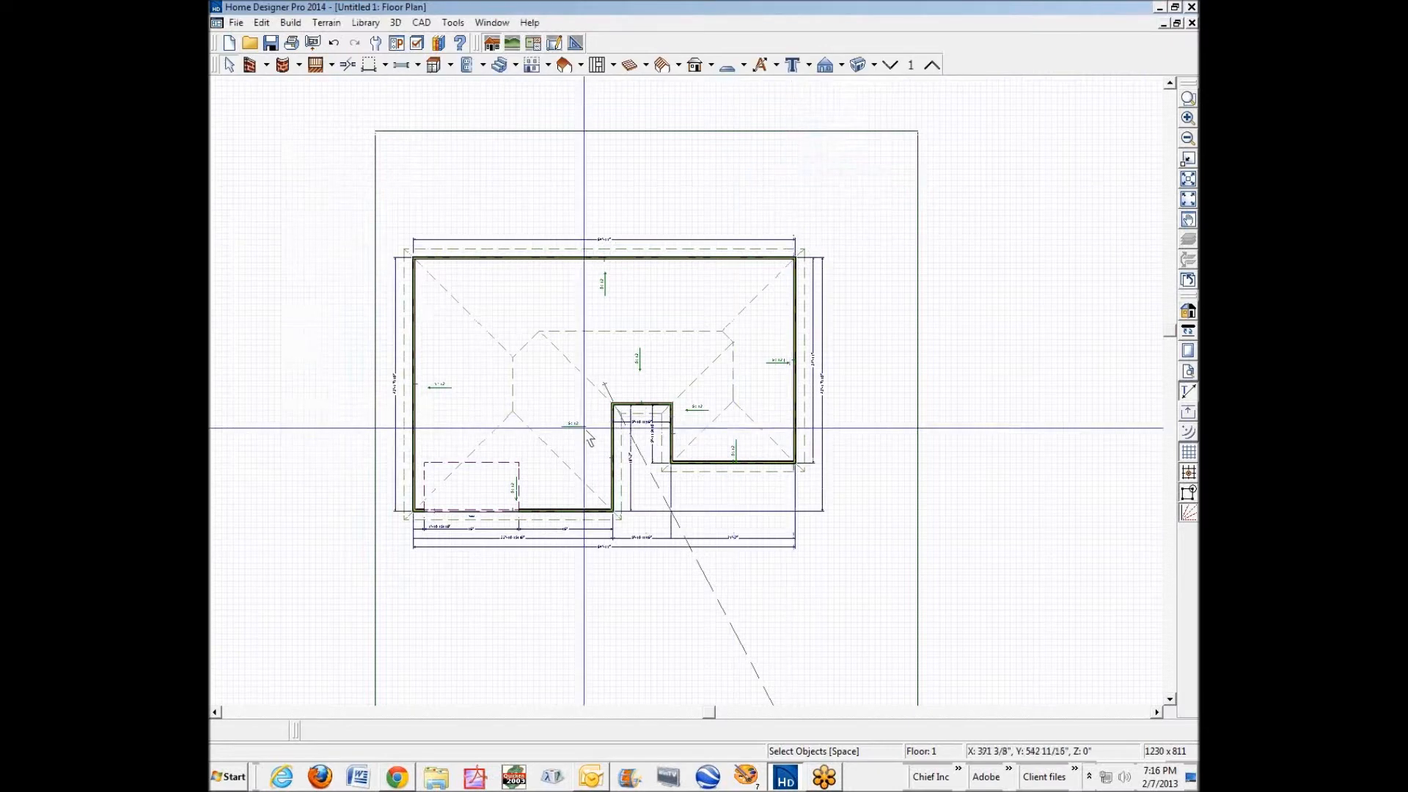
click(614, 472)
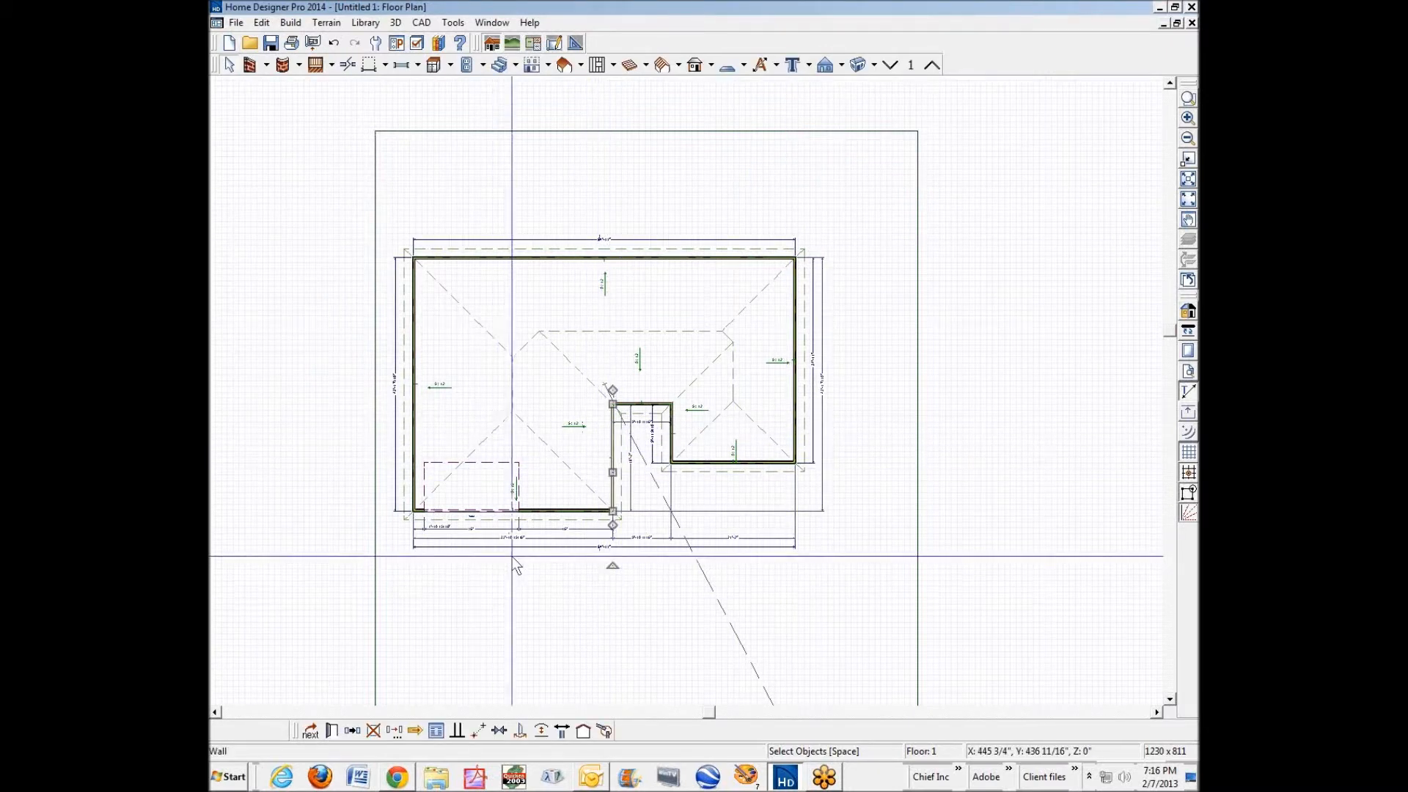
Set the garage wing's front width to 22' by repositioning its selected east wall.
click(576, 538)
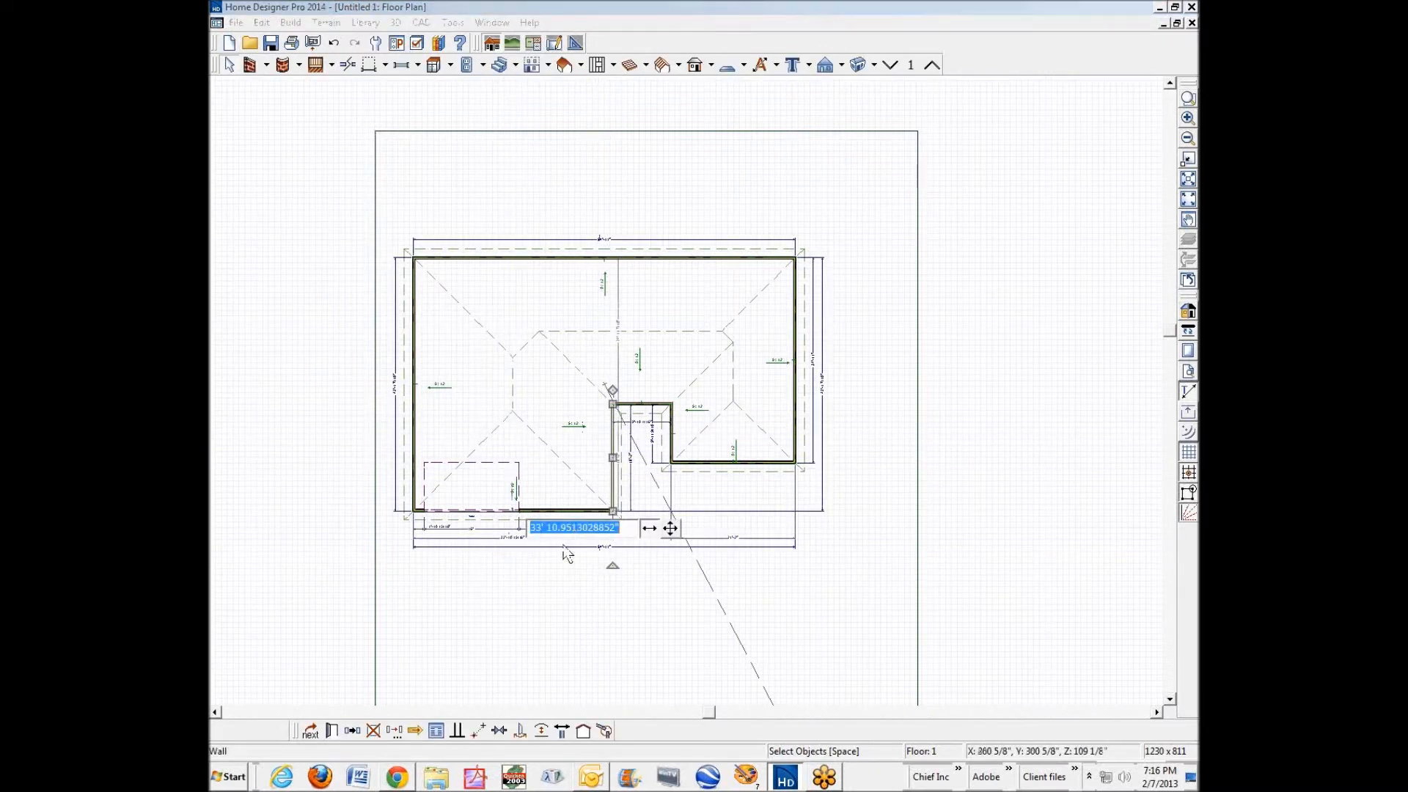
text(22)
key(Return)
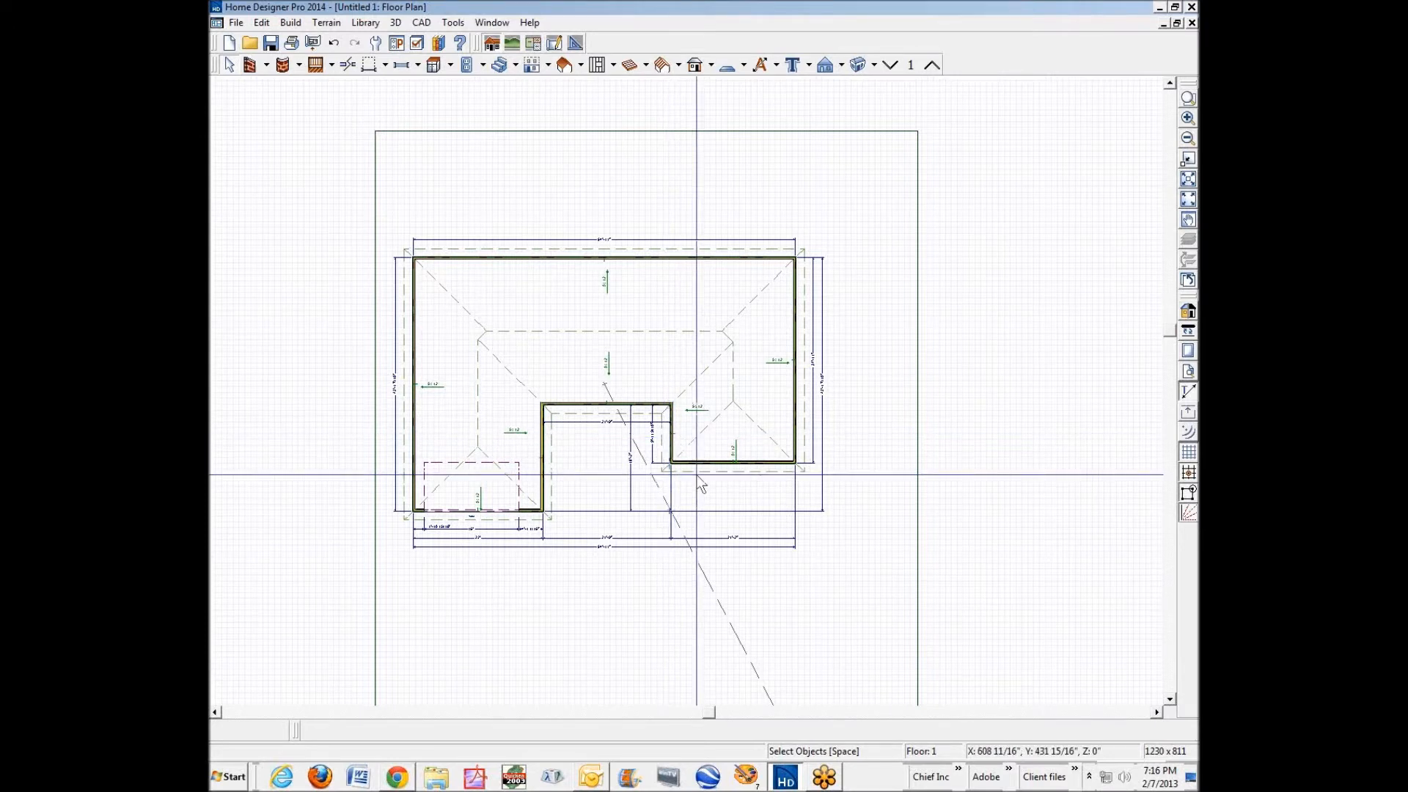
Set the overall house width to 50' by moving the far east exterior wall.
click(796, 305)
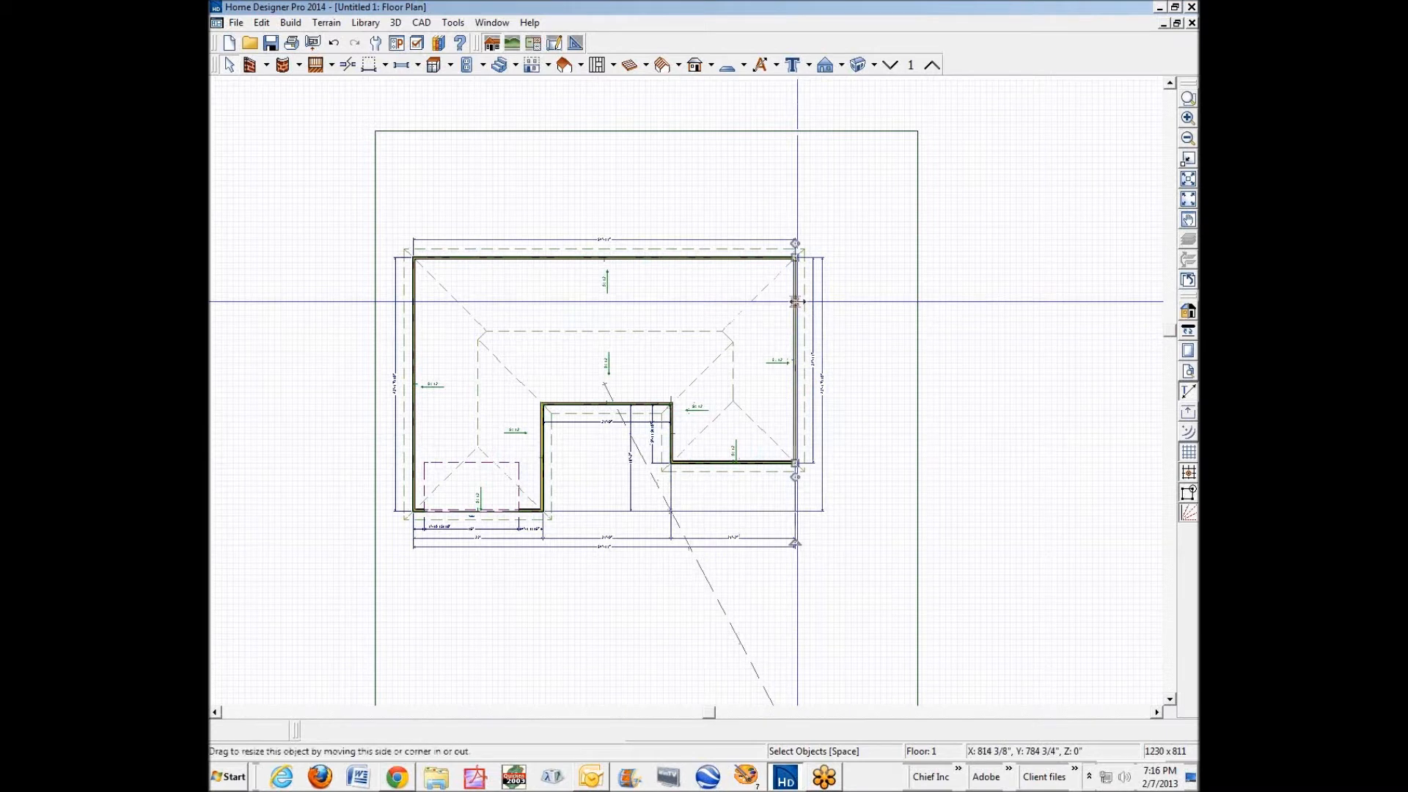
click(635, 248)
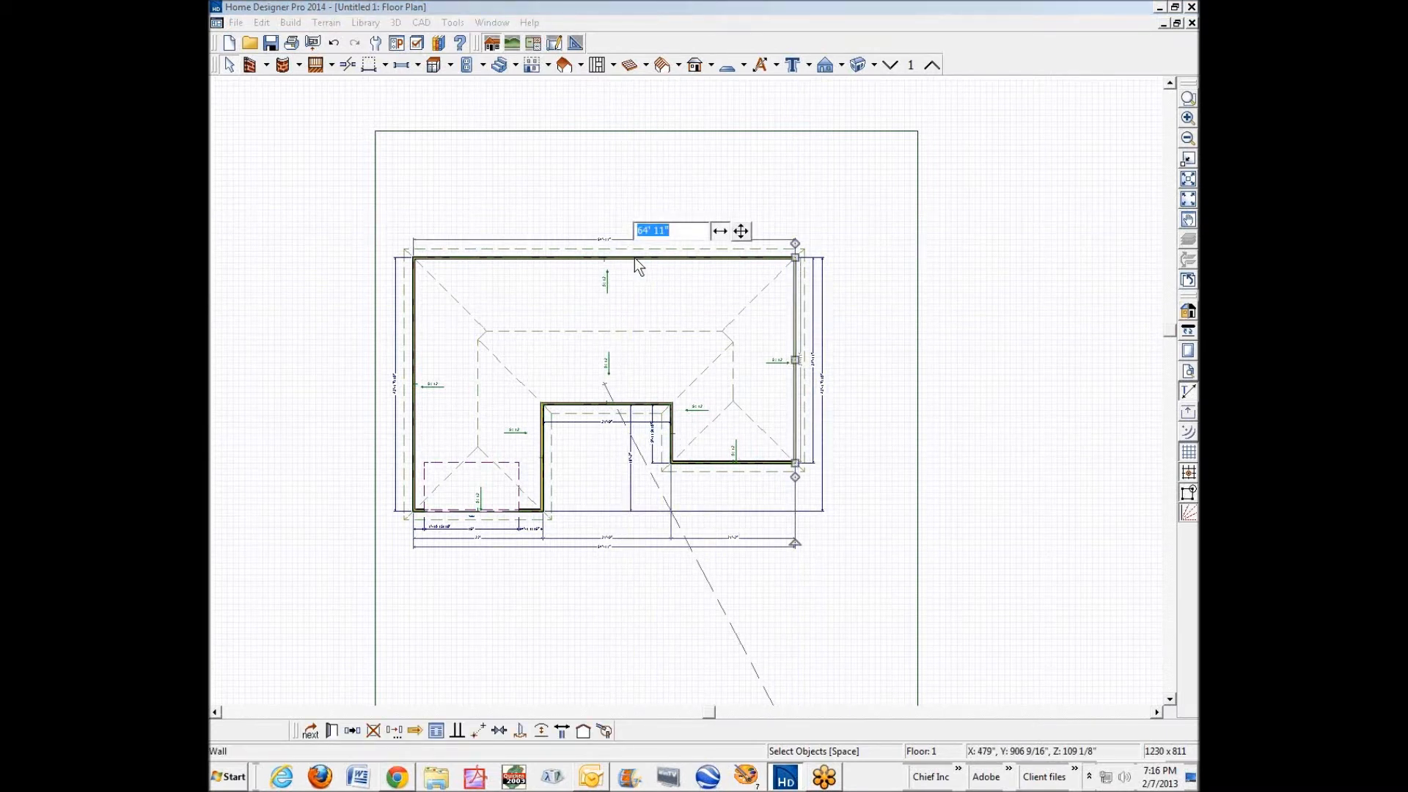
text(65)
key(Return)
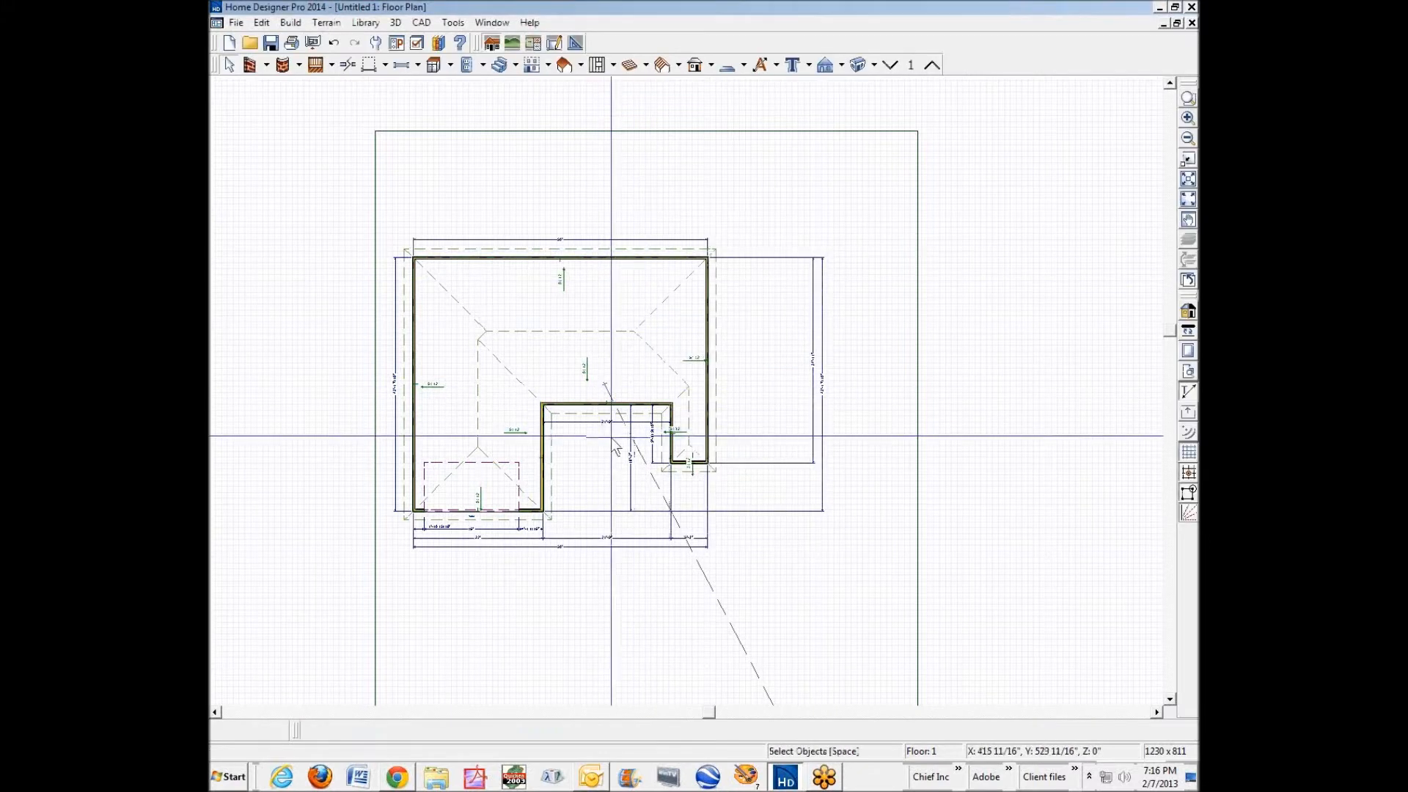
Move the entry recess's east wall west, making the southeast wing about 12'-9" wide.
click(1187, 117)
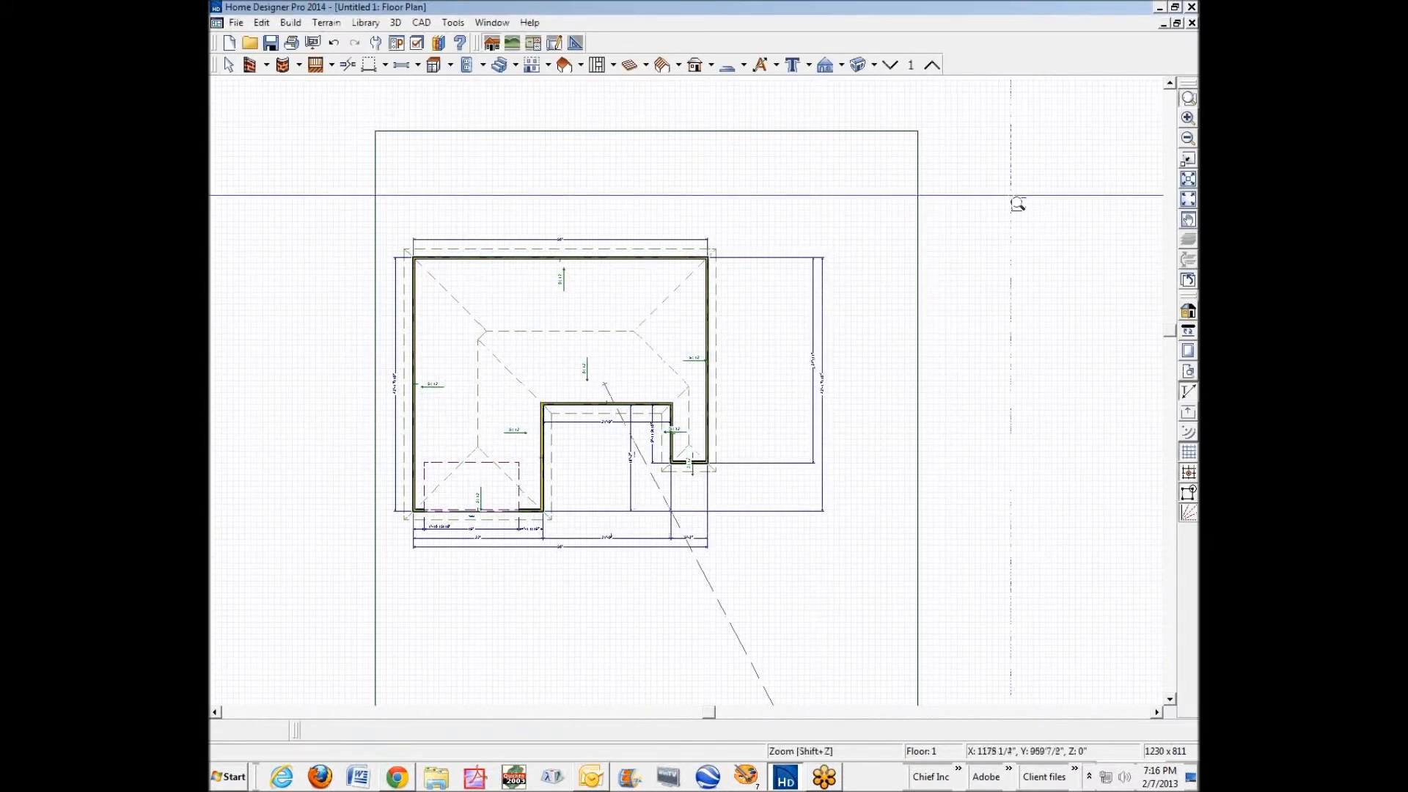
drag(376, 235, 899, 613)
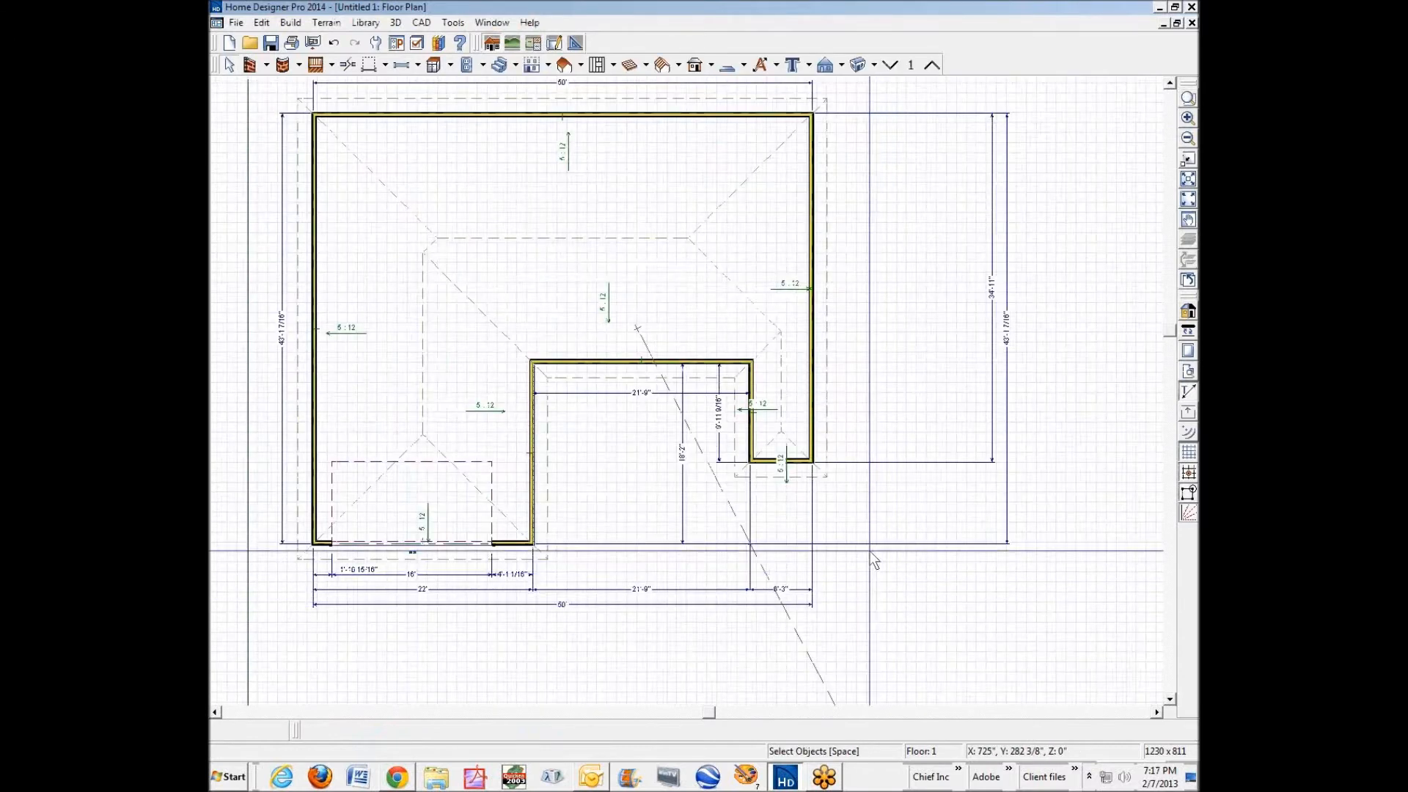
click(752, 425)
drag(754, 422, 690, 424)
click(798, 484)
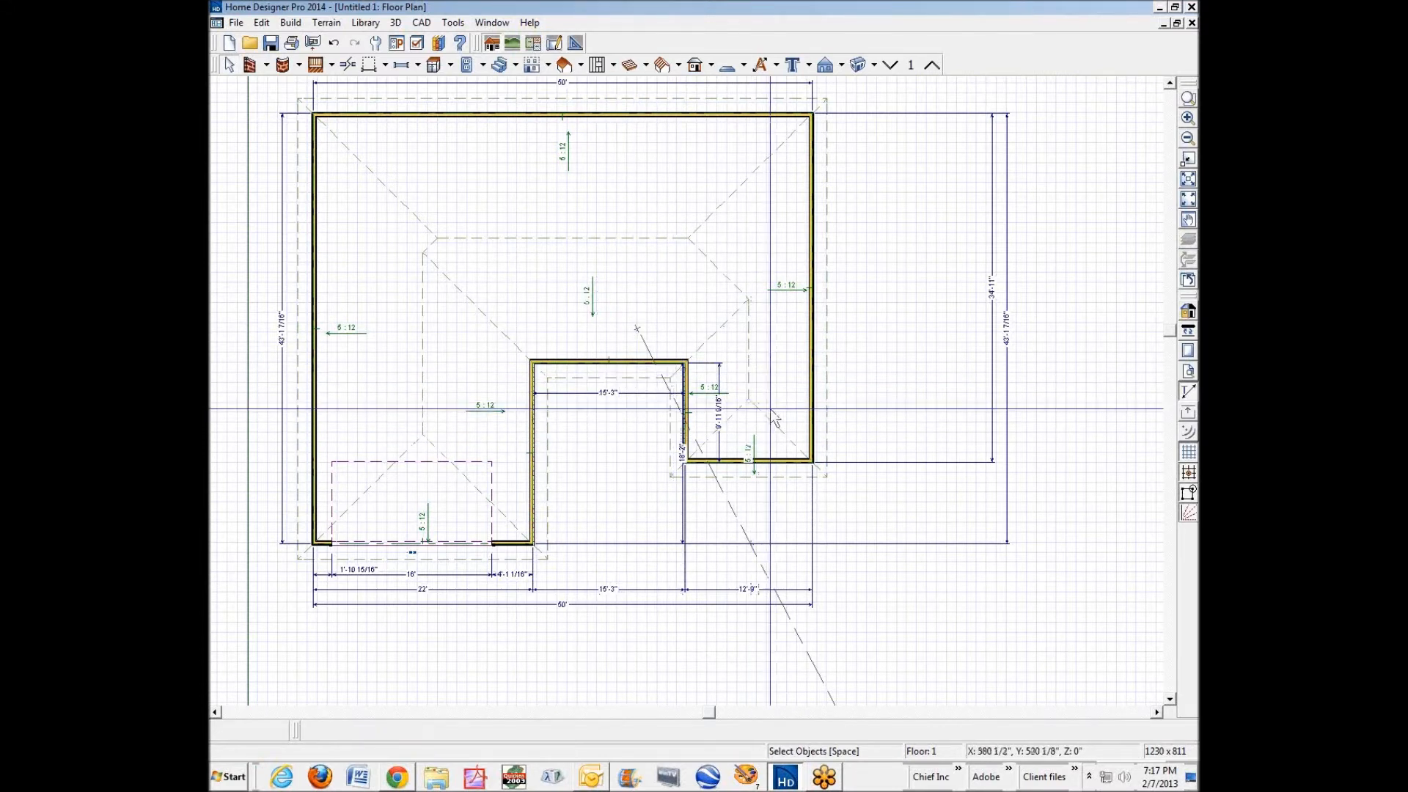
Draw straight railings enclosing a porch about 6.5' wide in the entry recess's garage-side corner, and check it in a 3D overview.
click(250, 64)
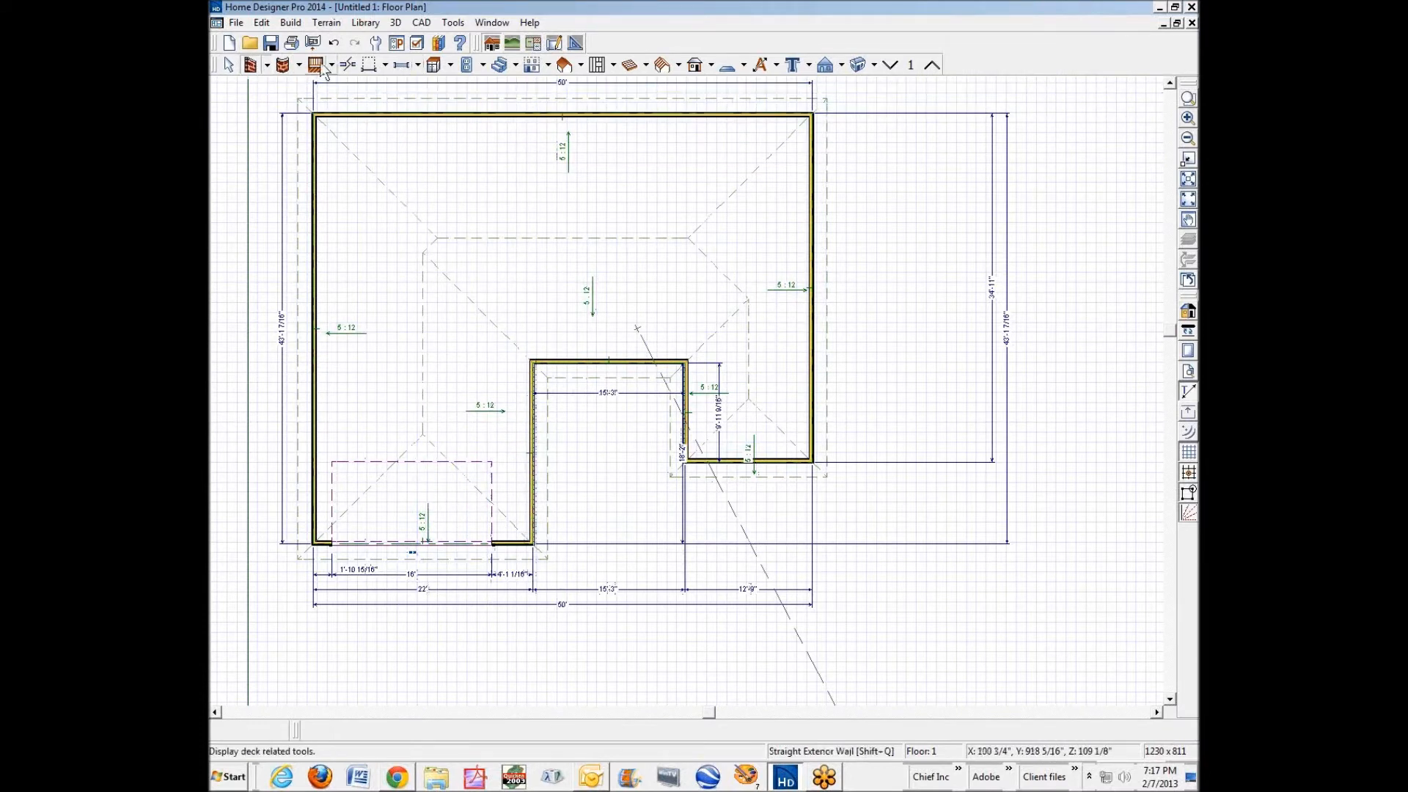
click(268, 65)
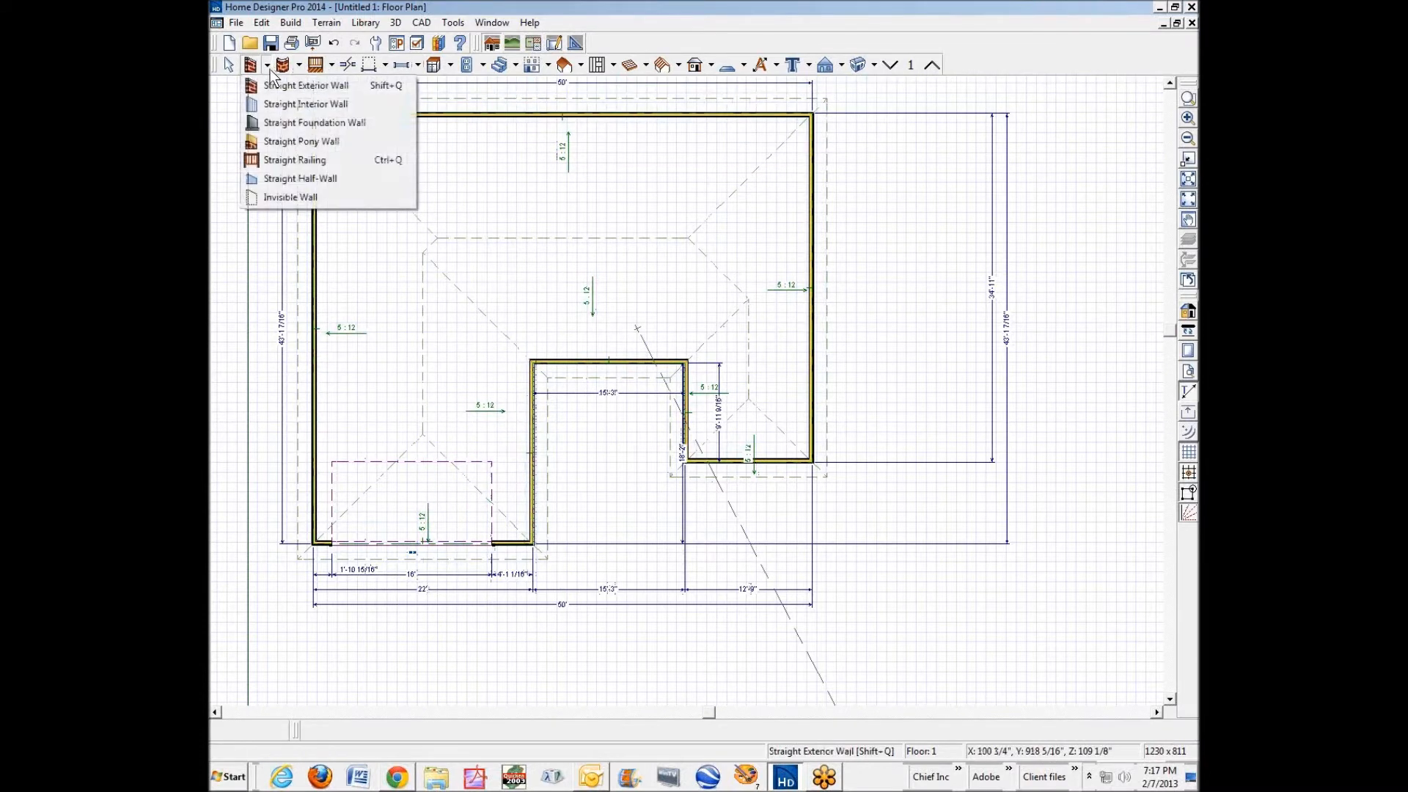
click(295, 159)
mouse_move(598, 367)
mouse_down()
mouse_move(600, 446)
mouse_move(550, 432)
mouse_move(522, 451)
mouse_up()
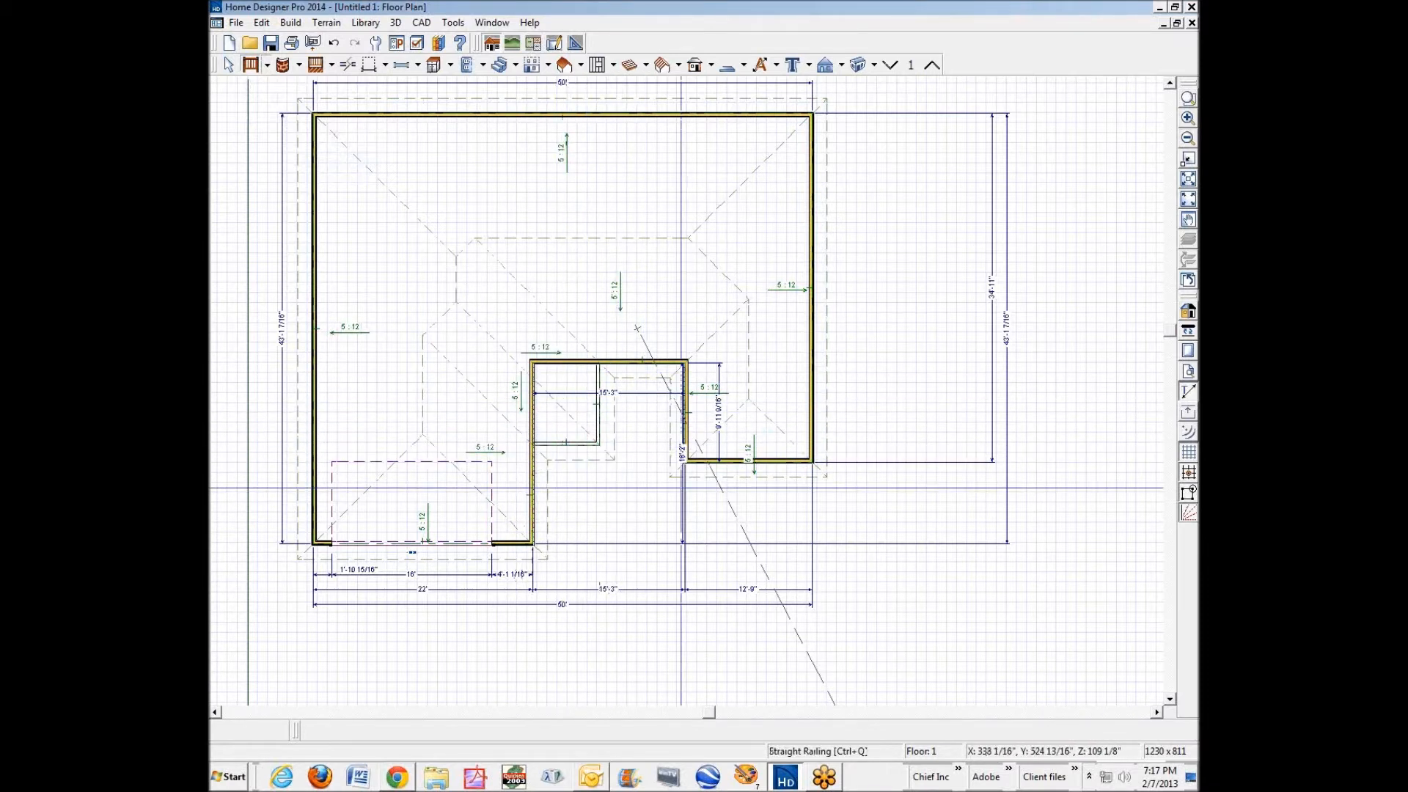
key(F9)
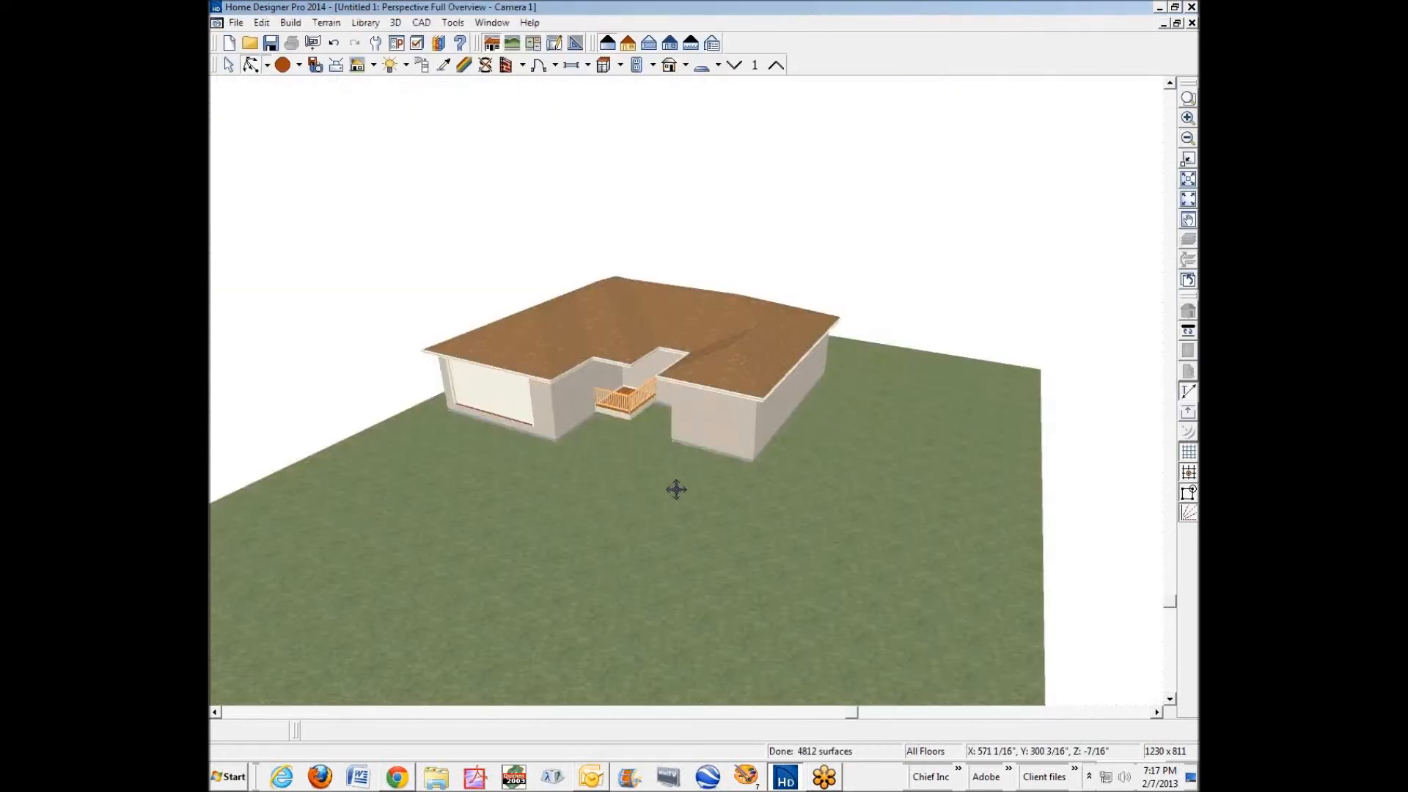
scroll(621, 376, up, 2)
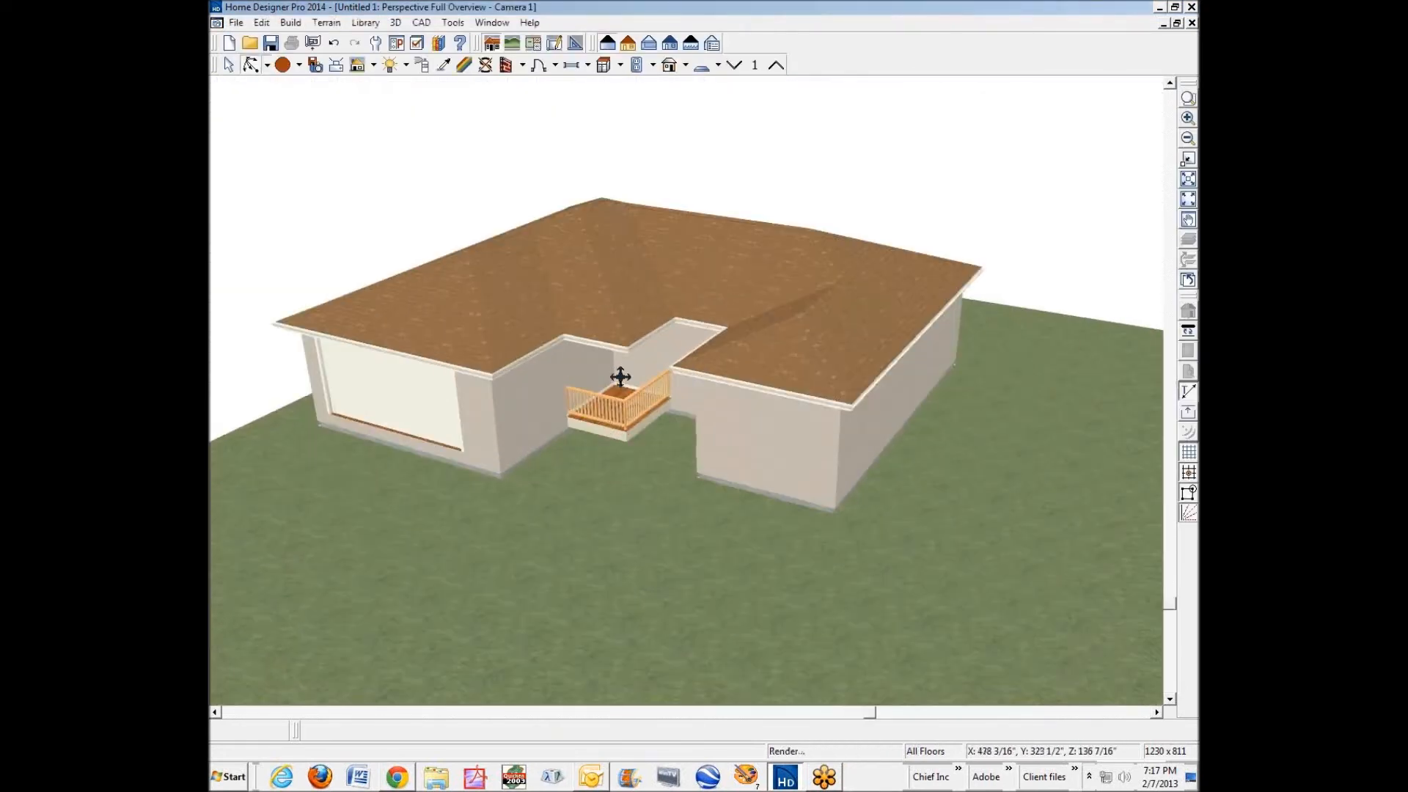
scroll(620, 376, up, 3)
key(ctrl+w)
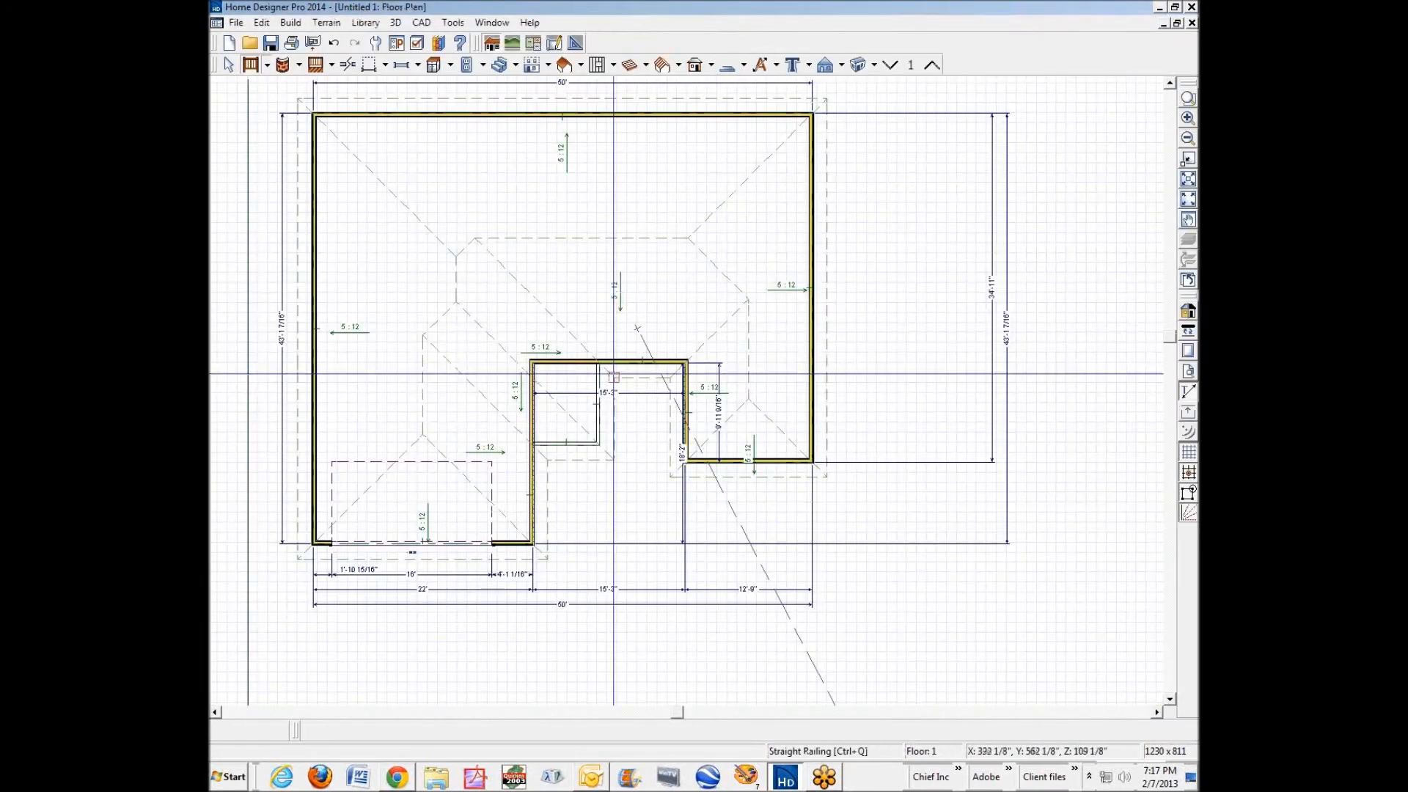
Set both porch railings to the Post to Beam style with No Rail.
key(space)
click(598, 415)
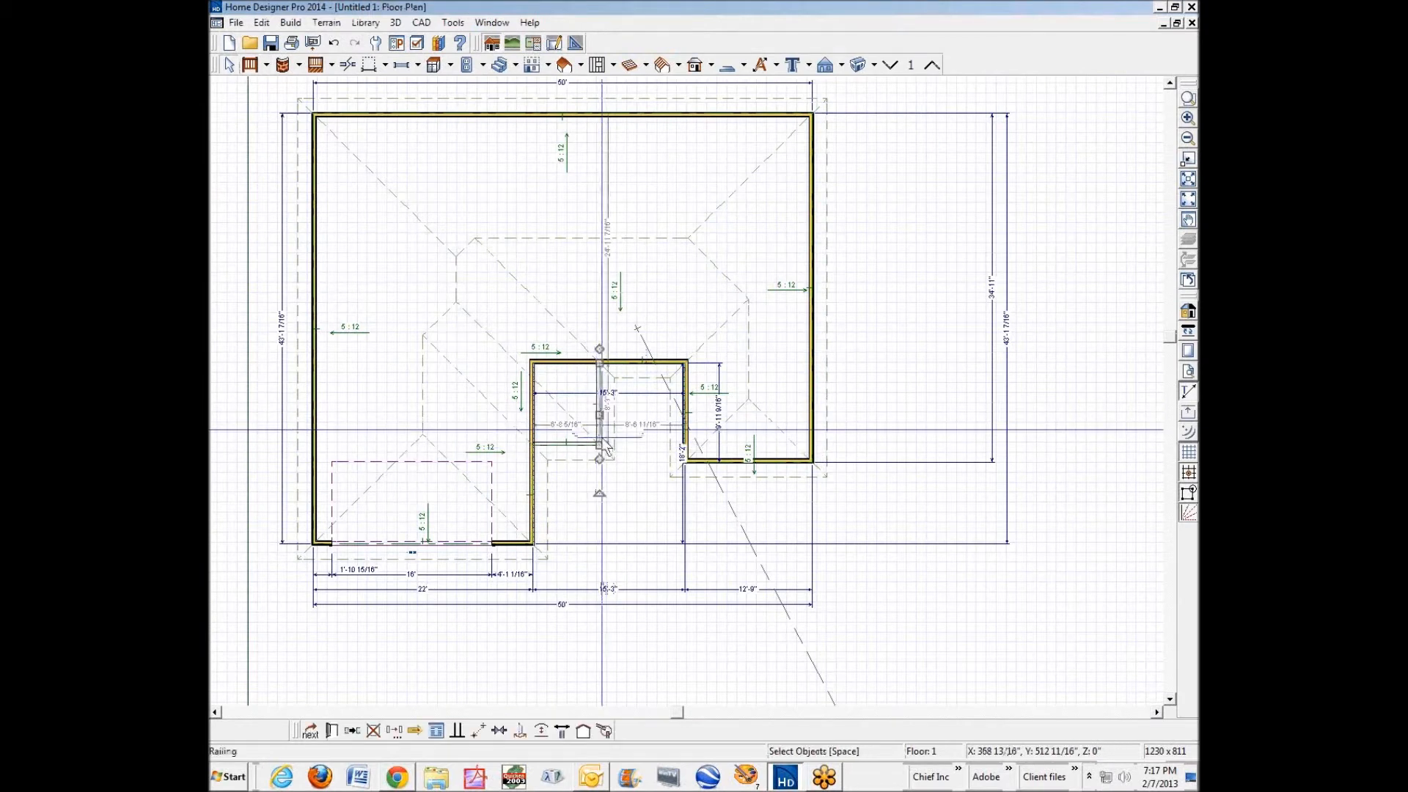
shift+click(579, 447)
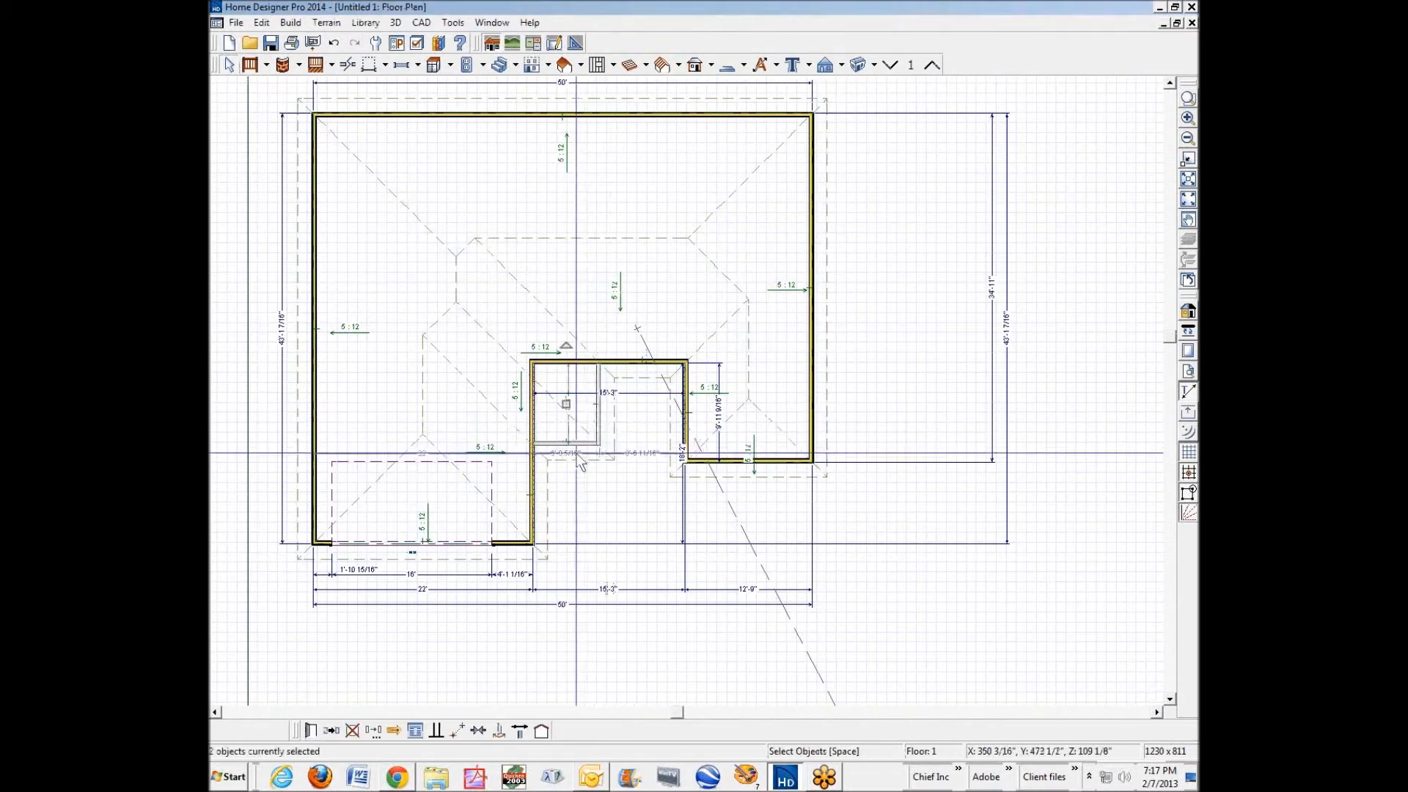
click(311, 732)
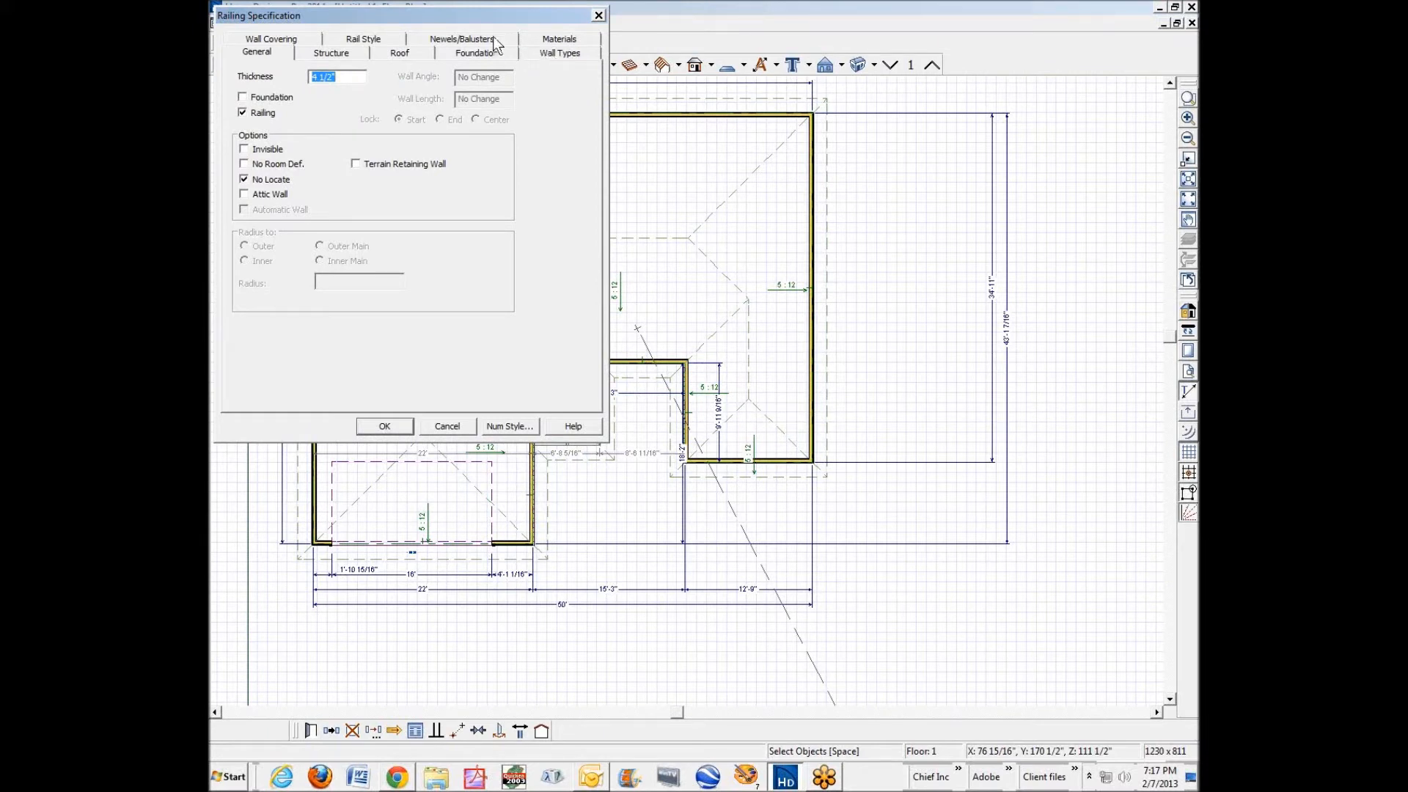
click(462, 40)
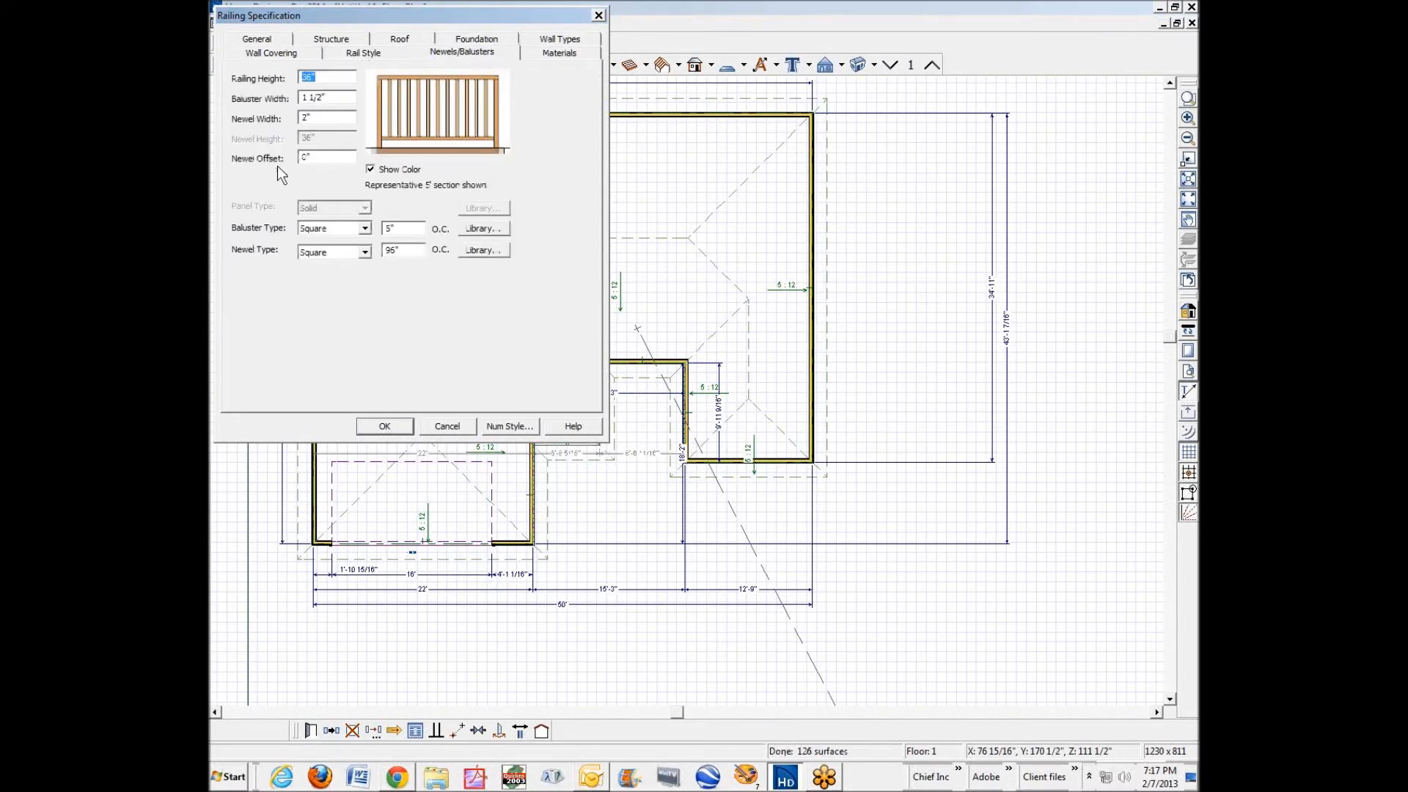
click(339, 53)
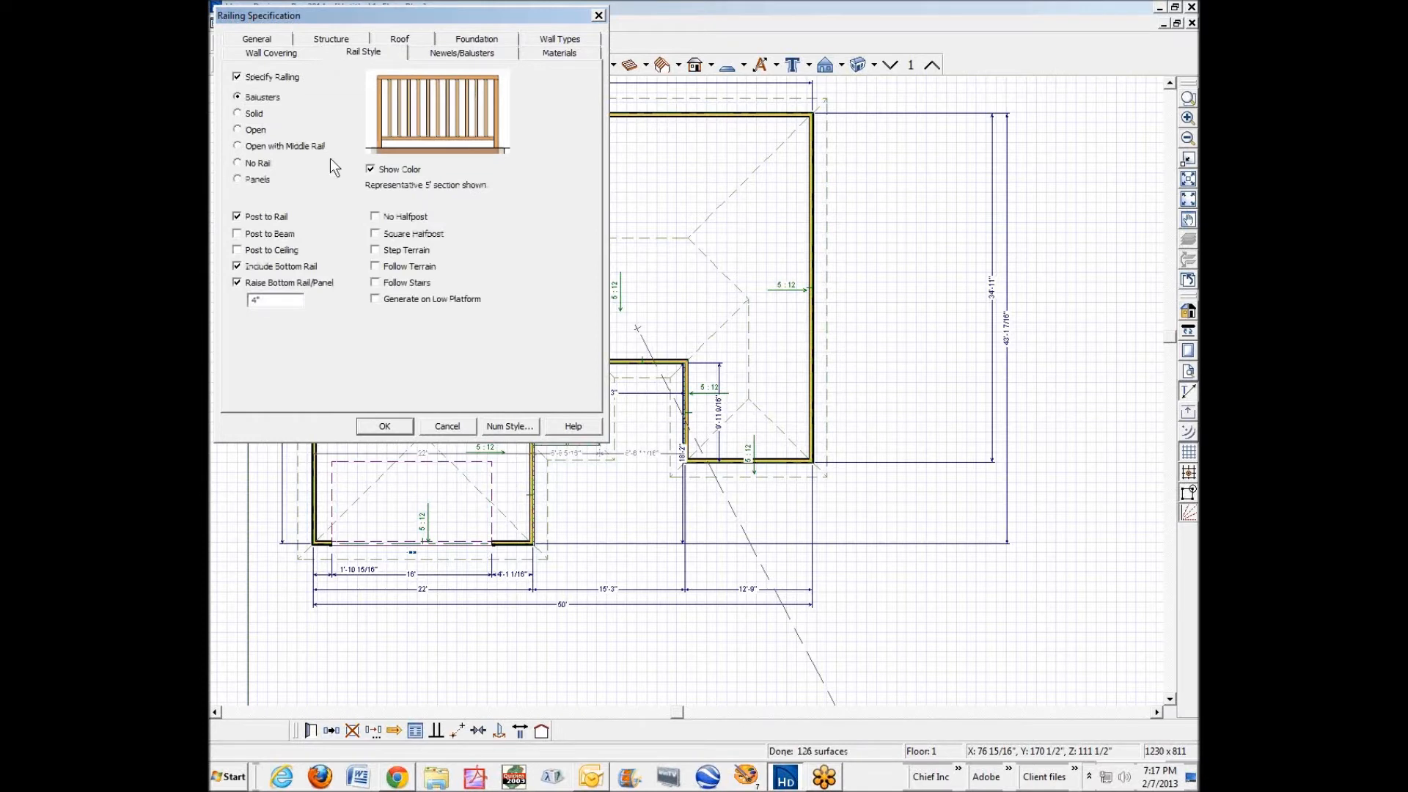
click(238, 234)
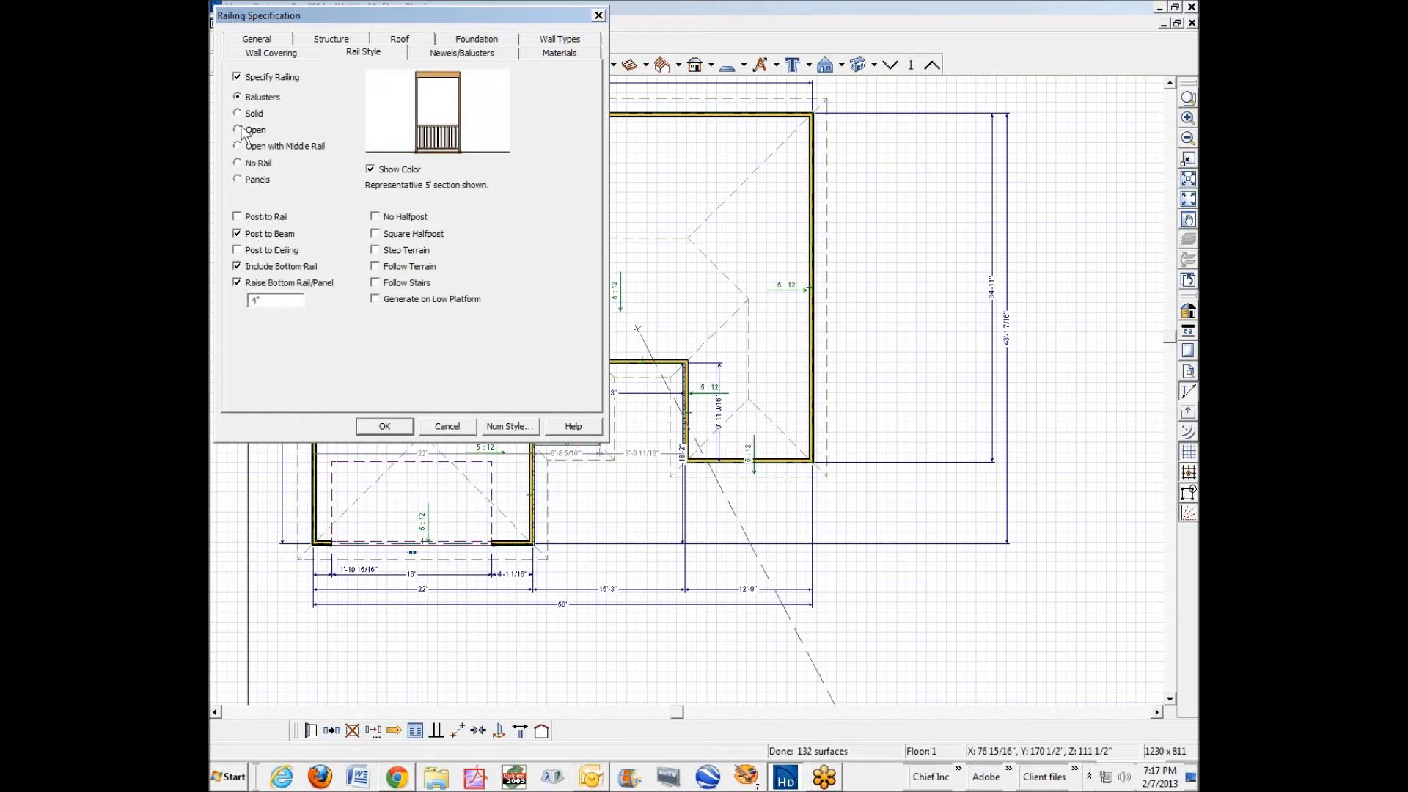
click(246, 165)
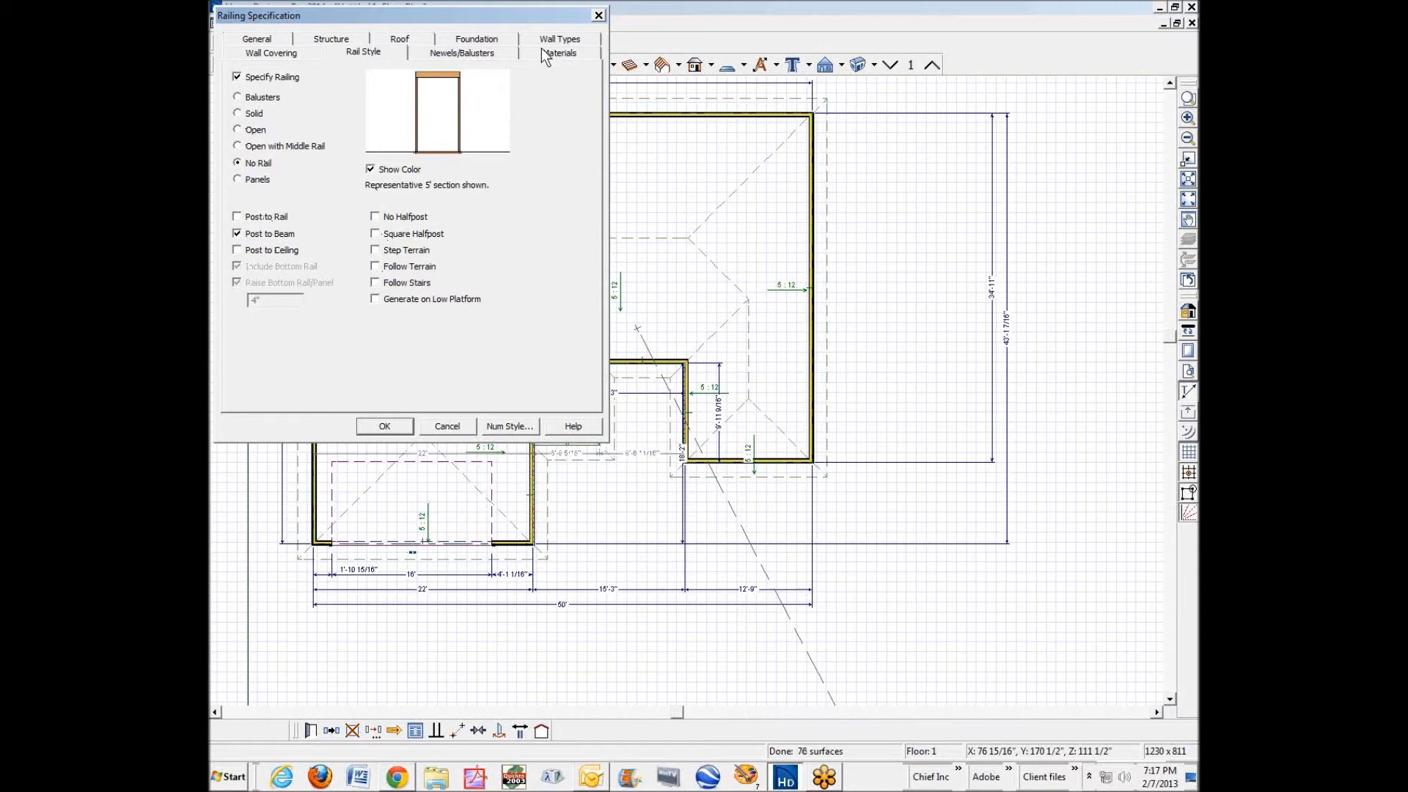
Set the newel width of the porch railings to 12".
click(496, 53)
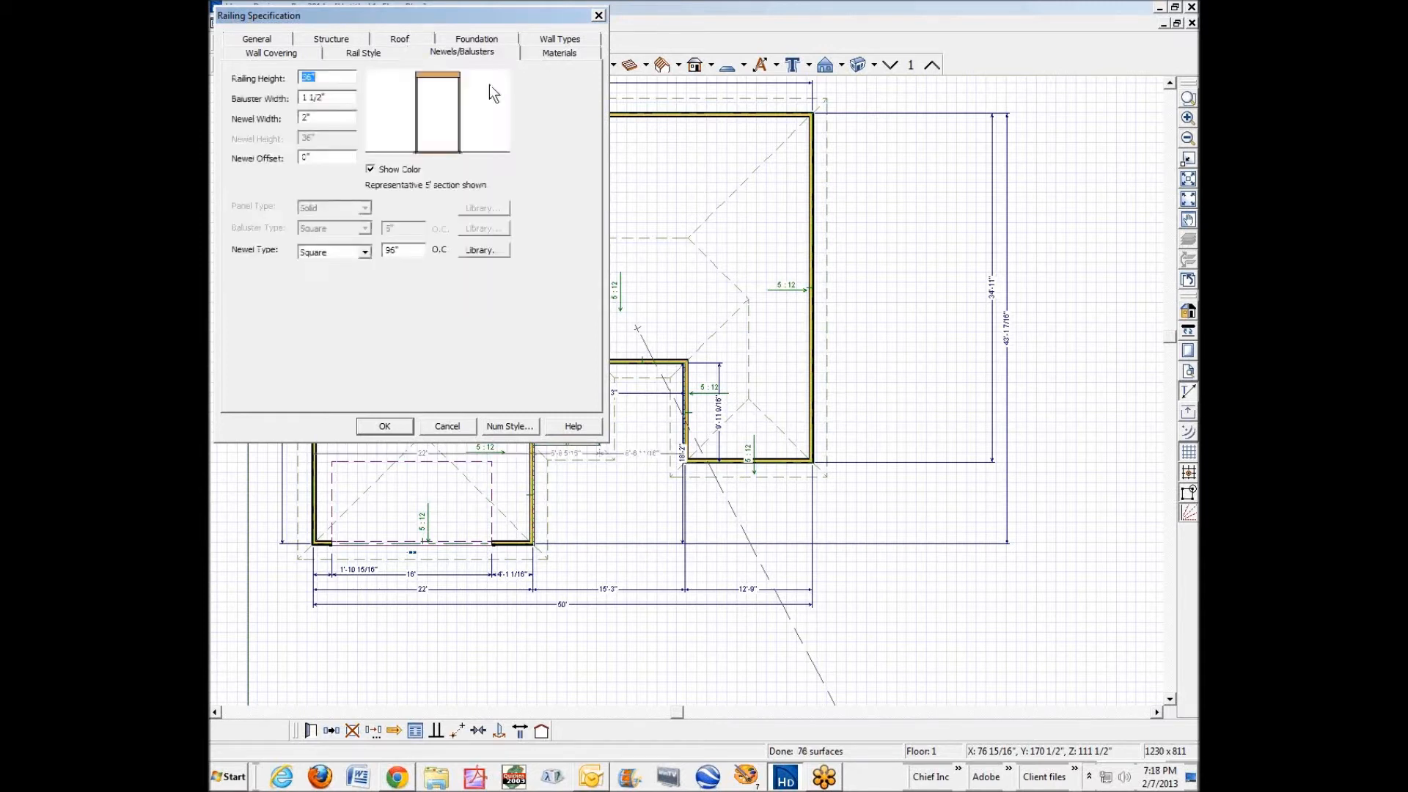
click(324, 118)
text(12)
key(Tab)
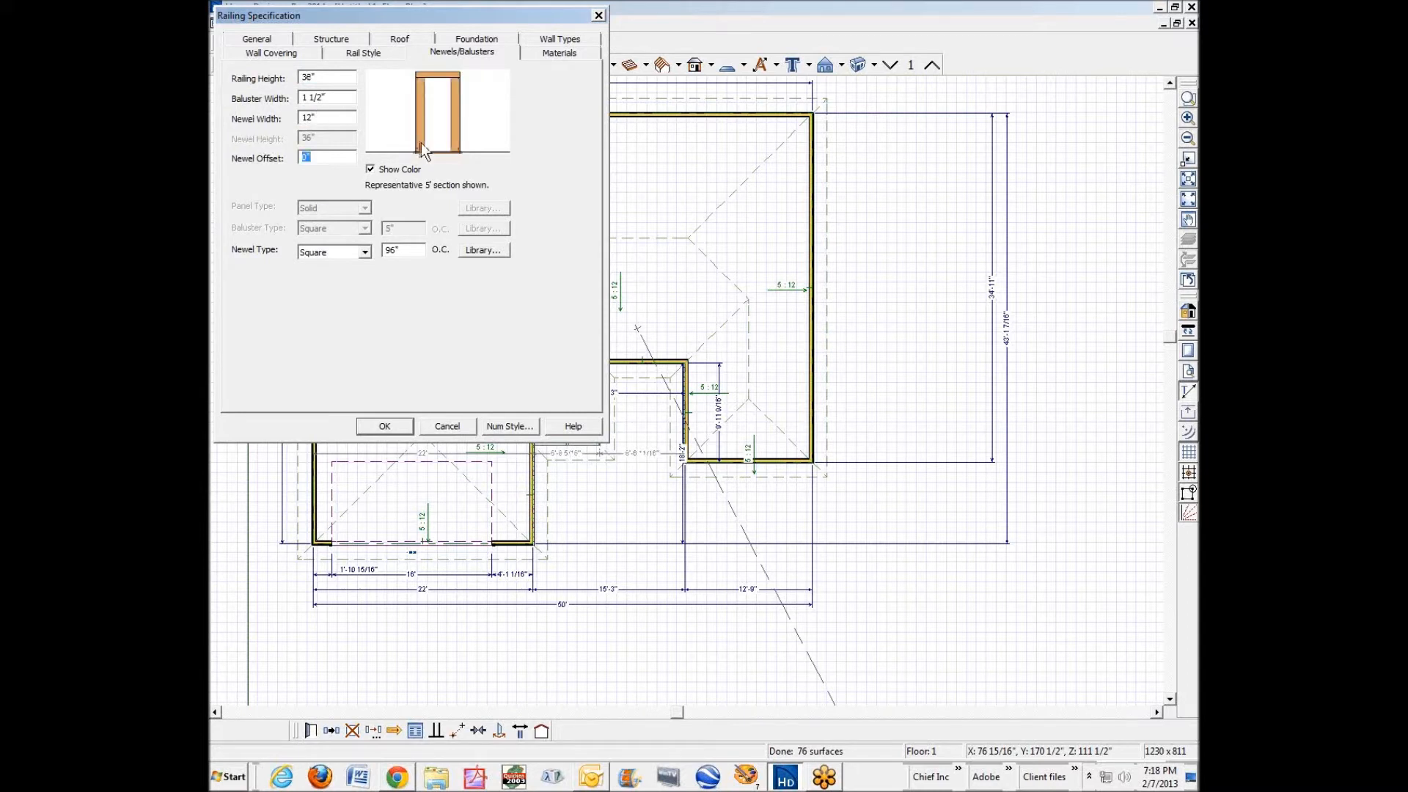
Assign the plan's Siding material to the porch newels and apply the railing specification.
click(558, 55)
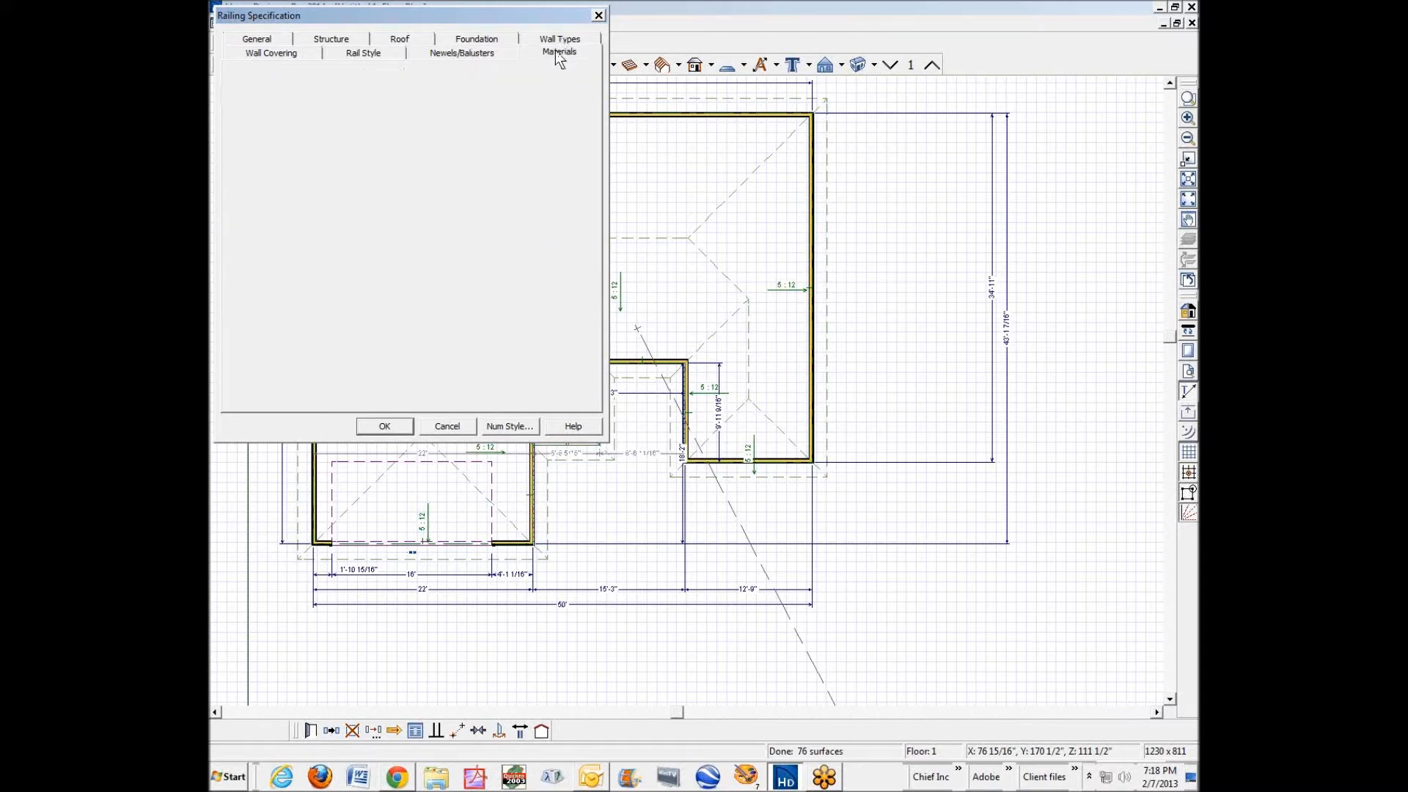
click(292, 155)
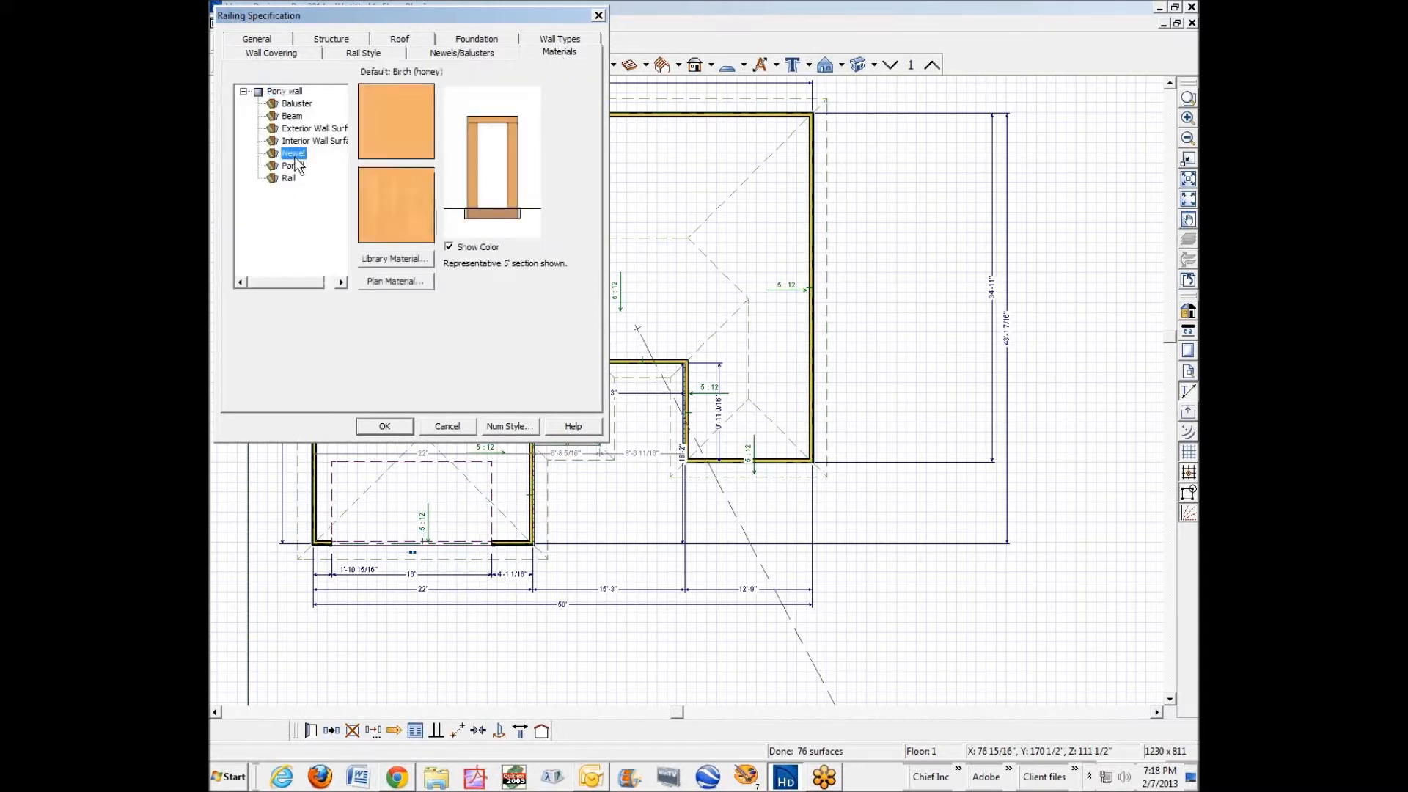
click(399, 282)
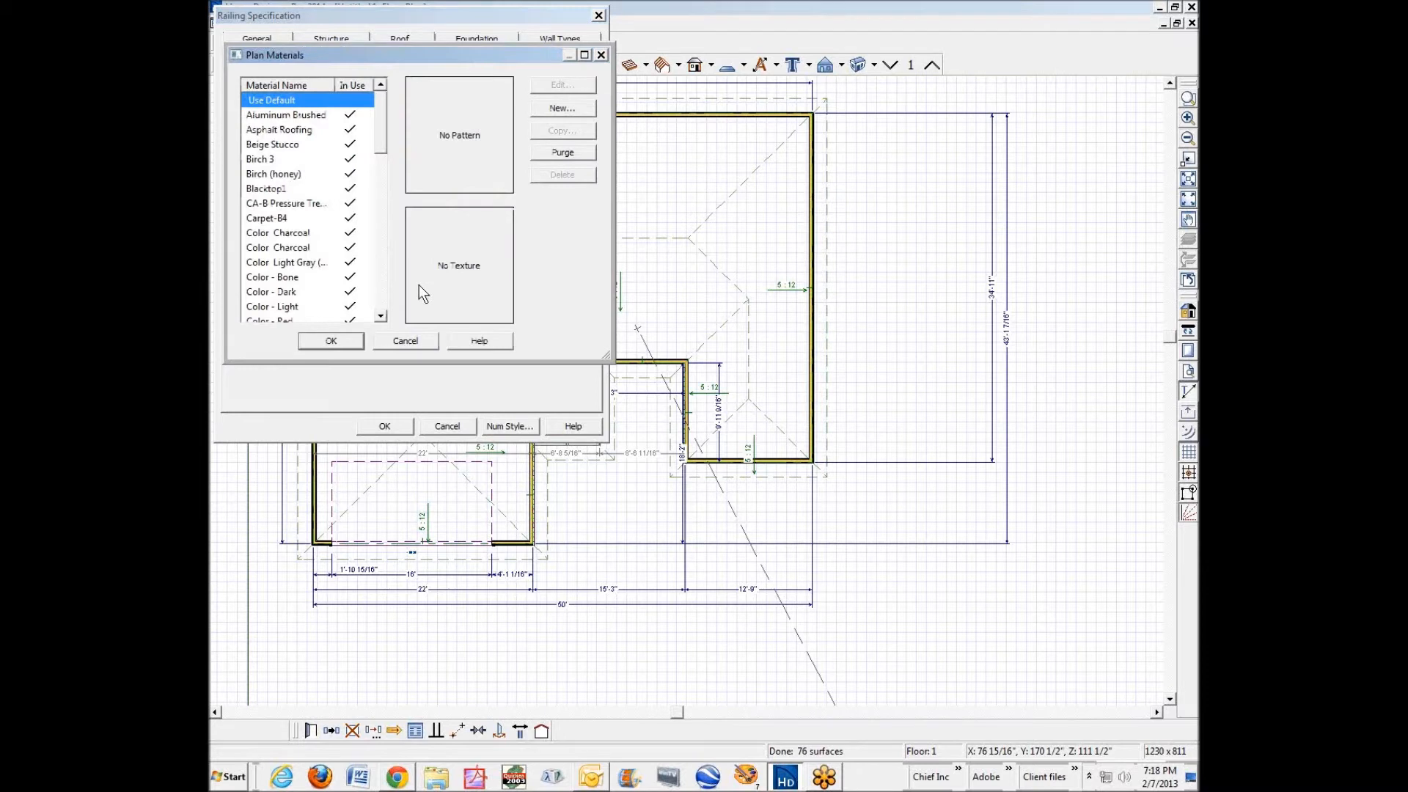
key(s)
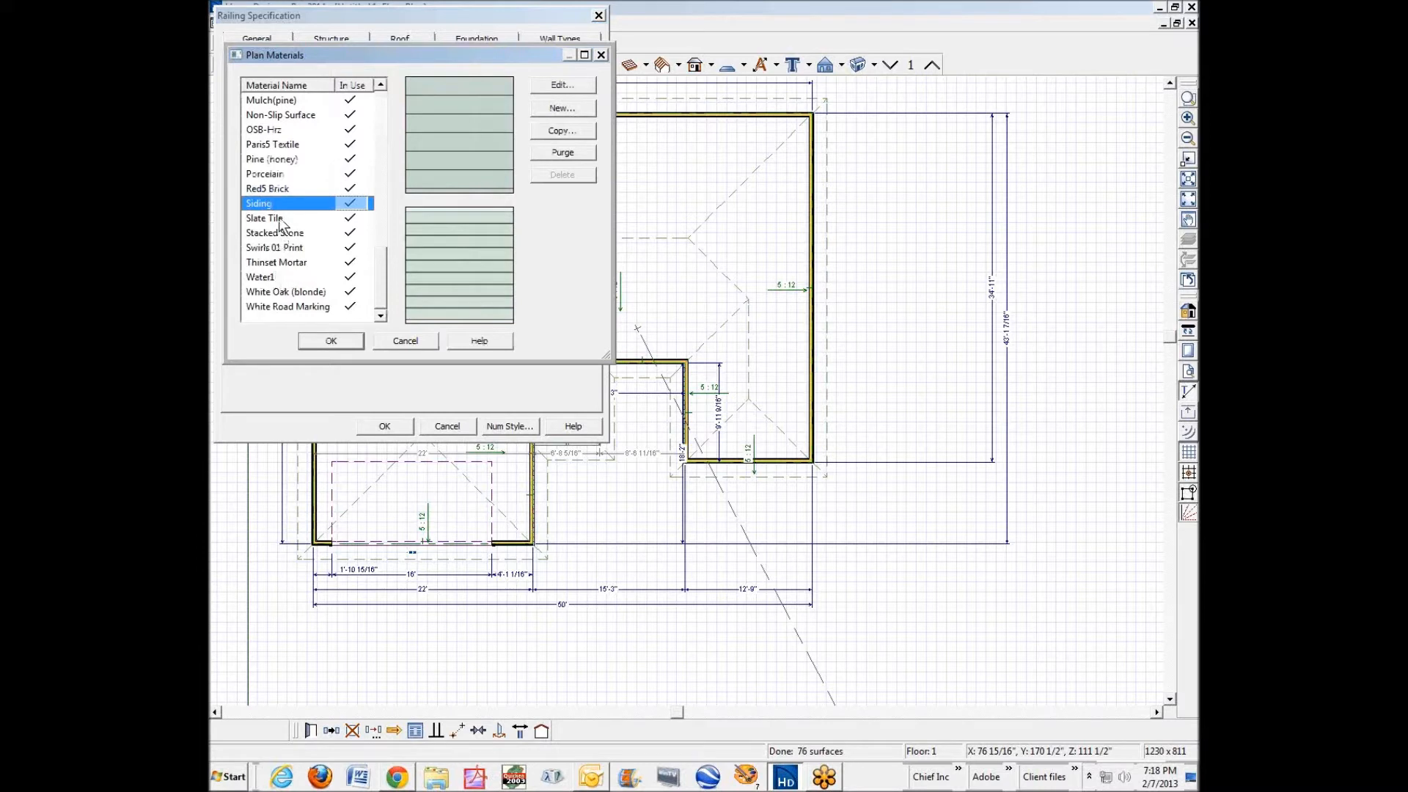
drag(380, 280, 381, 293)
click(330, 340)
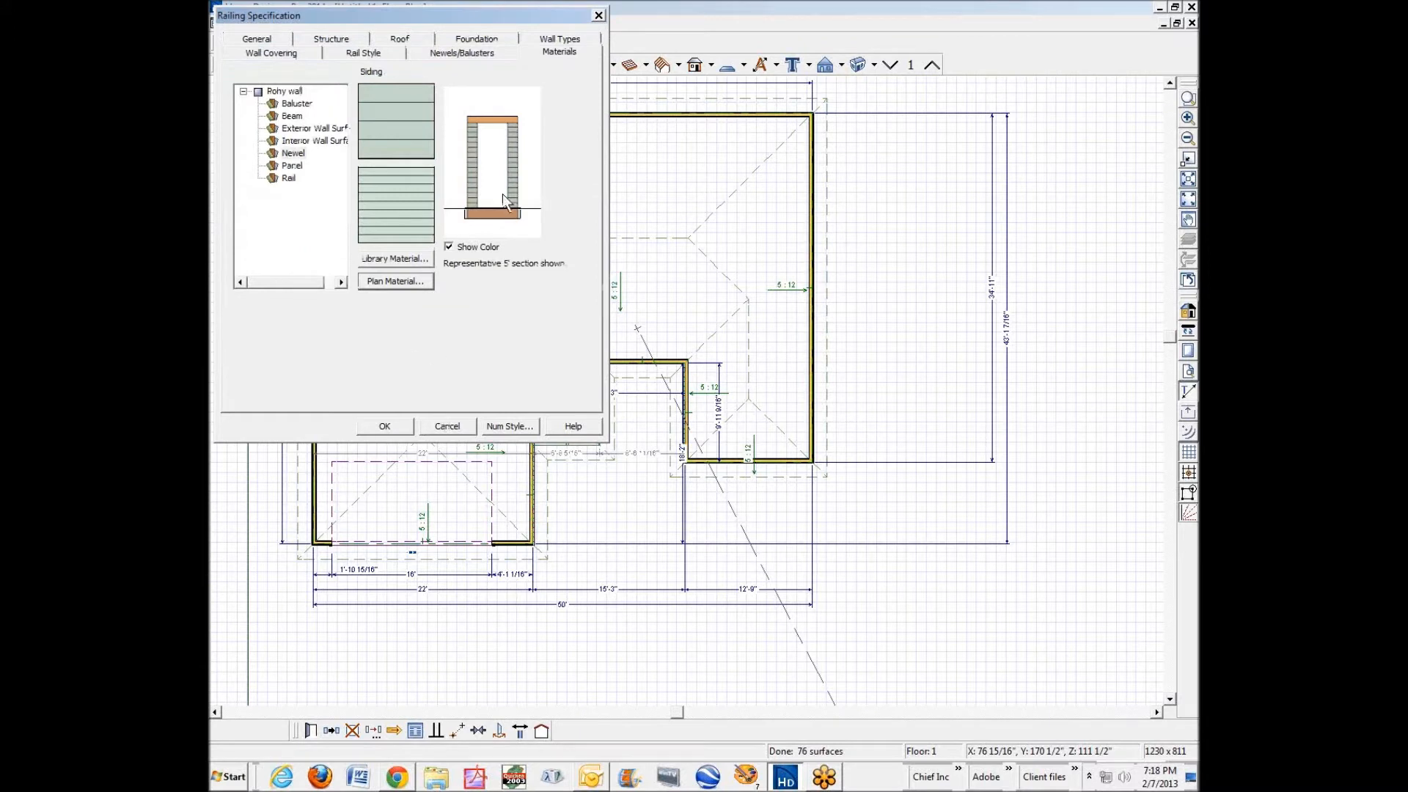
click(385, 427)
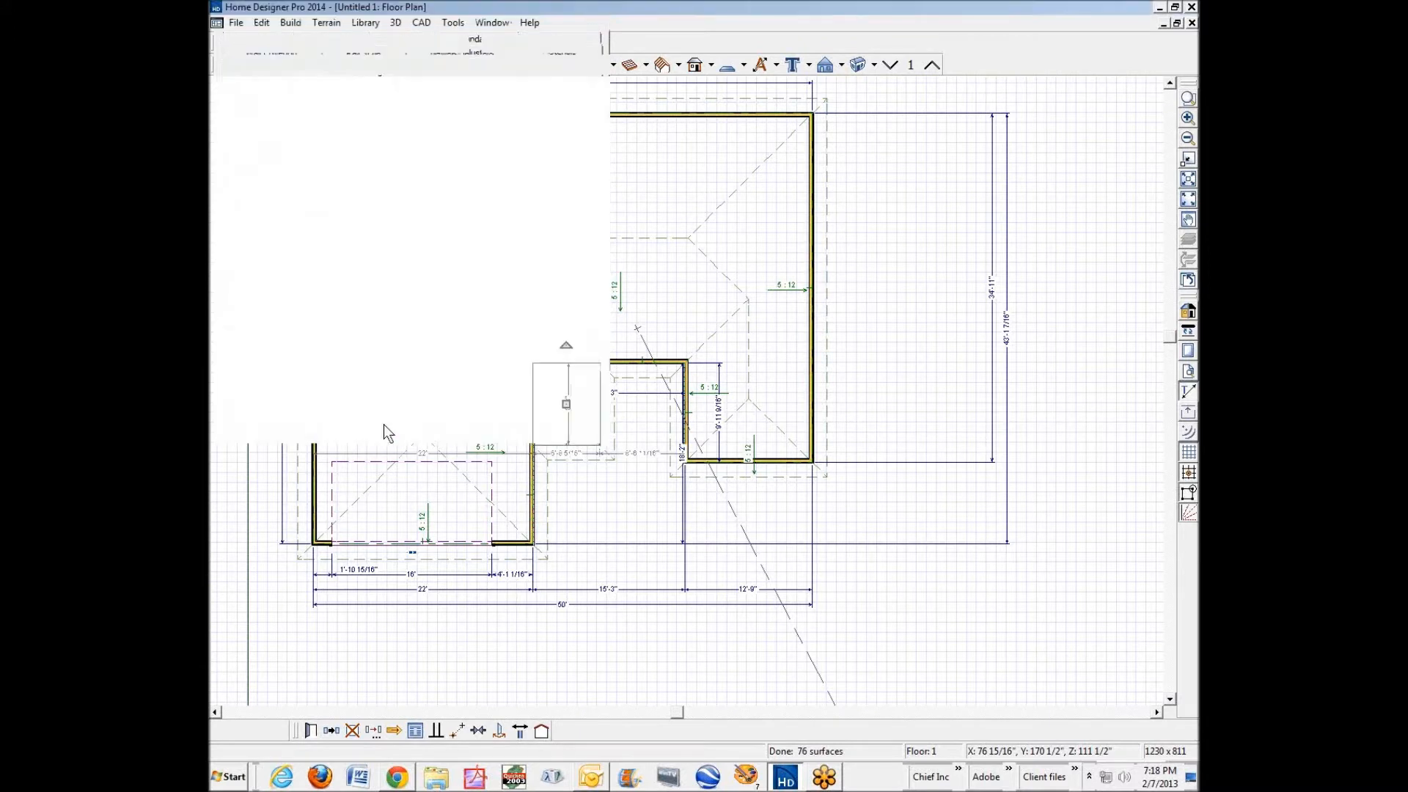
Set the room type of the railed entry area to Porch and check its floor covering material.
click(586, 422)
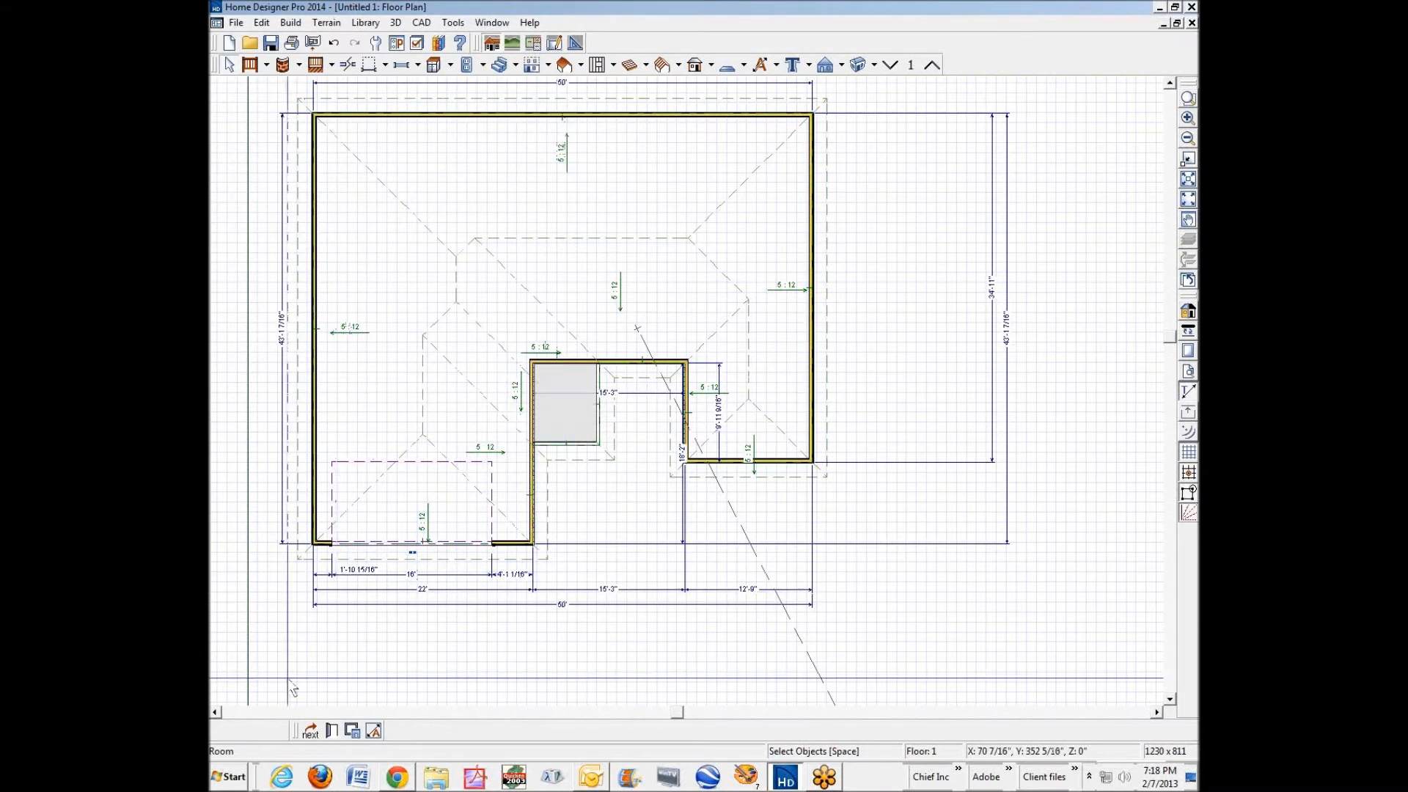
click(328, 733)
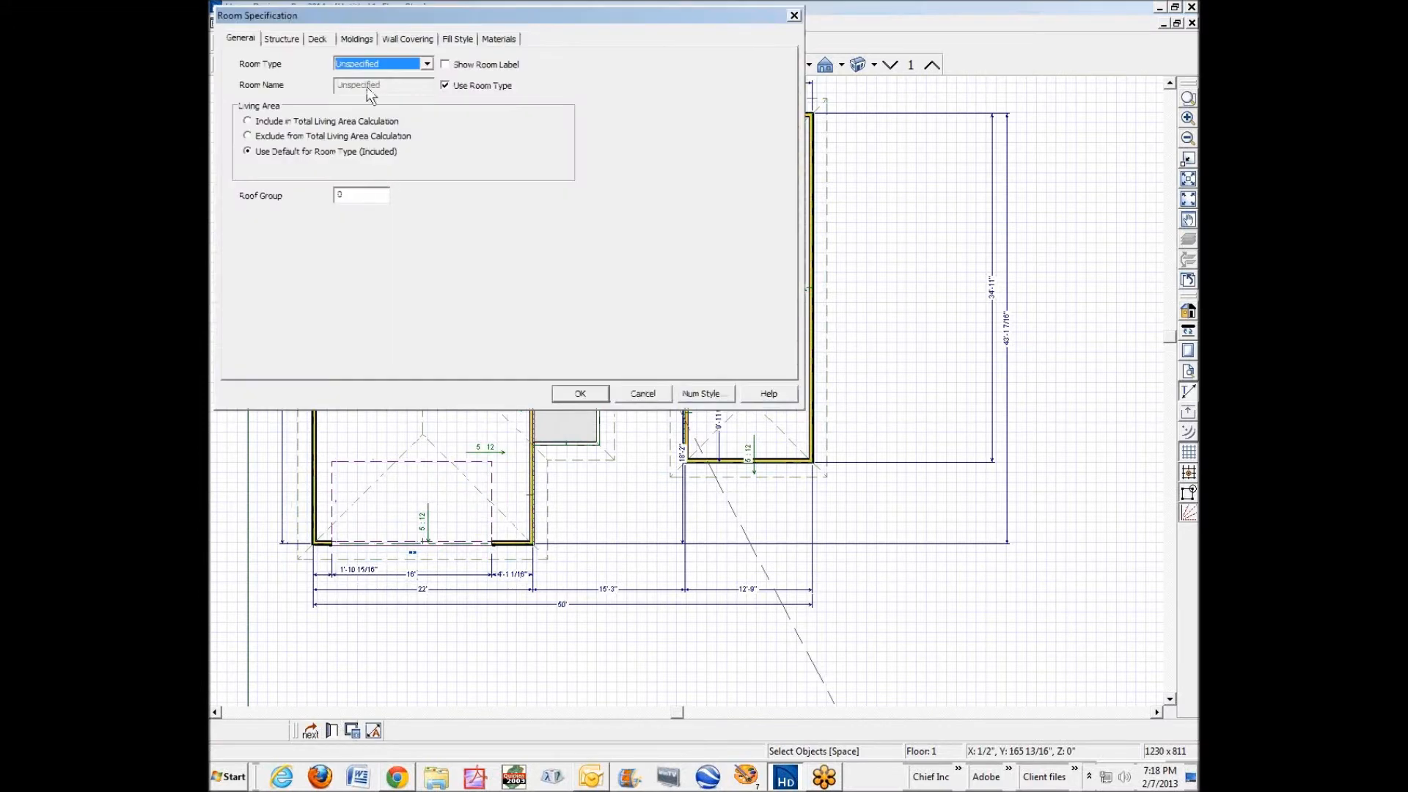
click(427, 64)
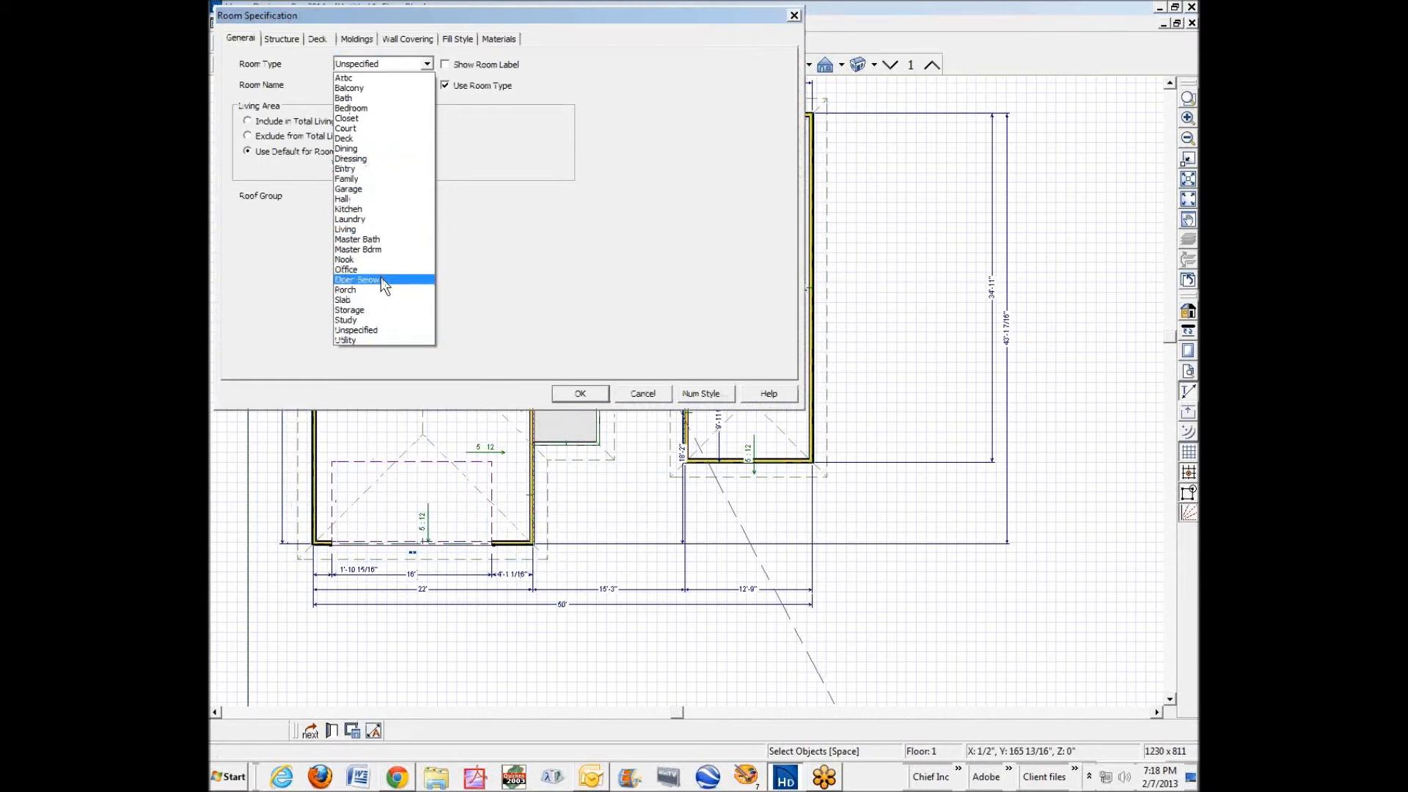
click(367, 291)
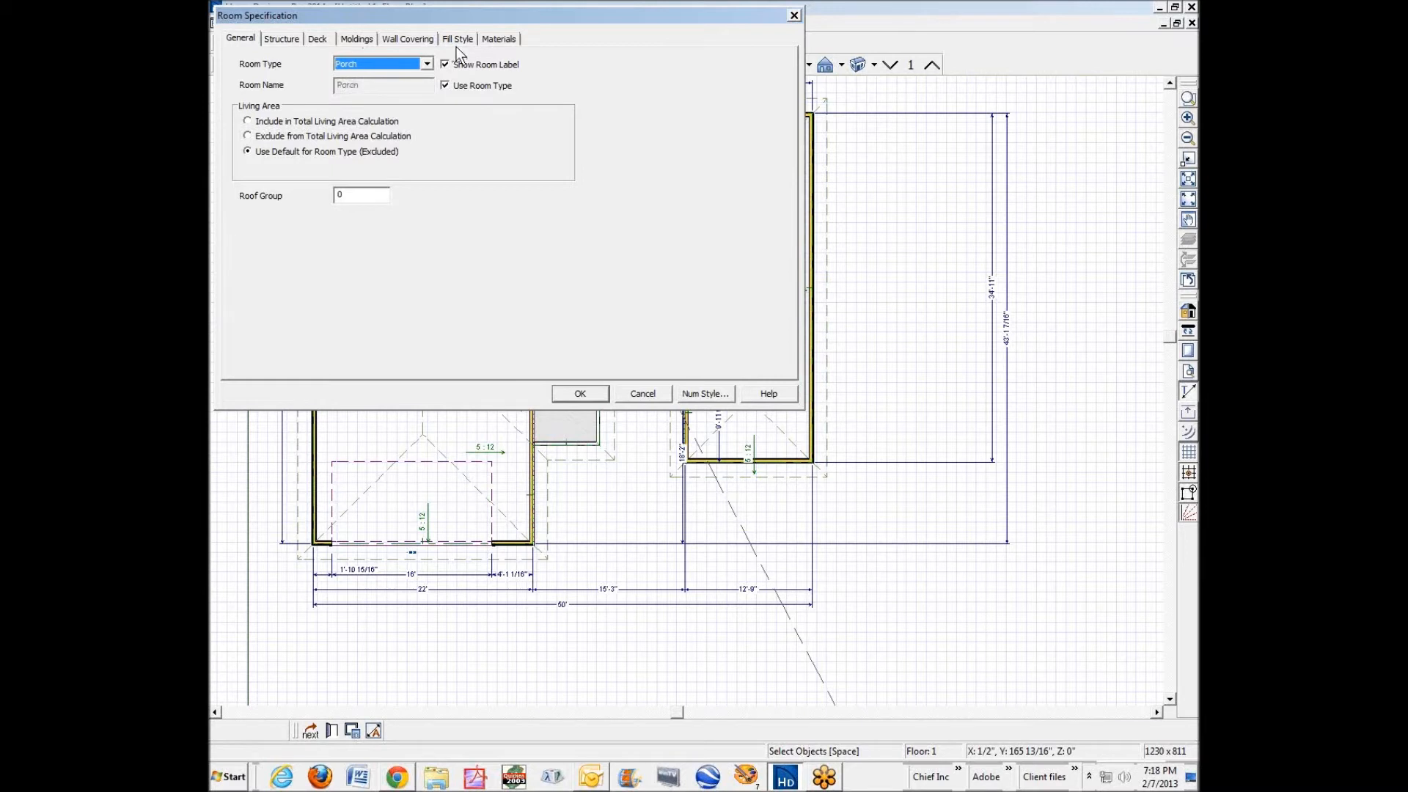
click(491, 40)
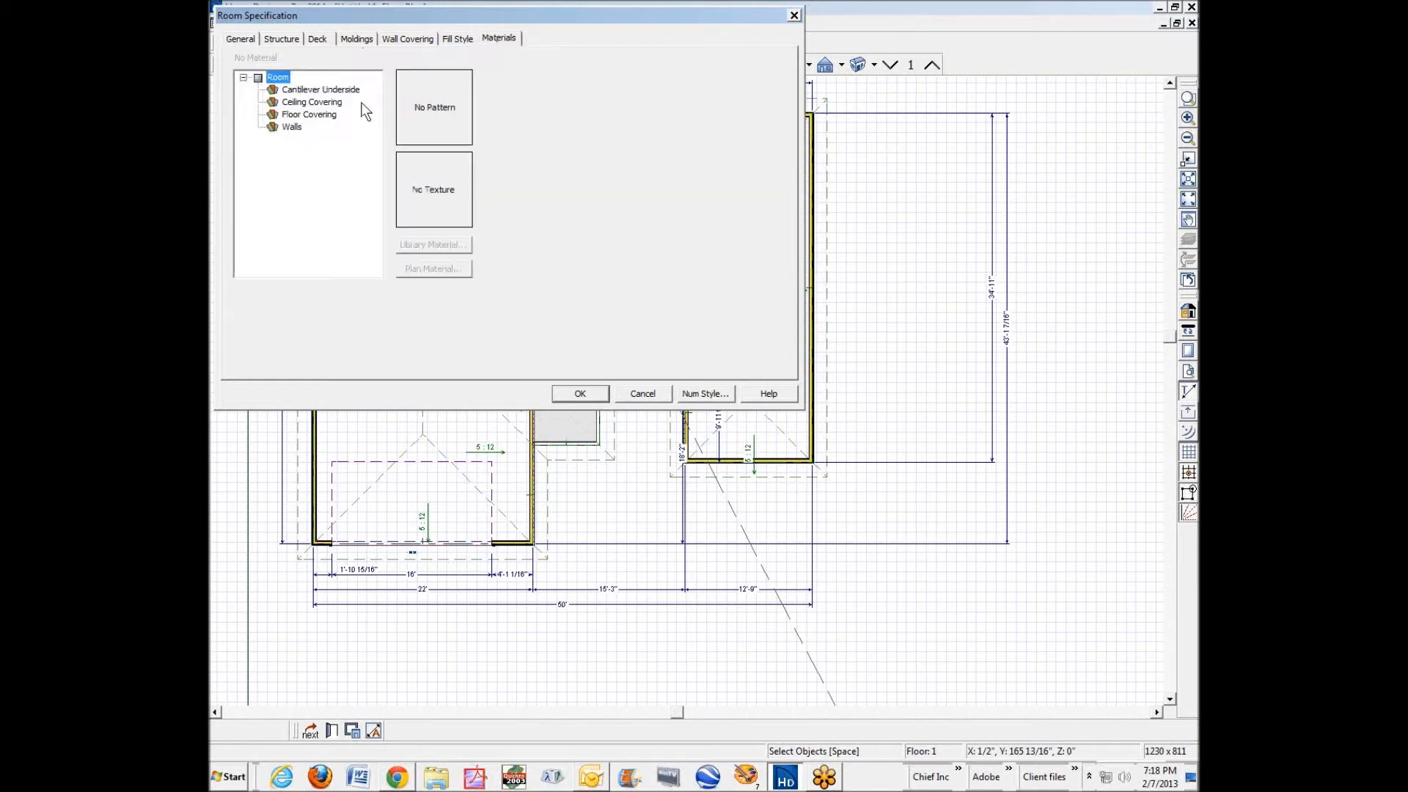
click(308, 116)
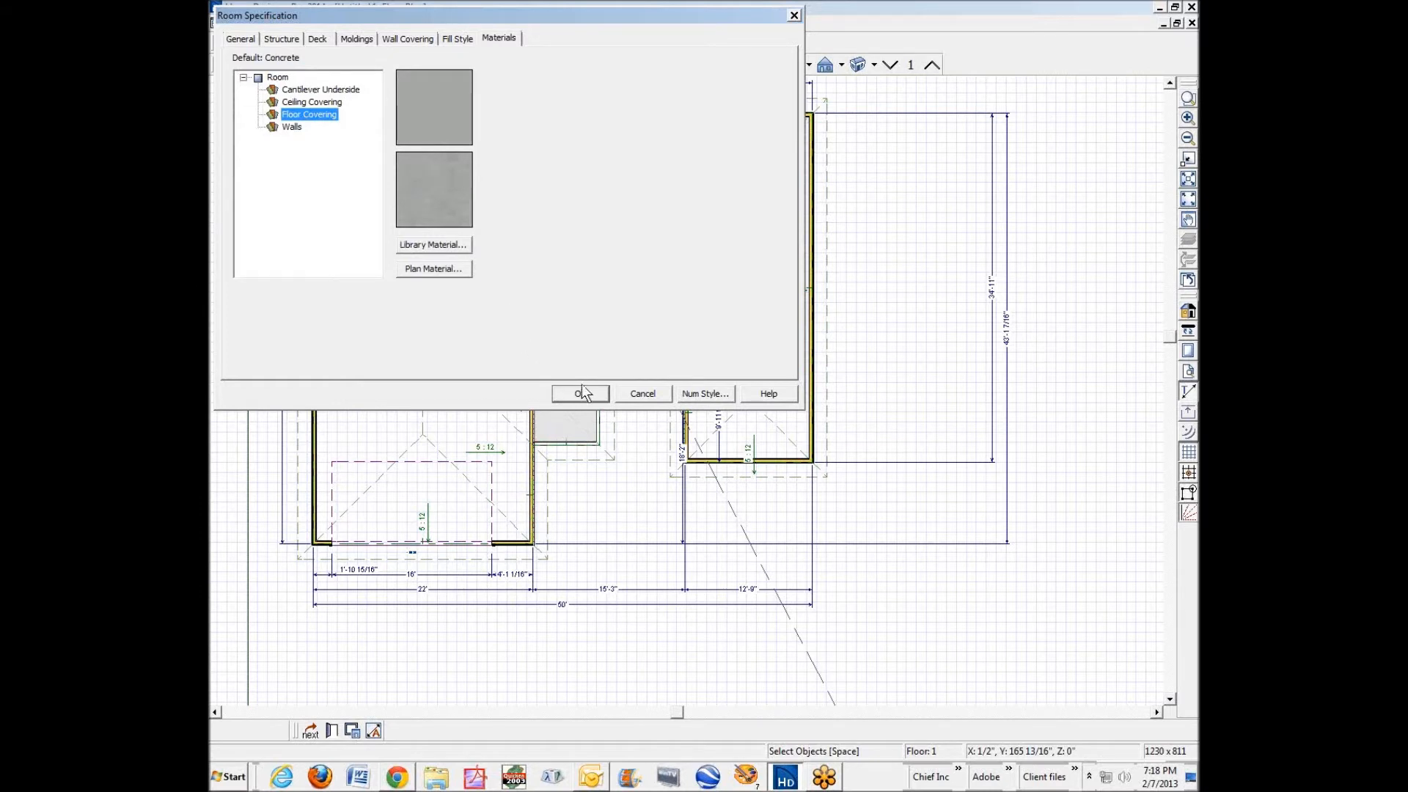
Set the porch's finished ceiling height to 180" and check the raised roof in the 3D overview.
click(237, 40)
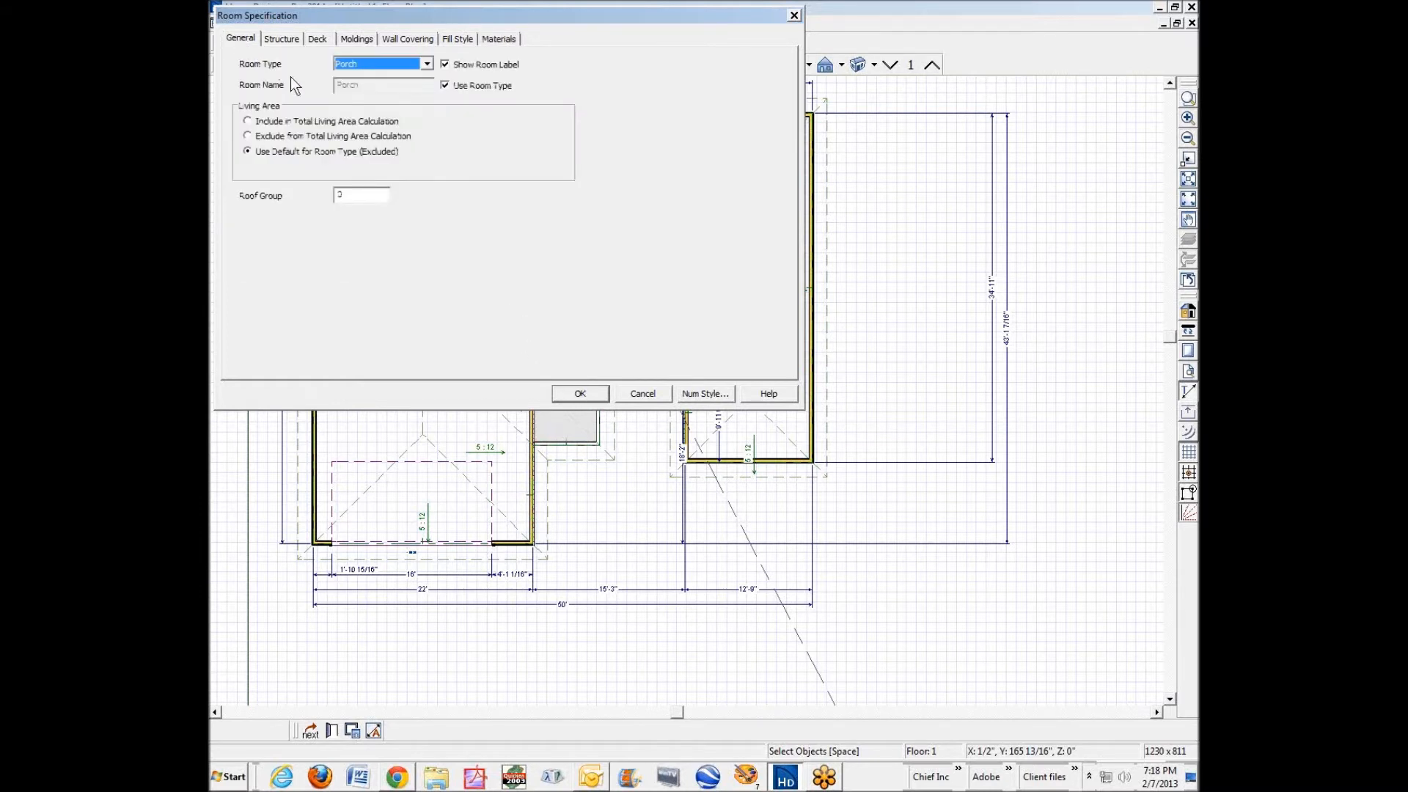
click(281, 39)
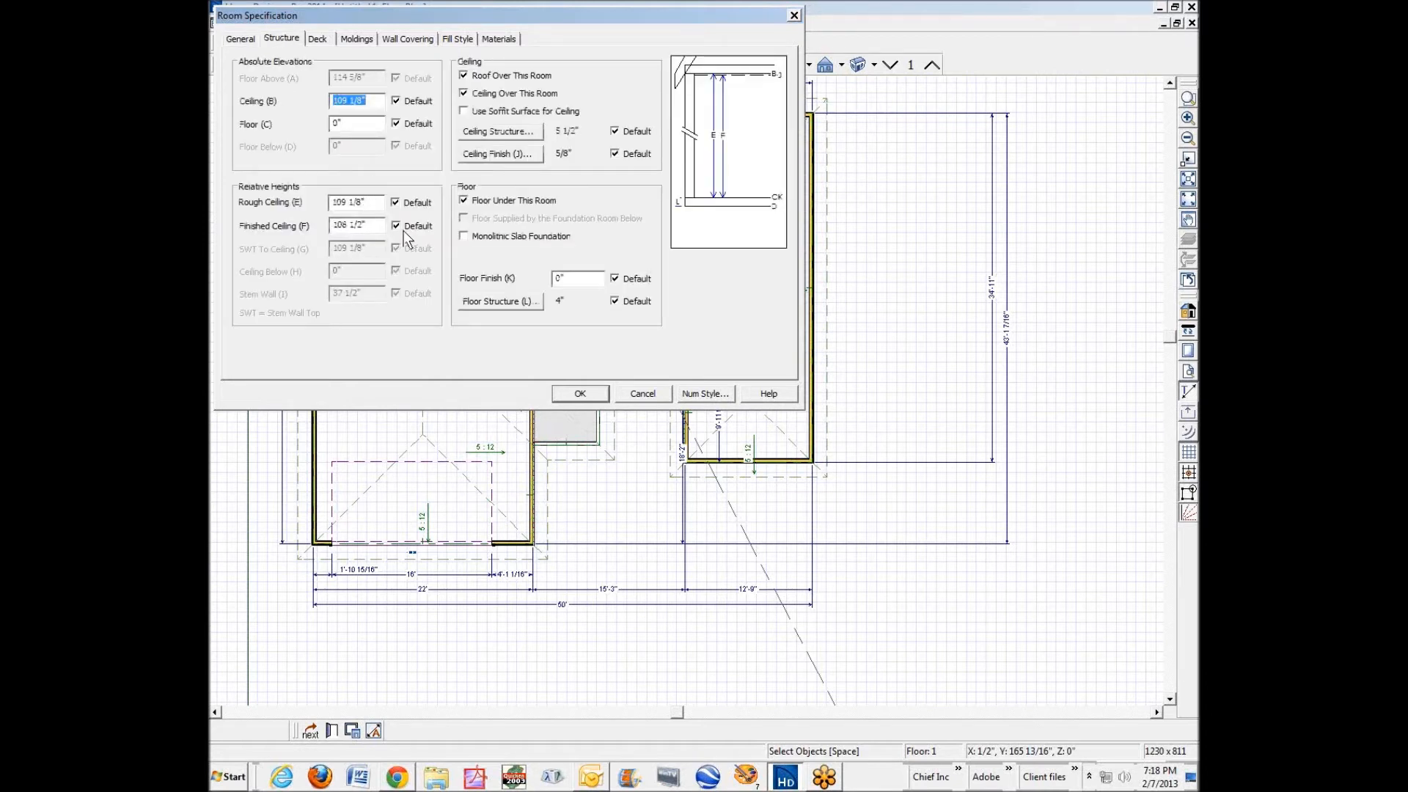
click(404, 205)
key(Tab)
text(1)
click(580, 391)
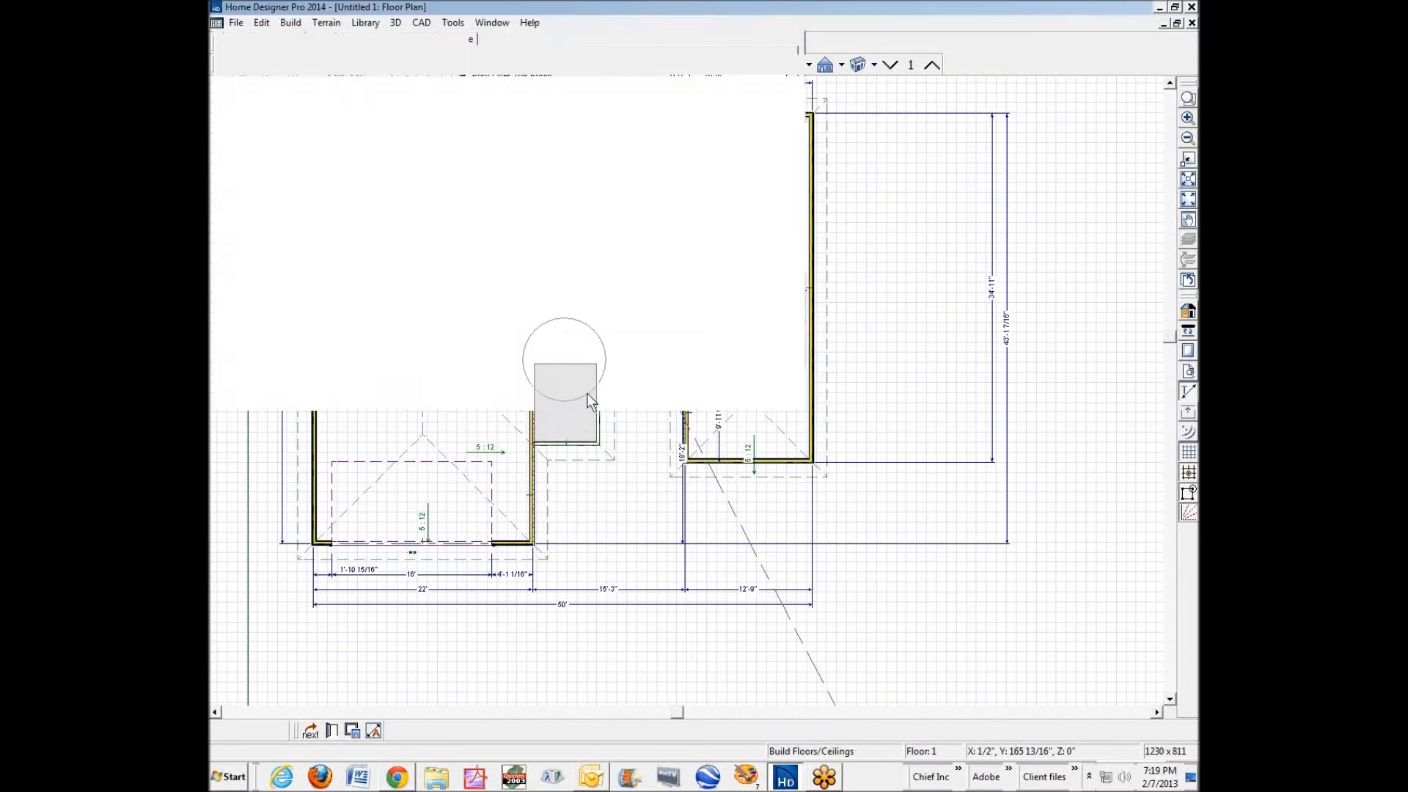
click(849, 443)
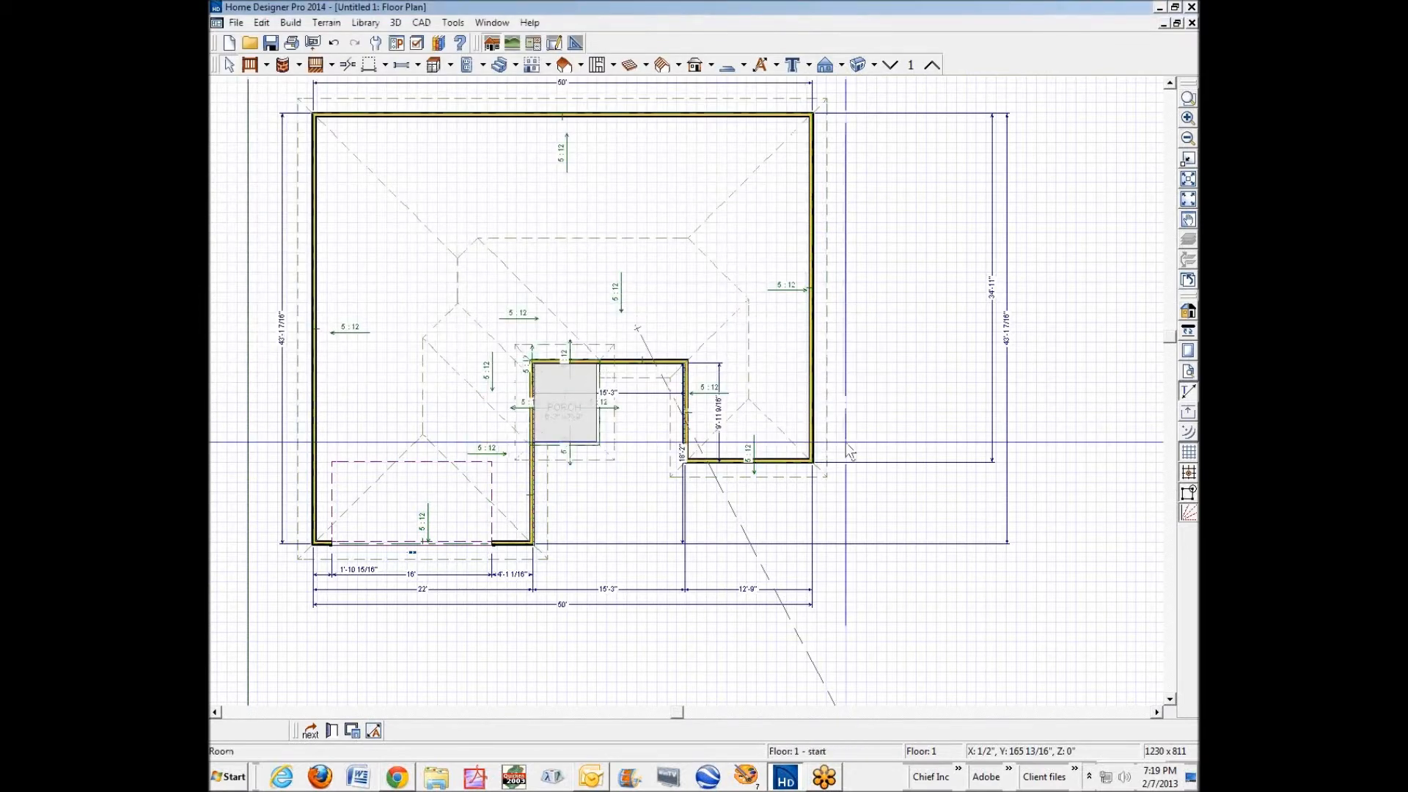
key(ctrl+Tab)
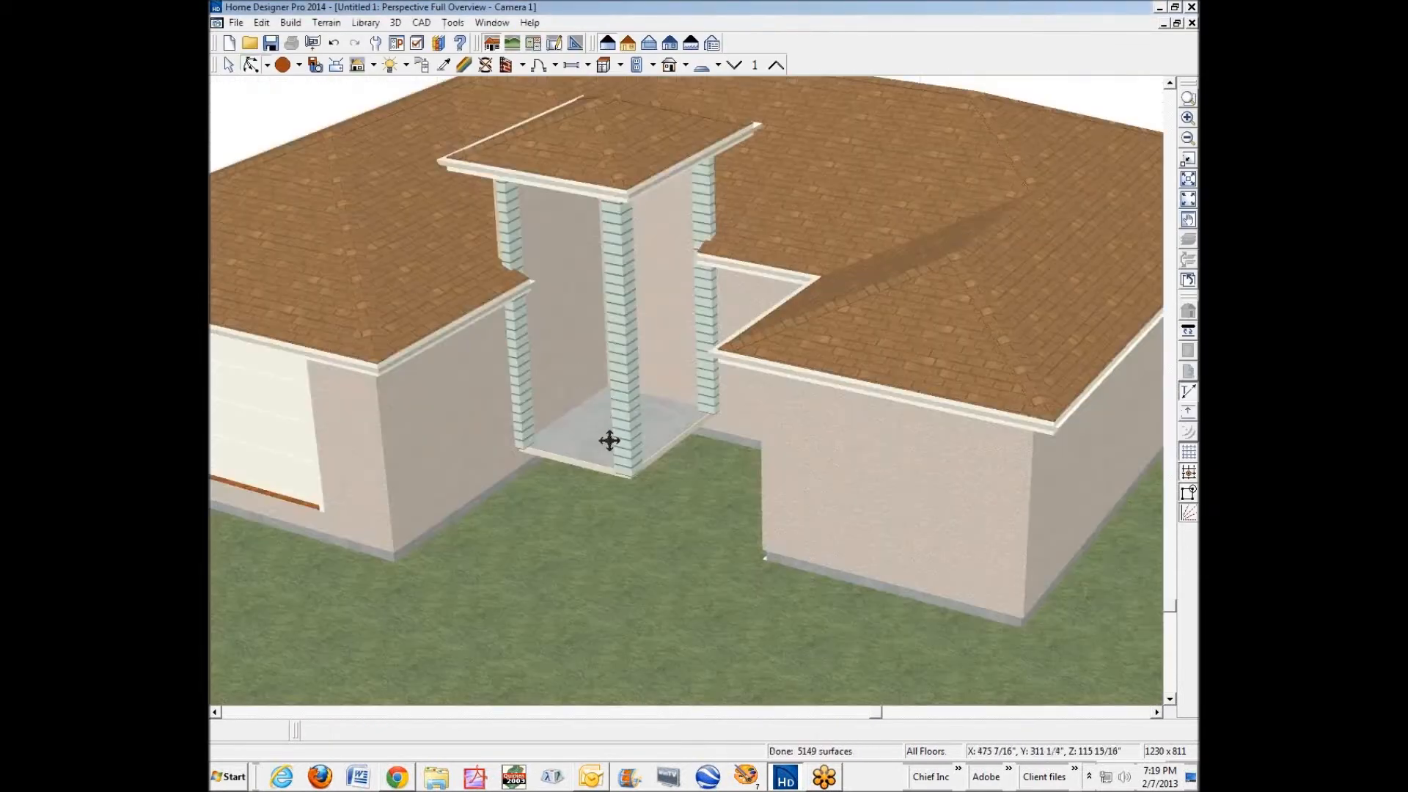
Lower the porch's finished ceiling height to 168".
drag(609, 440, 638, 393)
right_click(603, 418)
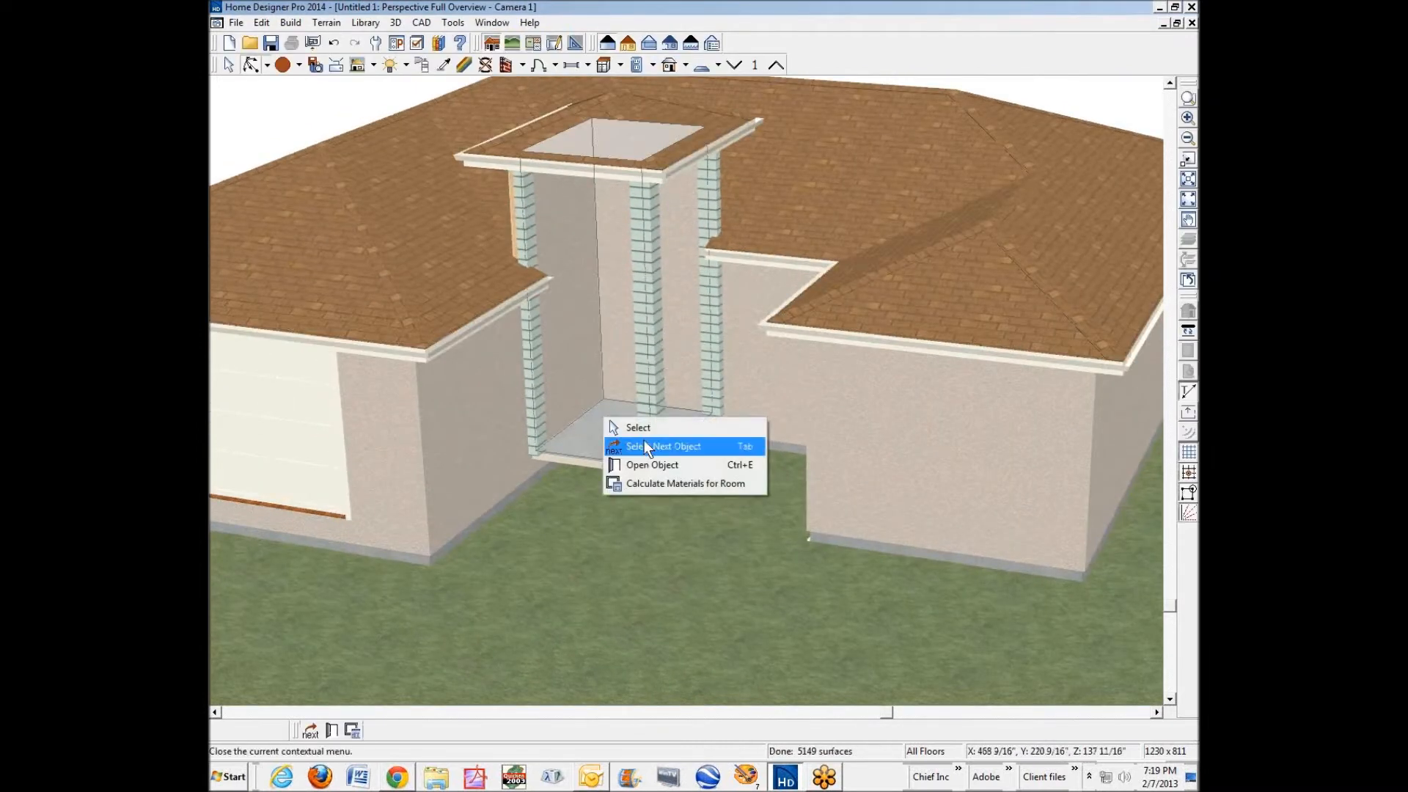
click(649, 465)
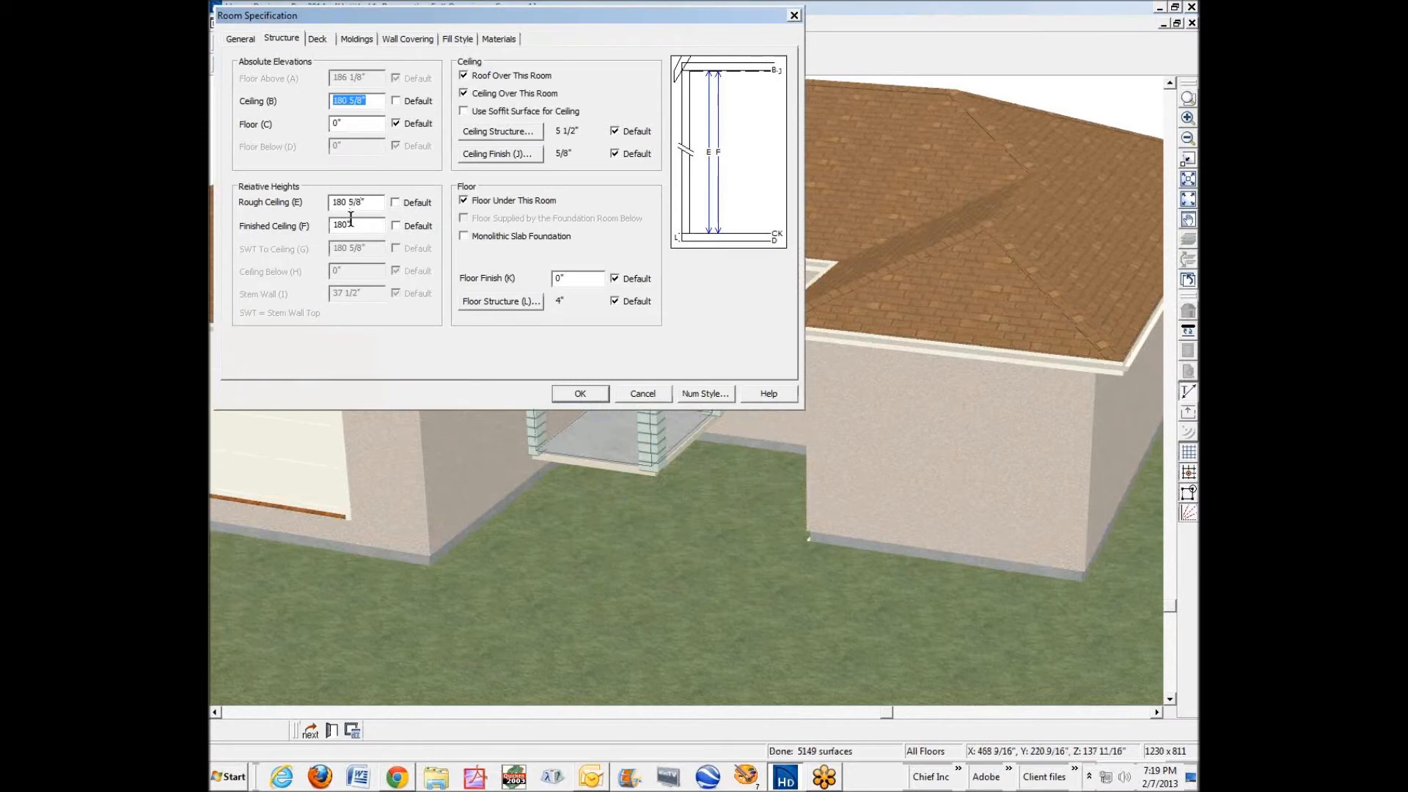
click(350, 218)
click(580, 393)
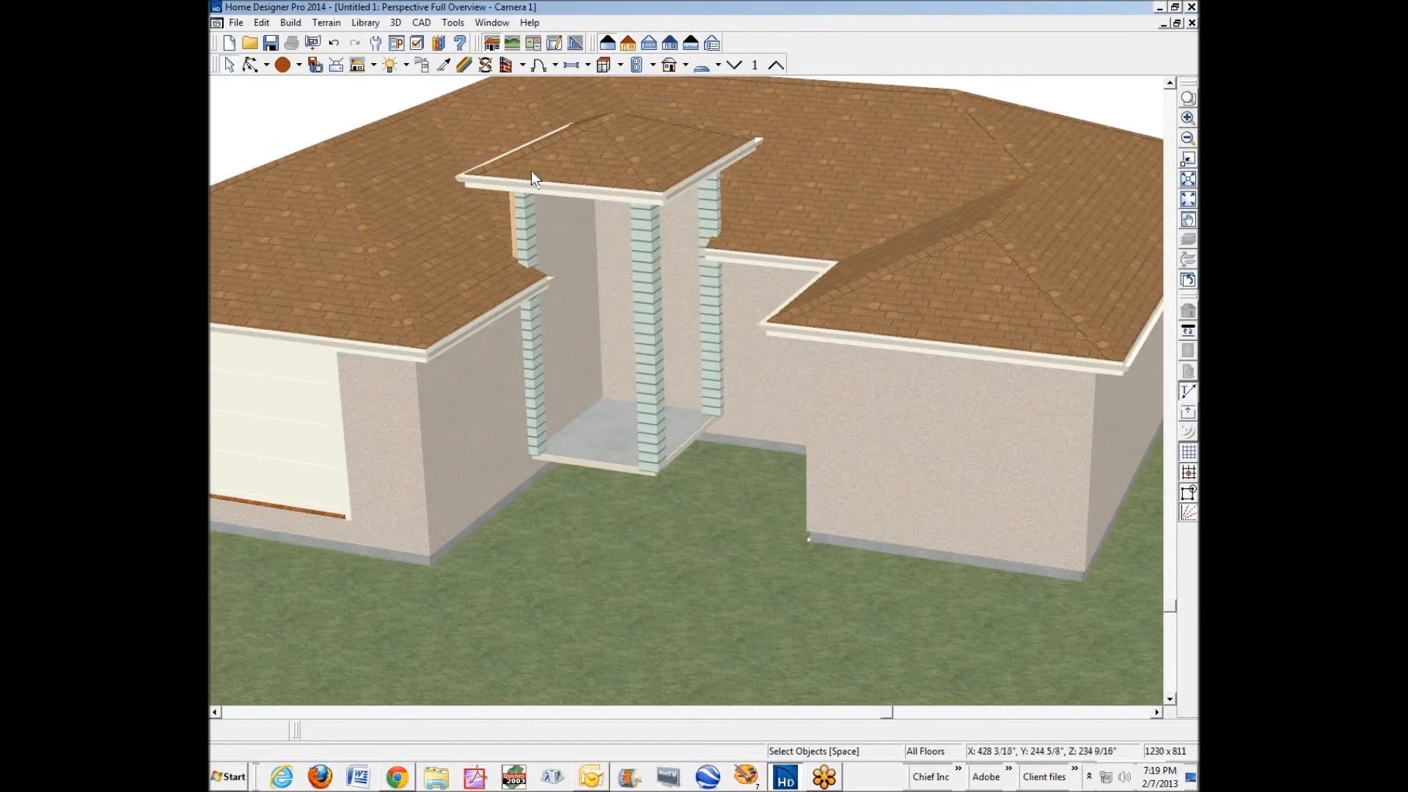
Sample the Beige Stucco from the house wall and apply it to the porch posts.
click(464, 65)
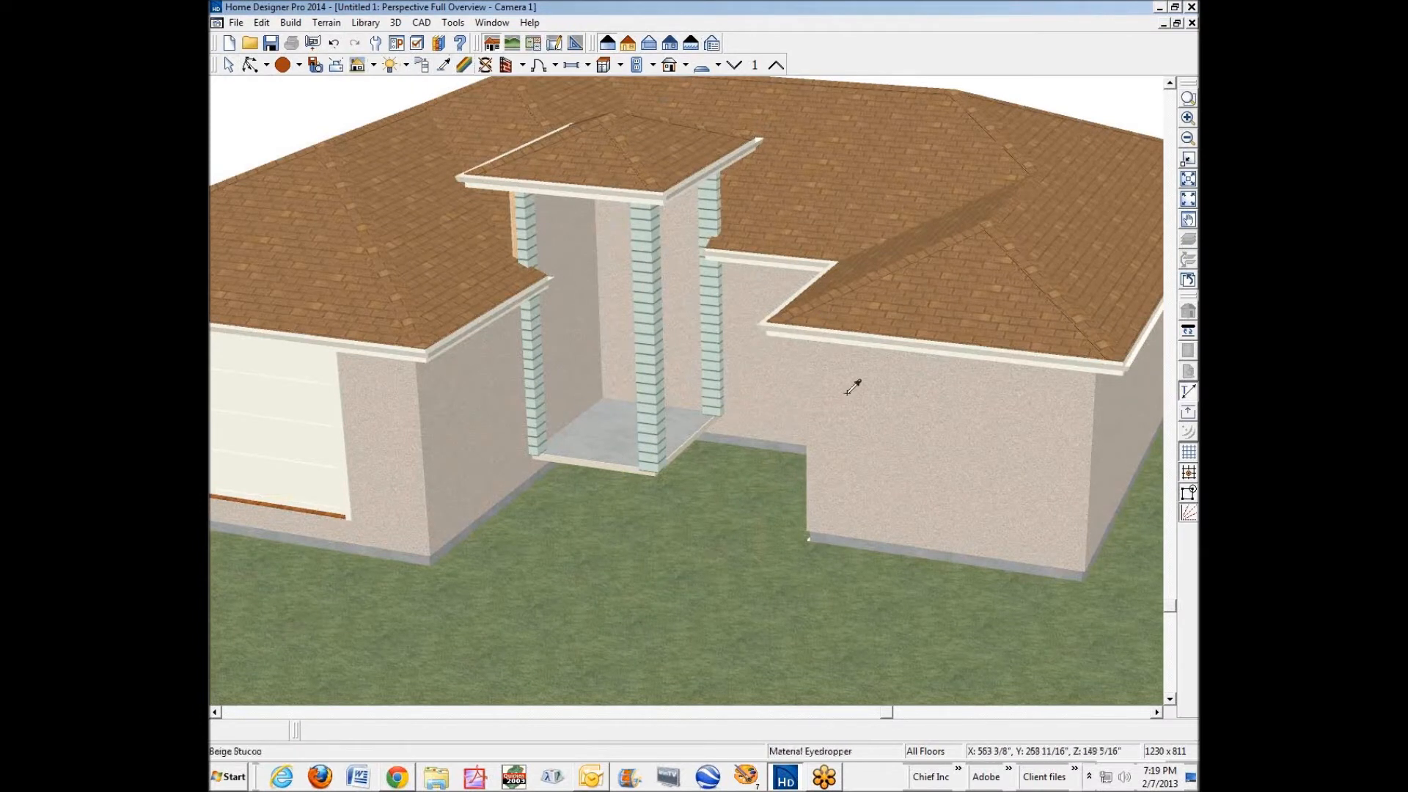
click(717, 369)
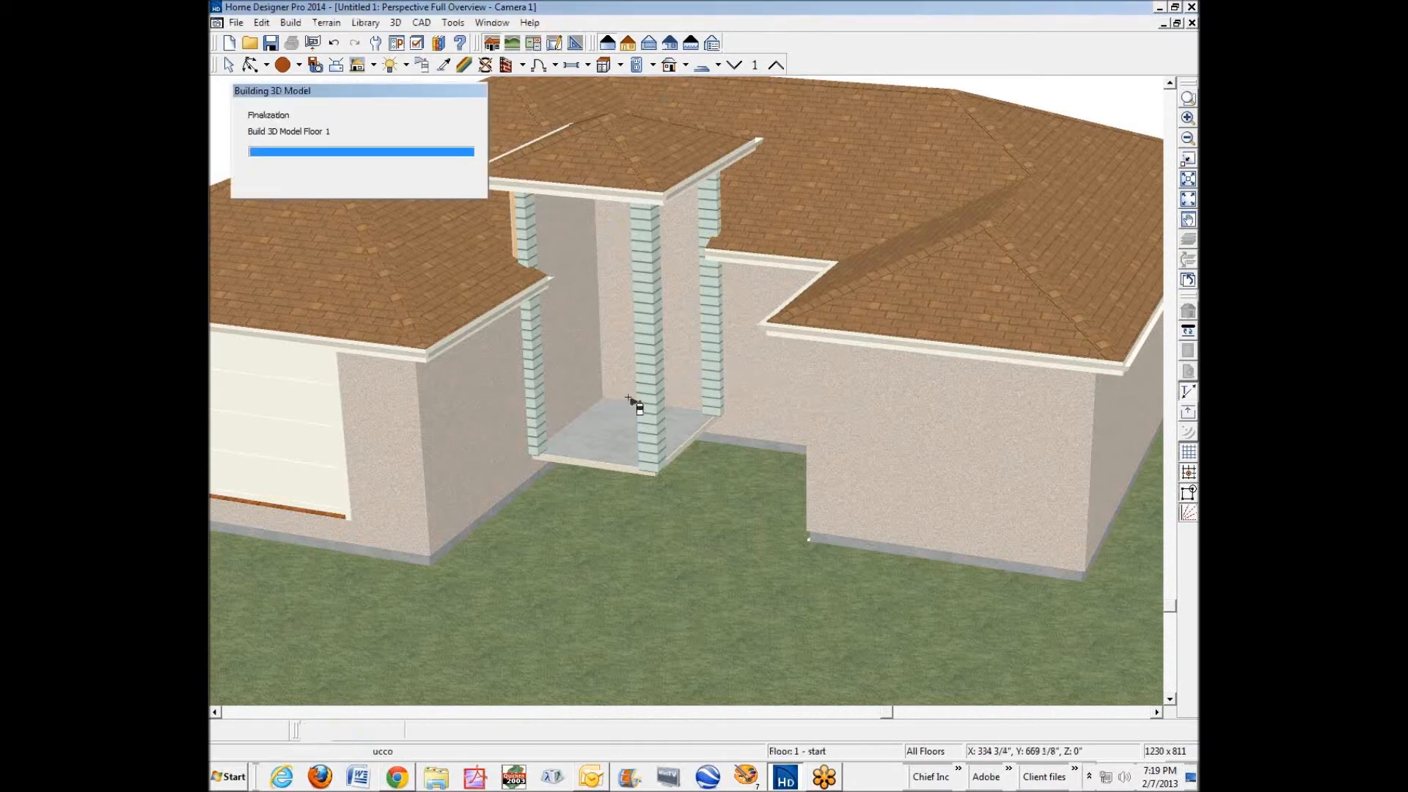
click(645, 394)
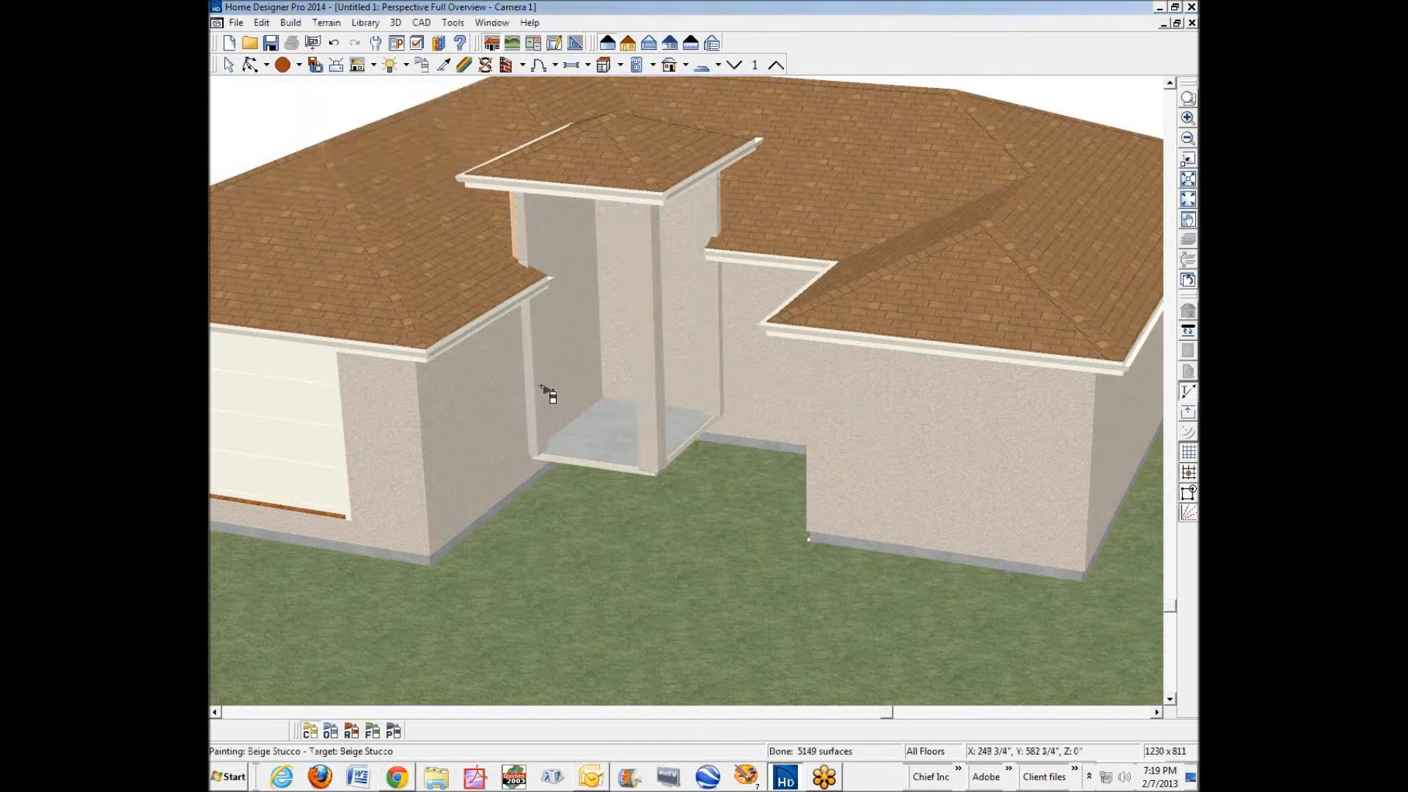
key(space)
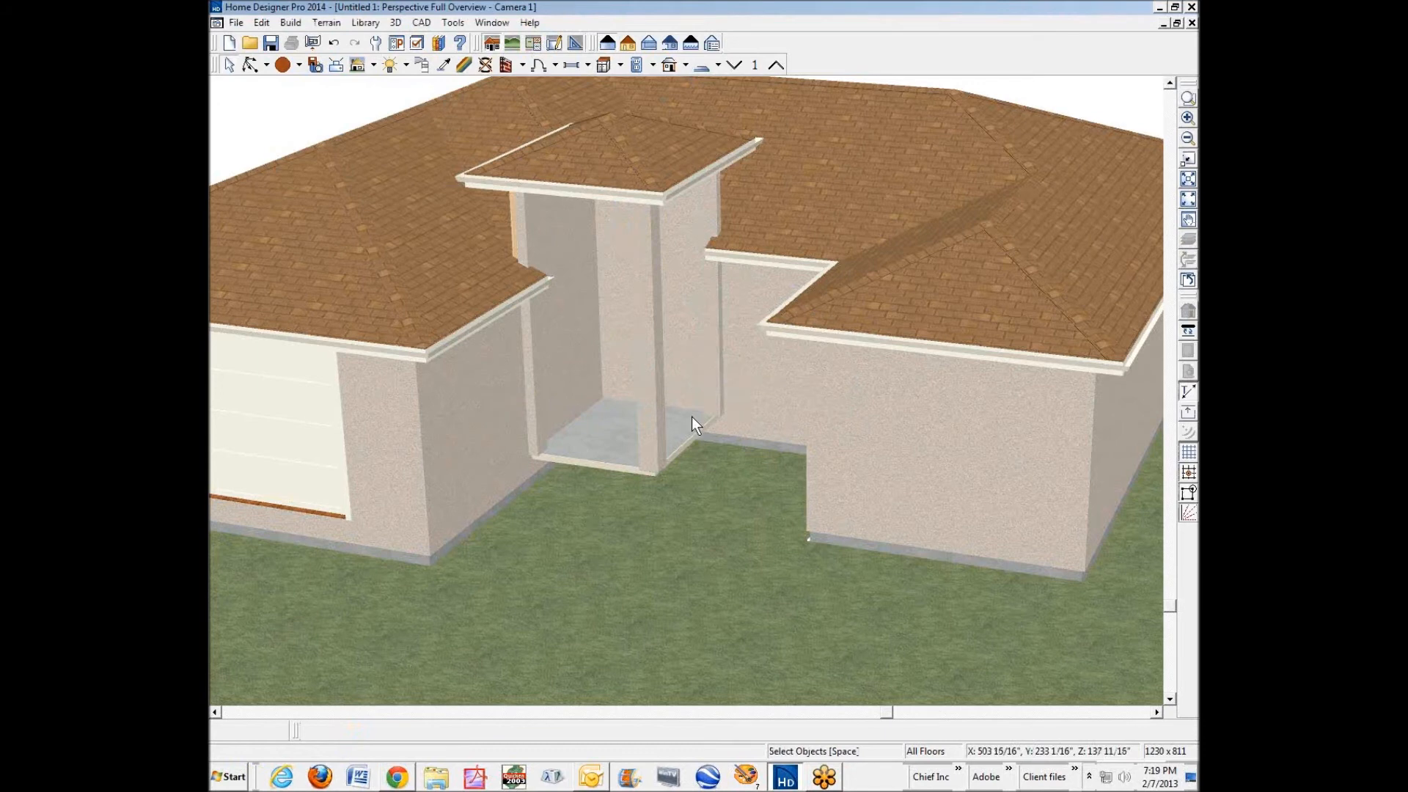
Enable No Halfpost for both porch railings to remove the half posts against the house walls.
key(ctrl+Tab)
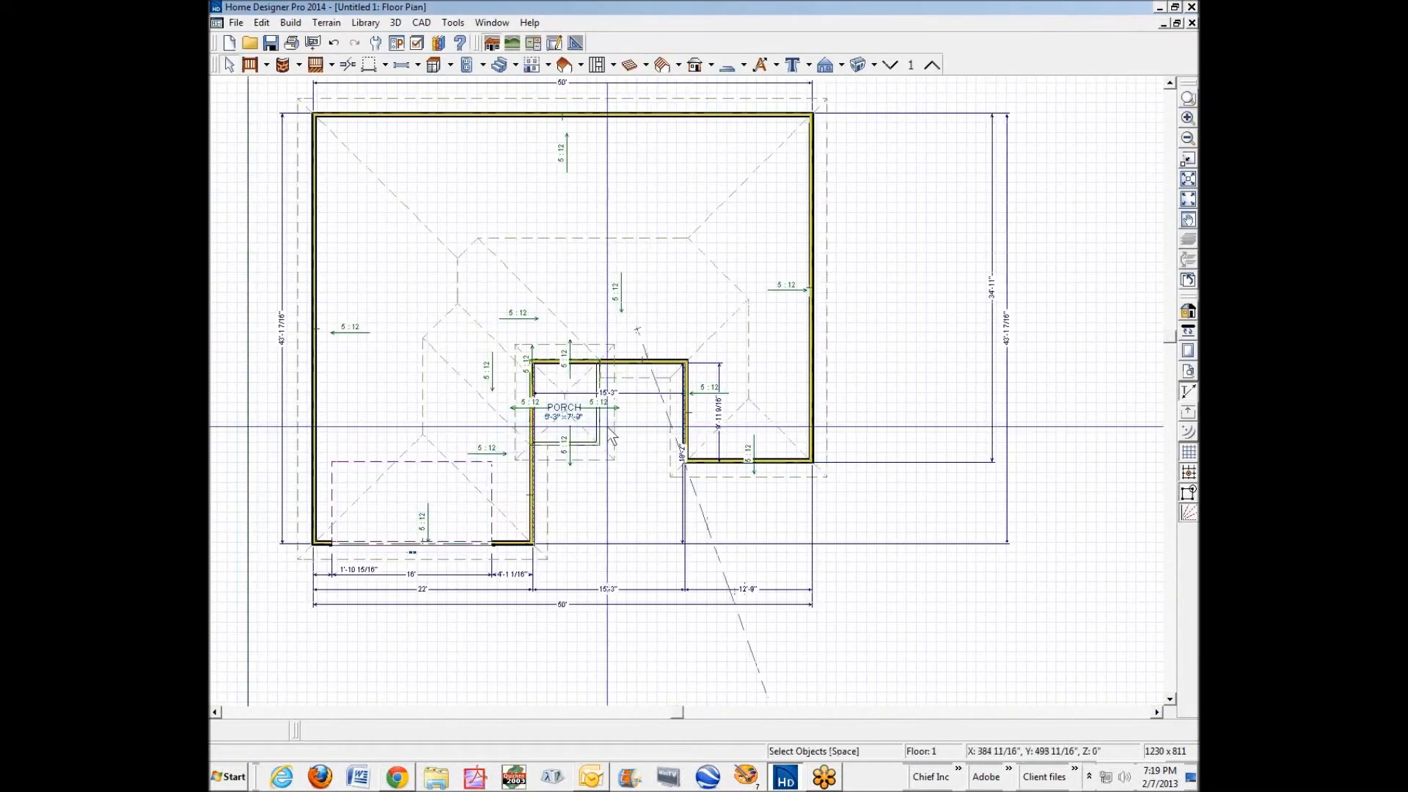
click(599, 423)
shift+click(586, 443)
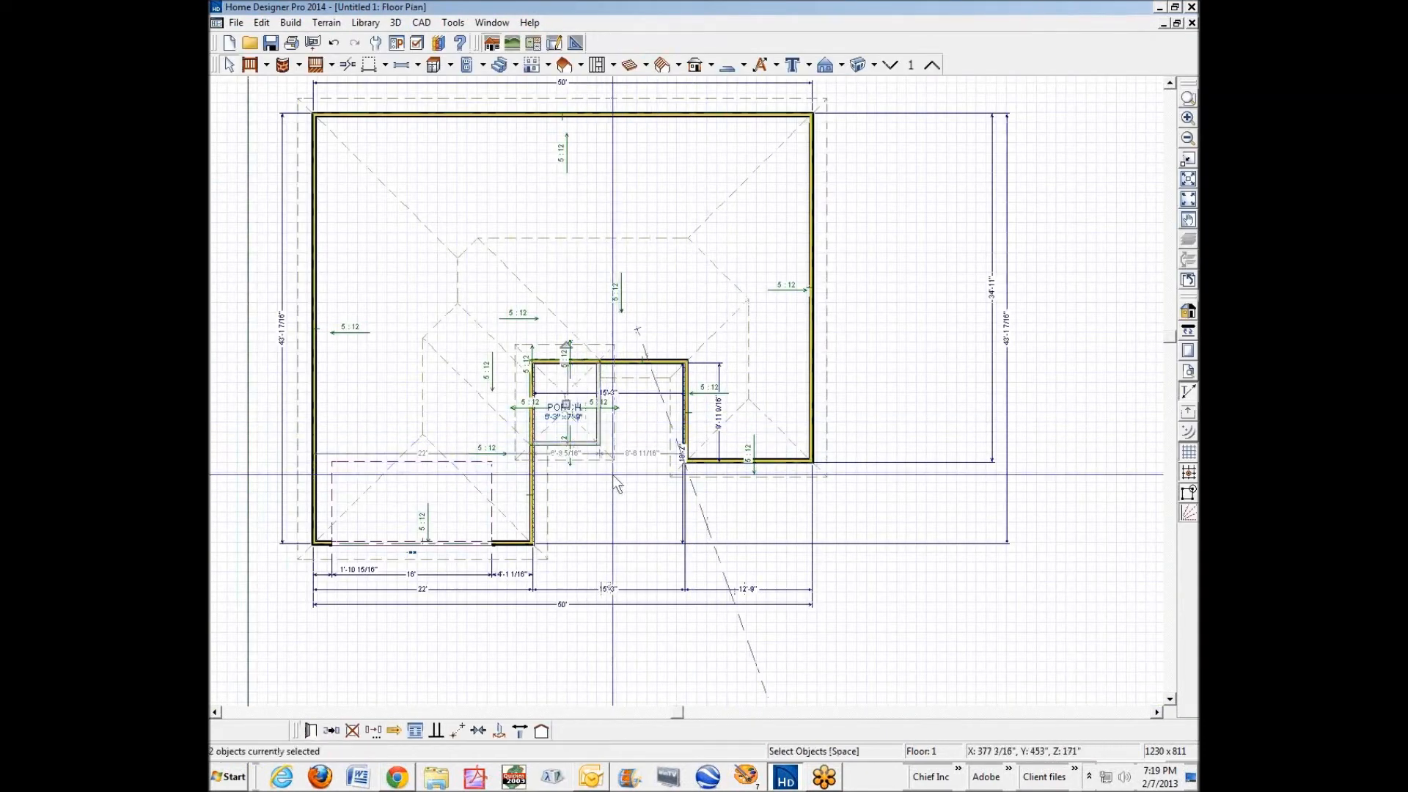
click(311, 730)
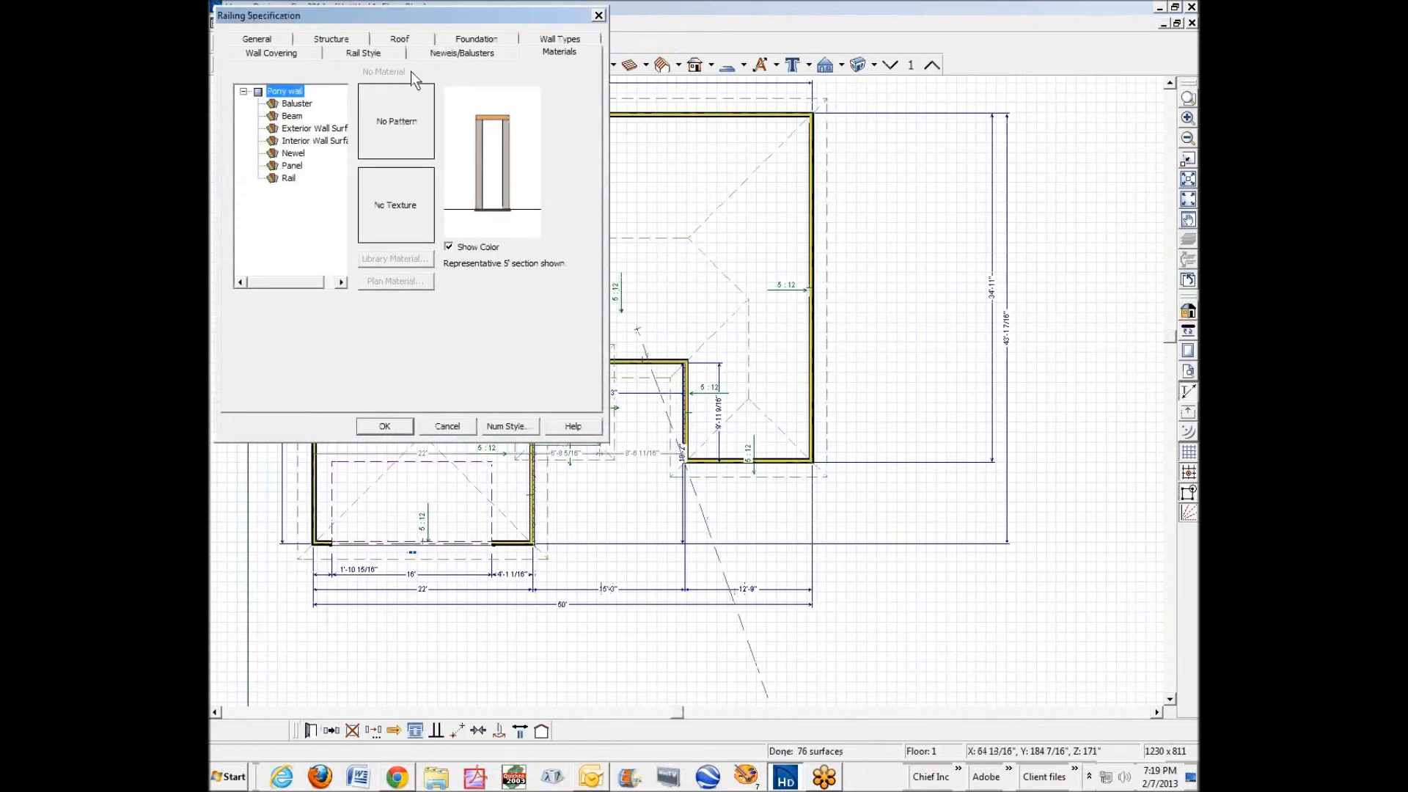
click(356, 54)
click(387, 218)
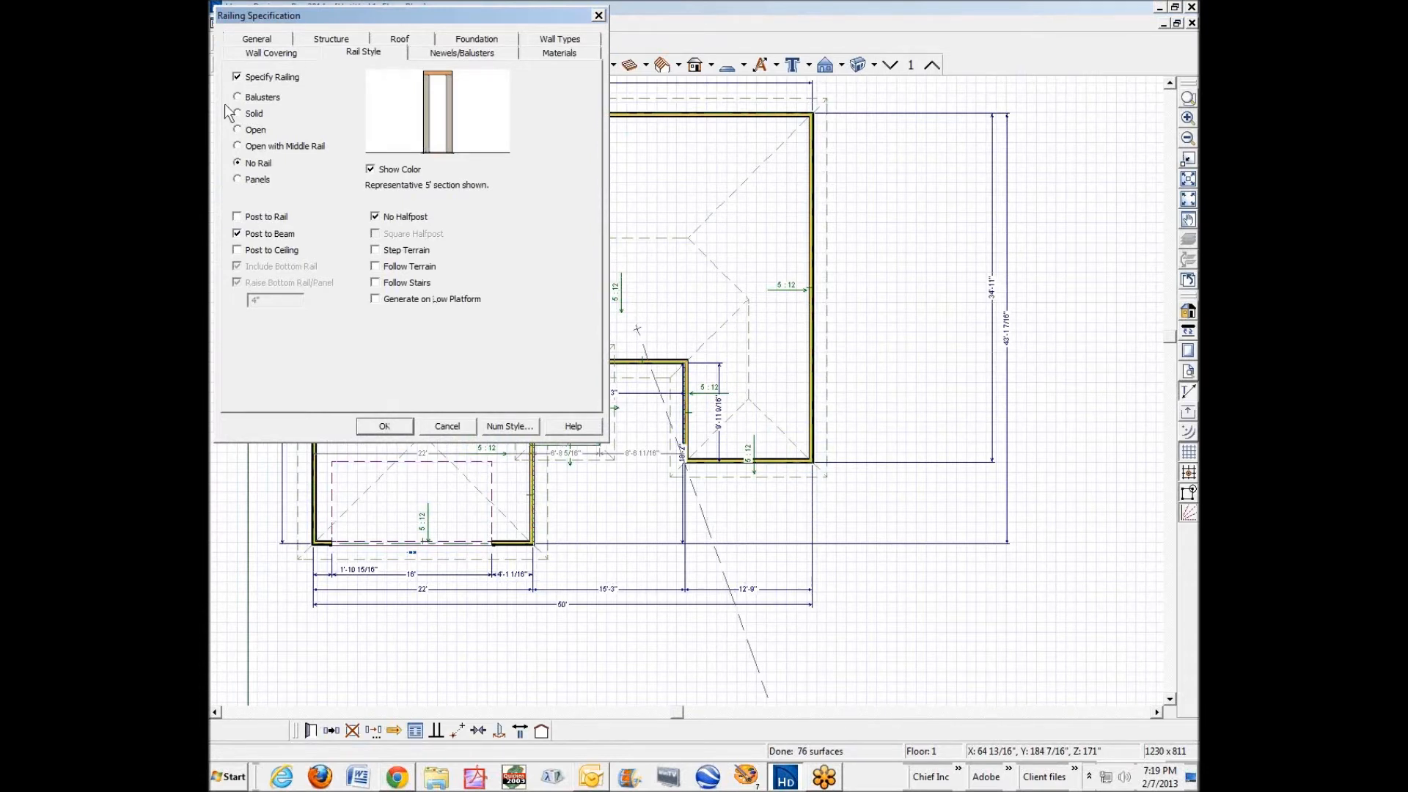
click(472, 54)
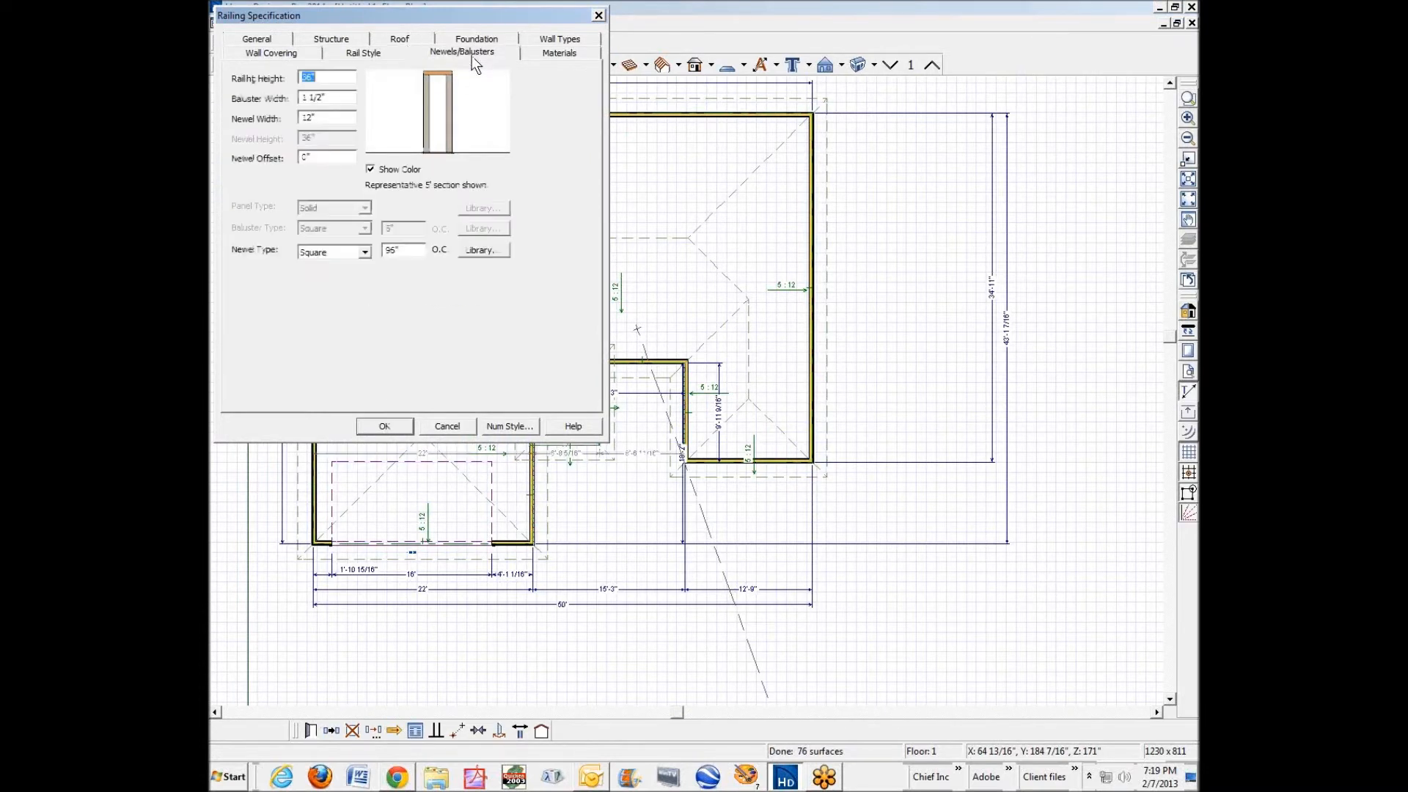
click(385, 427)
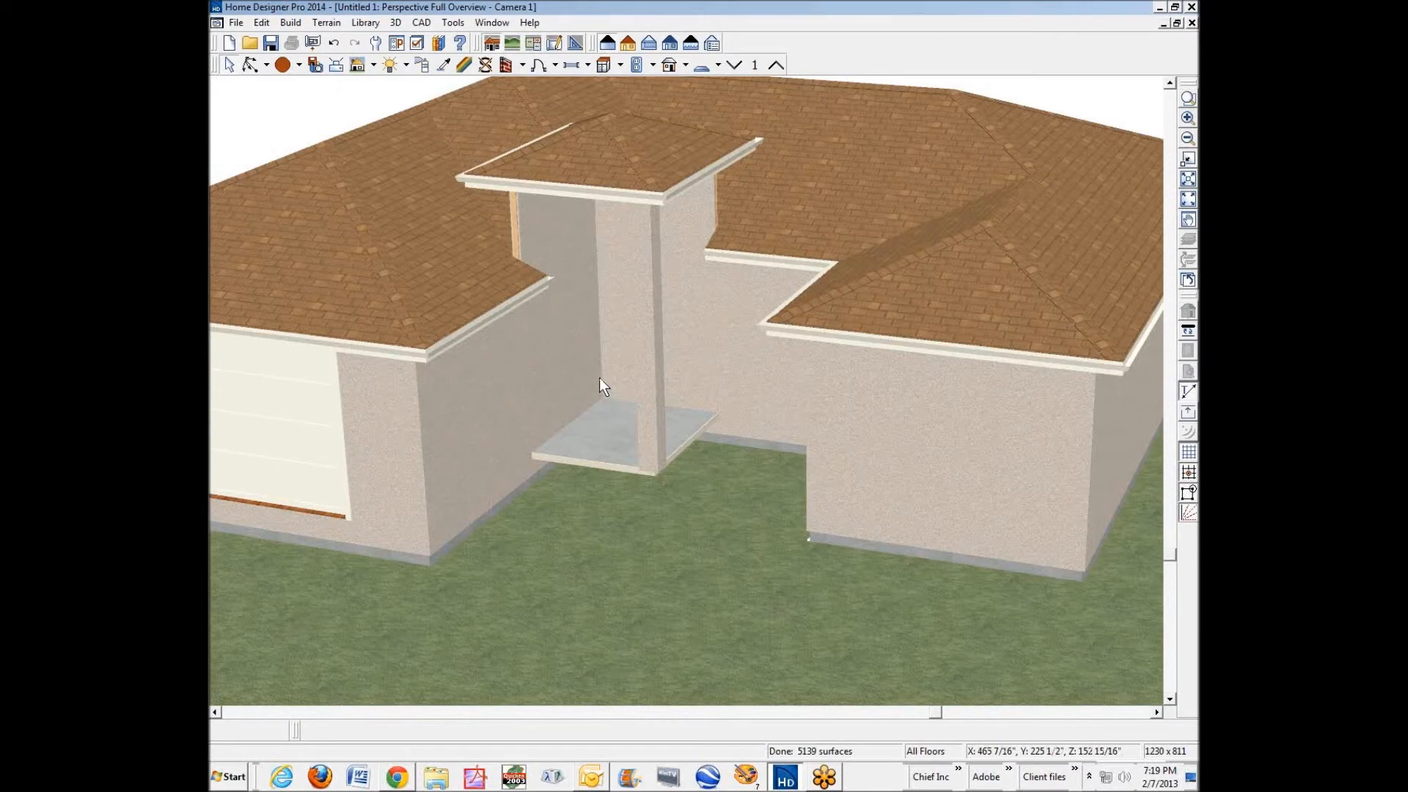
Set the porch's finished ceiling height to 13' (156").
click(597, 396)
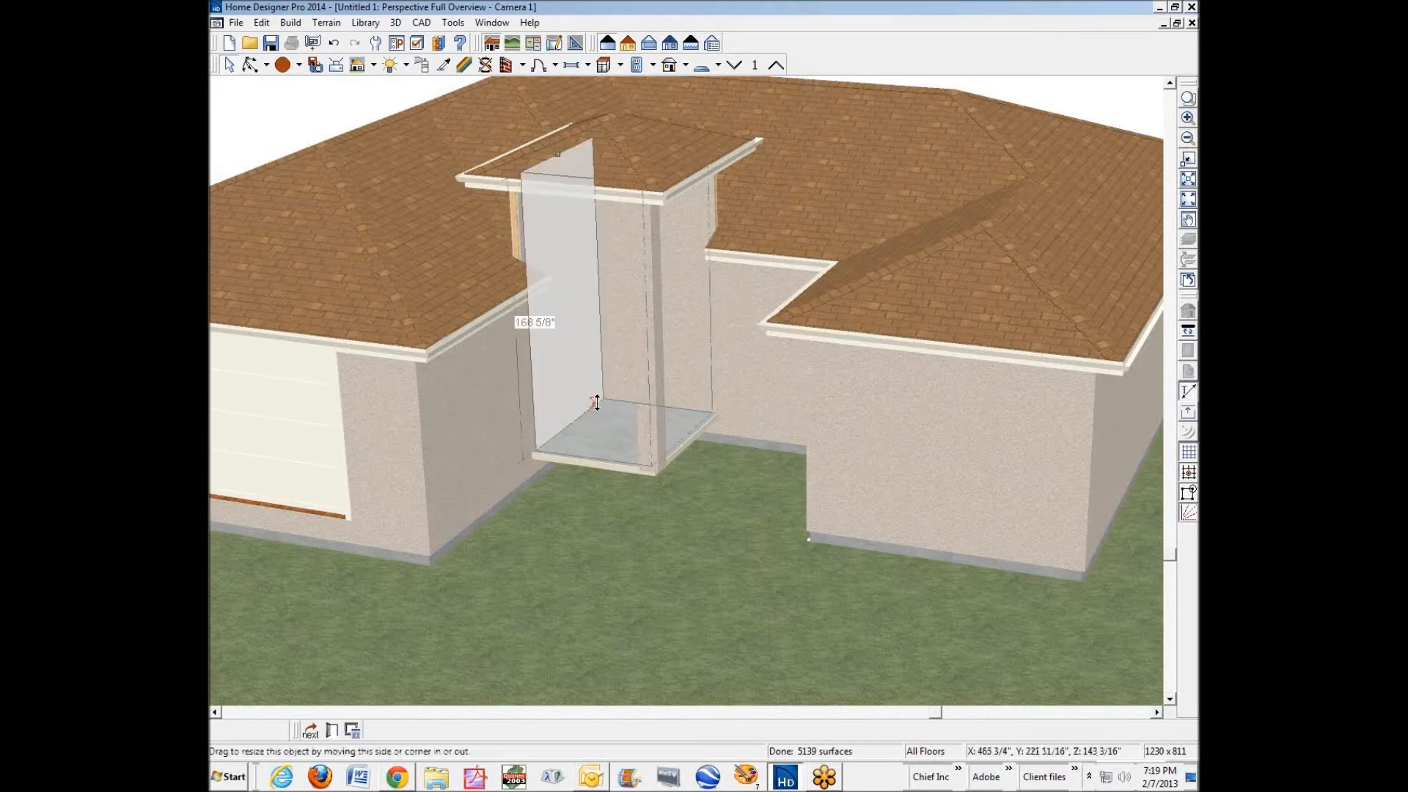
click(331, 732)
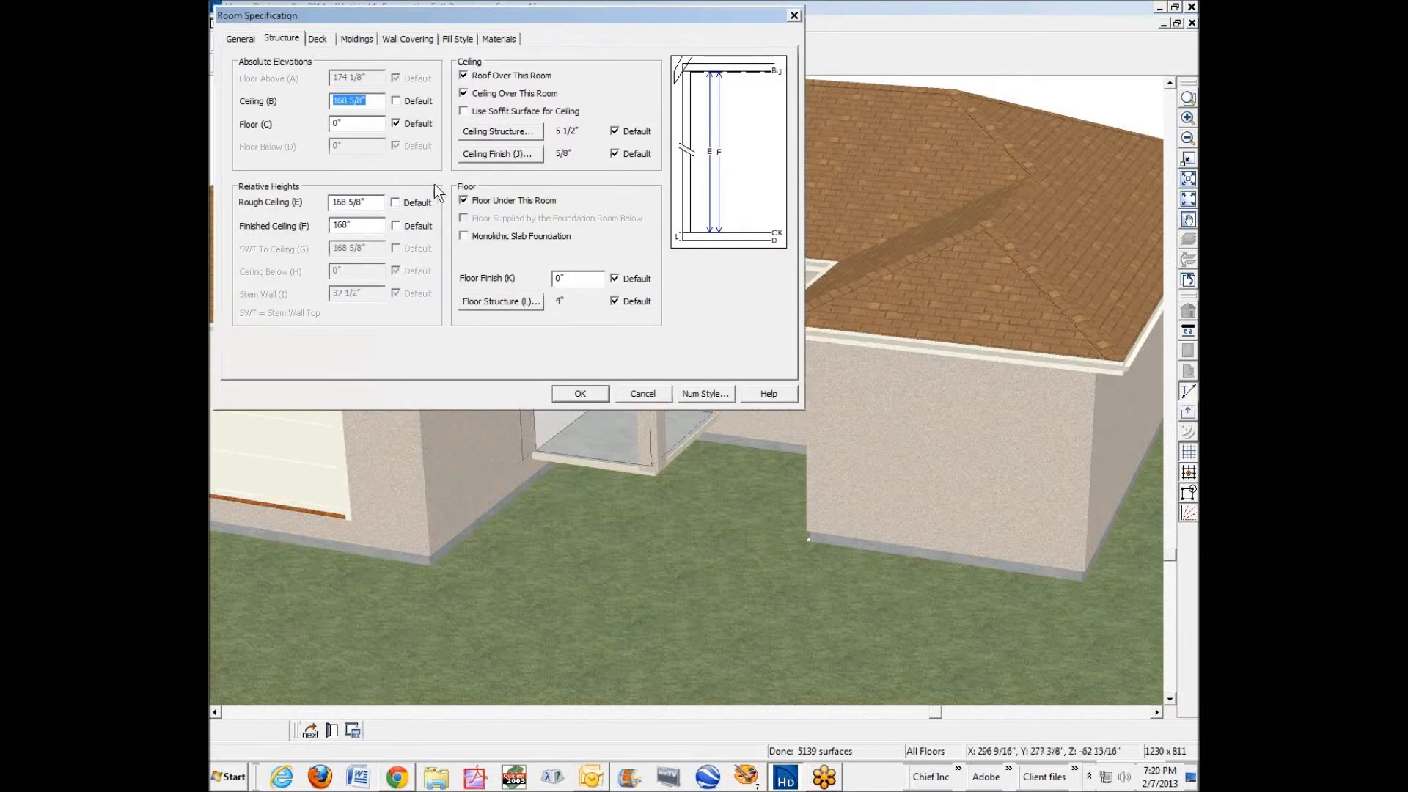
double_click(346, 227)
text(13)
click(578, 400)
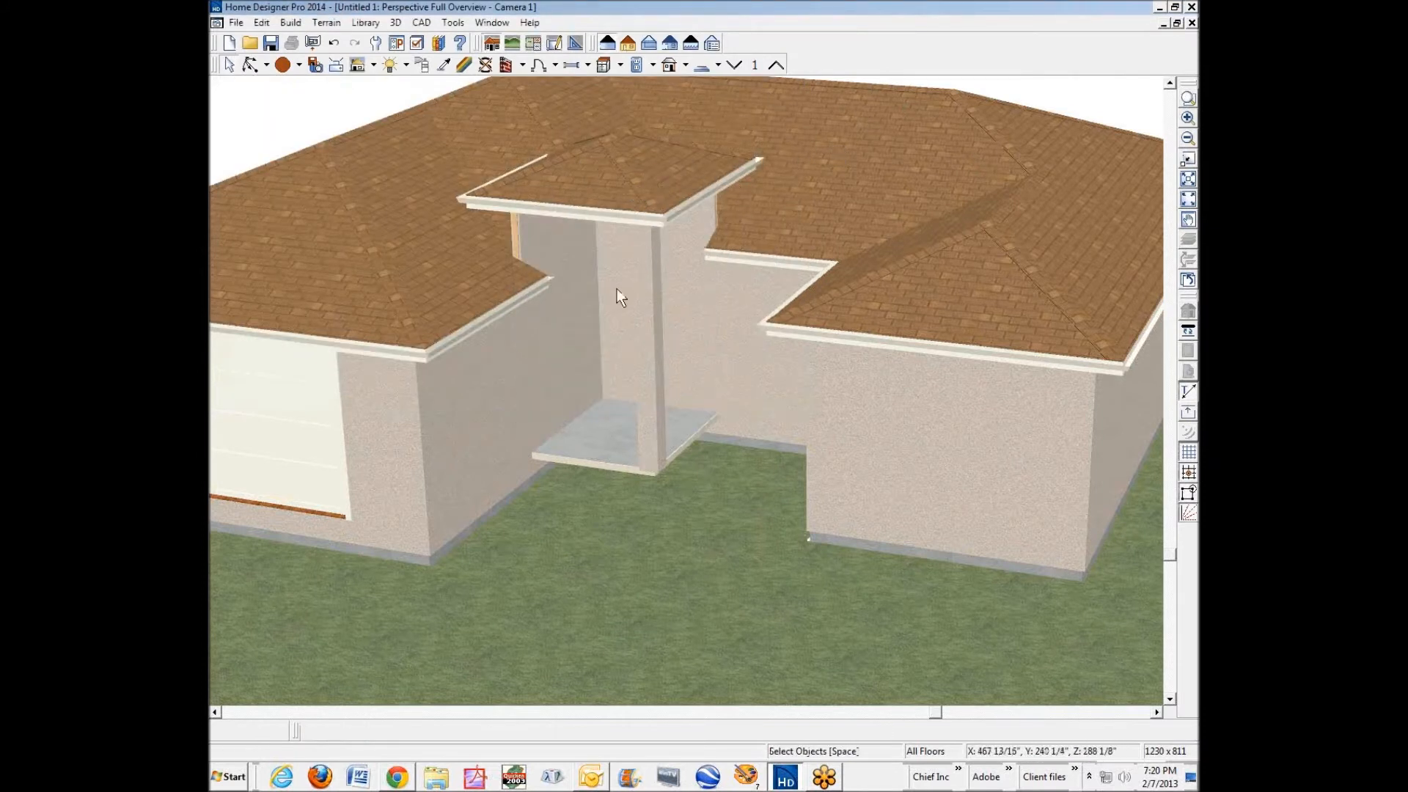
Reduce the porch's finished ceiling height once more to bring its roof closer to the main roof.
click(607, 411)
click(332, 731)
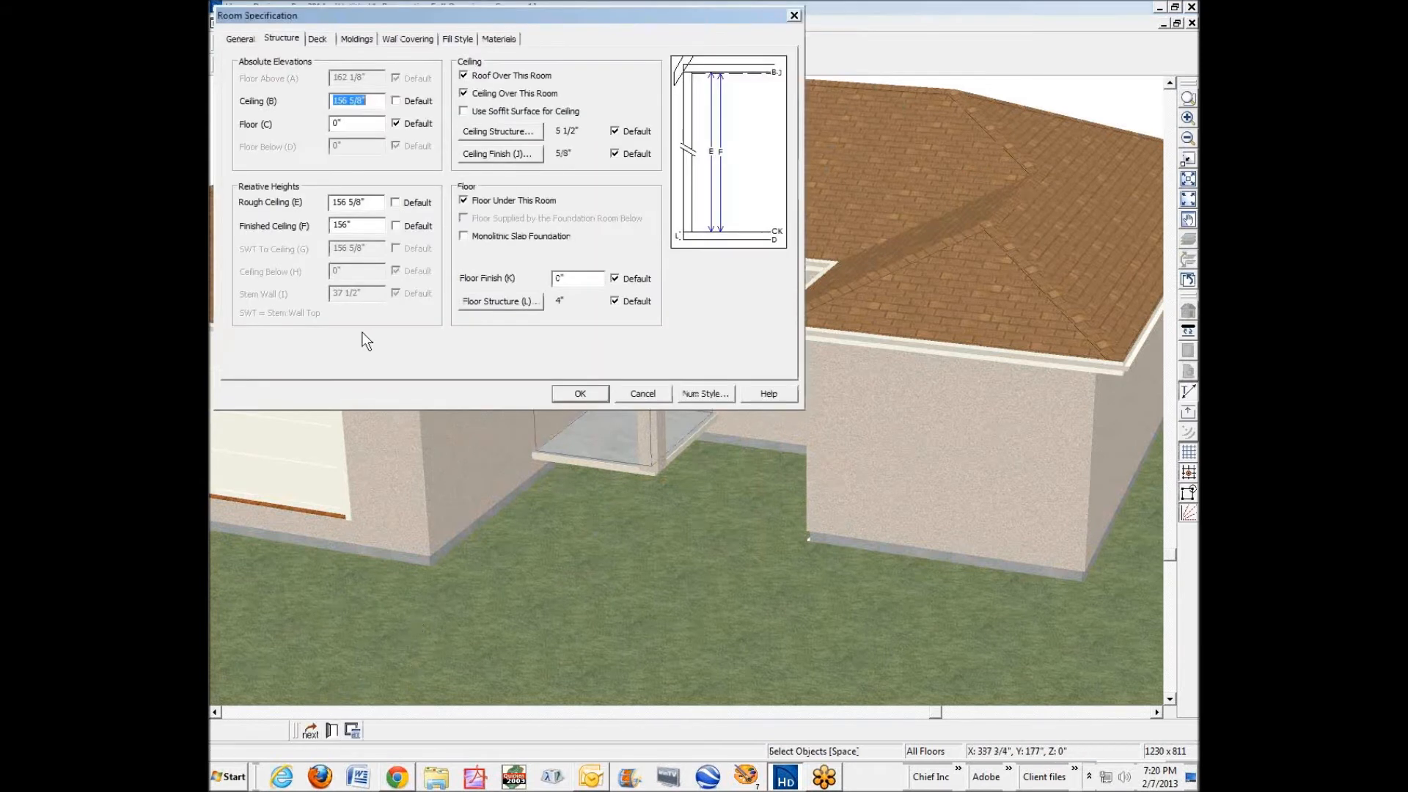
click(366, 231)
click(580, 395)
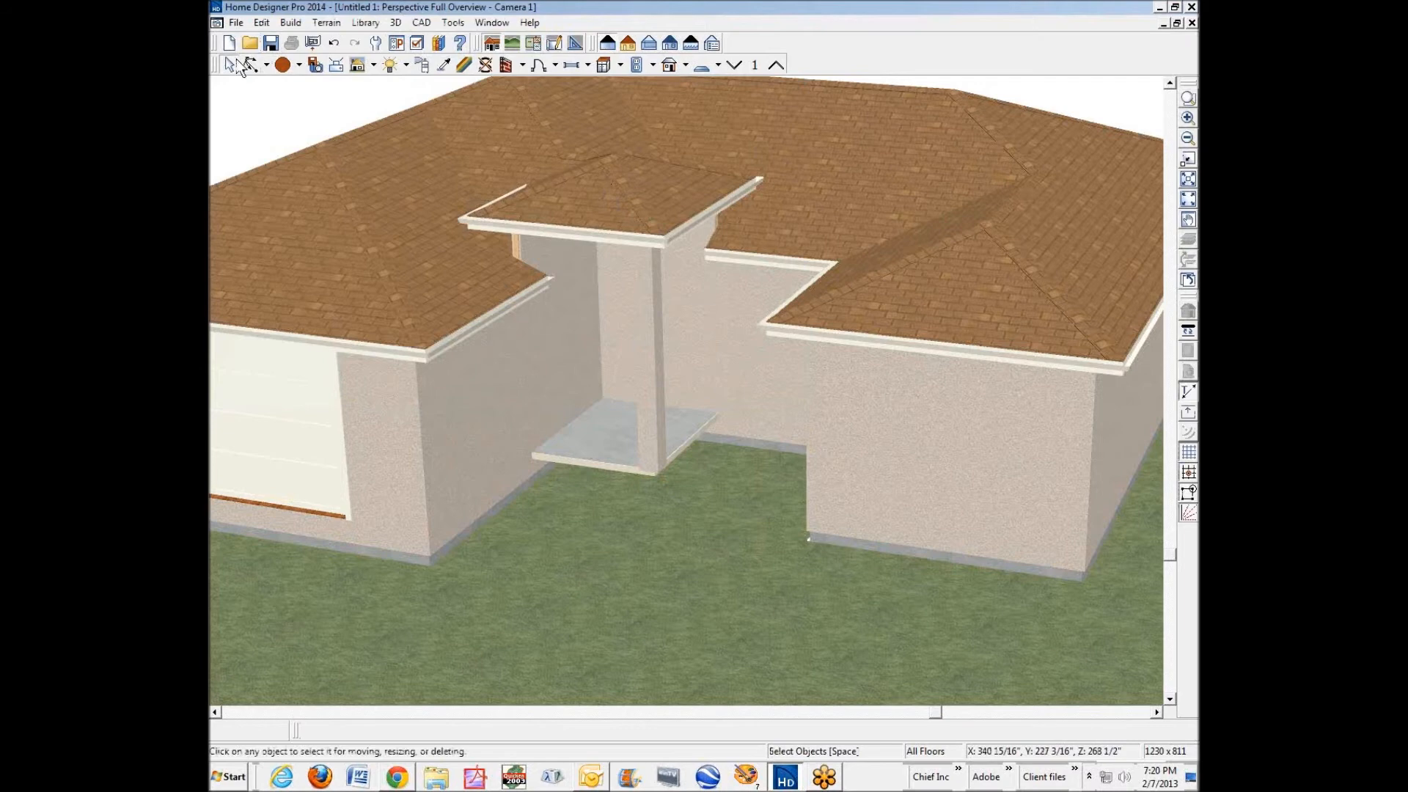
Examine the porch roof from above, and turn off Auto Rebuild Roofs for the plan.
click(250, 64)
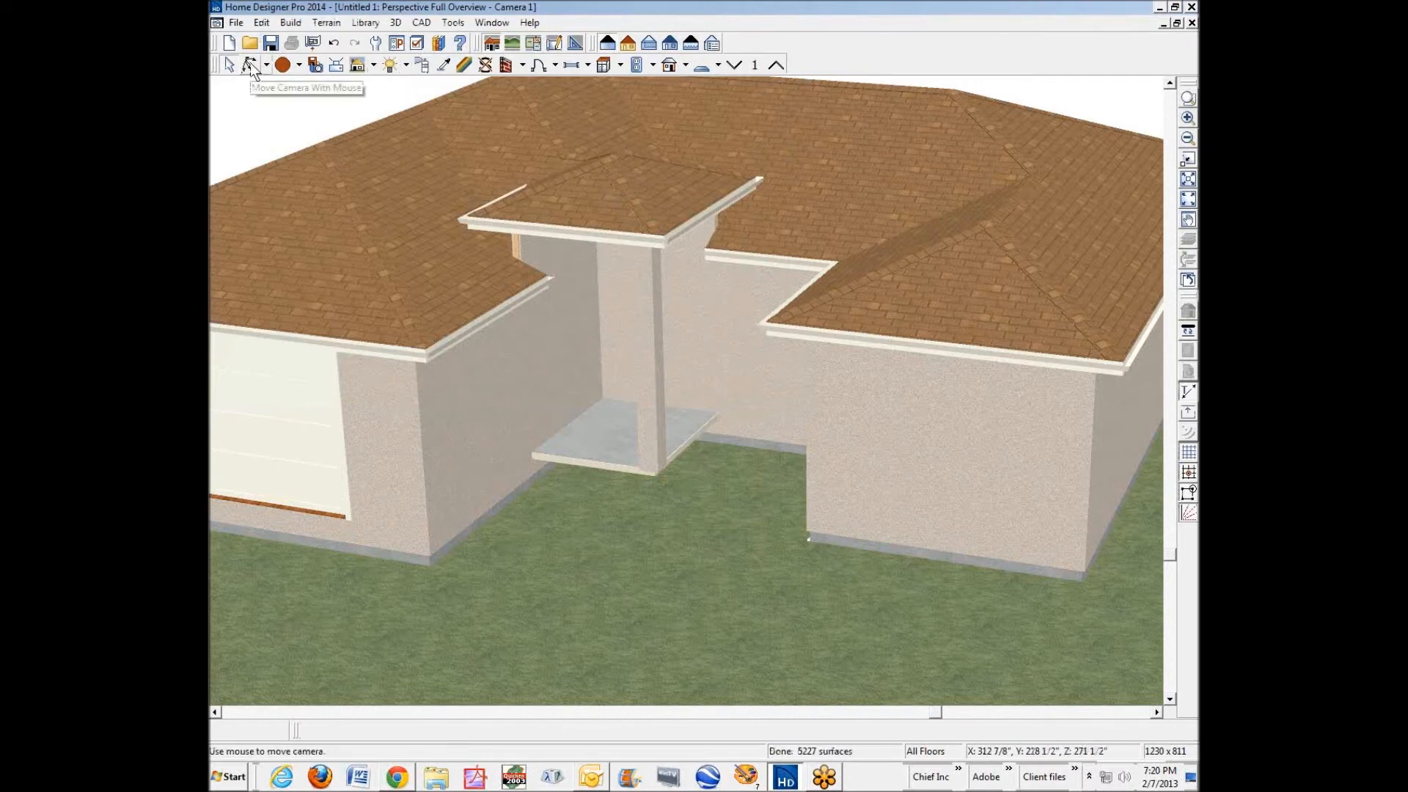
drag(418, 215, 412, 355)
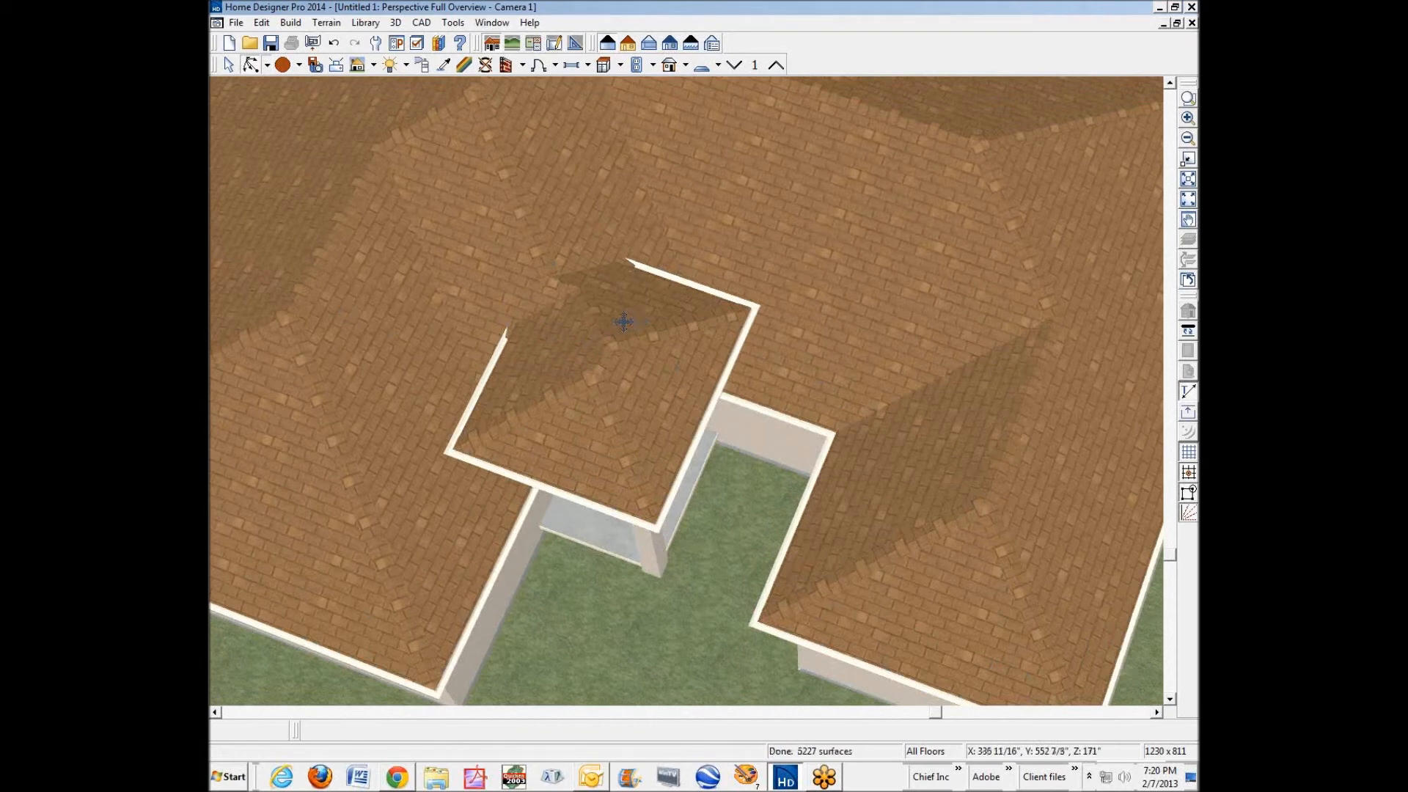
key(space)
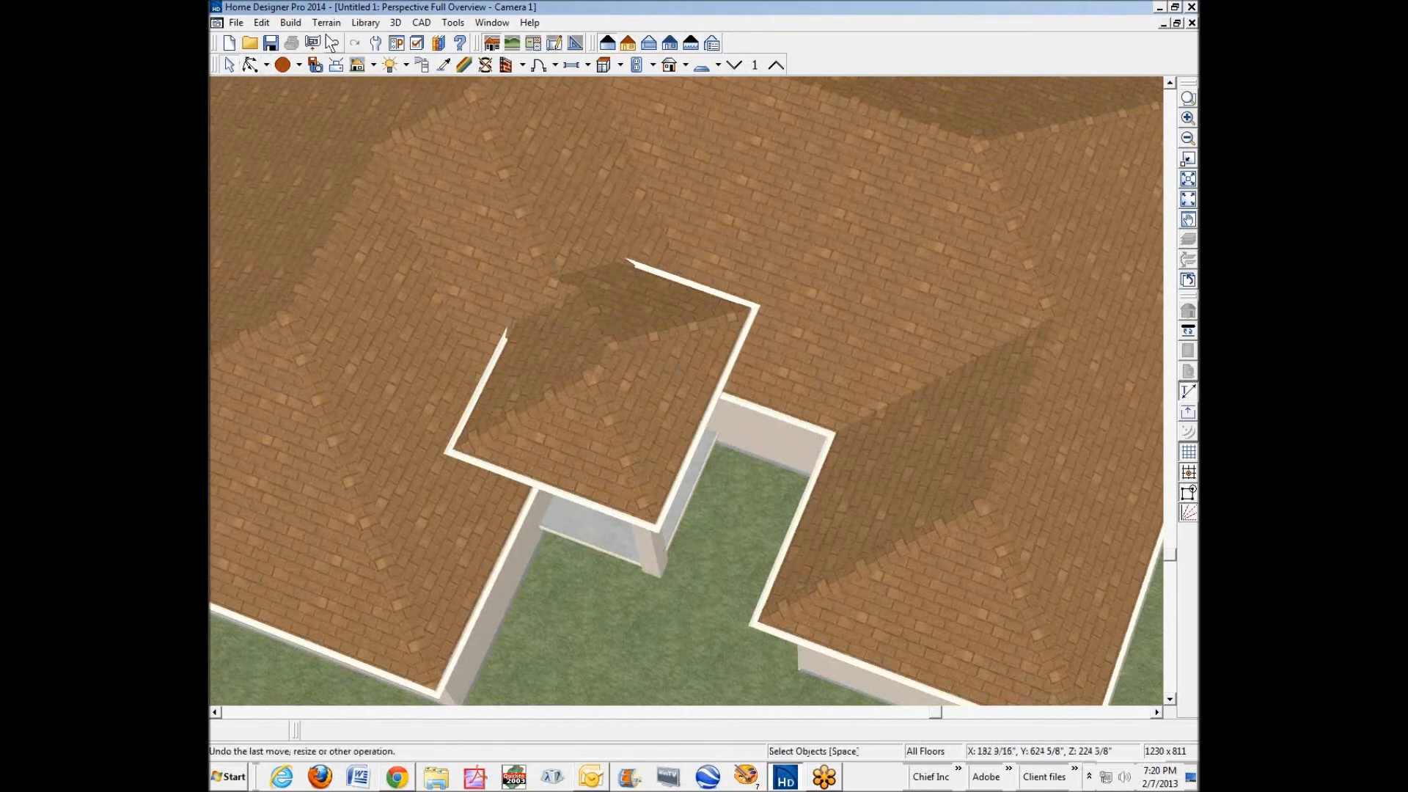
key(ctrl+Tab)
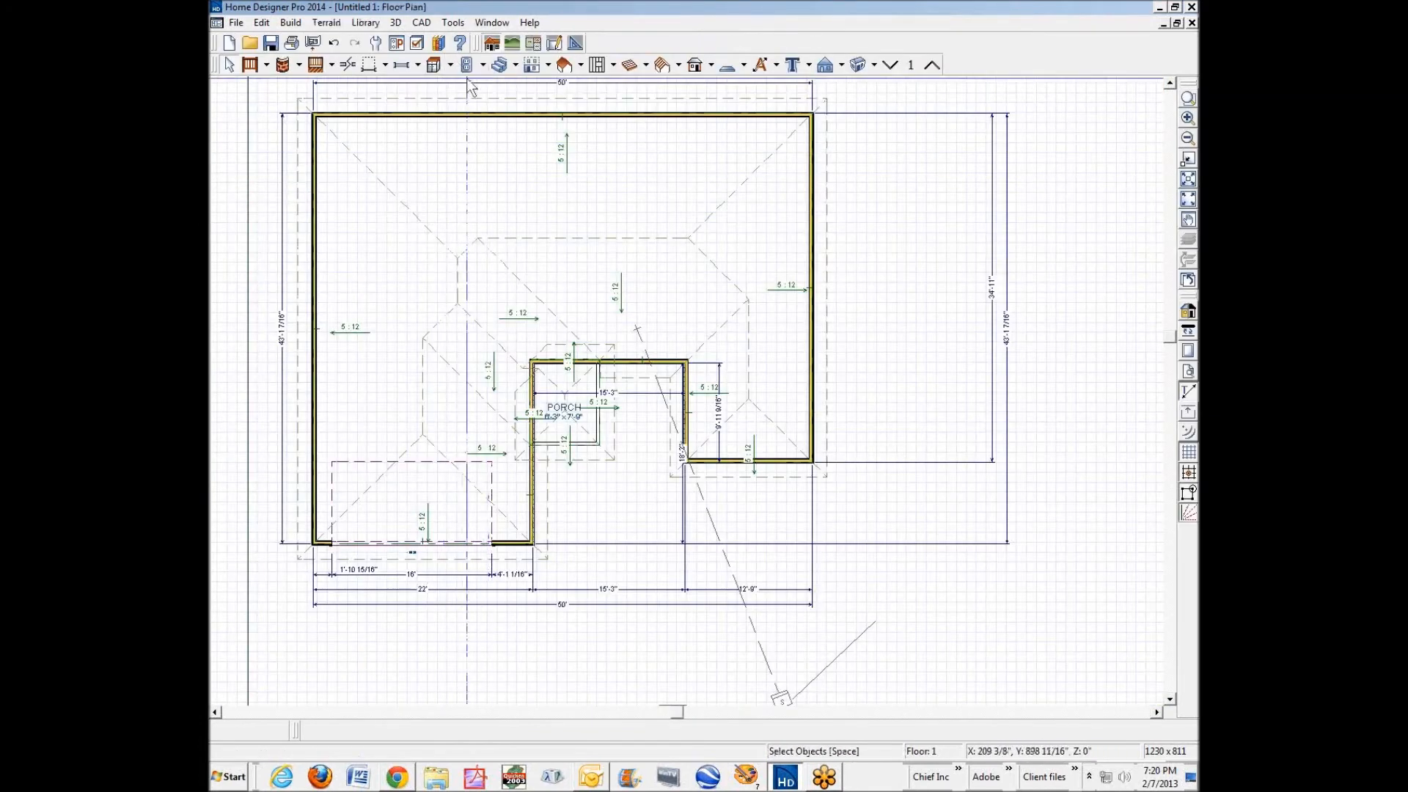
double_click(564, 65)
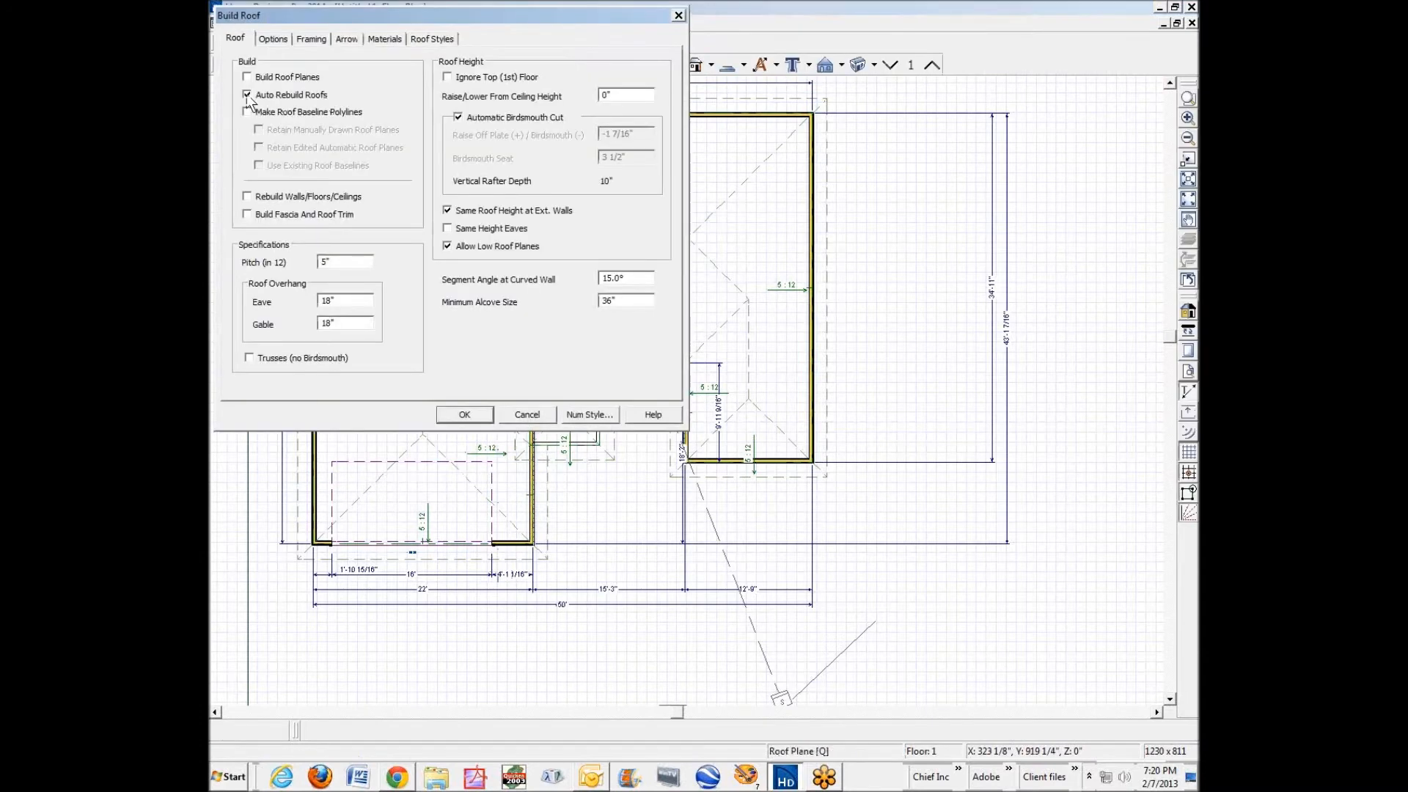
click(478, 418)
Delete the small rear hip roof plane of the porch in the 3D overview.
key(ctrl+Tab)
click(669, 301)
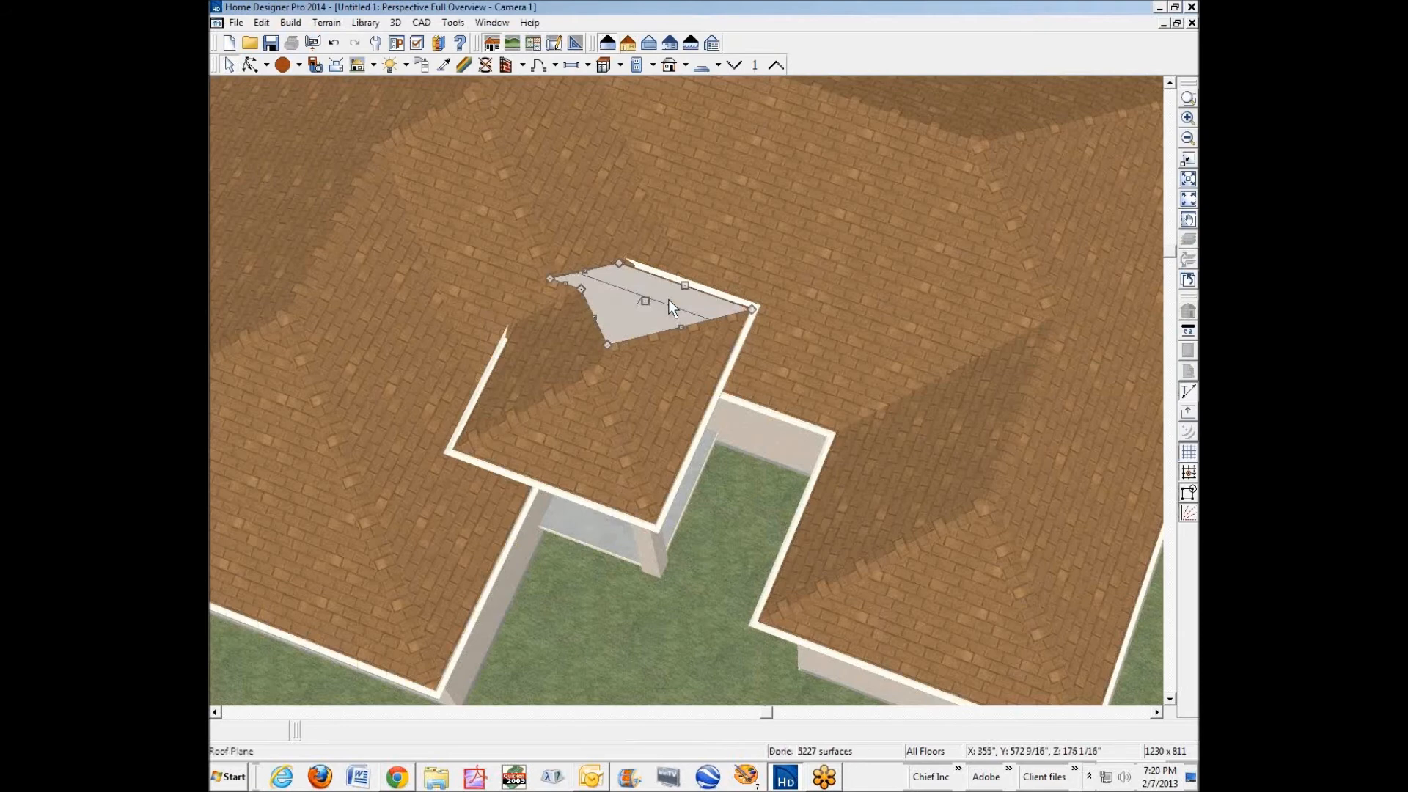
key(Delete)
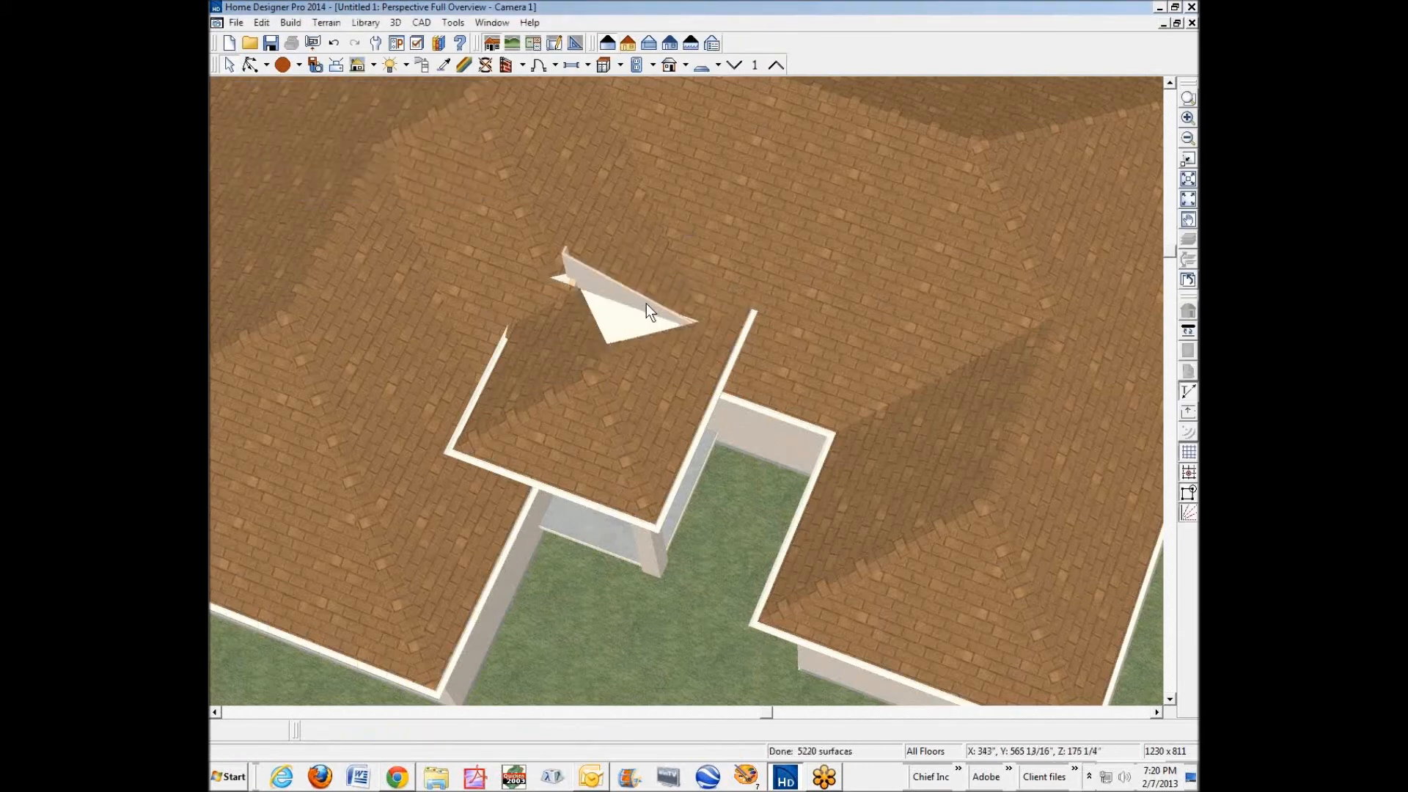
key(ctrl+z)
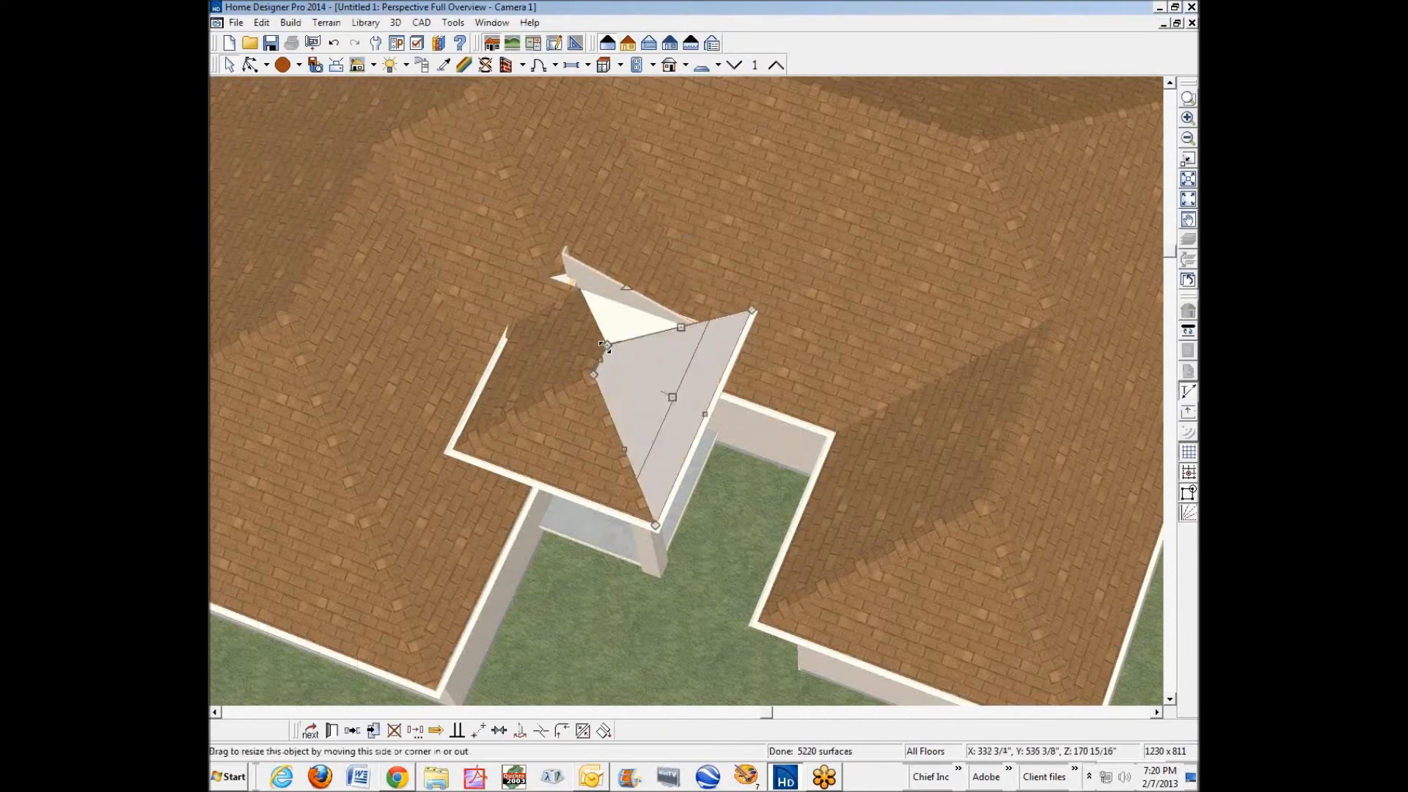
Extend the upper corners of the porch's two side roof planes back toward the main roof so they share a longer ridge.
drag(619, 281, 673, 200)
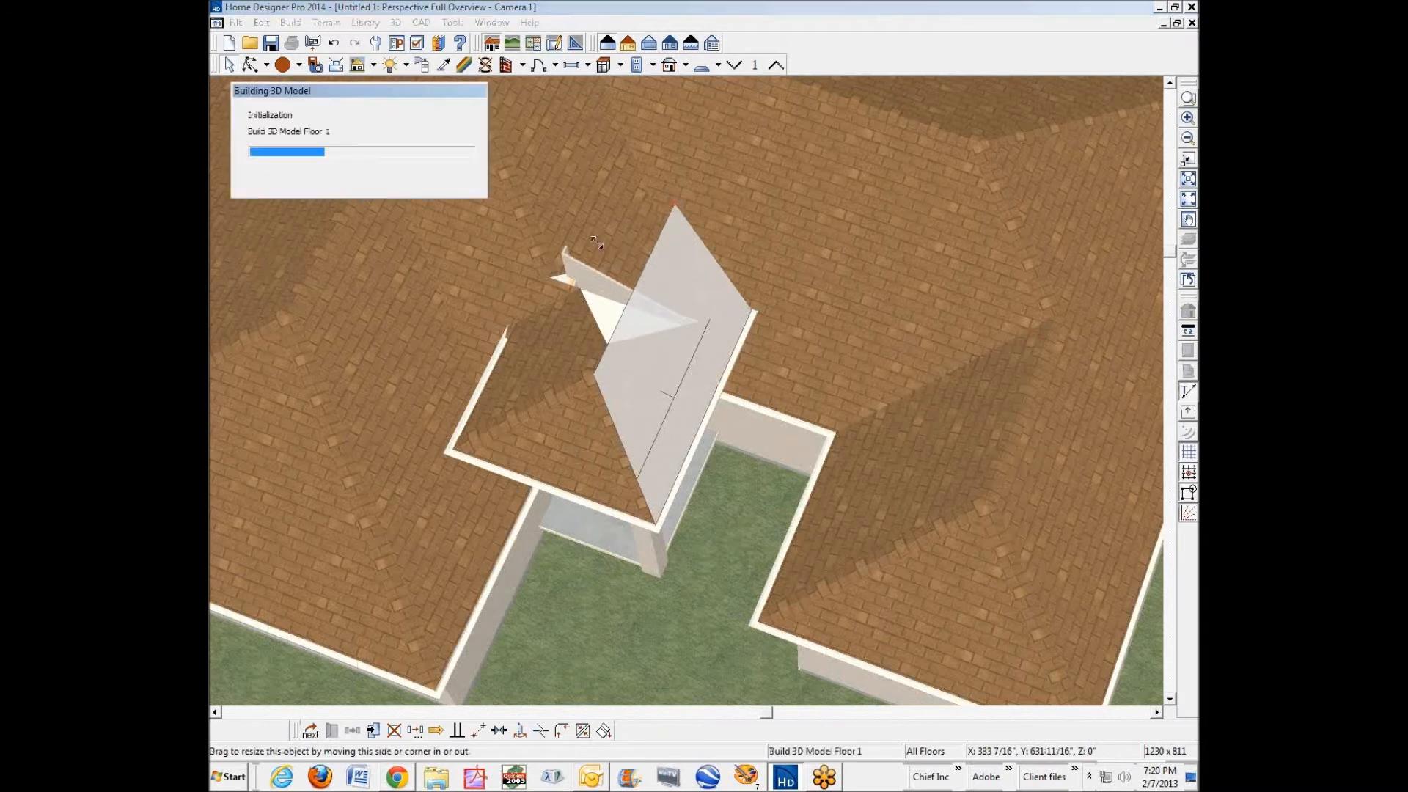
key(Escape)
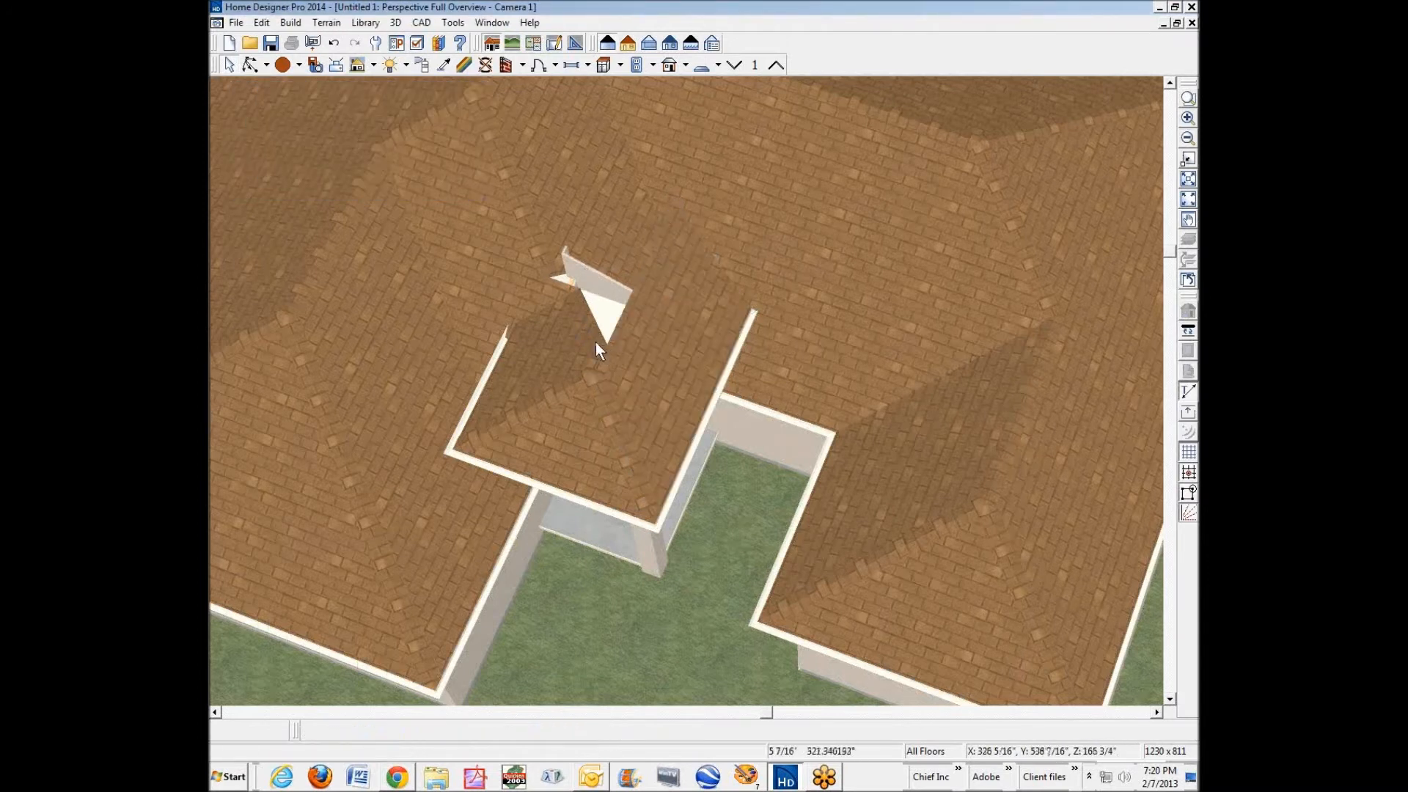
click(596, 343)
drag(630, 308, 669, 216)
key(Escape)
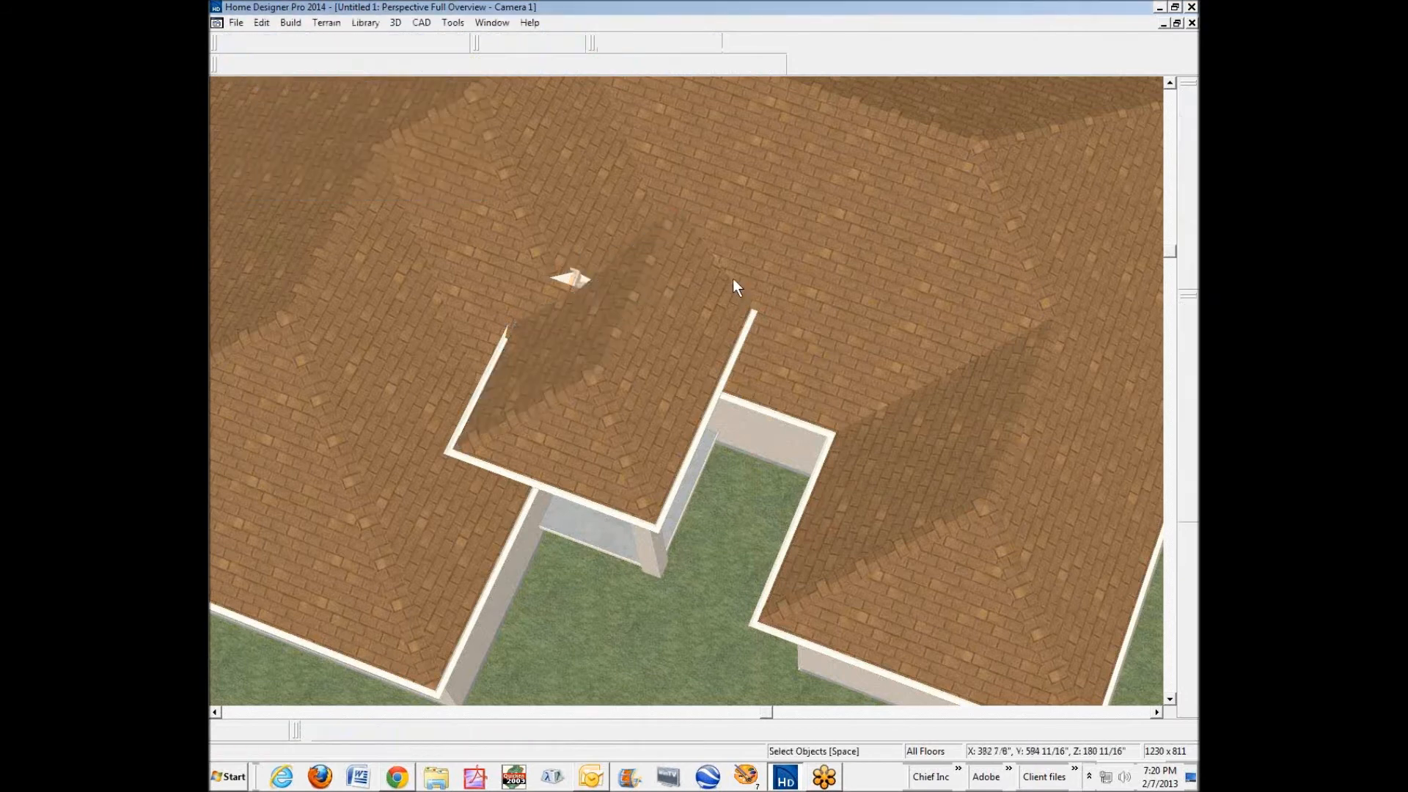
Try to join the rear edge of the porch's right roof plane to the large main roof plane.
click(755, 258)
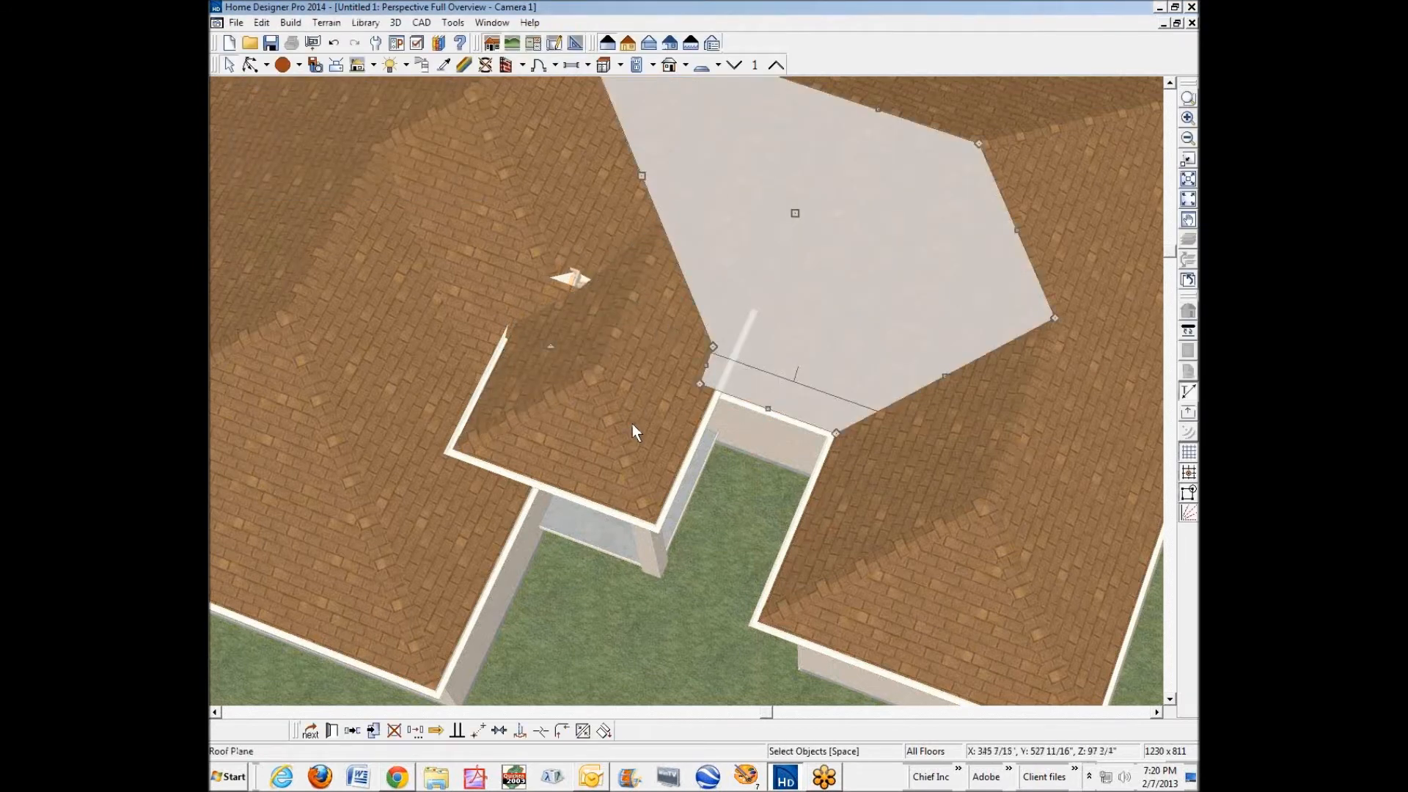
key(Escape)
click(737, 245)
click(685, 284)
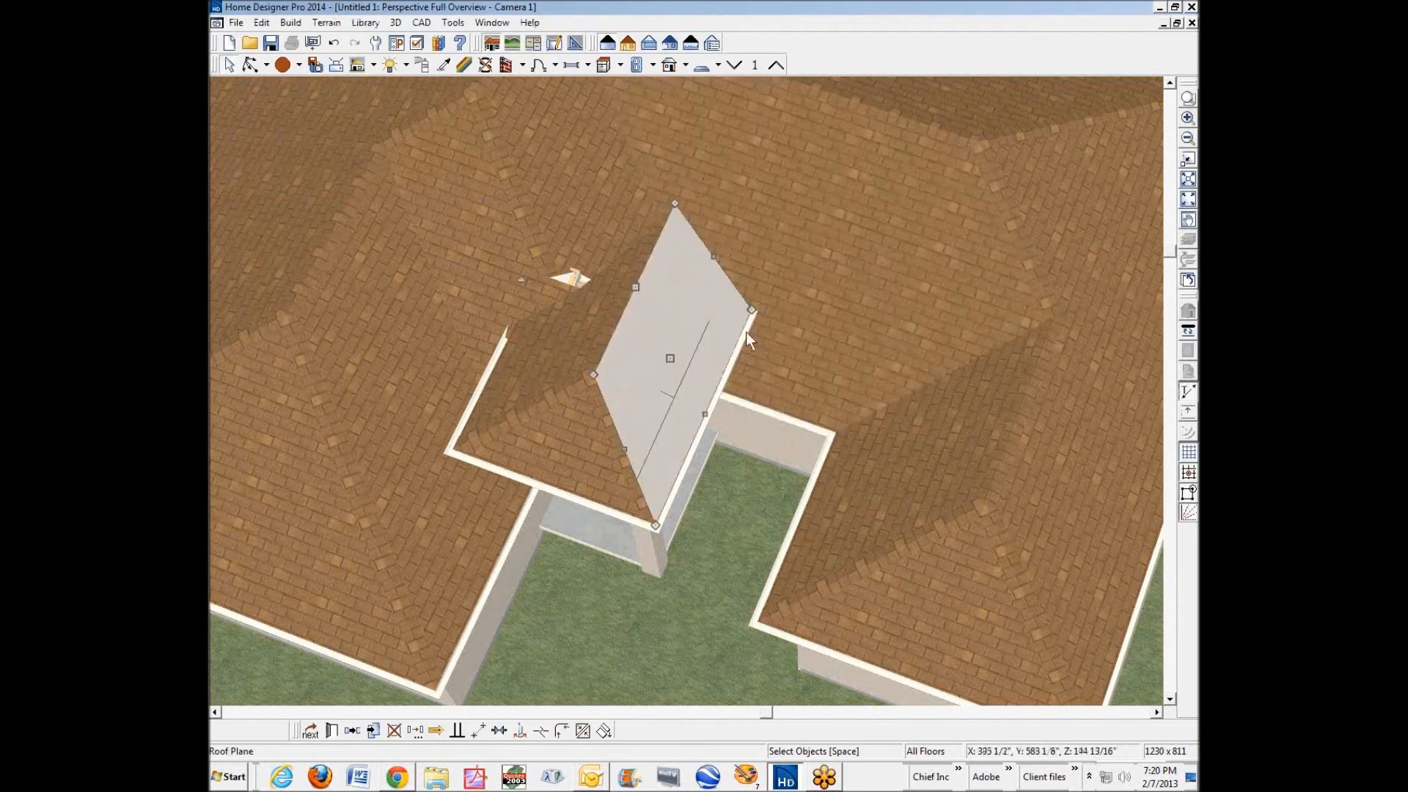
click(584, 731)
click(709, 266)
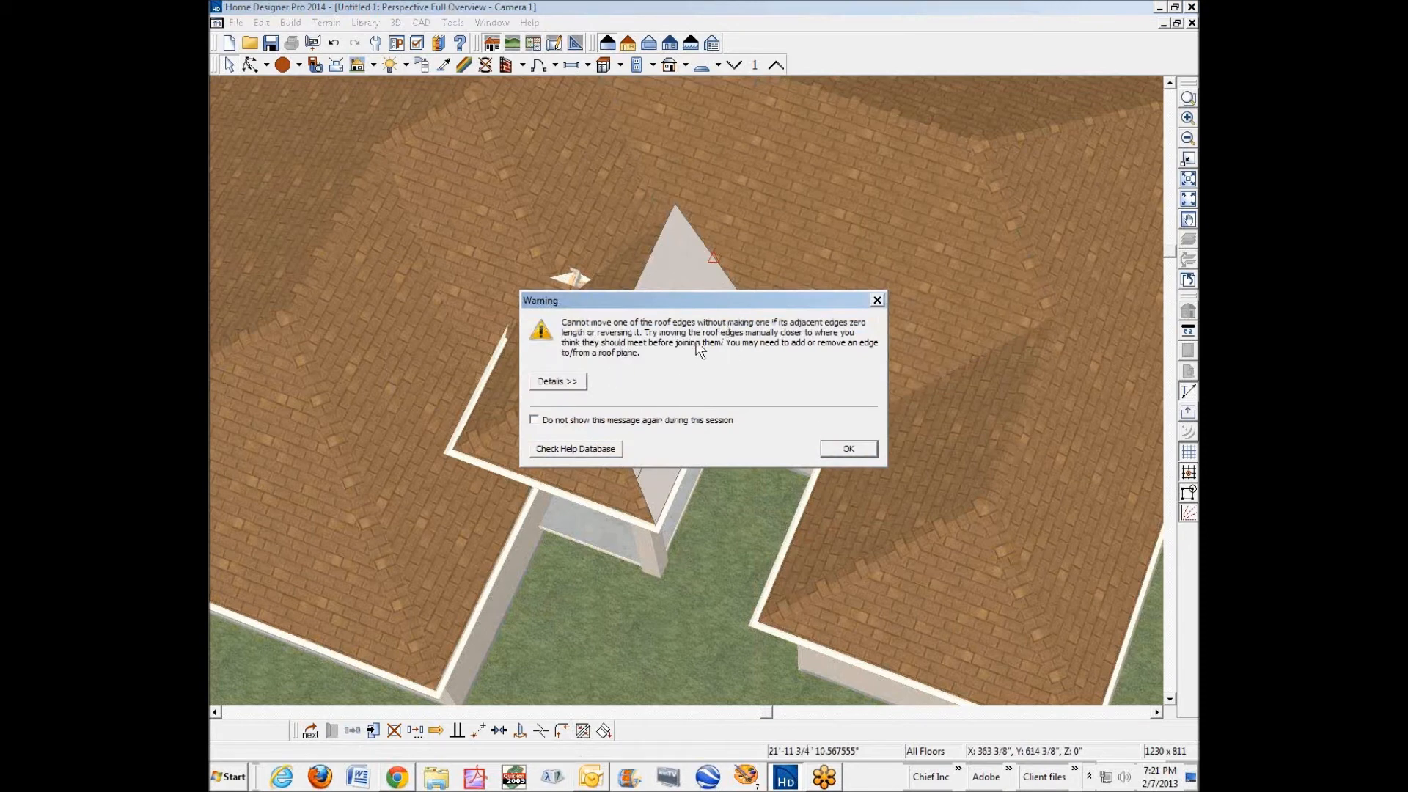
click(850, 450)
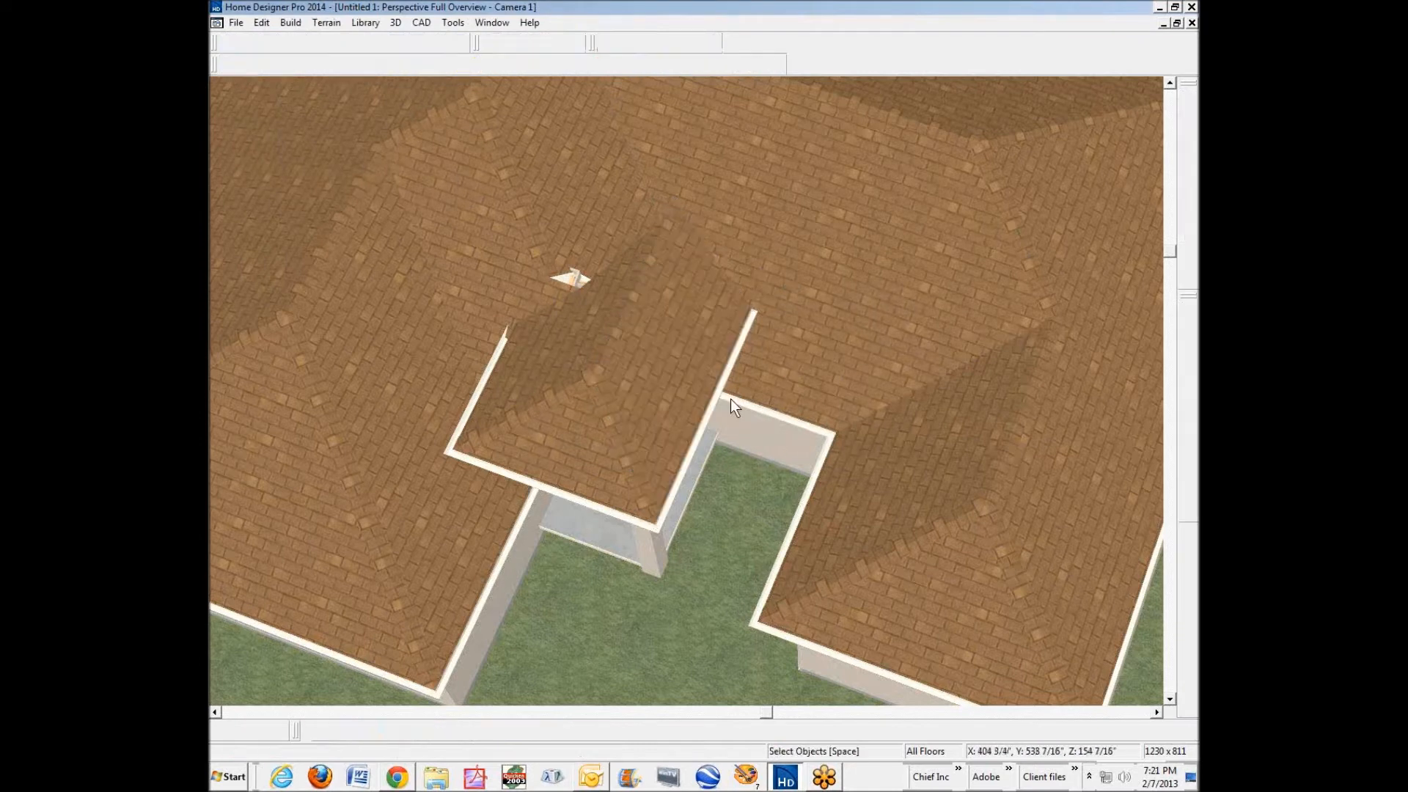
Pull the main roof plane's corner back from the porch and join its edge to the porch's right roof plane.
click(733, 341)
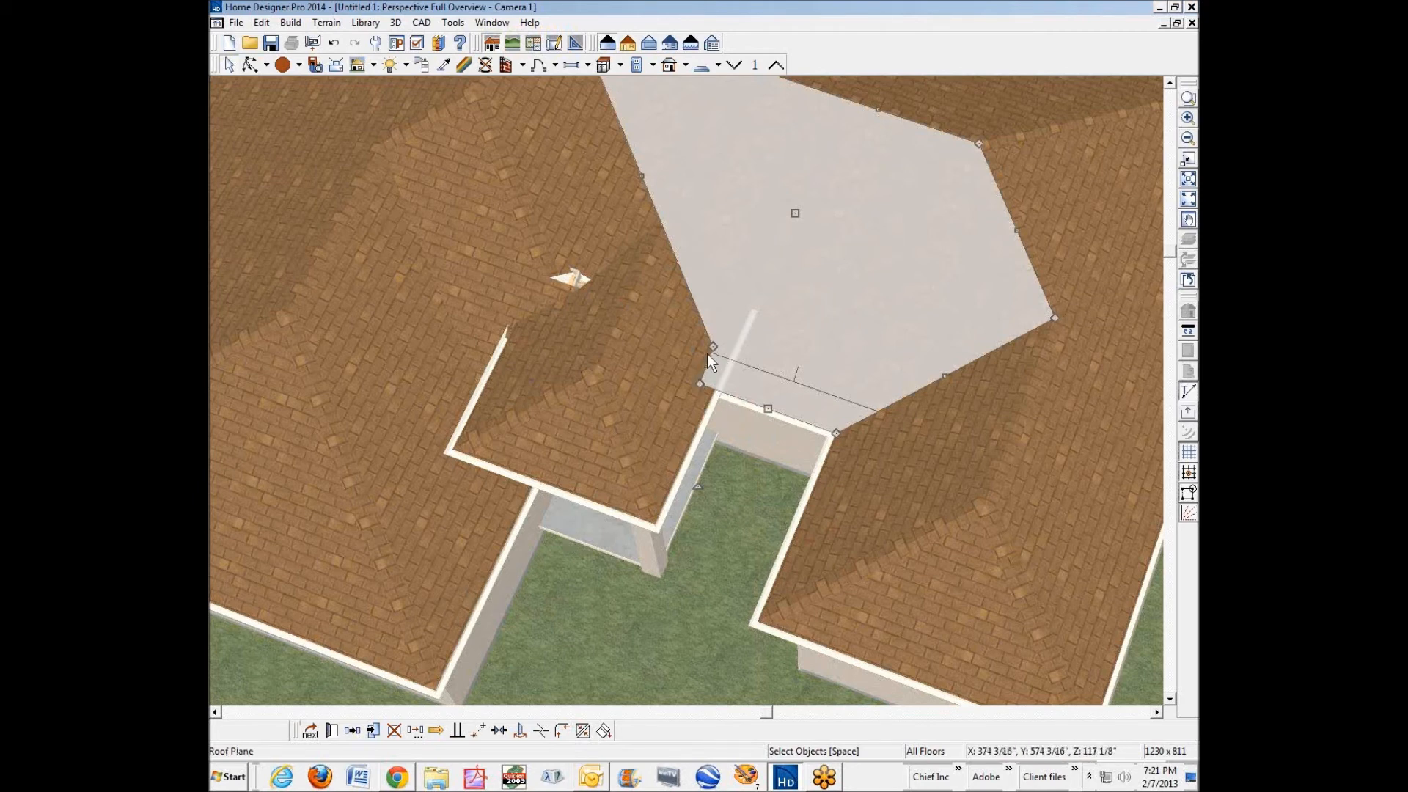
drag(706, 354, 747, 267)
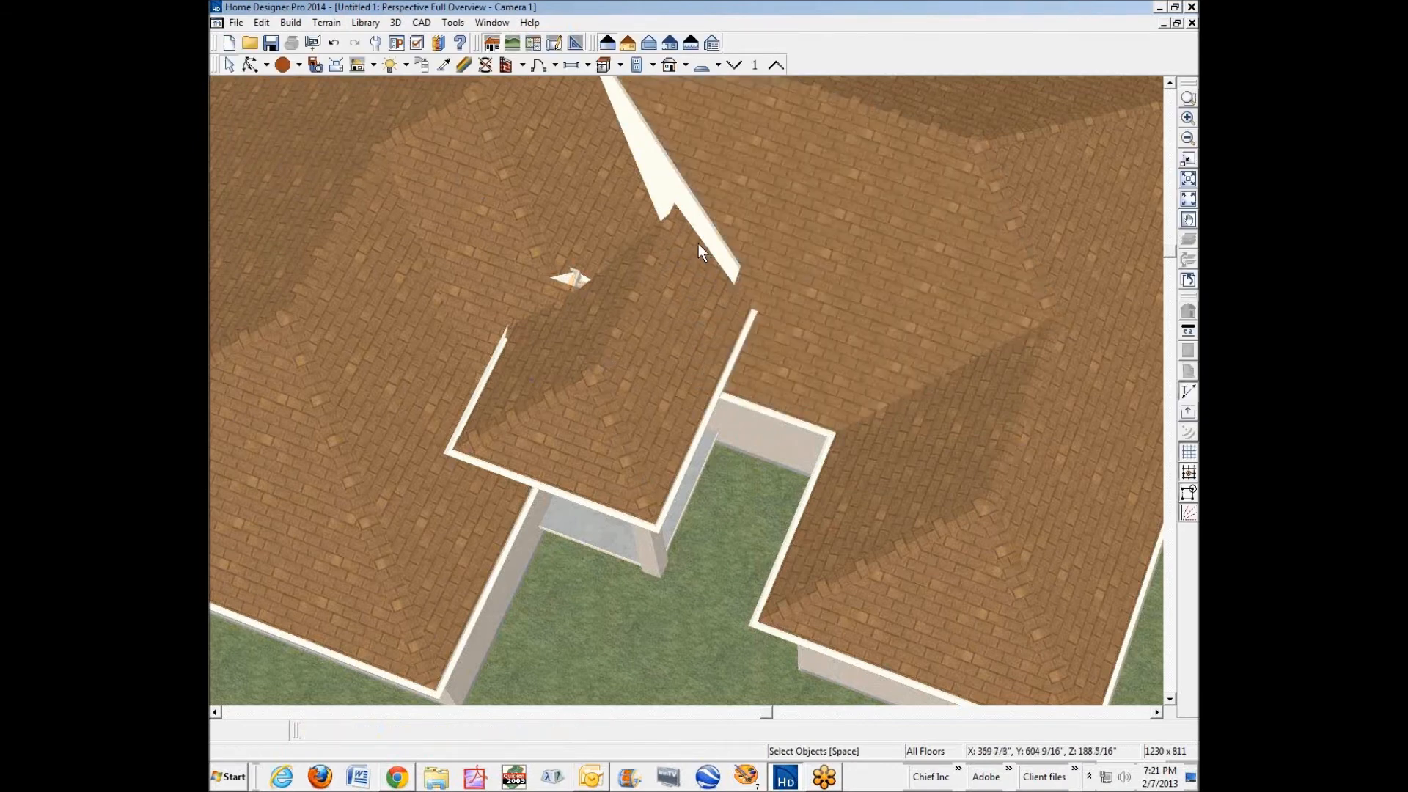
click(698, 246)
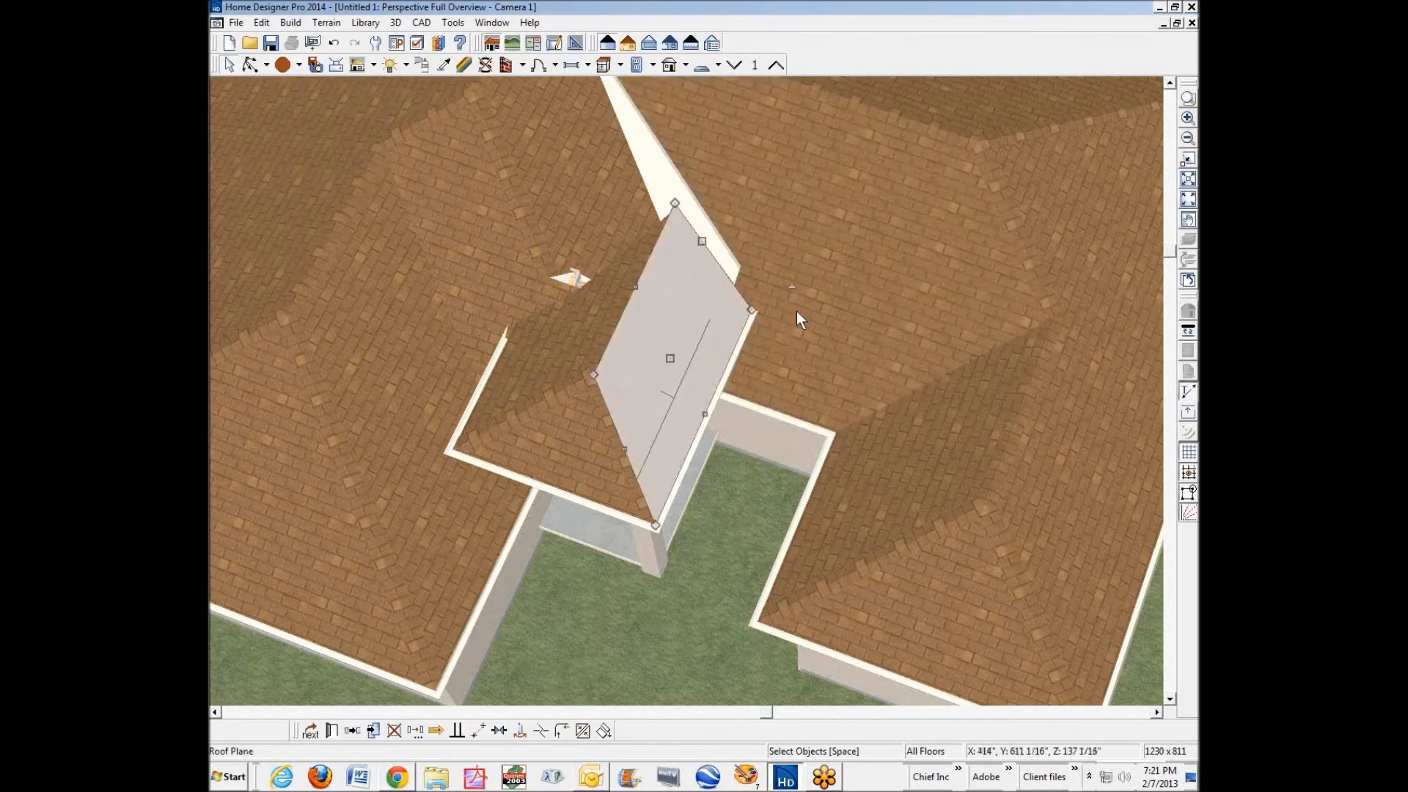
click(584, 731)
click(724, 235)
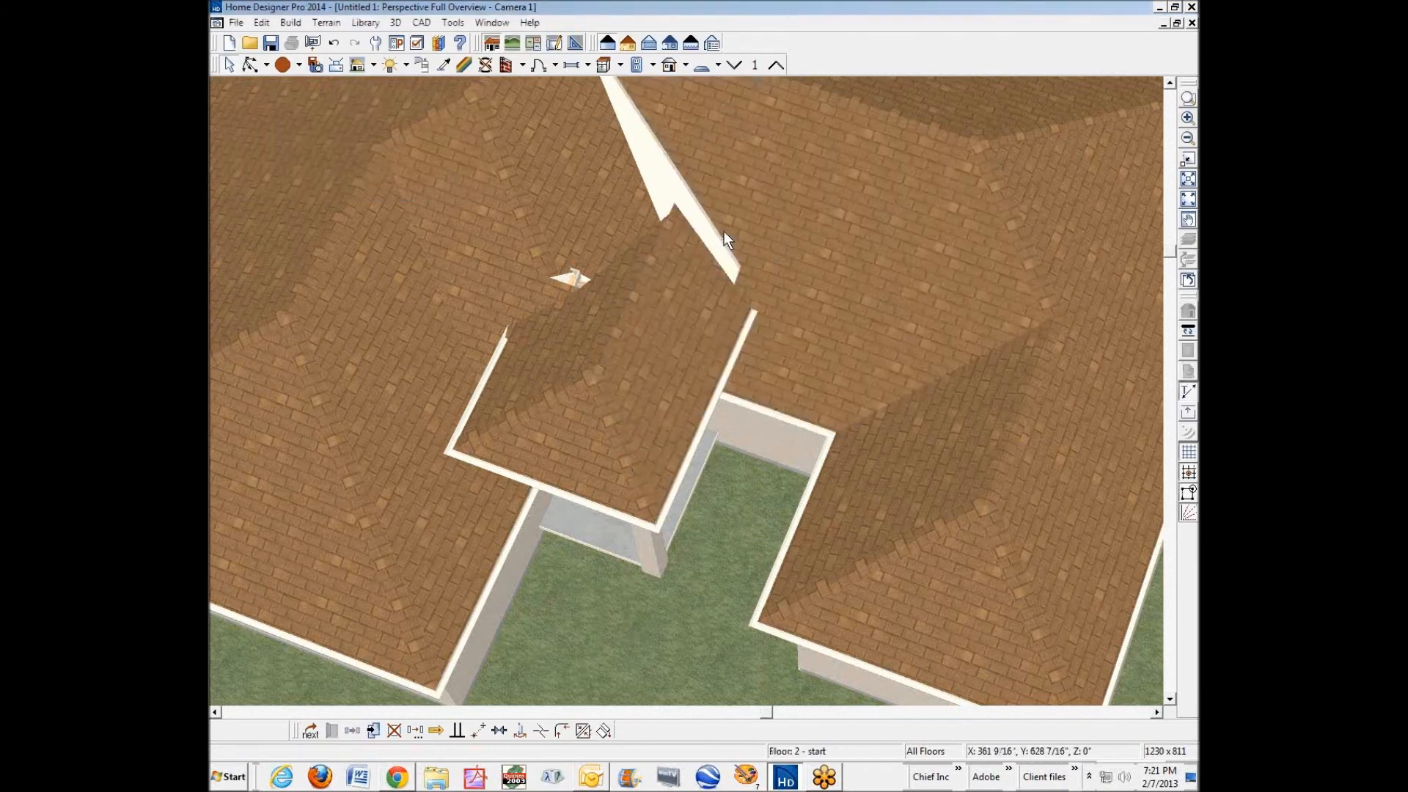
Break the main roof plane's edge at the end of the porch ridge and move its upper corner to the main ridge's end.
click(1169, 82)
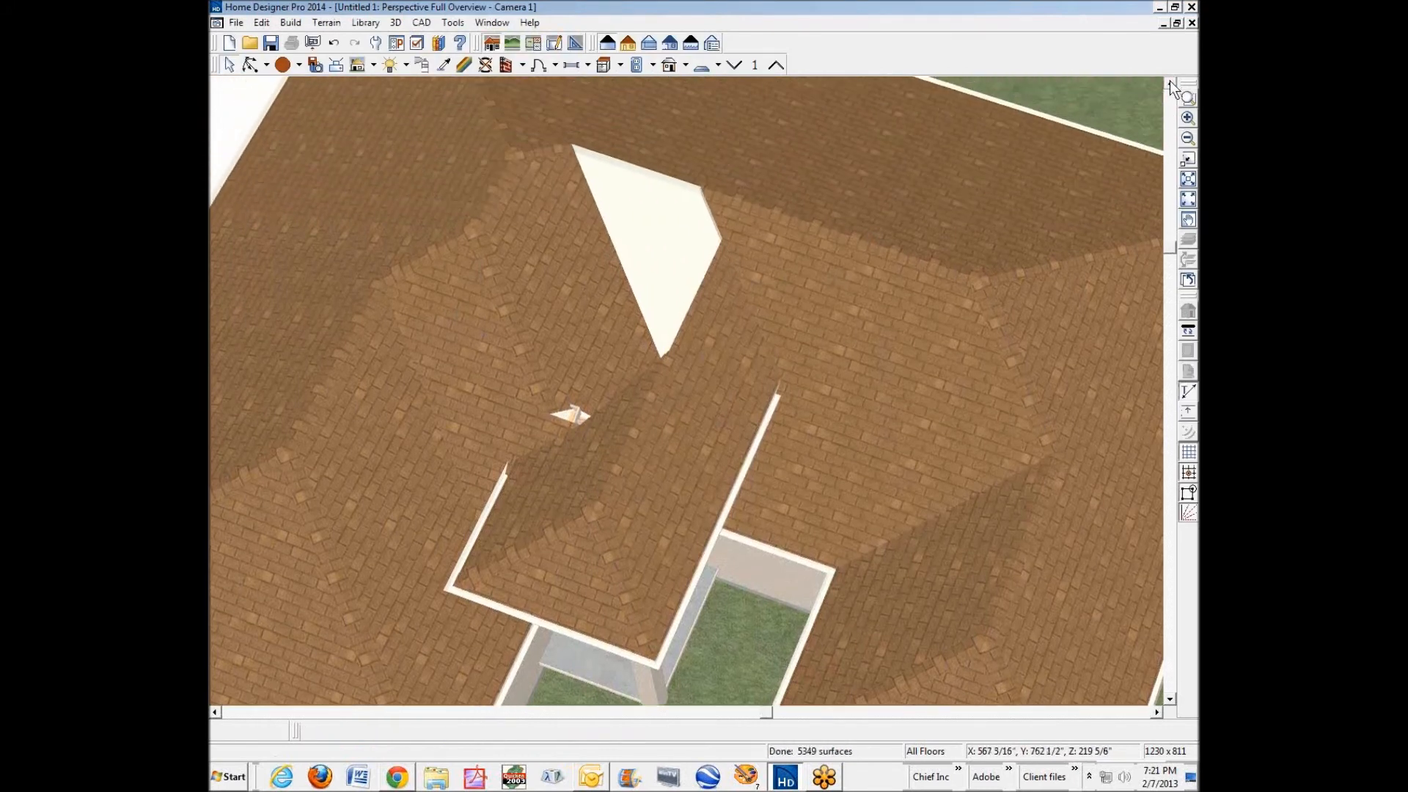
click(1169, 82)
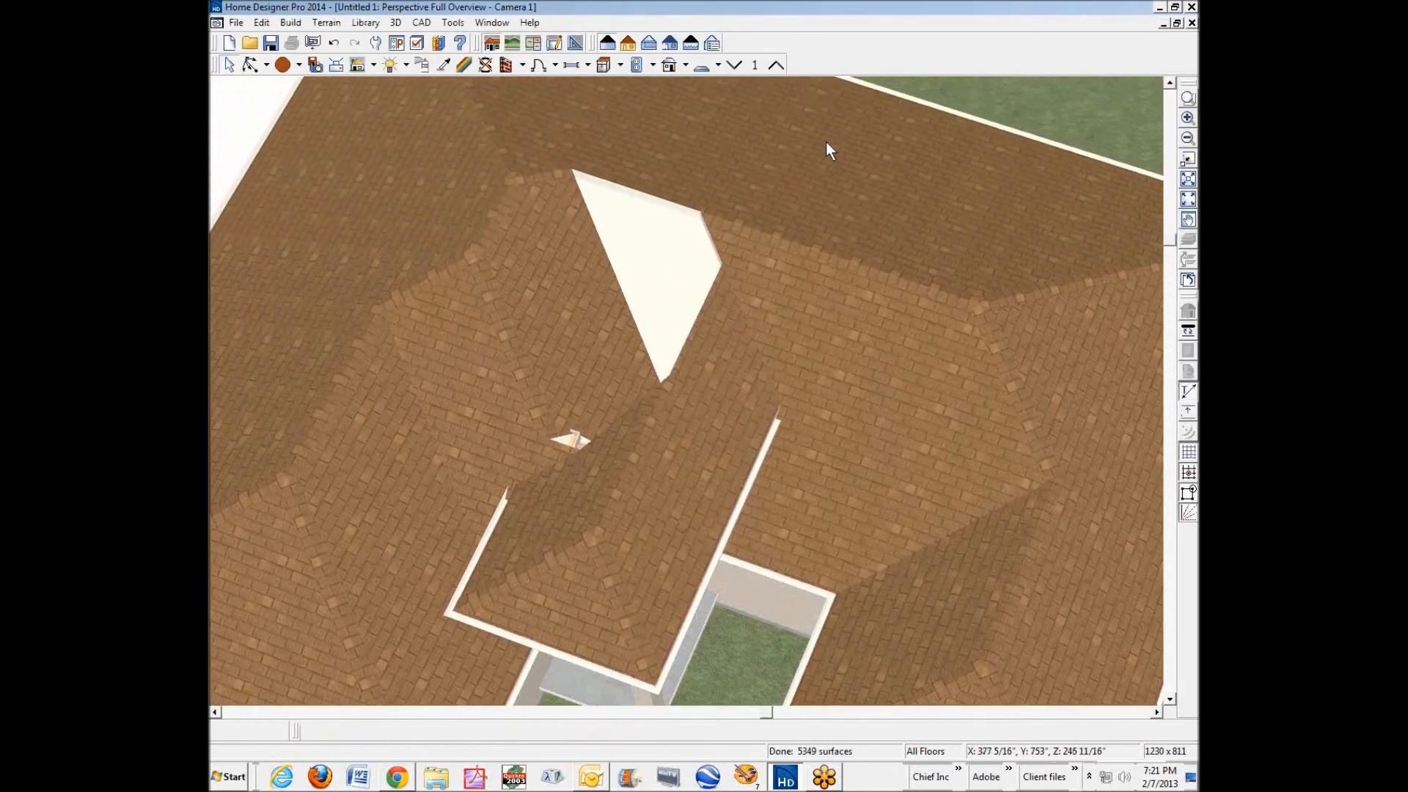
click(737, 242)
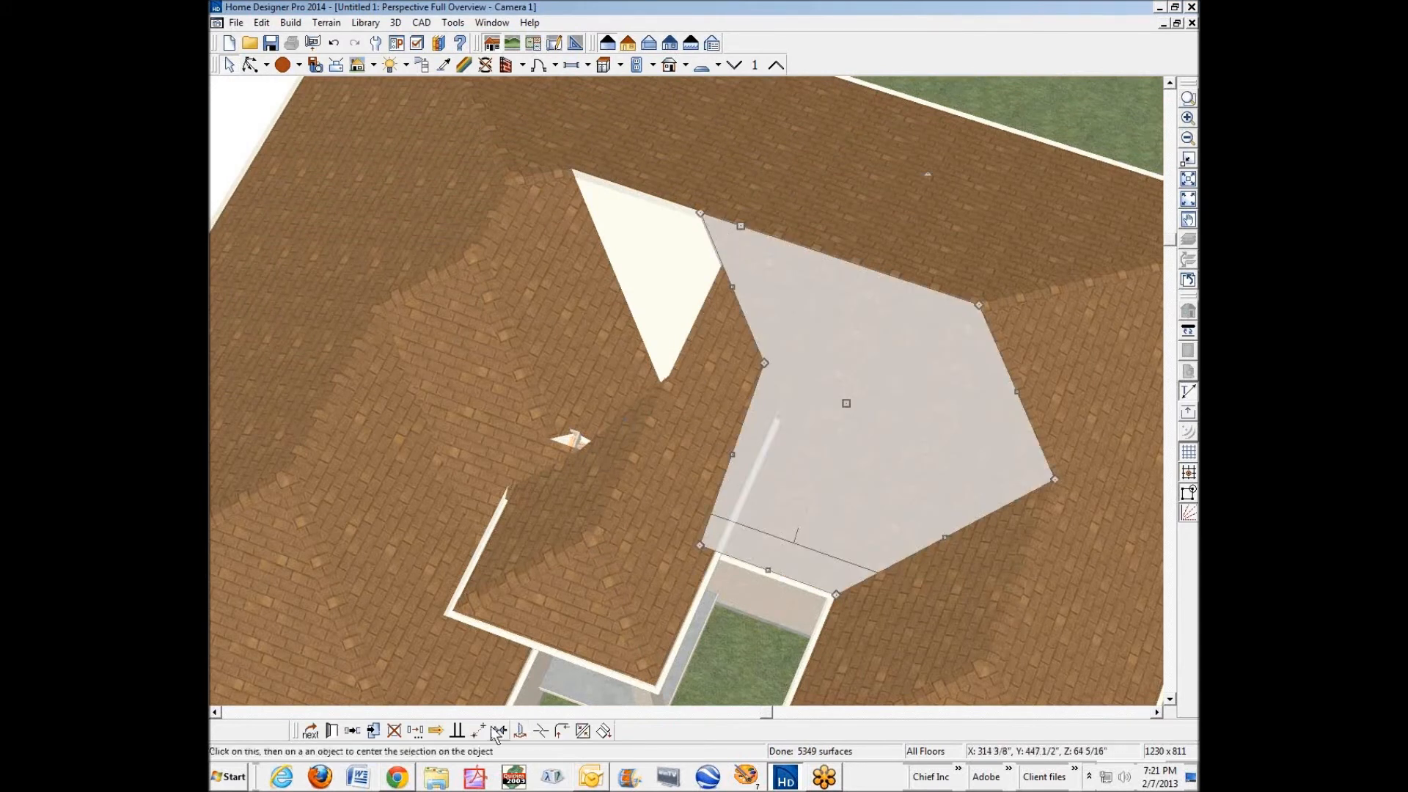
click(541, 732)
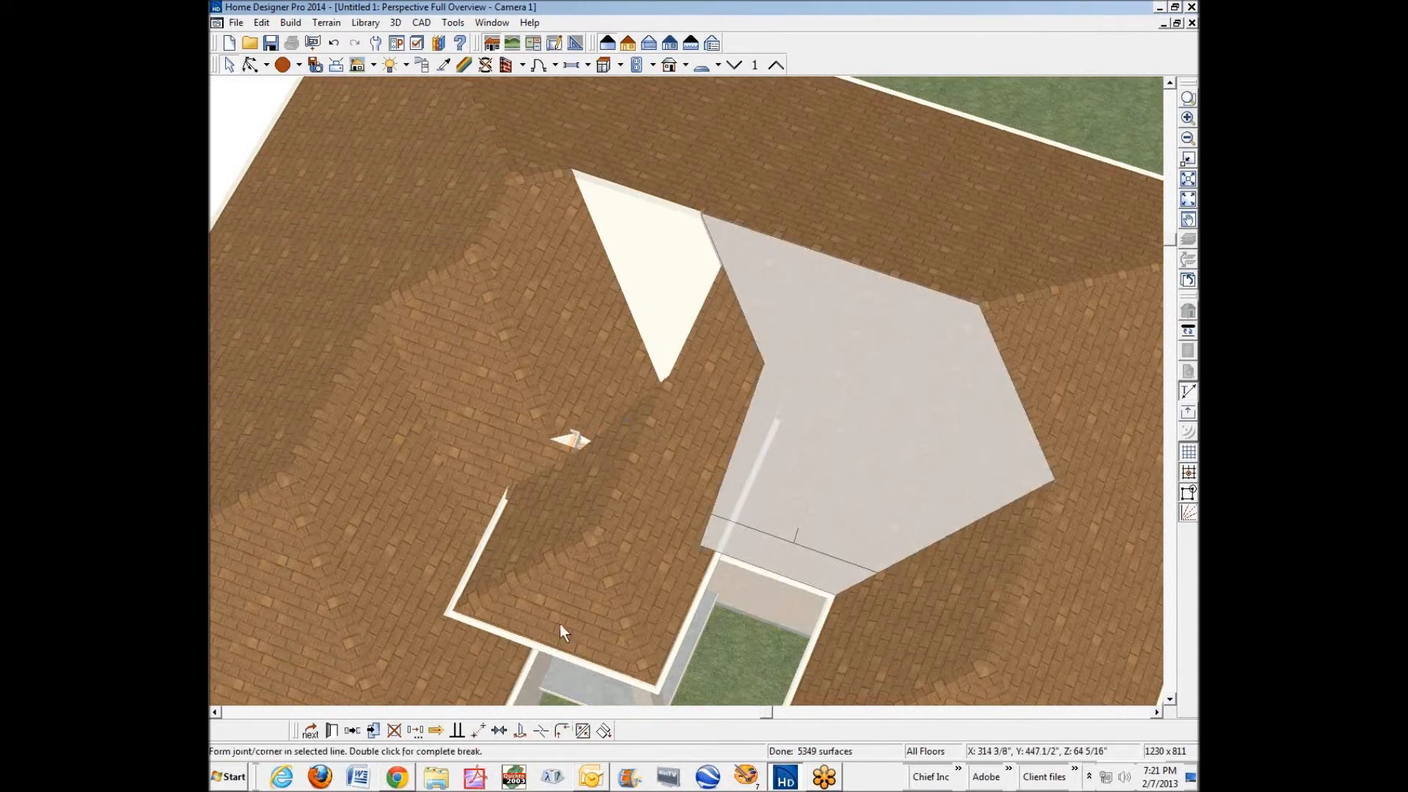
click(724, 266)
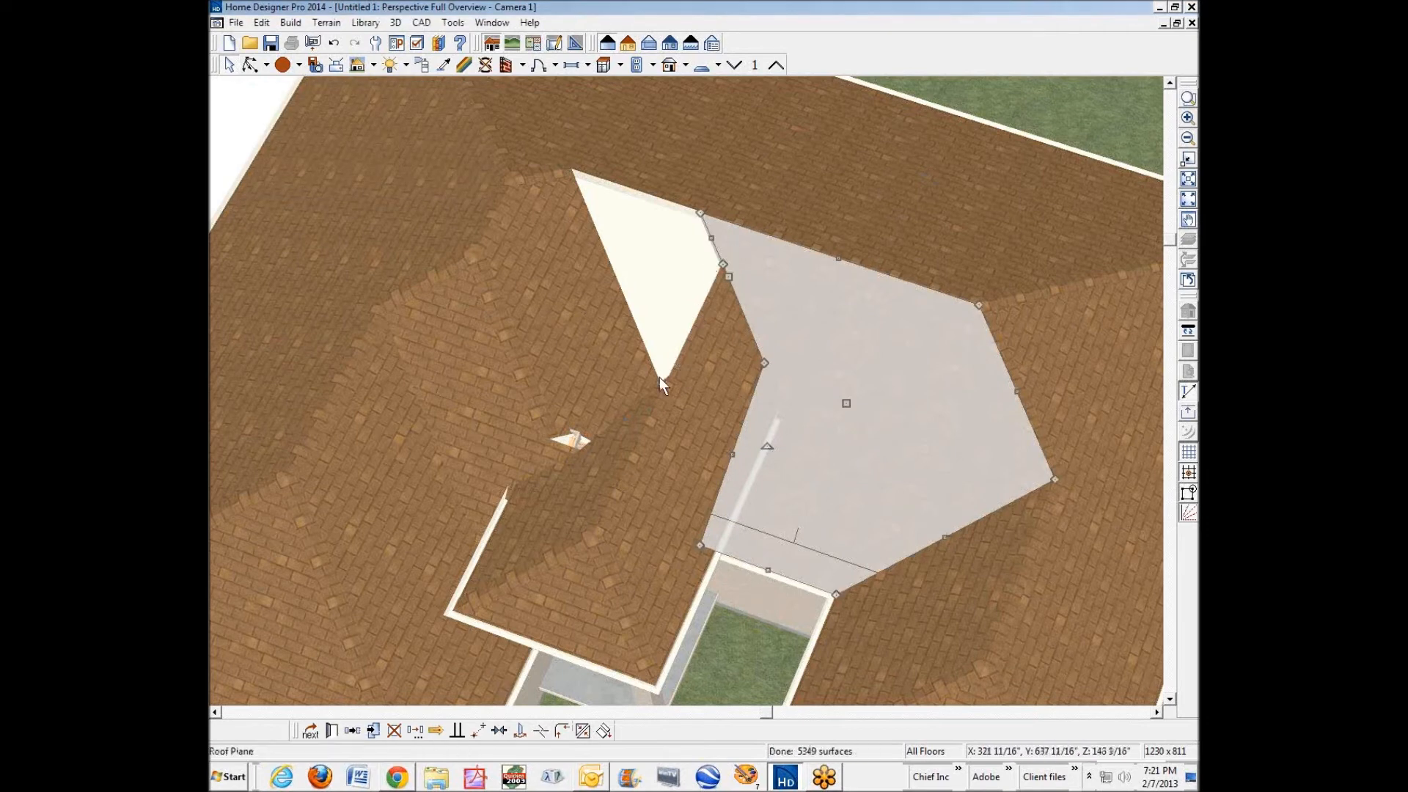
drag(680, 205, 572, 170)
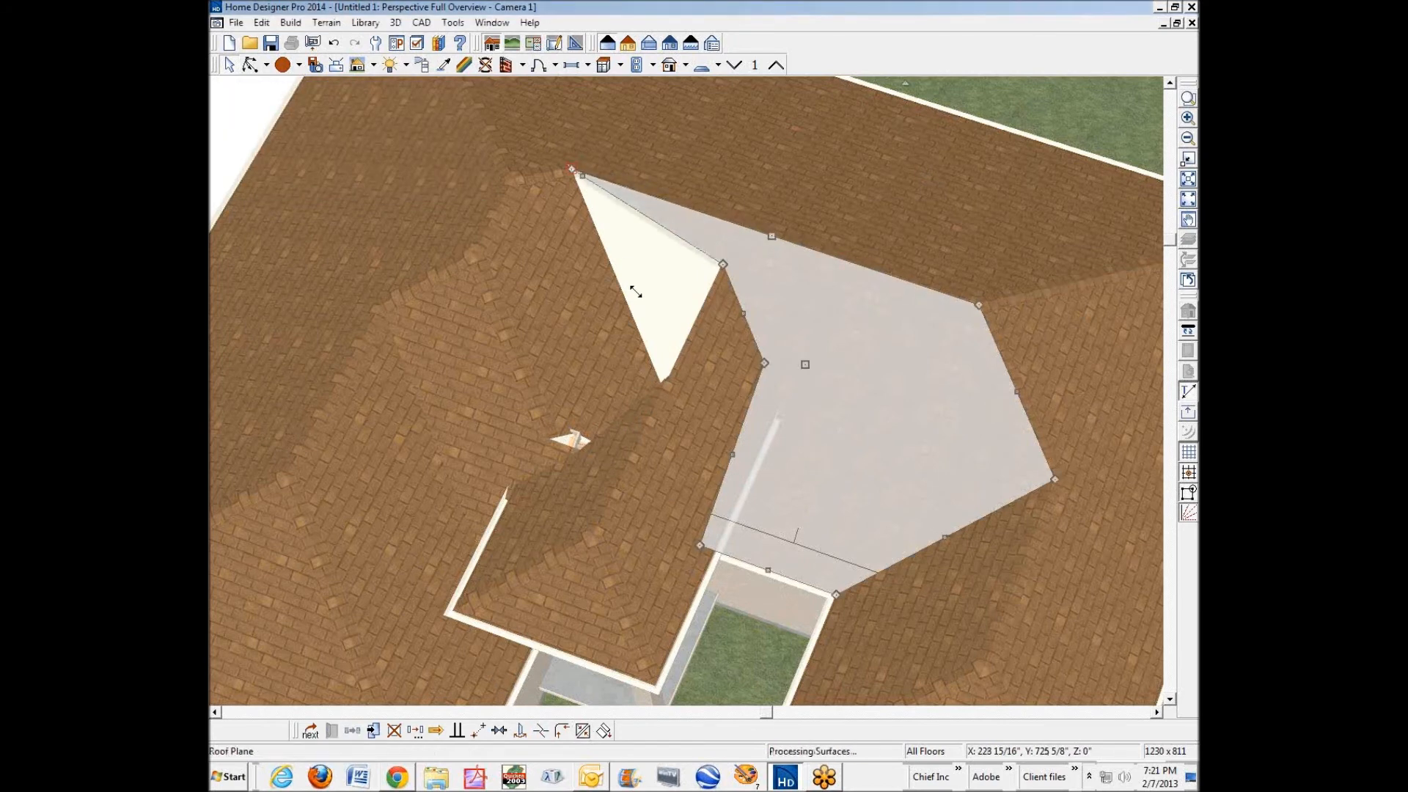
Break the main roof plane's new slanted edge and move the added corner onto the neighboring roof plane's edge to shrink the opening.
click(537, 738)
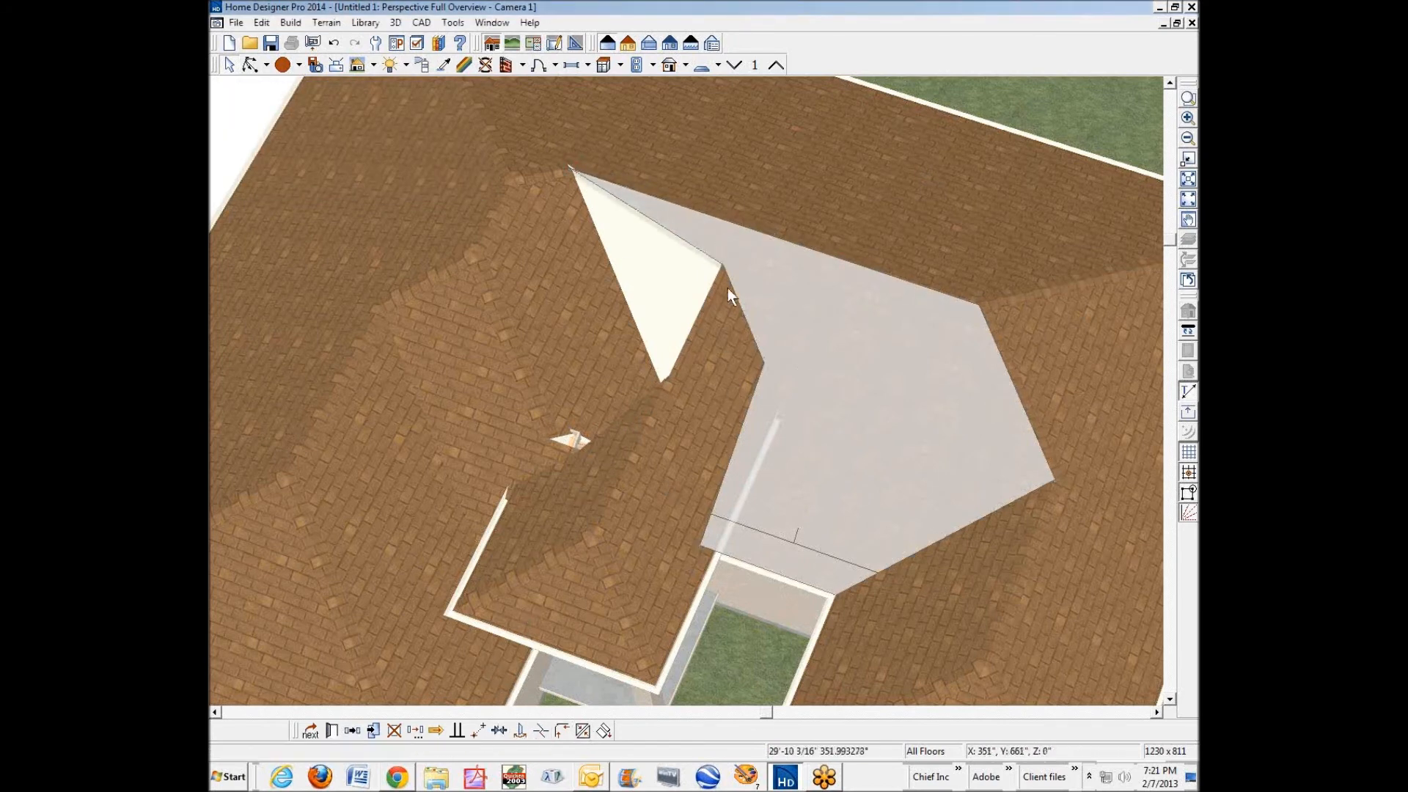
click(689, 241)
drag(690, 241, 623, 289)
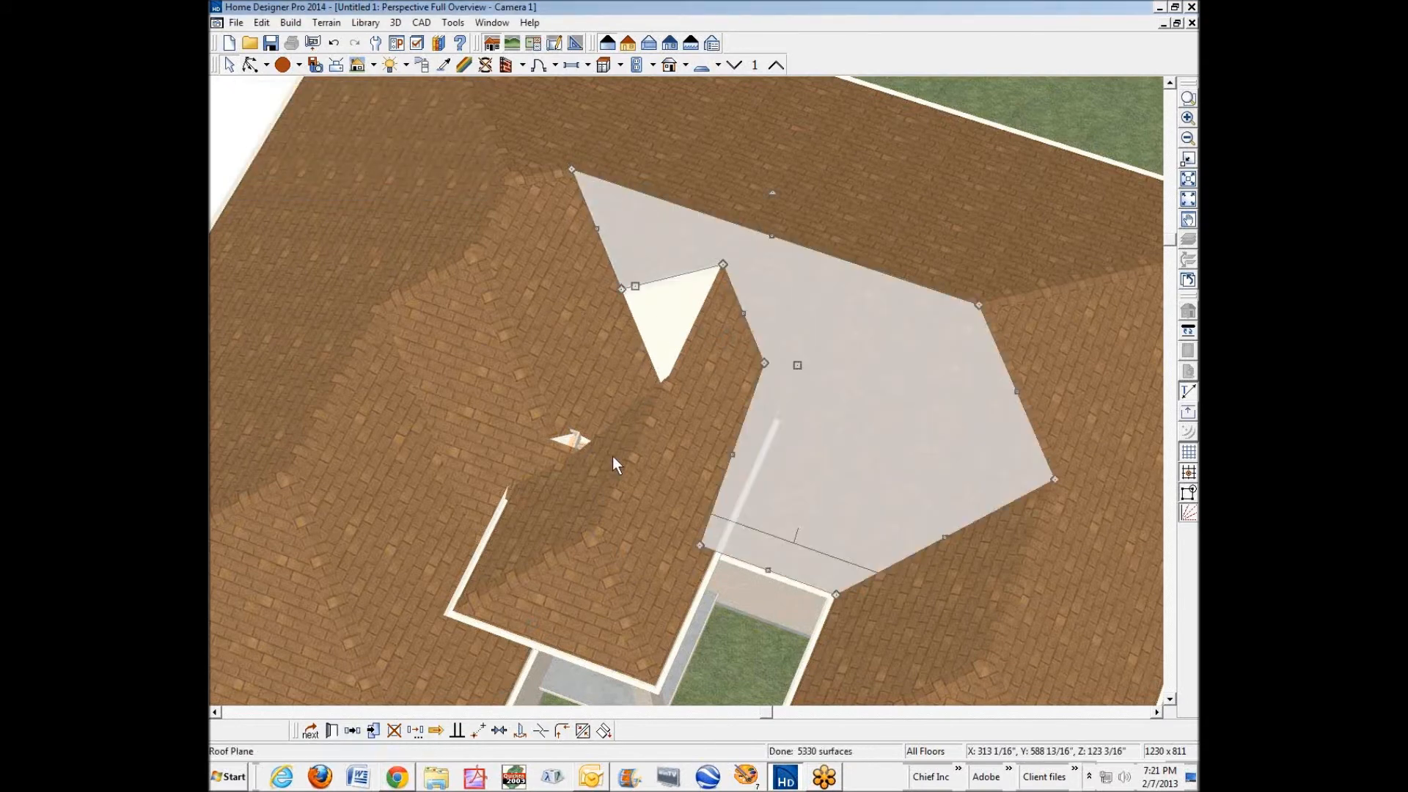
Join the upper edge of the porch's left roof plane to the large main roof plane.
key(Escape)
click(628, 420)
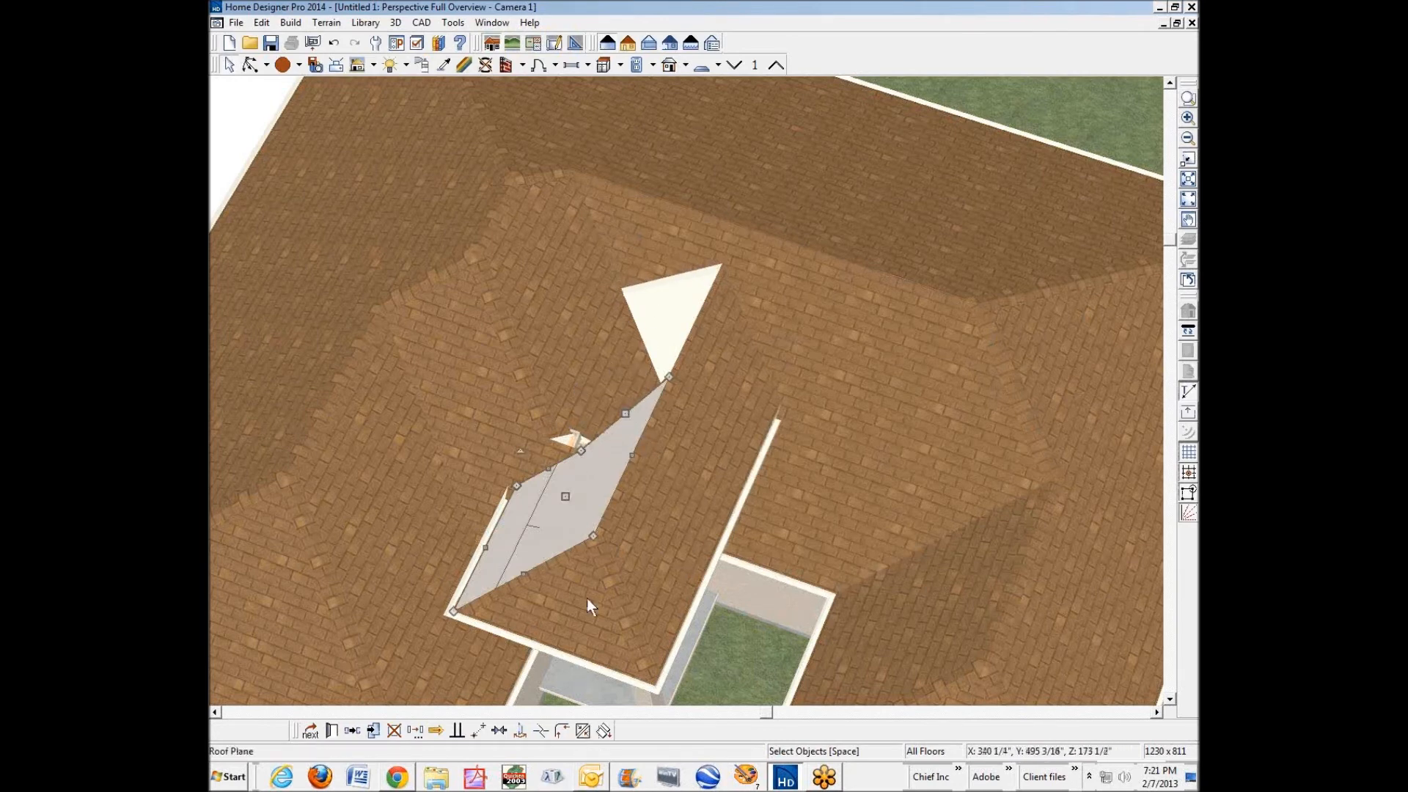
click(583, 731)
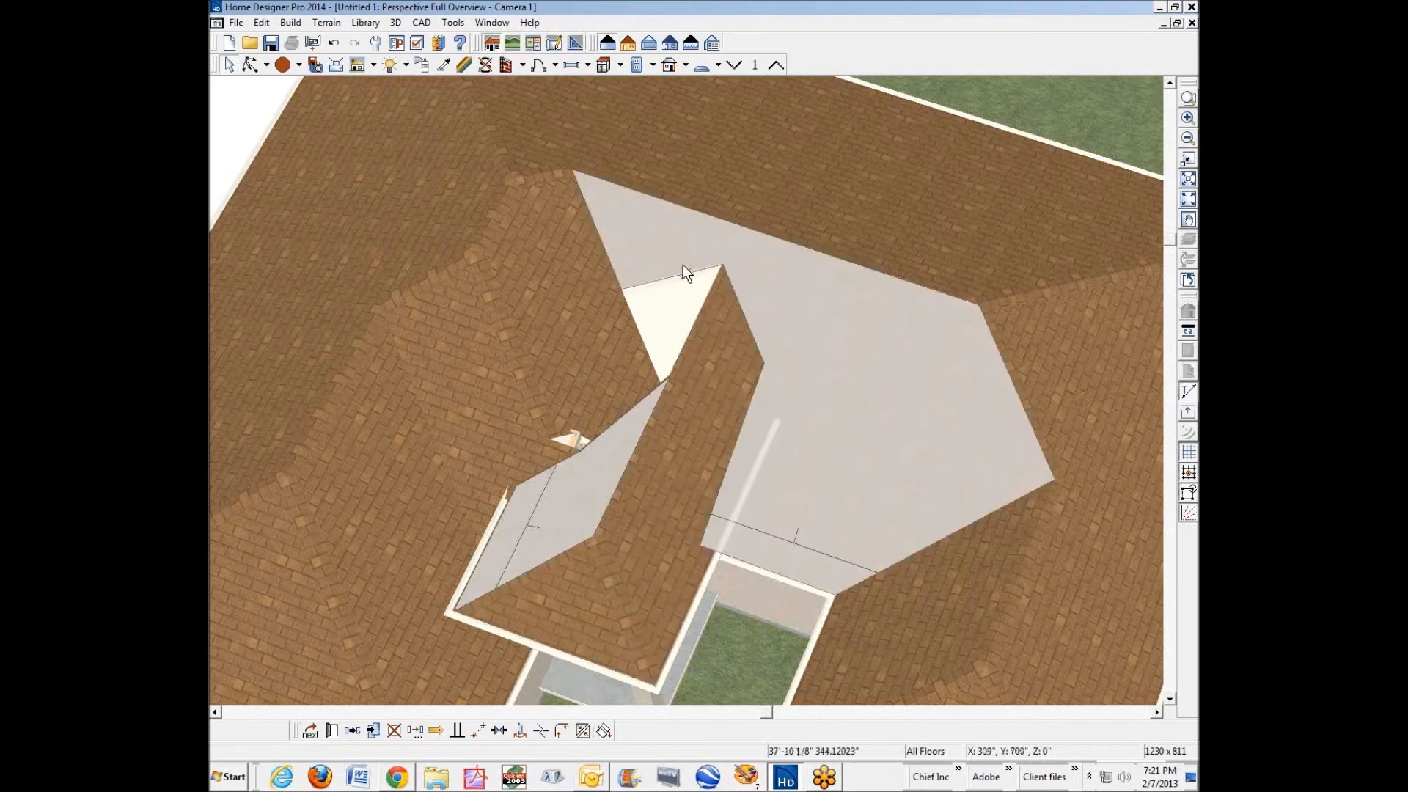
click(670, 279)
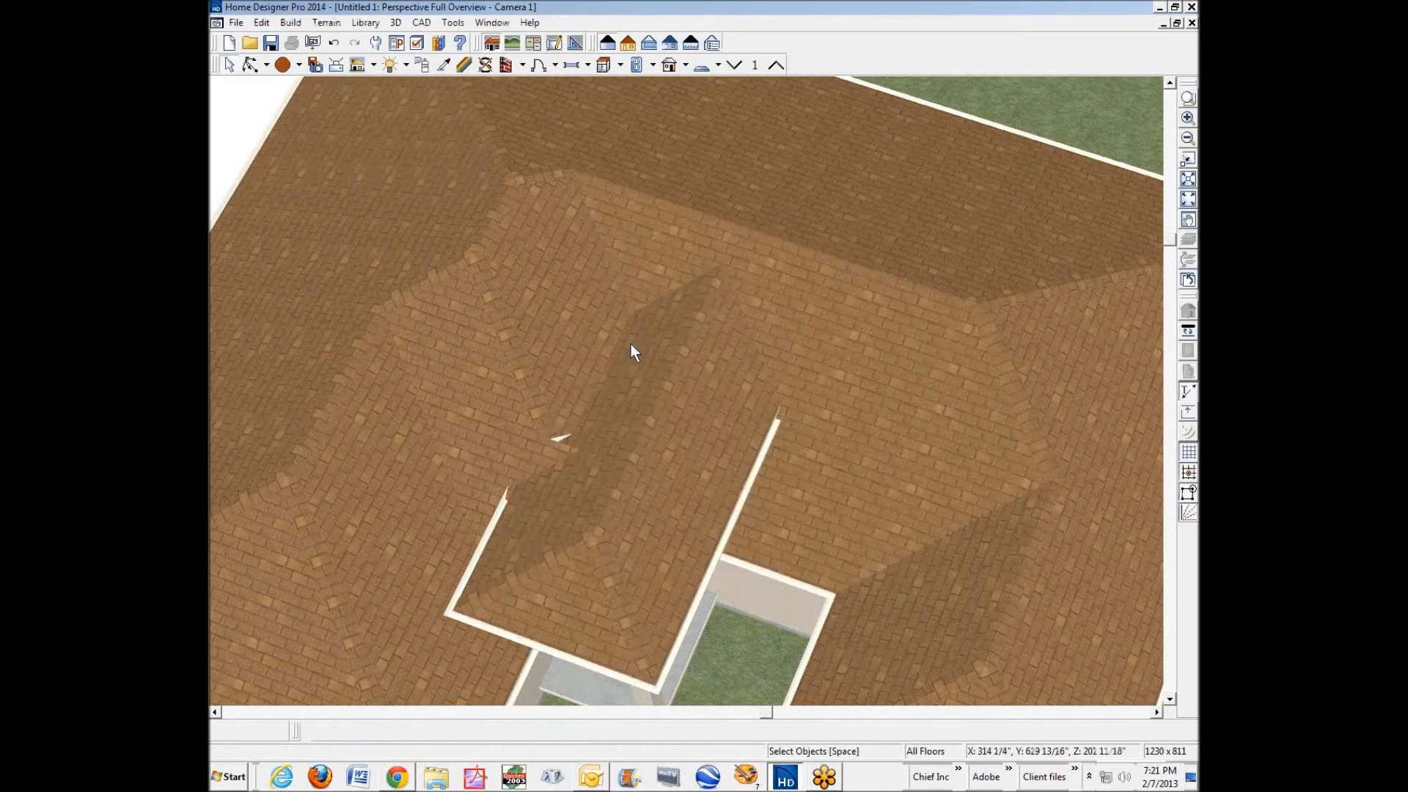
Pull the adjoining roof plane's corner out from under the porch roof to the valley, and join its edge to the large main roof plane.
scroll(500, 466, up, 3)
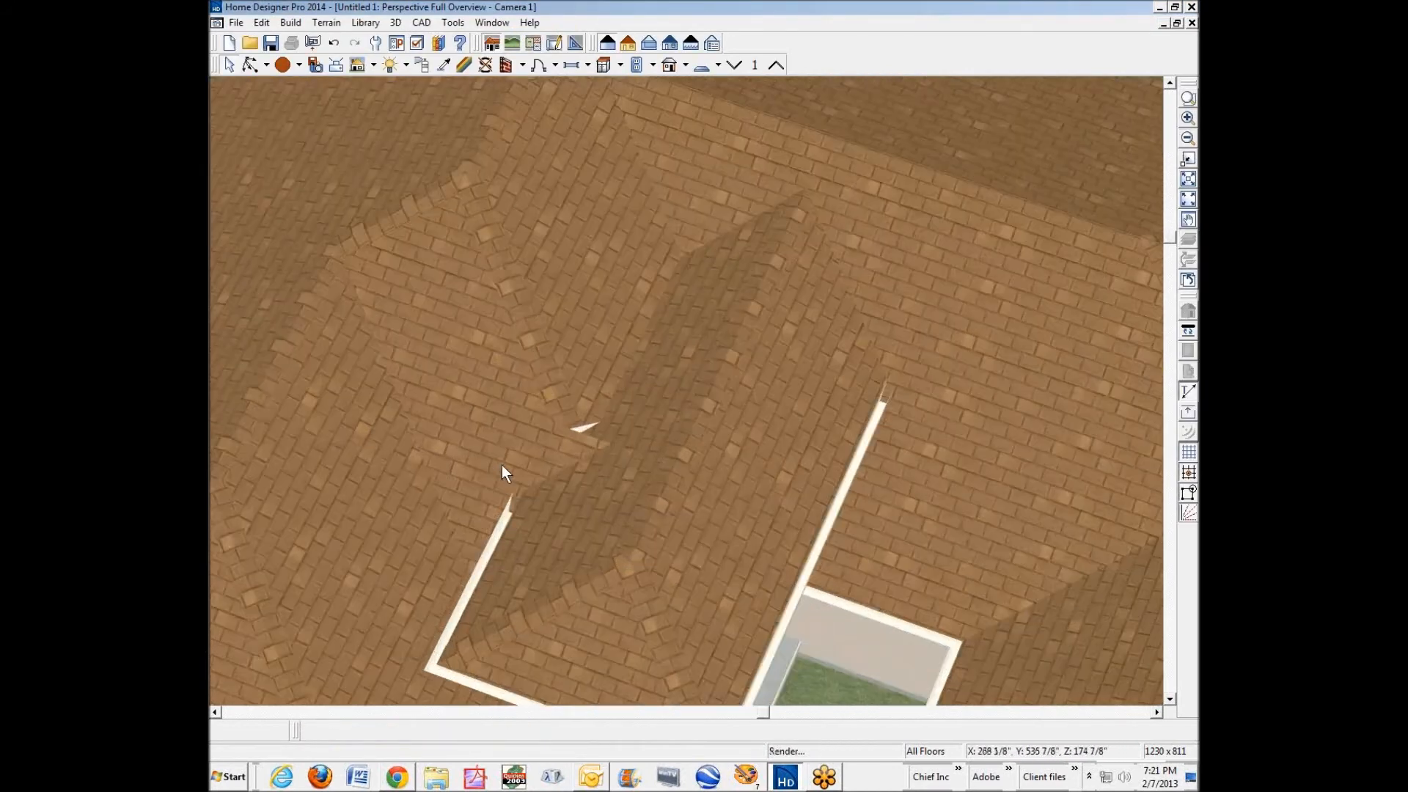
double_click(552, 512)
click(502, 449)
click(503, 365)
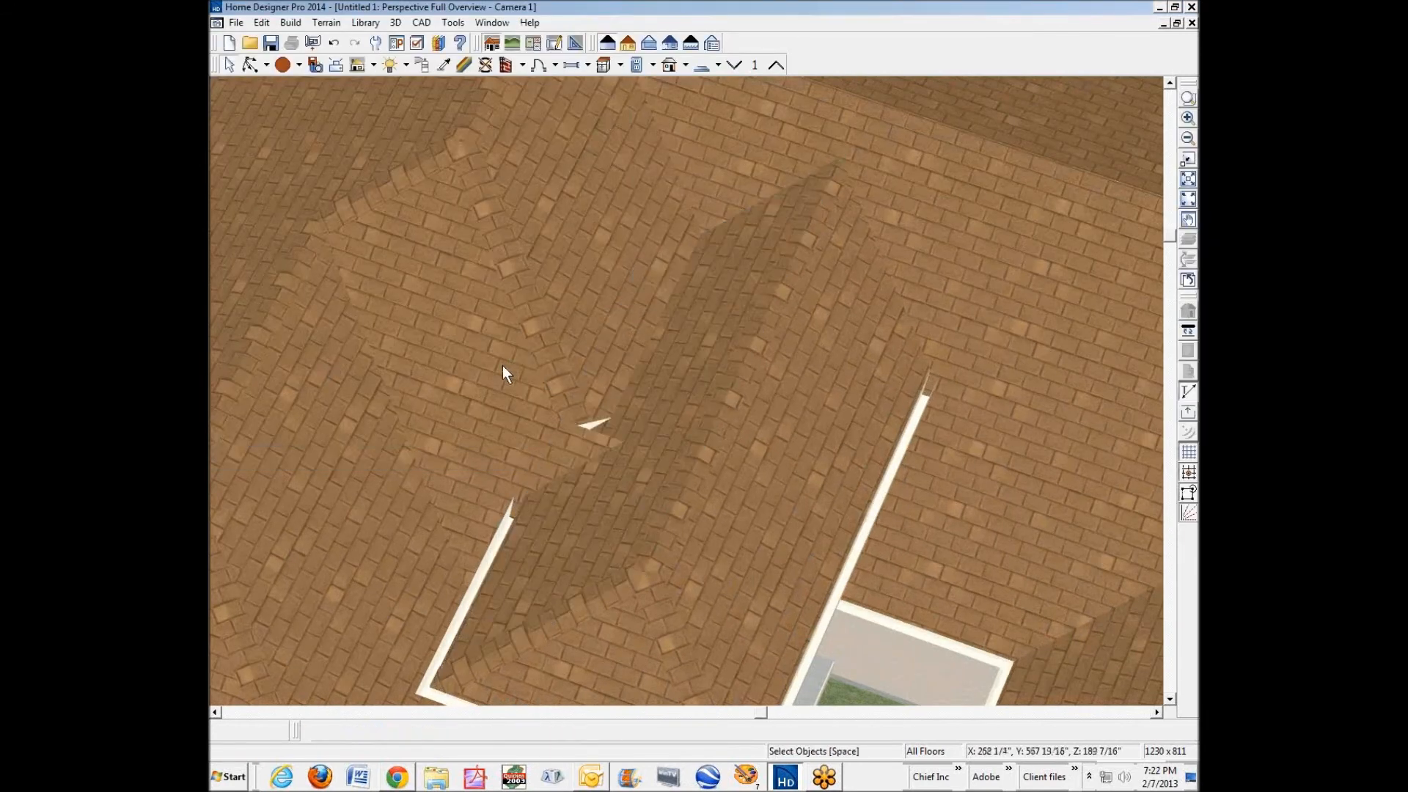
click(595, 500)
click(591, 521)
click(574, 372)
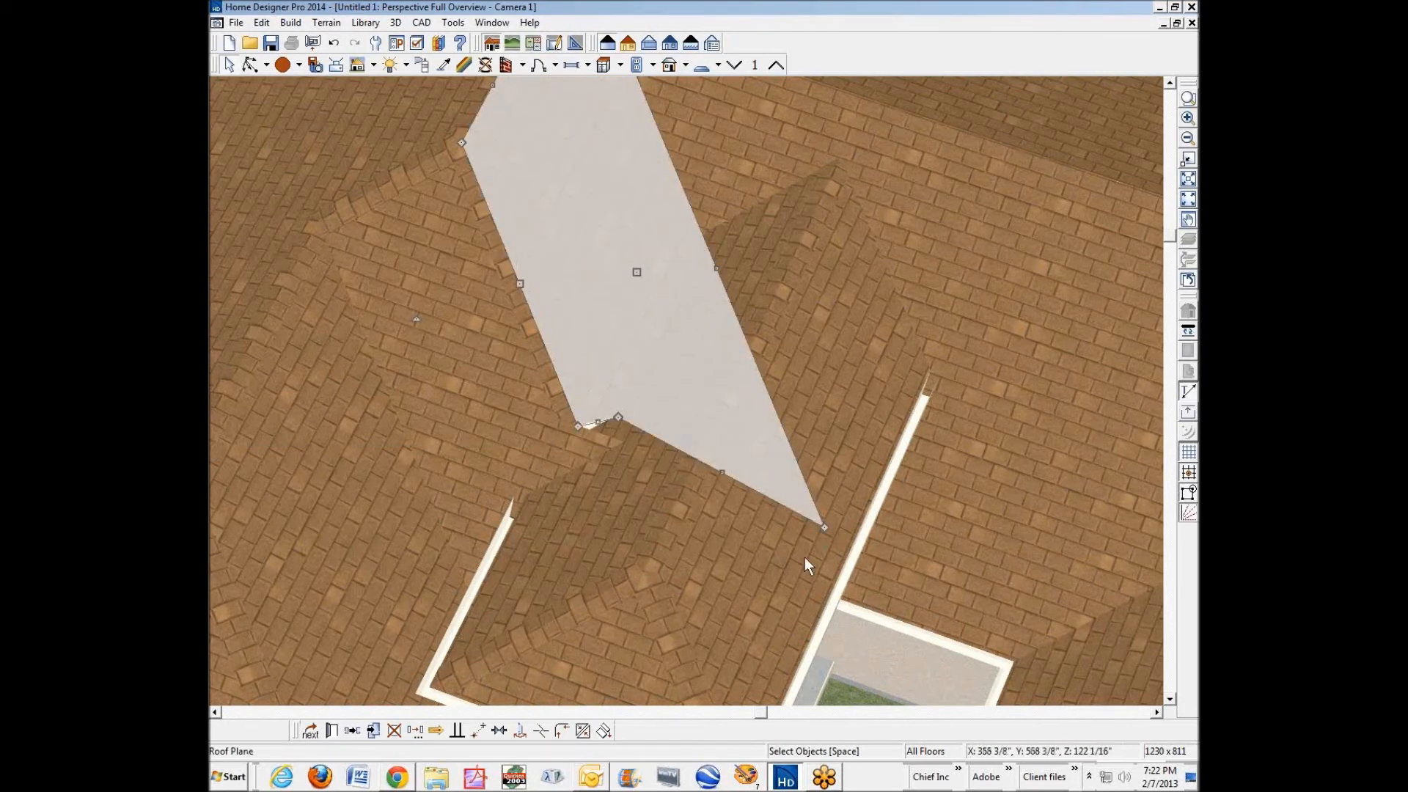
drag(824, 528, 695, 253)
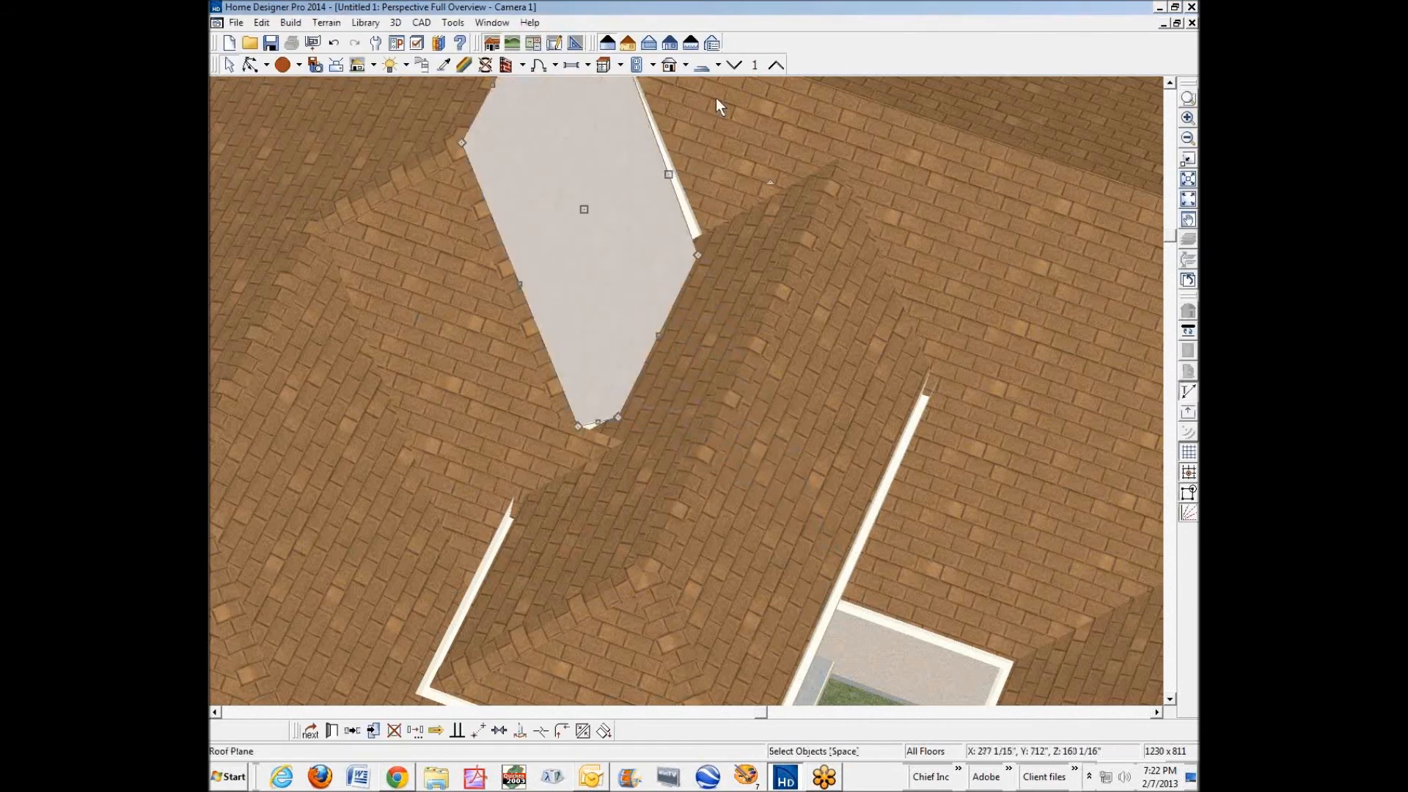
click(585, 731)
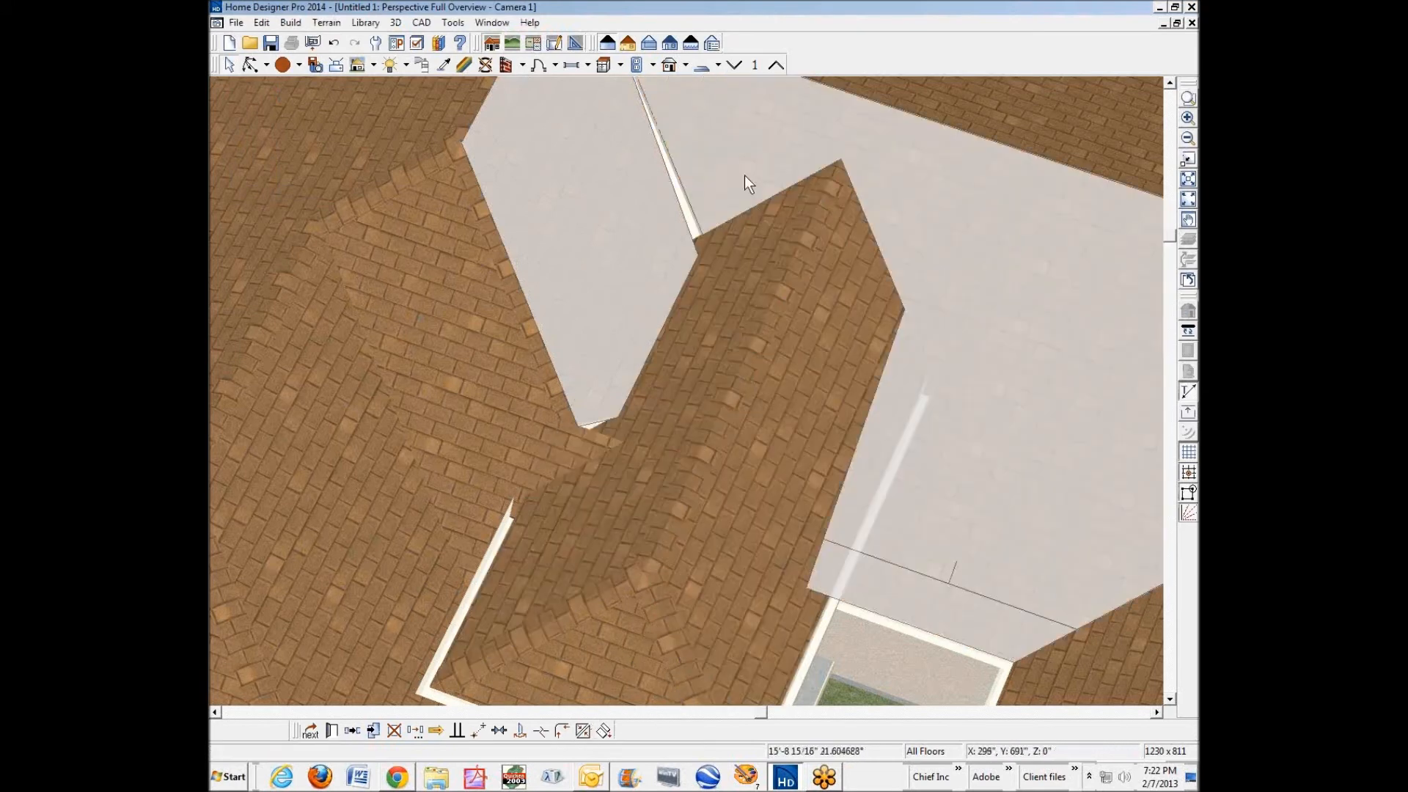
click(689, 165)
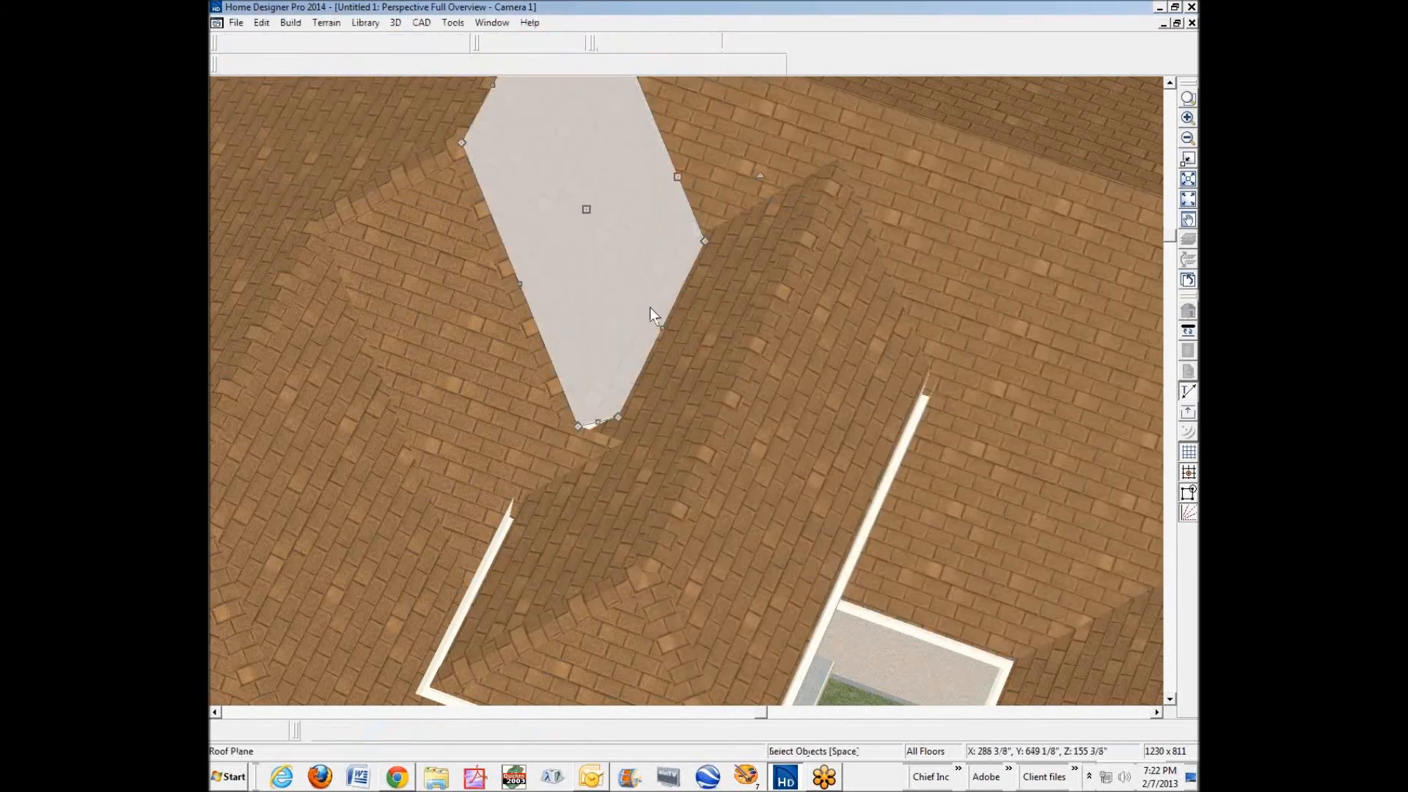
Move that roof plane's lowest corner onto its neighboring corner at the porch roof's left edge.
scroll(541, 456, up, 4)
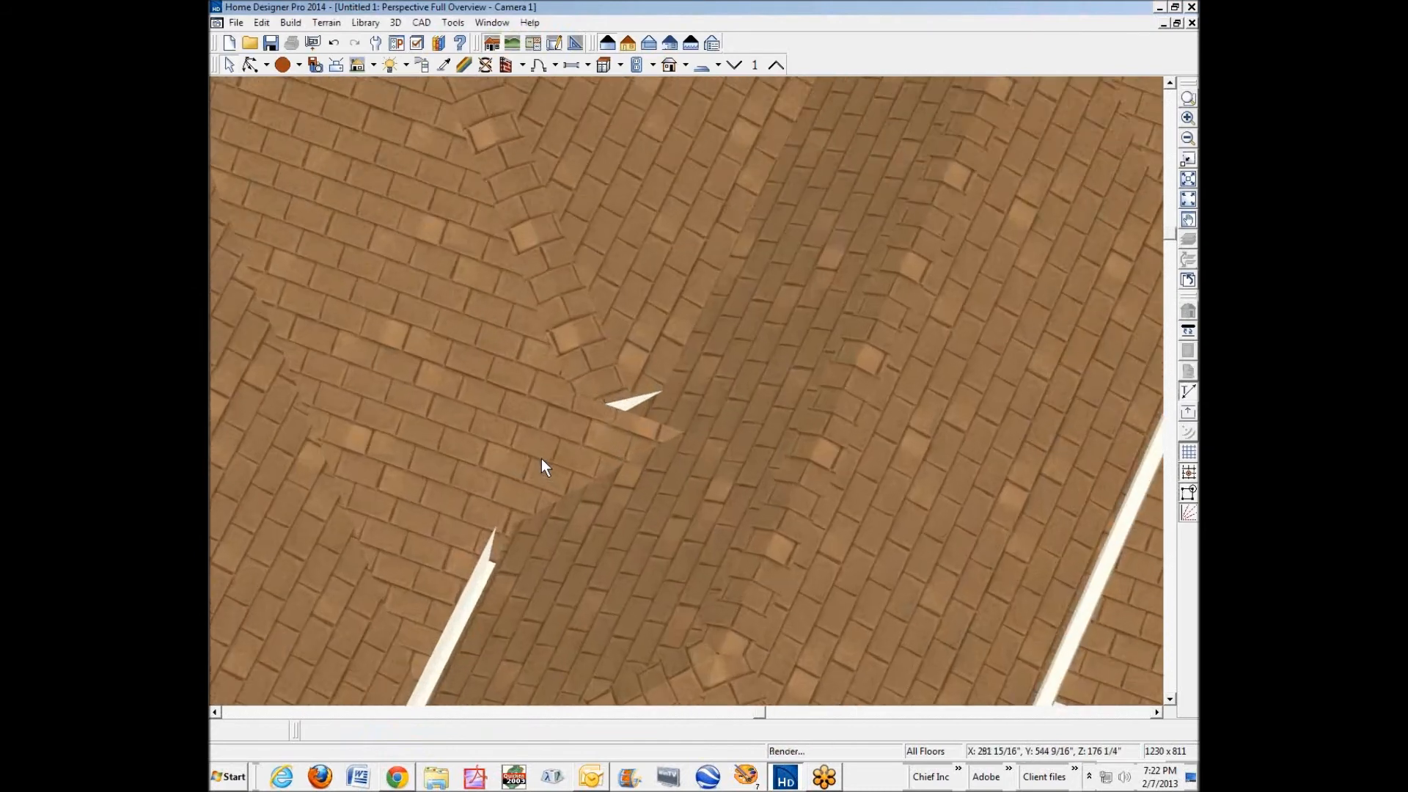
click(648, 351)
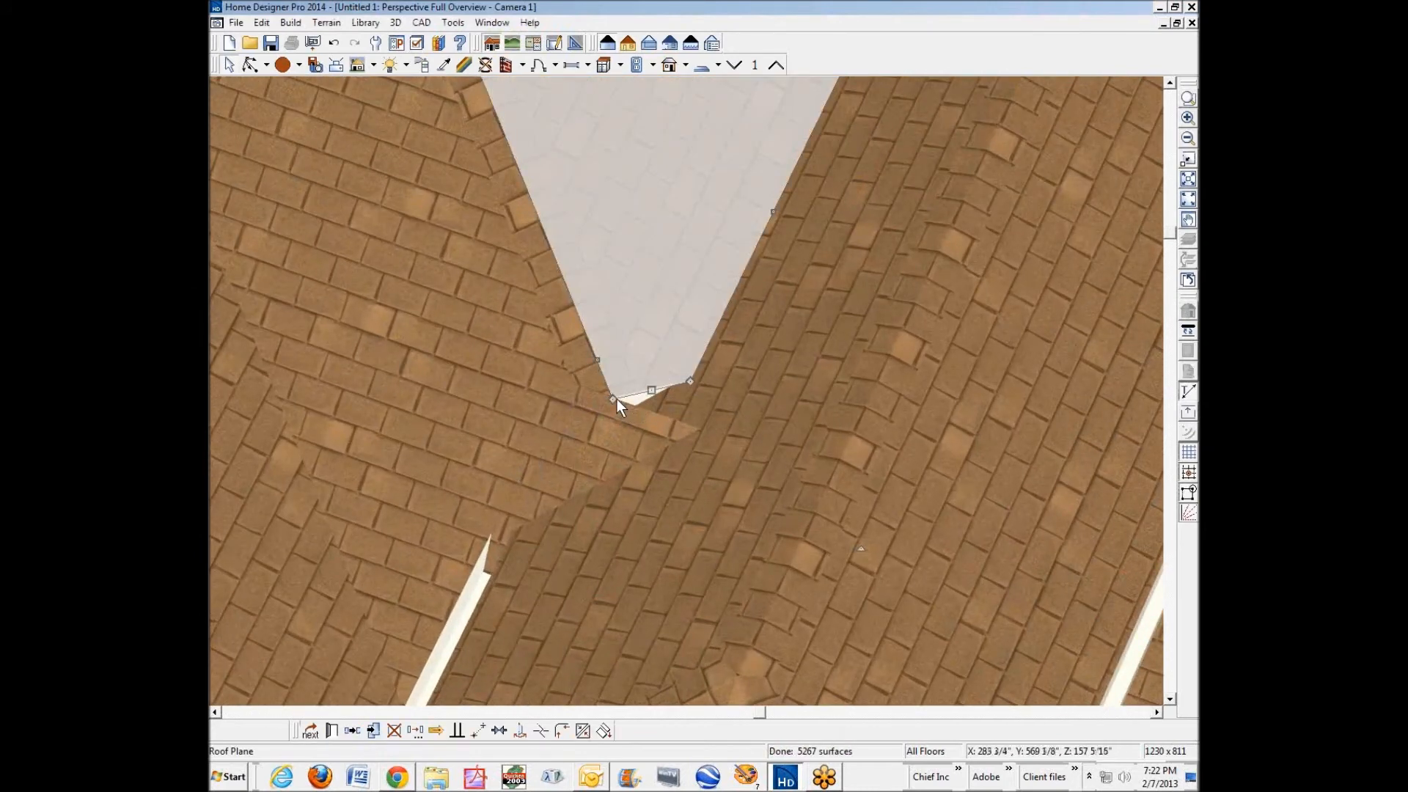
drag(615, 399, 686, 383)
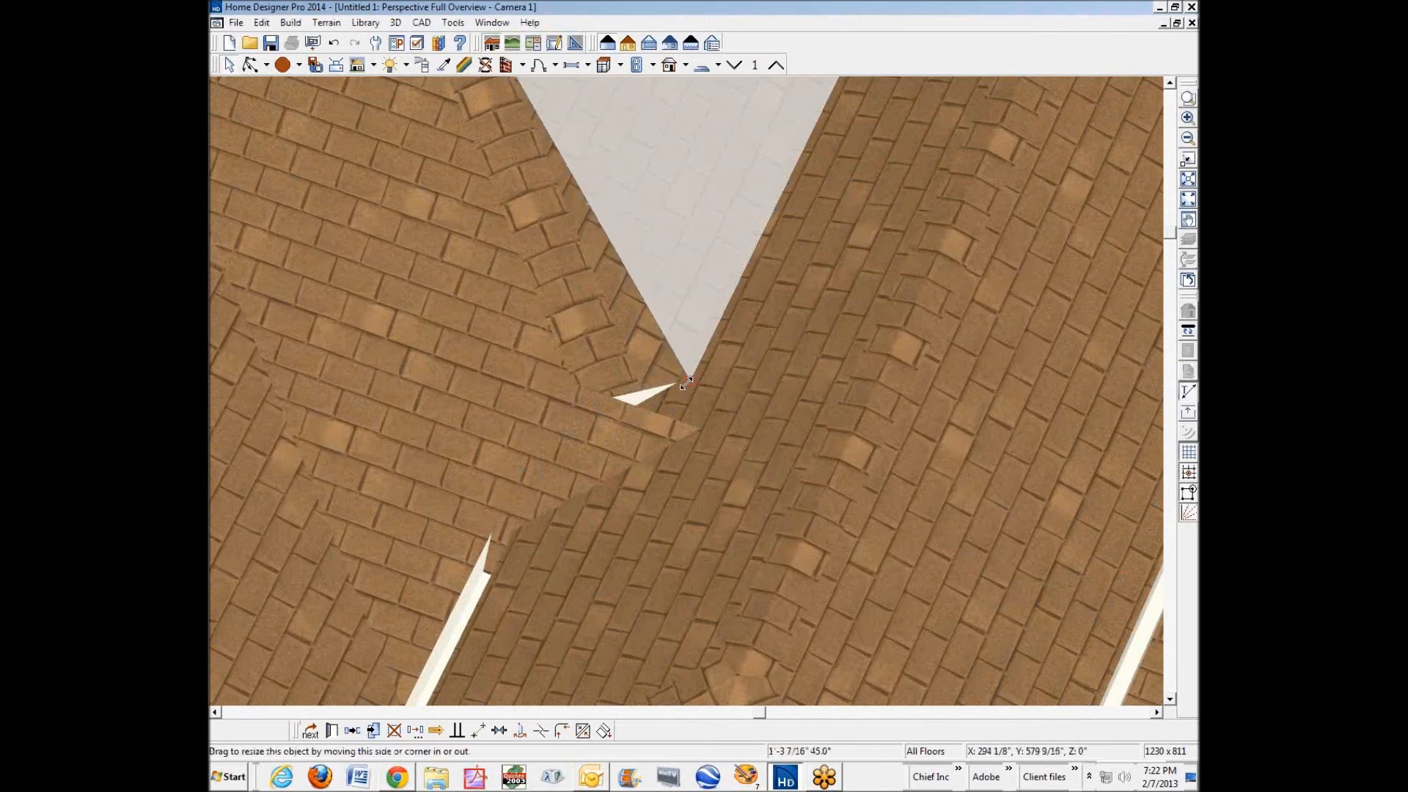
scroll(690, 377, down, 5)
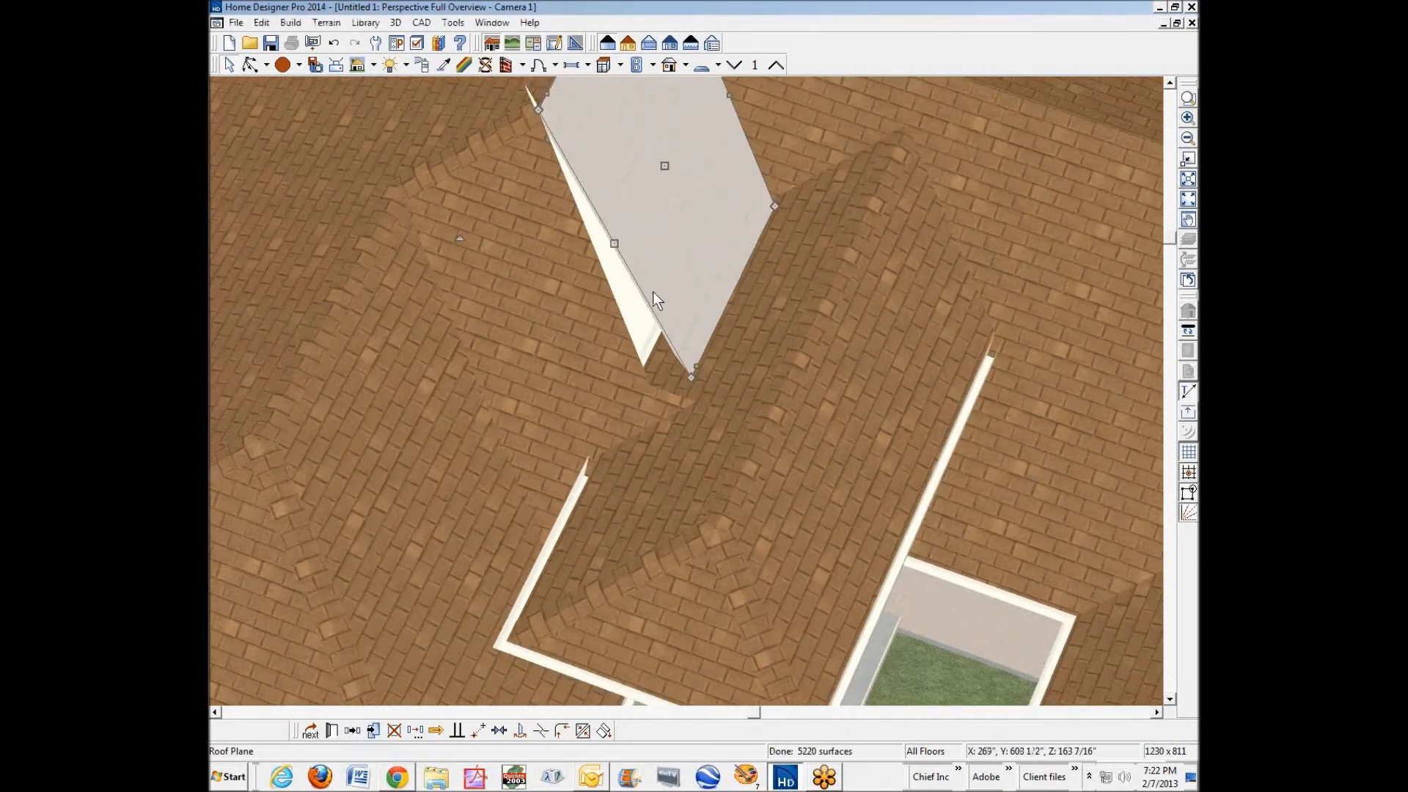
Join the roof plane's slanted lower edge to the adjoining roof plane over the garage side to close the opening.
click(585, 731)
click(613, 315)
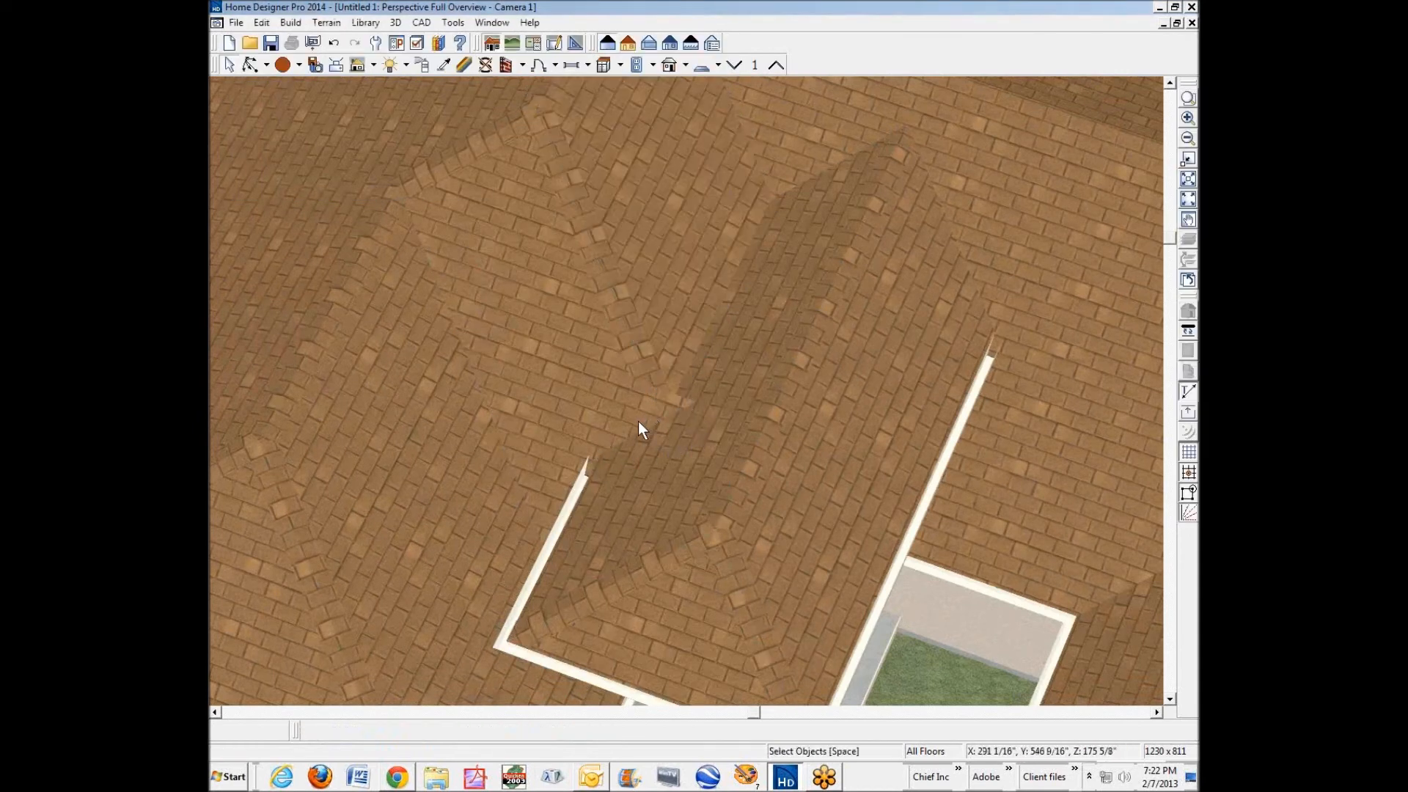
Move the garage-side roof plane's protruding corner onto its neighboring corner, and join the remaining short edge to the adjoining roof plane.
scroll(638, 423, up, 6)
click(763, 381)
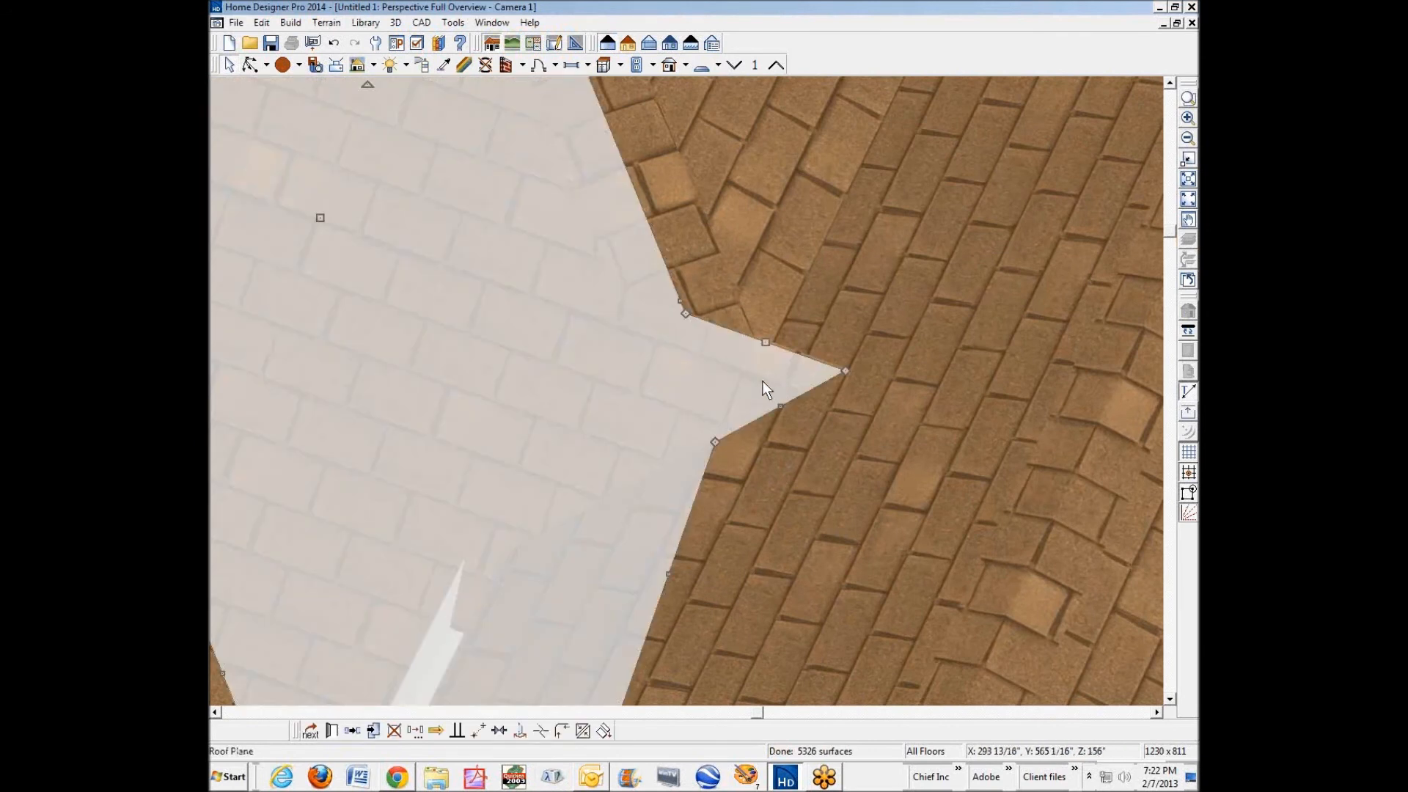
drag(844, 372, 689, 321)
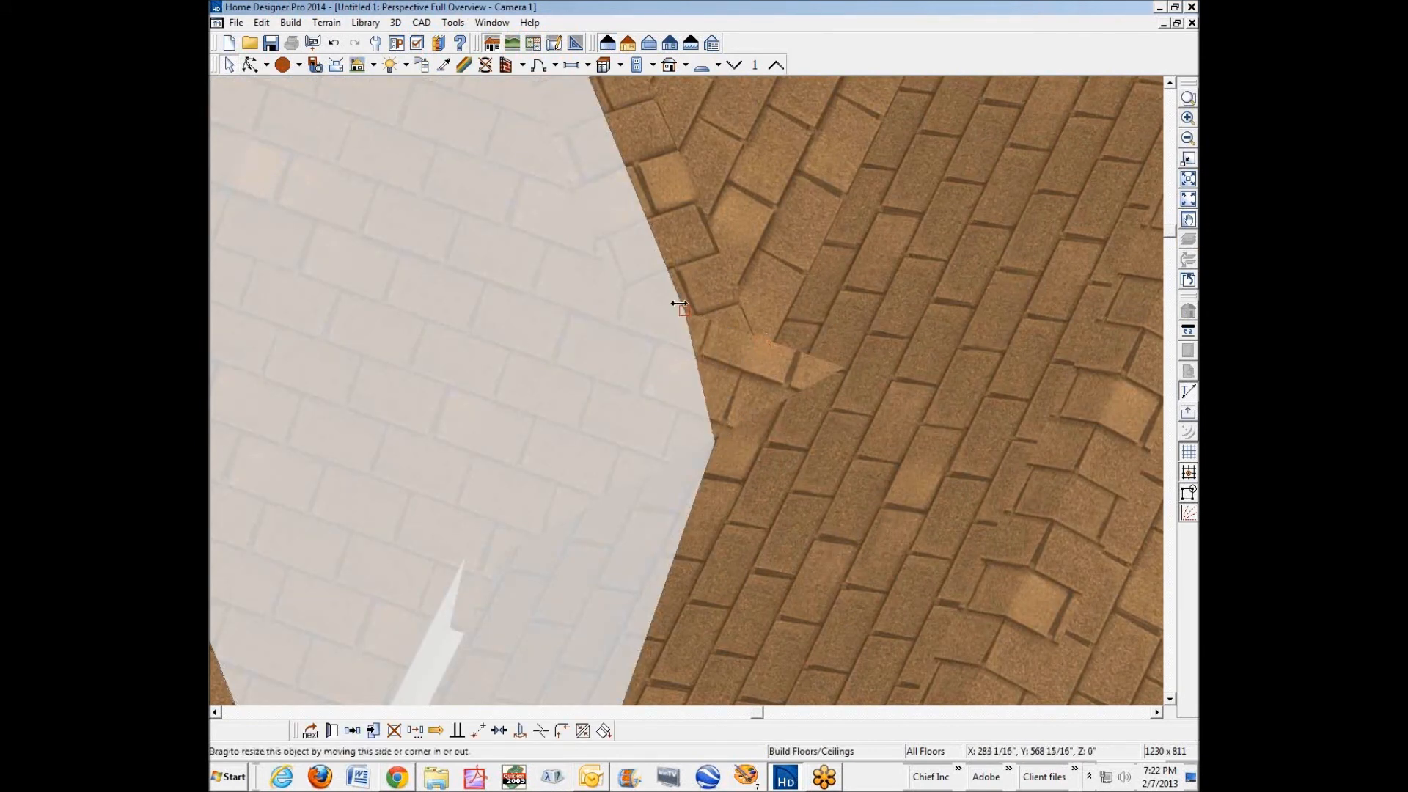
click(844, 445)
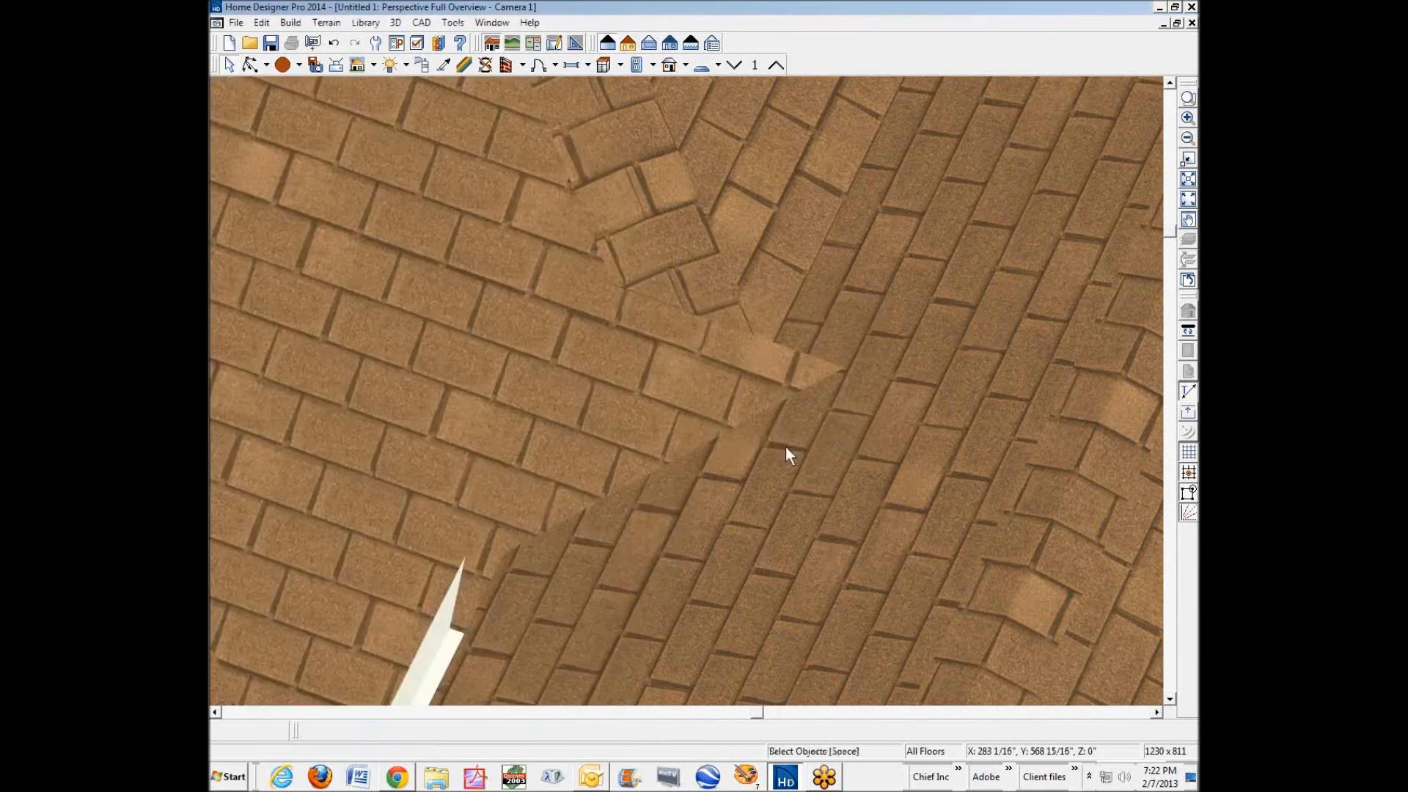
click(687, 378)
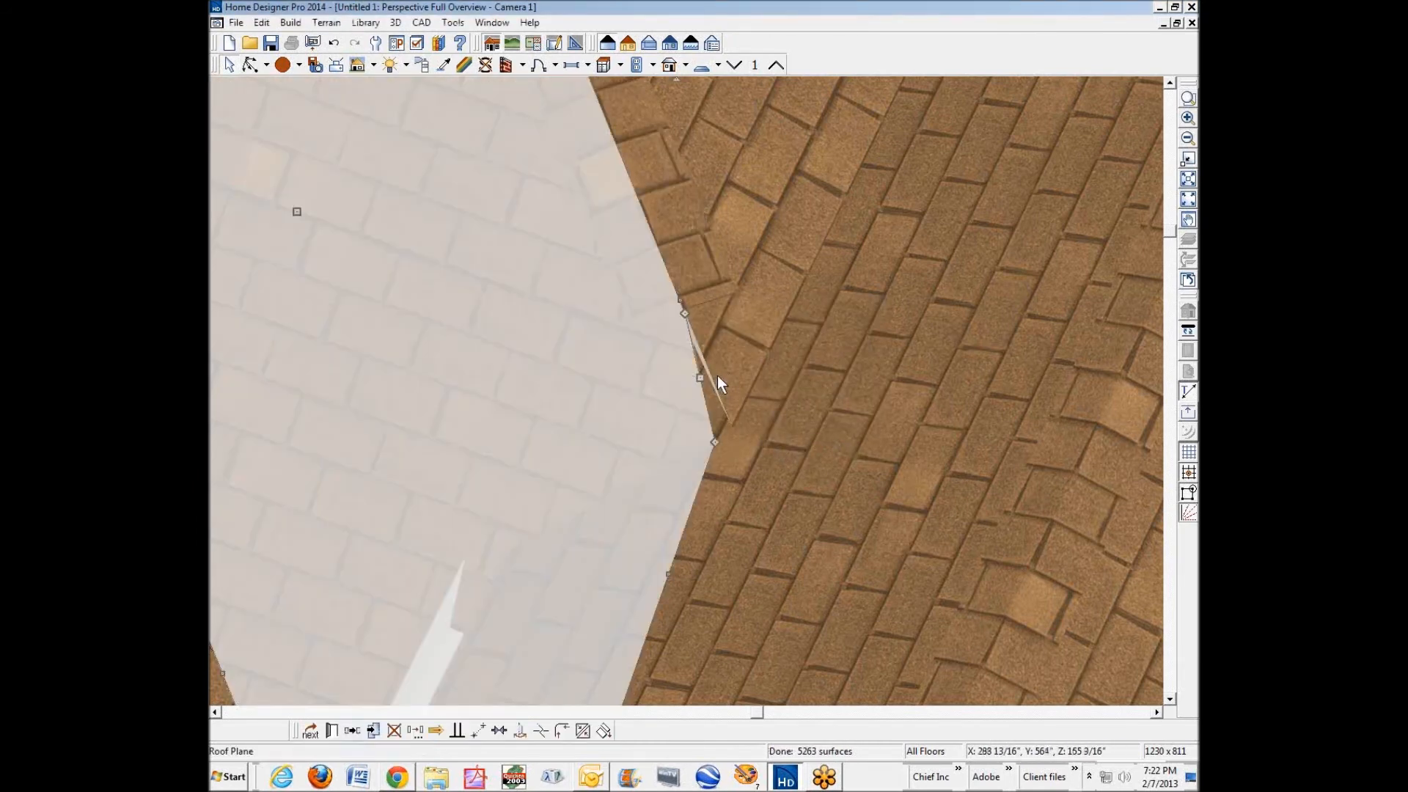
click(583, 732)
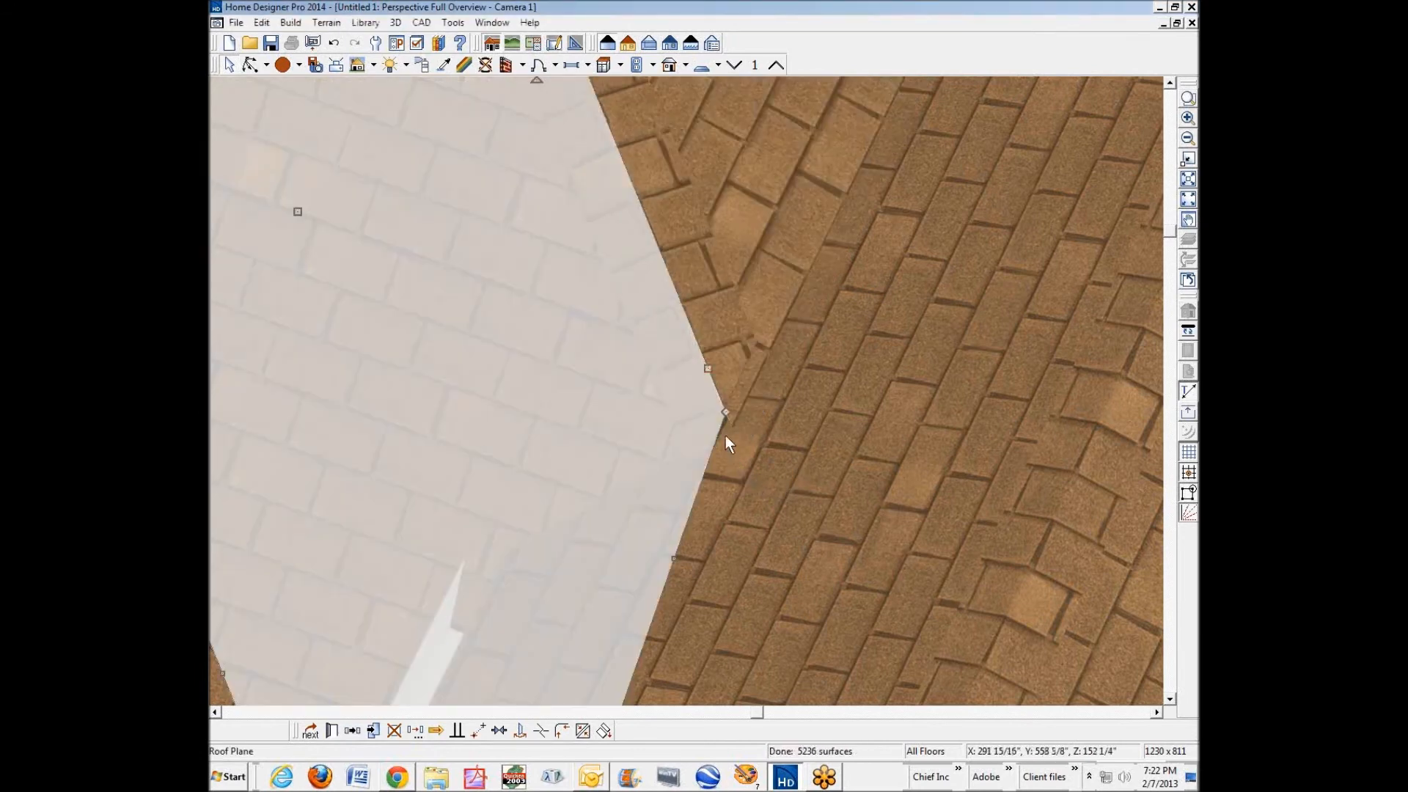
Orbit the overview down to face the garage and front porch, and switch the rendering to Vector View.
scroll(733, 381, down, 5)
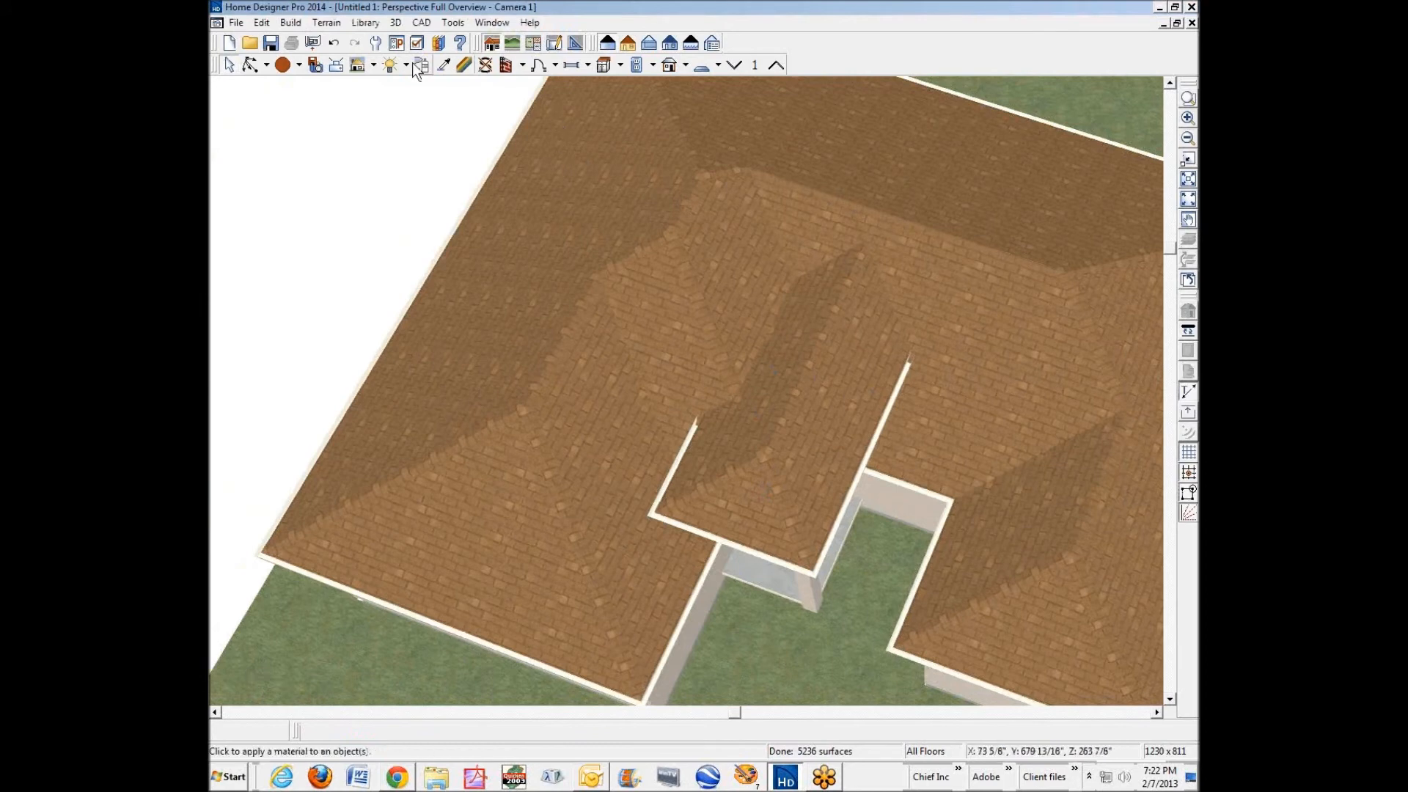
click(250, 64)
drag(704, 333, 760, 159)
key(space)
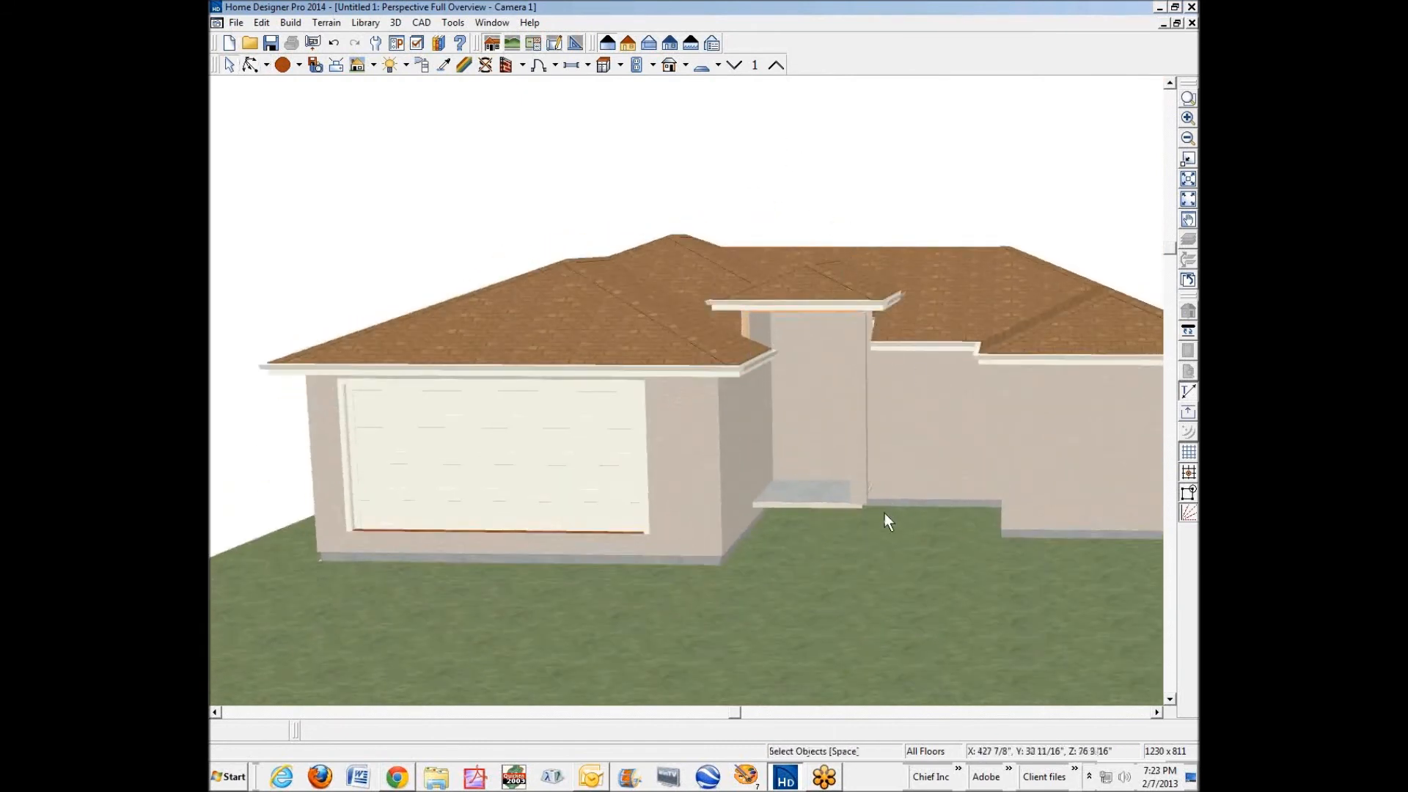
click(630, 44)
click(251, 66)
drag(601, 283, 694, 446)
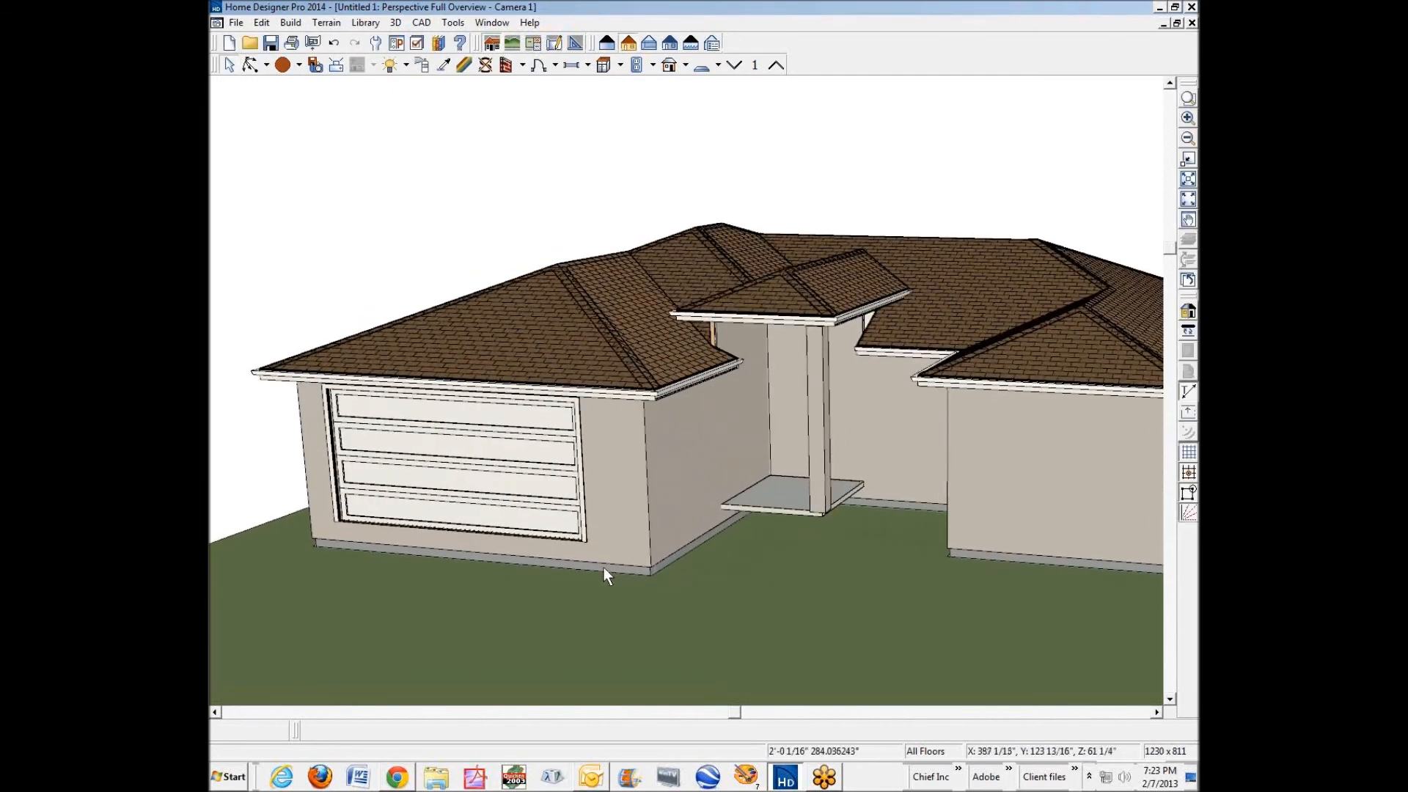
In the floor plan, draw a straight interior wall from the porch's inner corner across to the exterior wall to enclose the garage area.
key(ctrl+Tab)
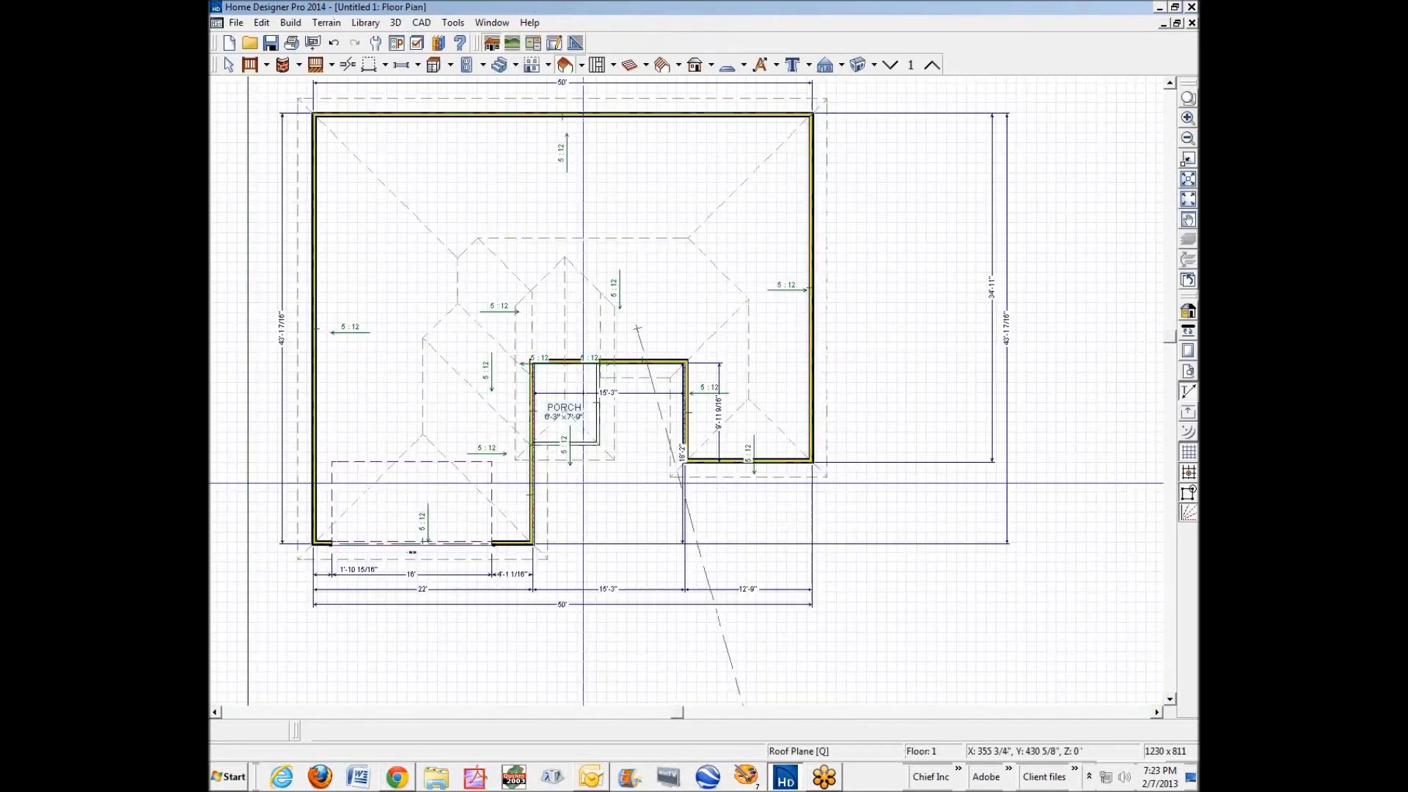
key(space)
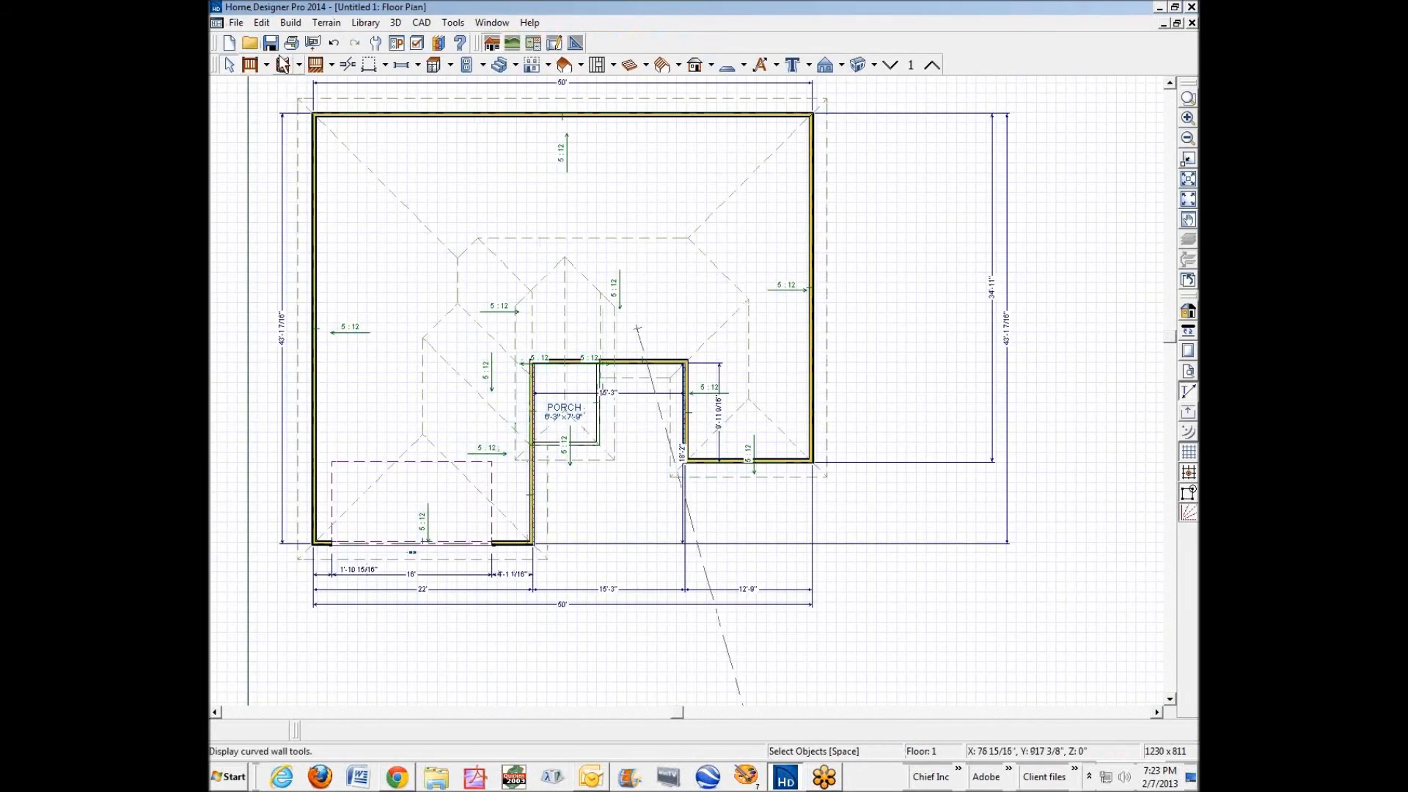
click(250, 64)
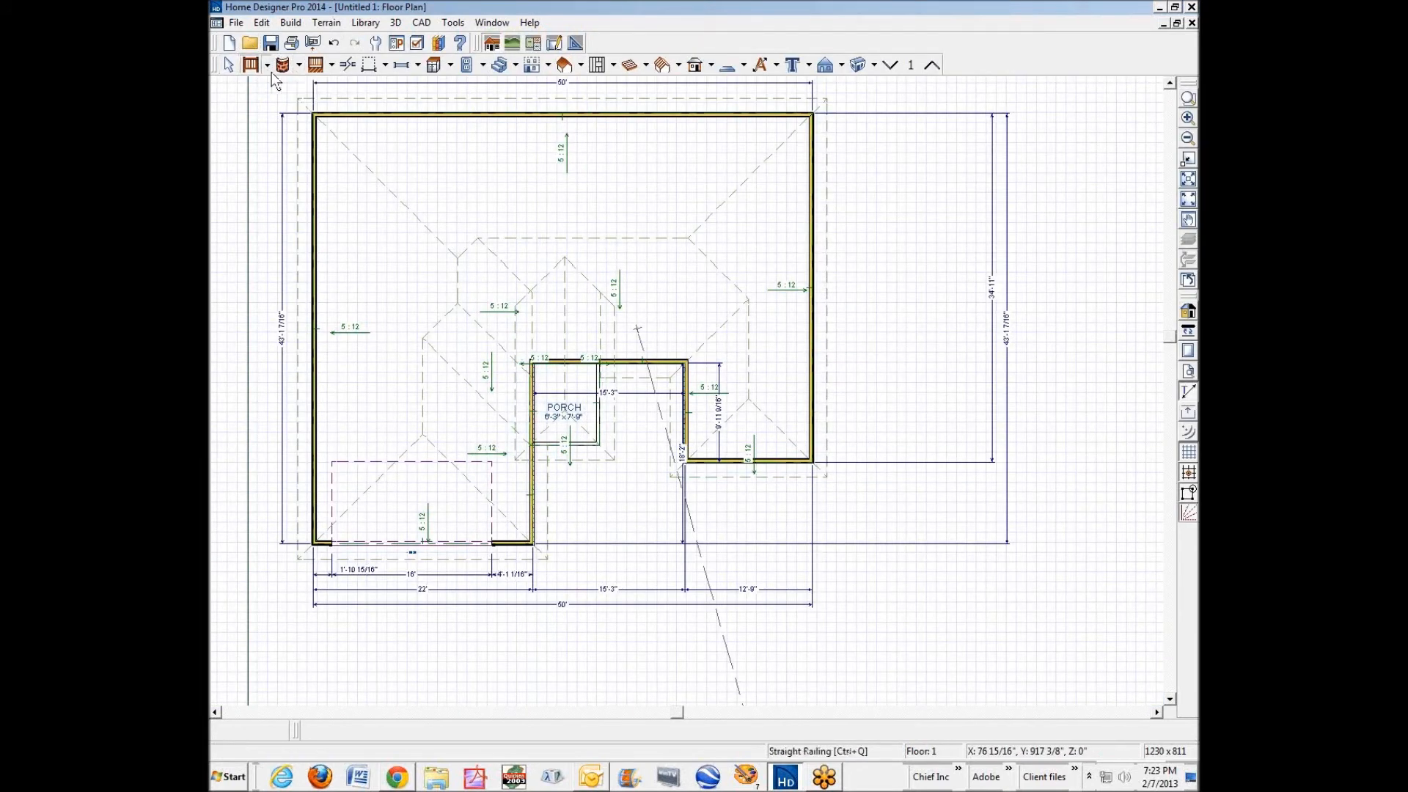
click(266, 66)
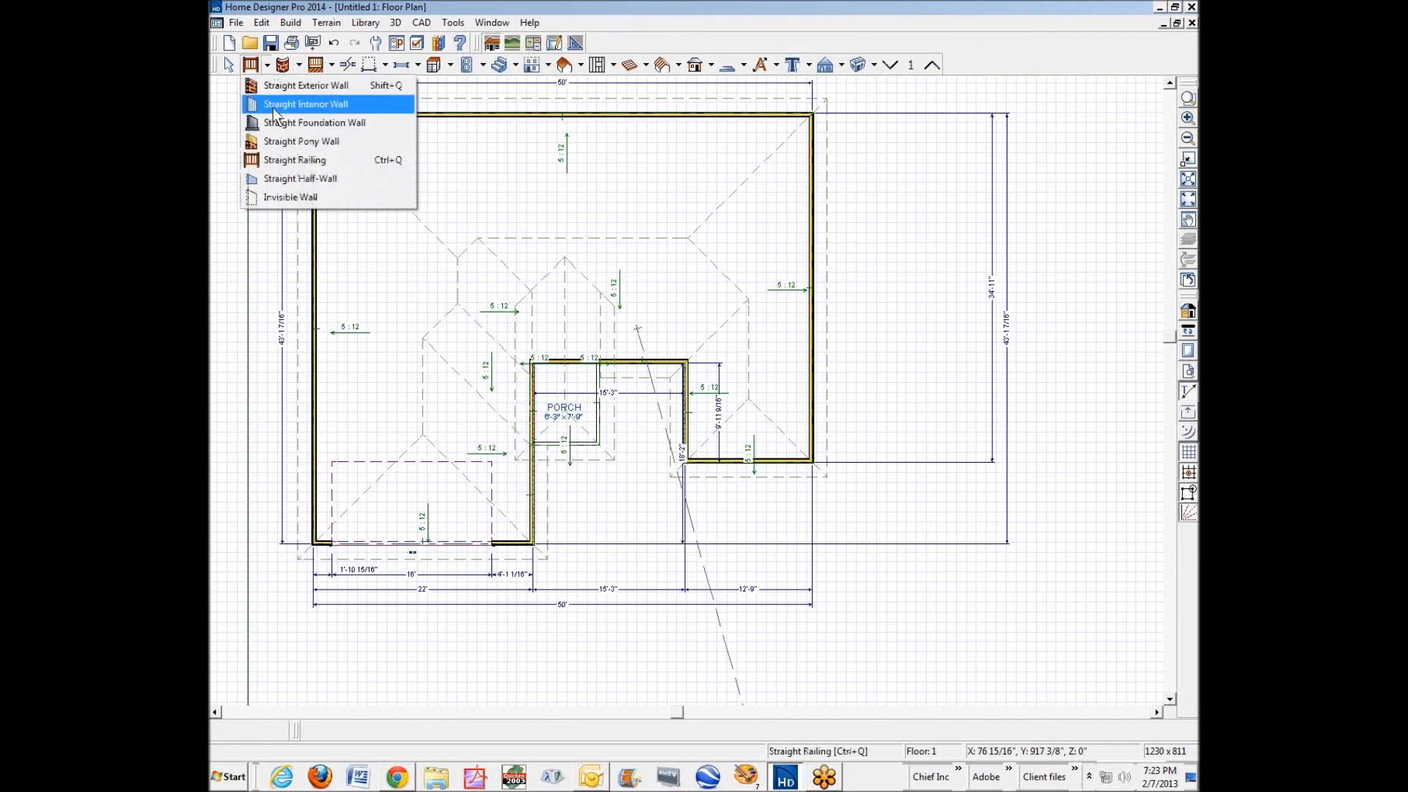
click(297, 105)
drag(535, 360, 317, 357)
key(space)
Open the specification of the newly enclosed room and set its room type to Garage.
right_click(387, 404)
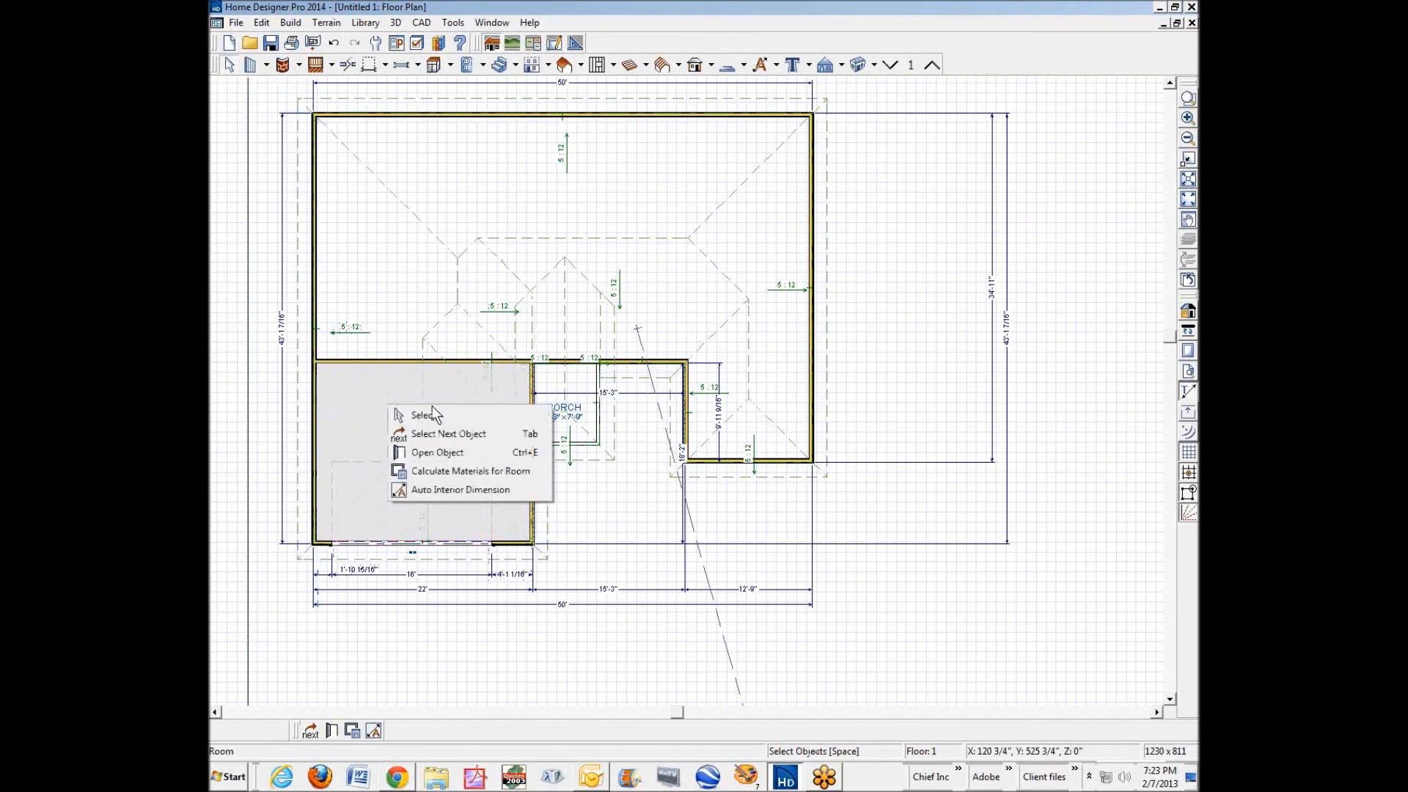
click(469, 452)
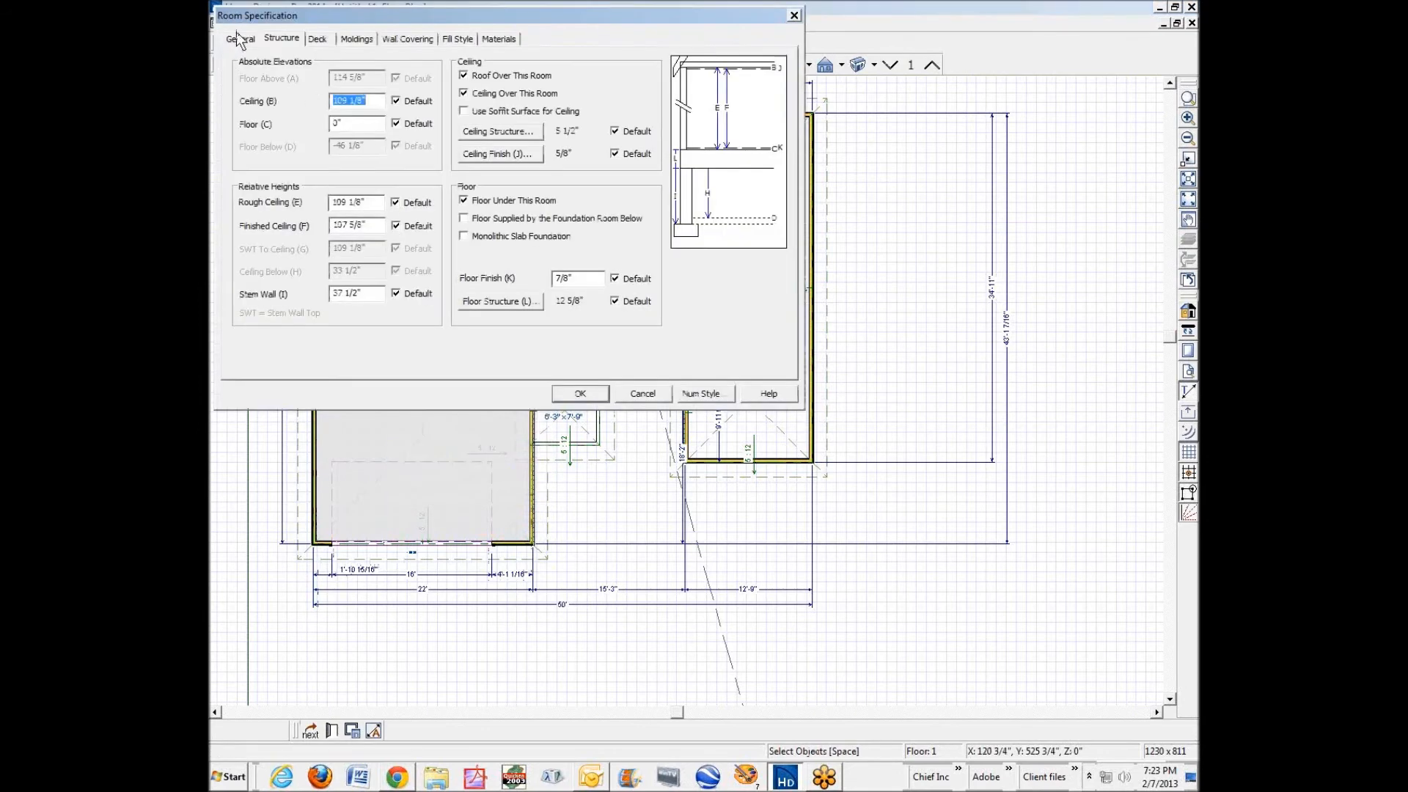
click(239, 39)
click(427, 64)
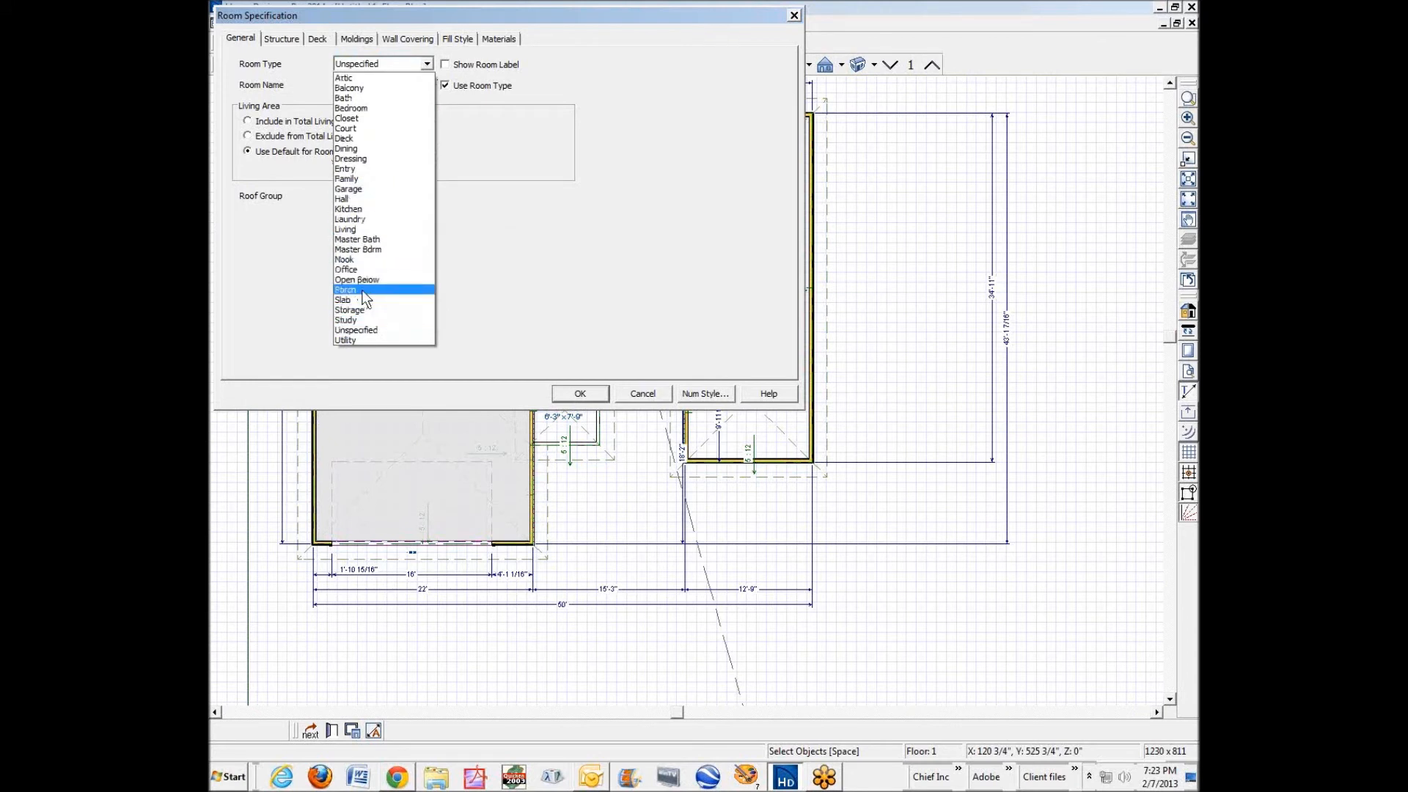
click(371, 190)
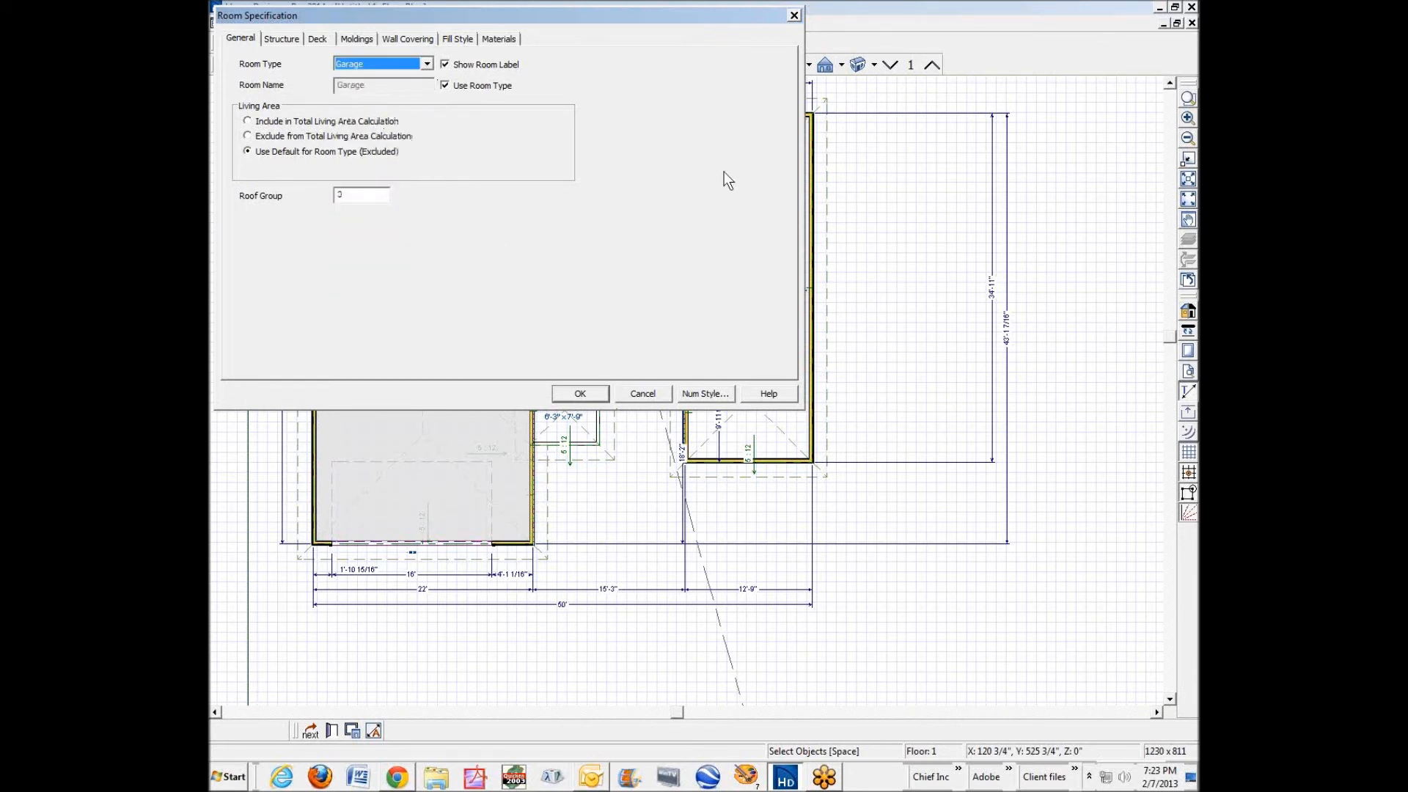
Set the garage's floor elevation to -6" in its structure settings and apply the room changes.
click(280, 40)
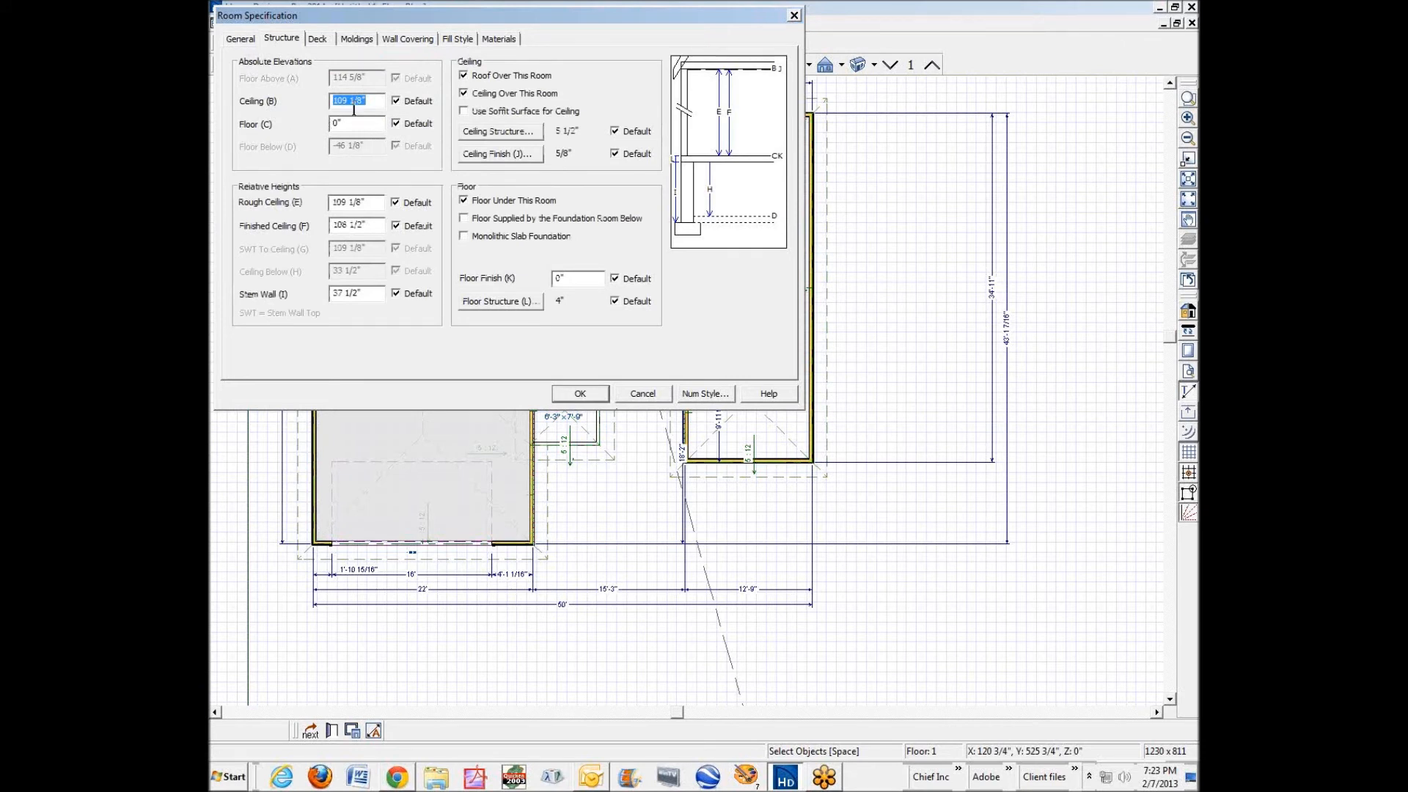
click(396, 123)
click(573, 393)
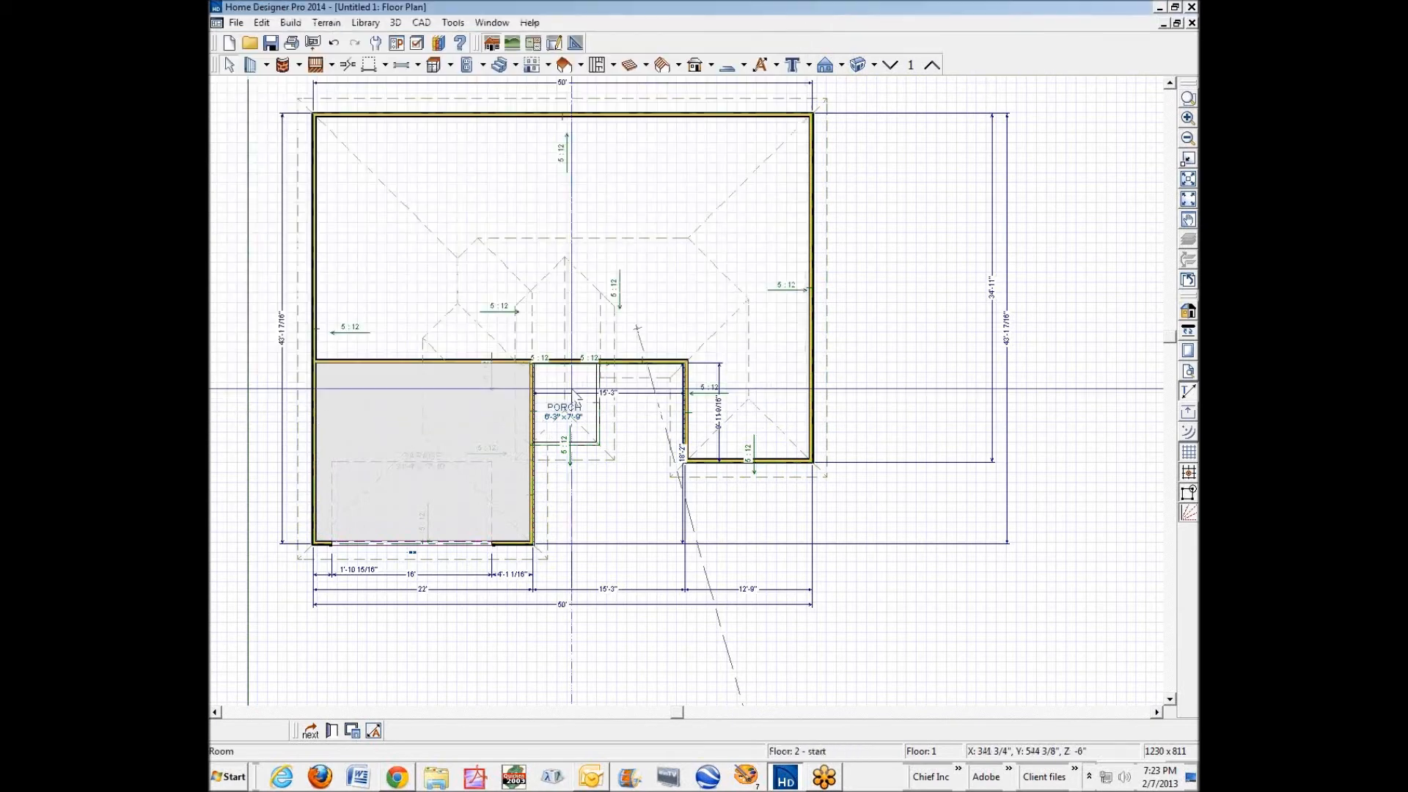
click(624, 468)
key(ctrl+Tab)
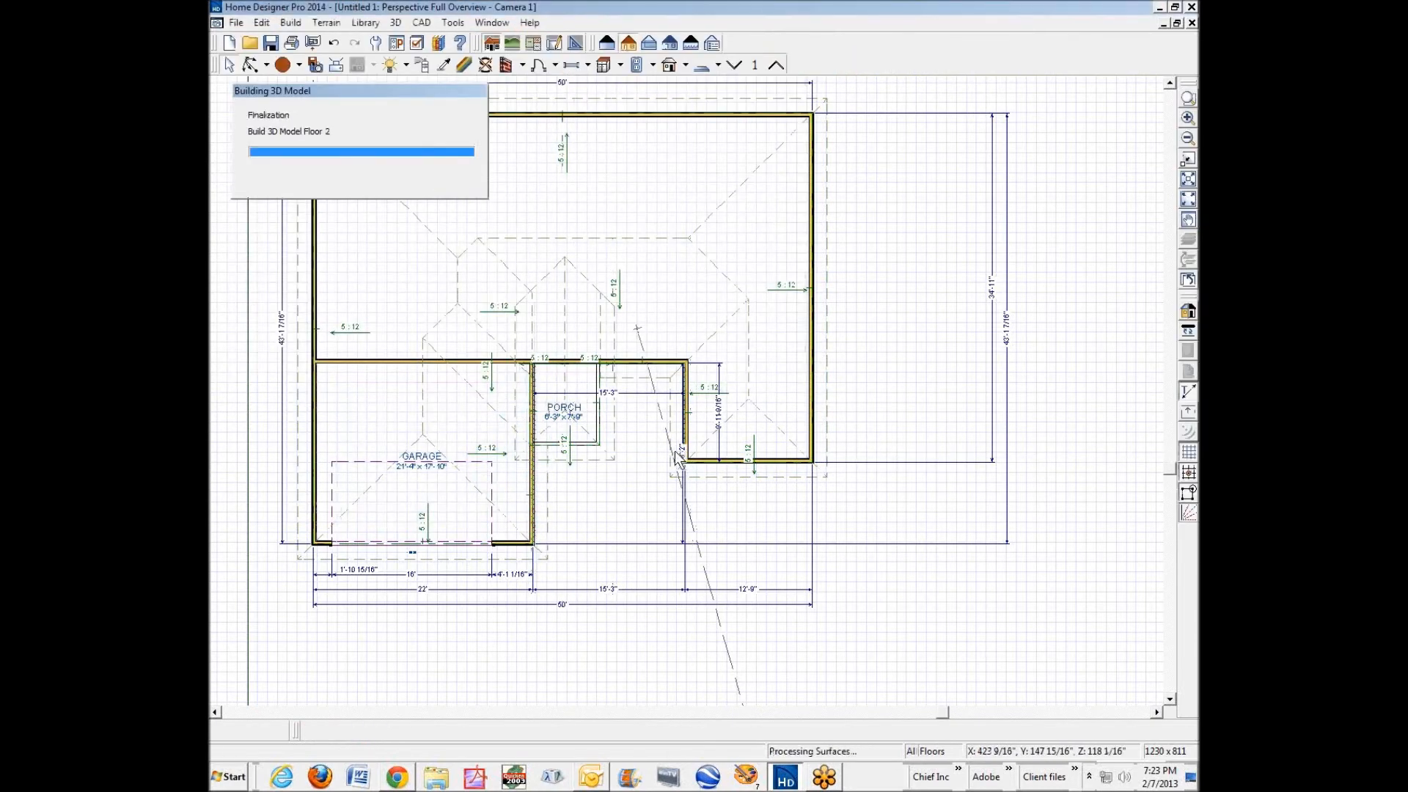
key(ctrl+Tab)
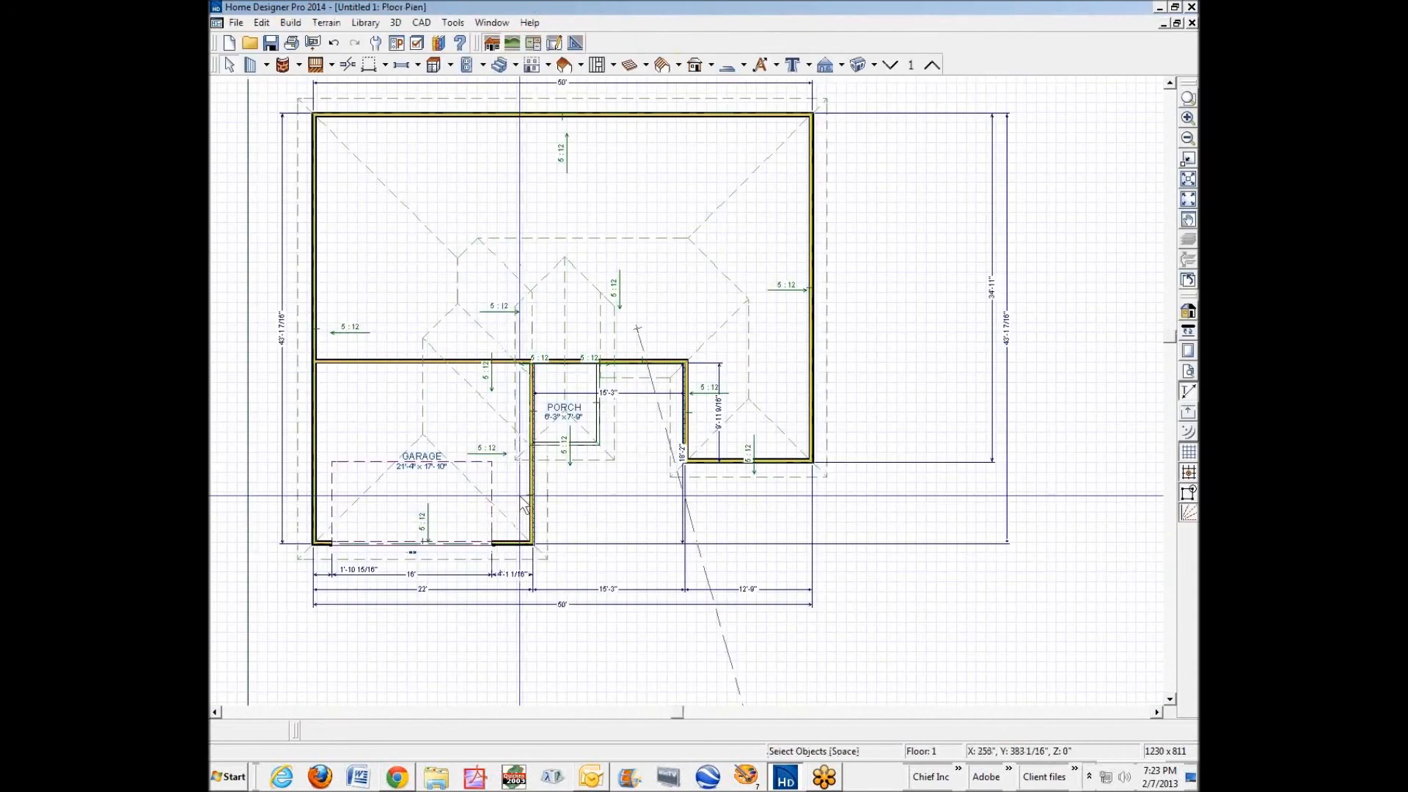
click(859, 65)
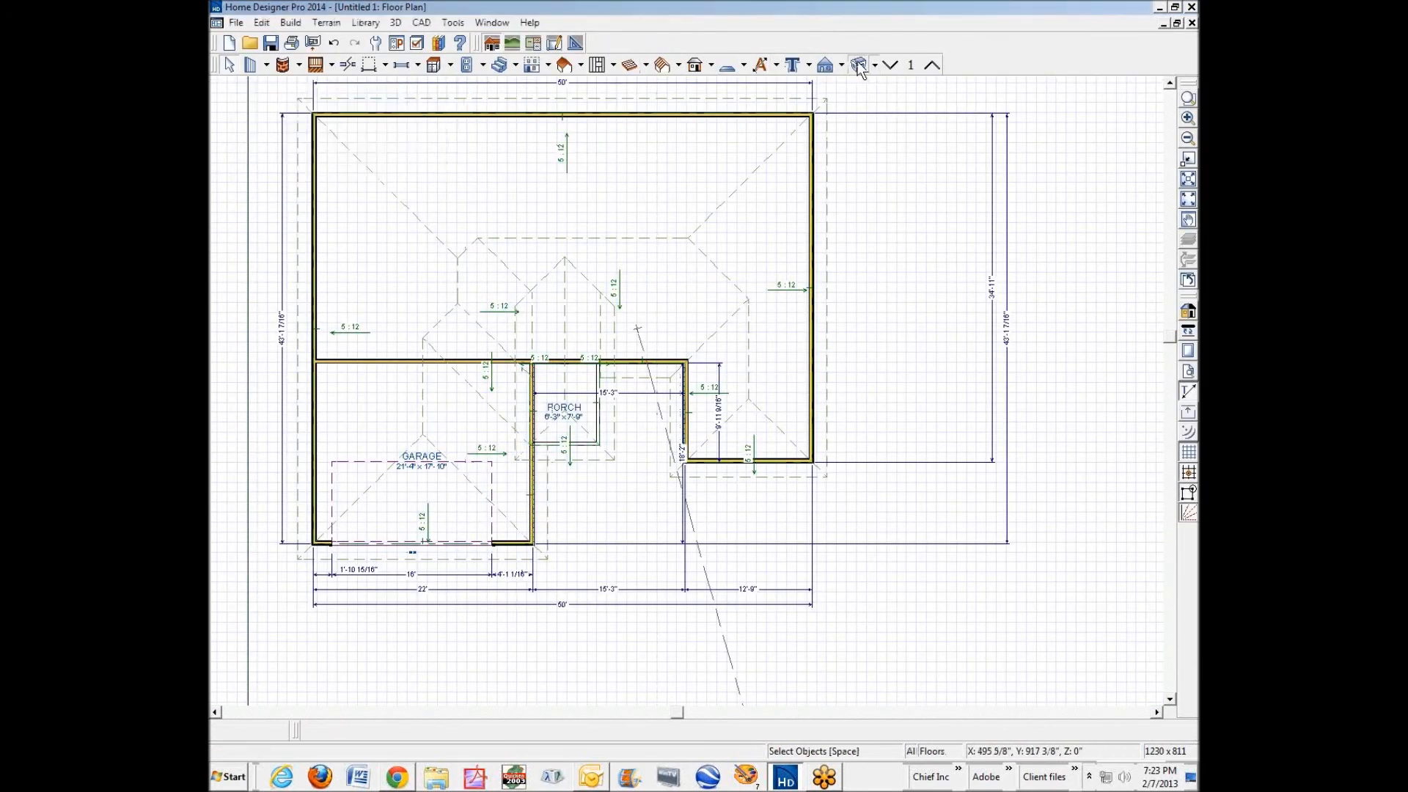
click(1192, 23)
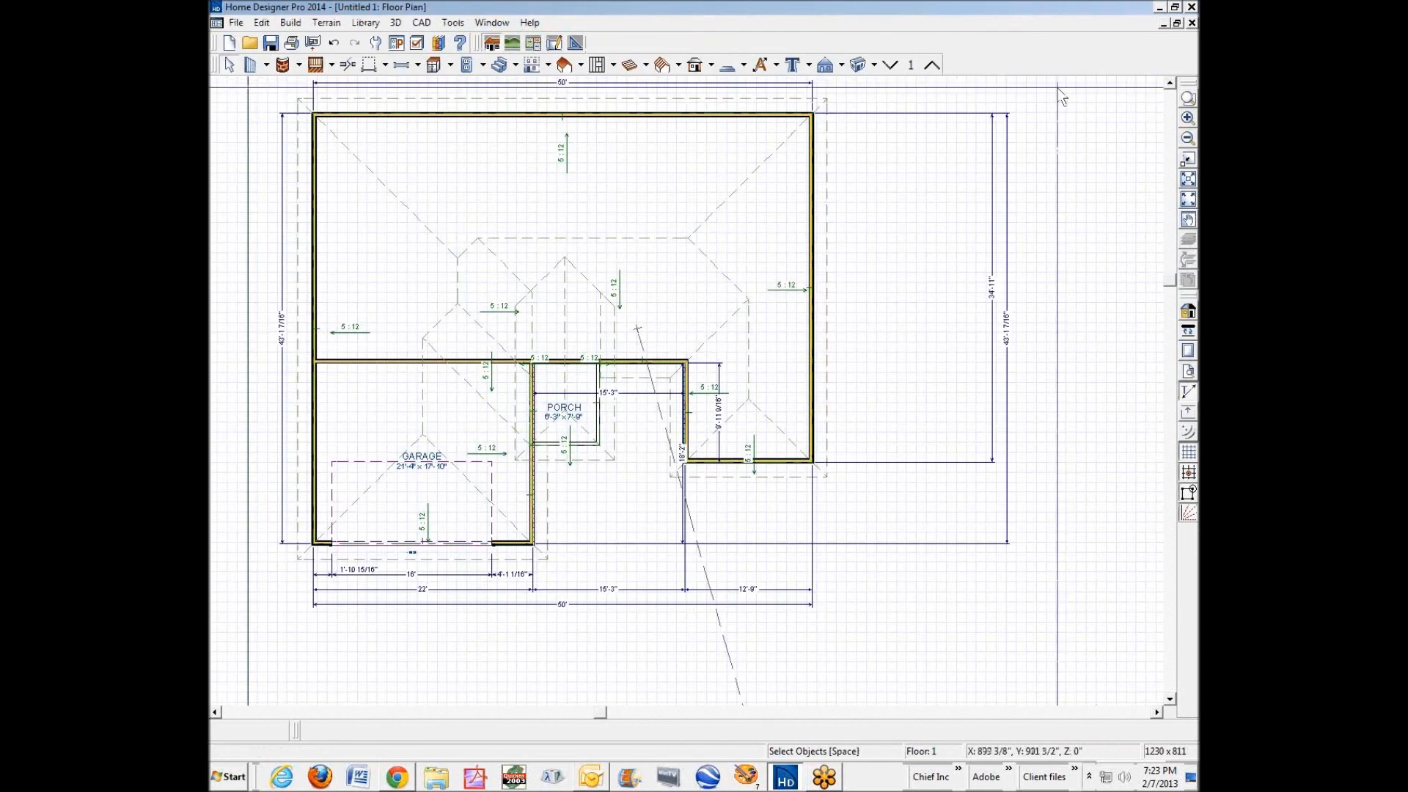
Create a full camera view inside the garage looking toward the garage door.
click(843, 66)
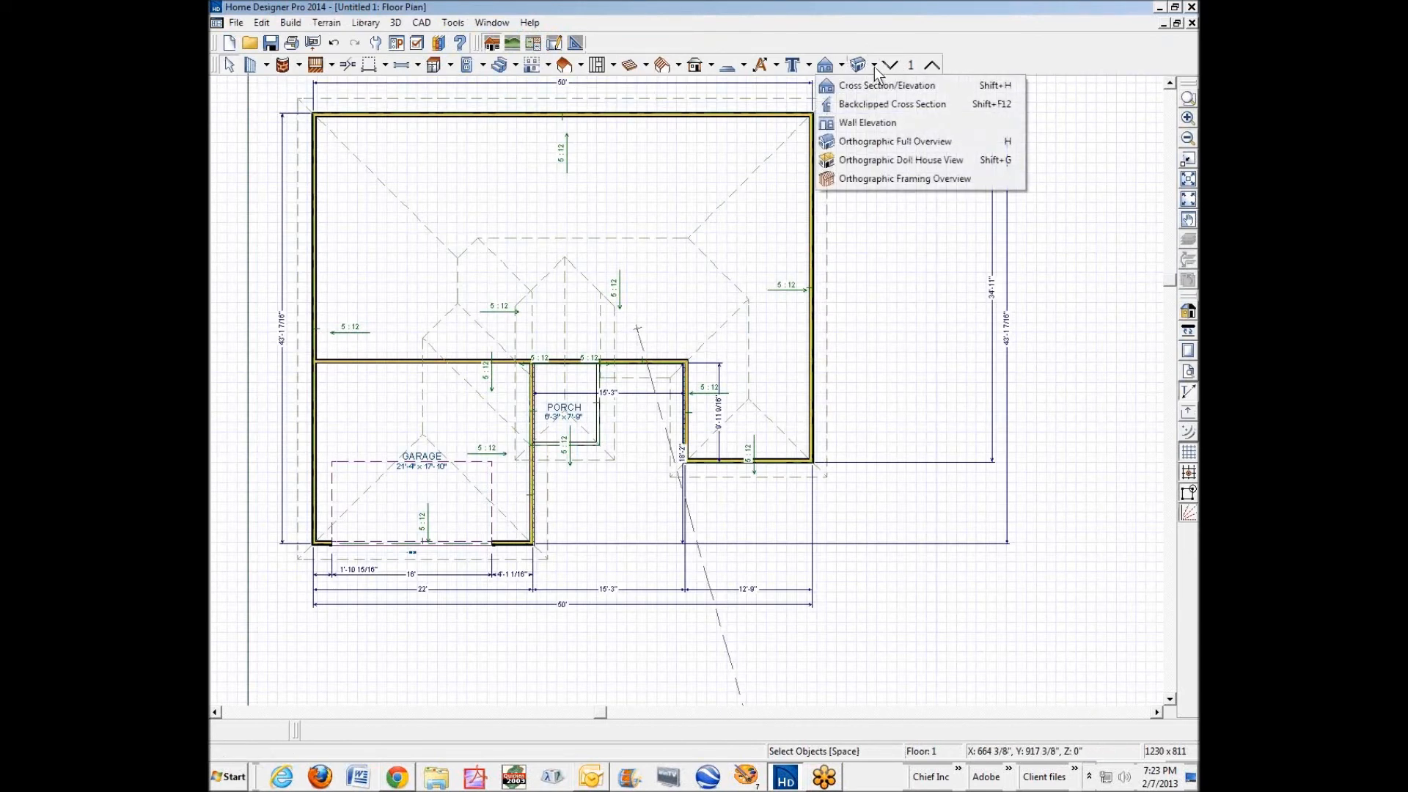
click(874, 67)
click(874, 67)
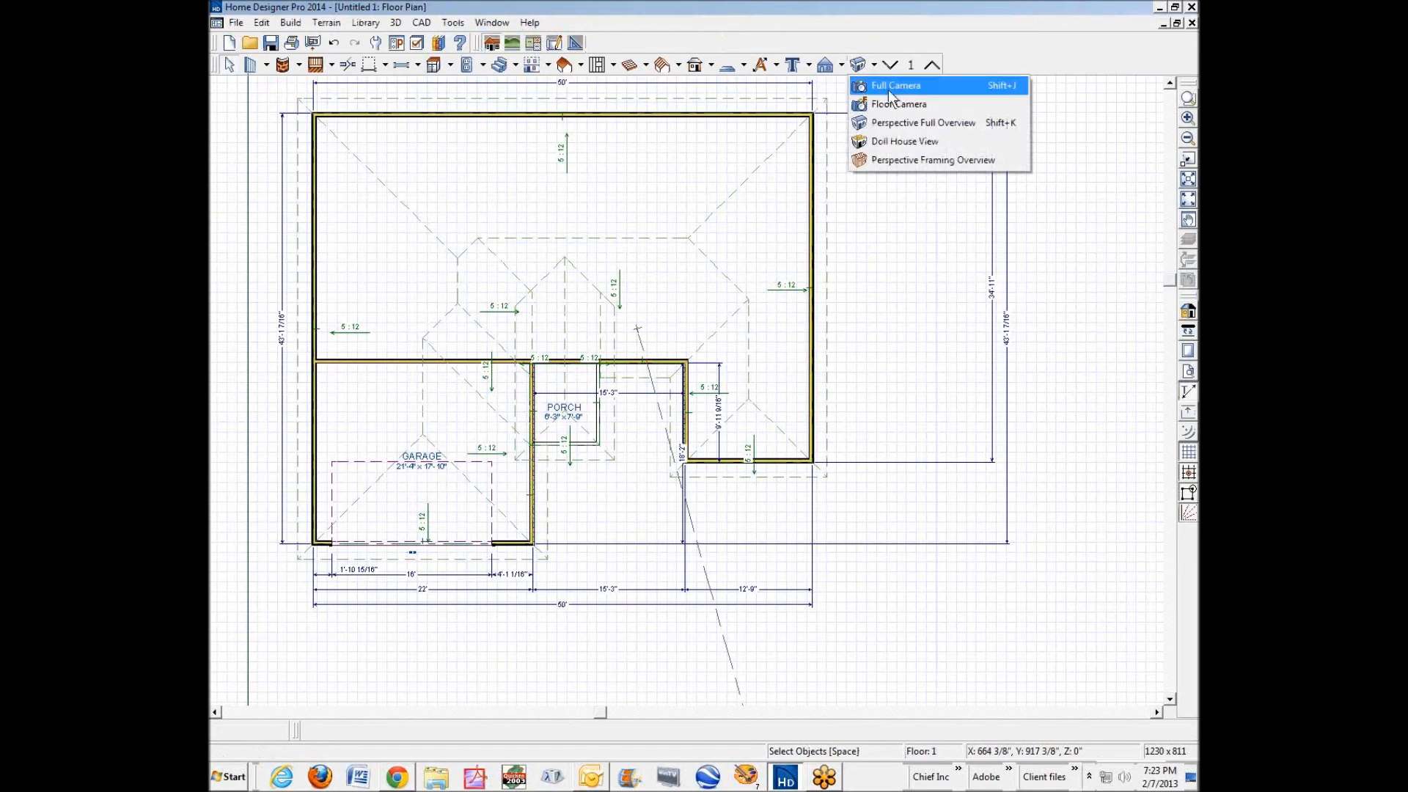
click(890, 86)
click(405, 559)
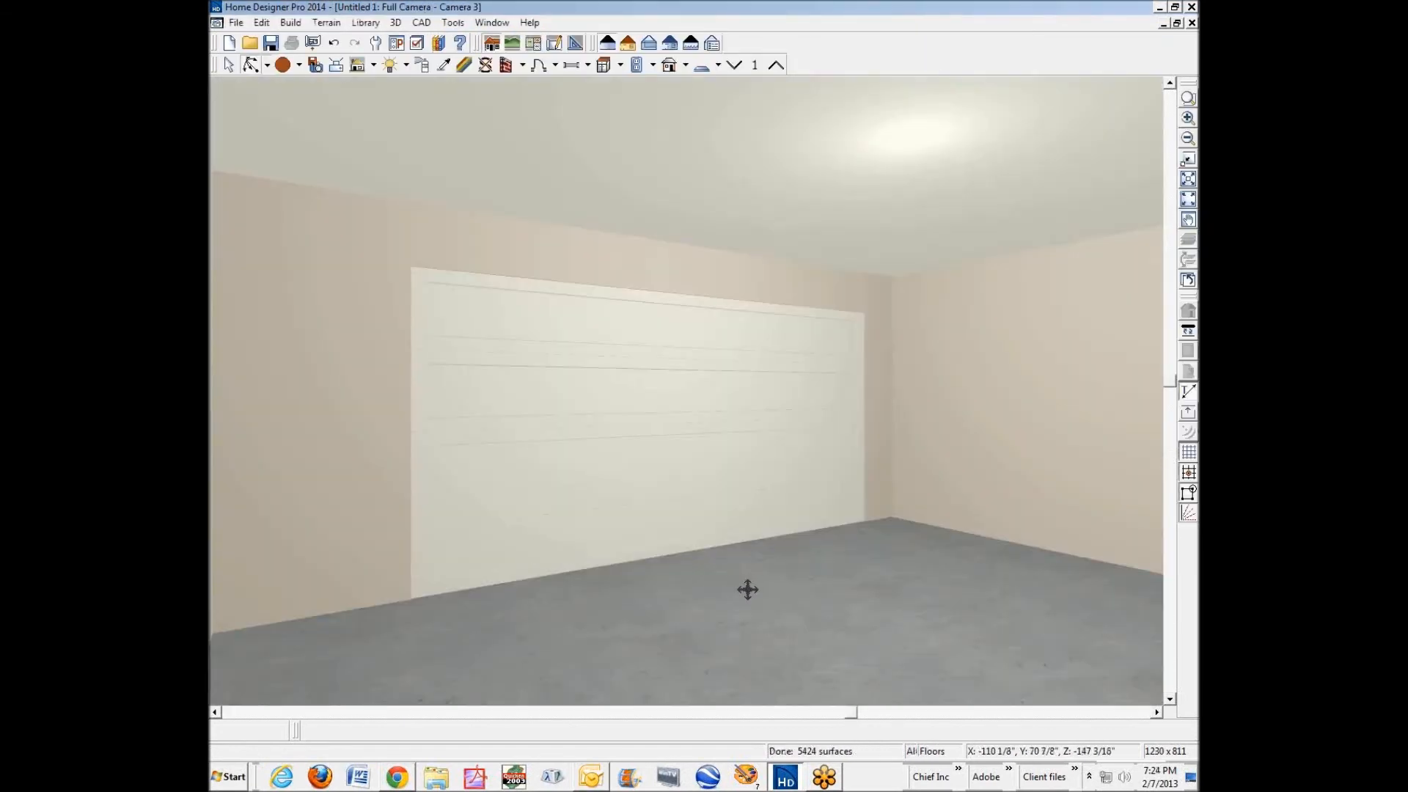
Turn off Auto Rebuild Foundation to inspect the garage foundation room's structure settings, leave them without changes, and close the camera view.
right_click(747, 589)
click(799, 631)
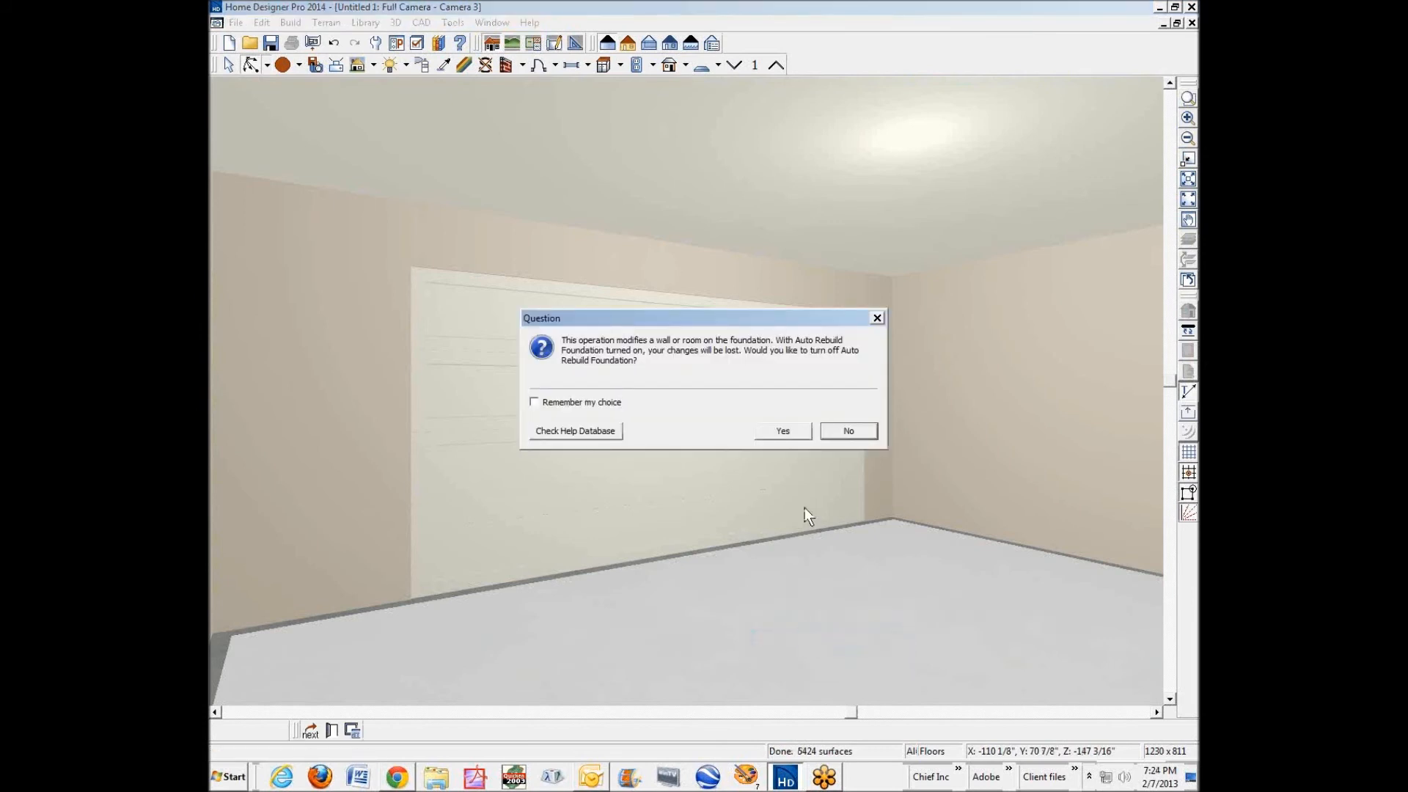
click(786, 434)
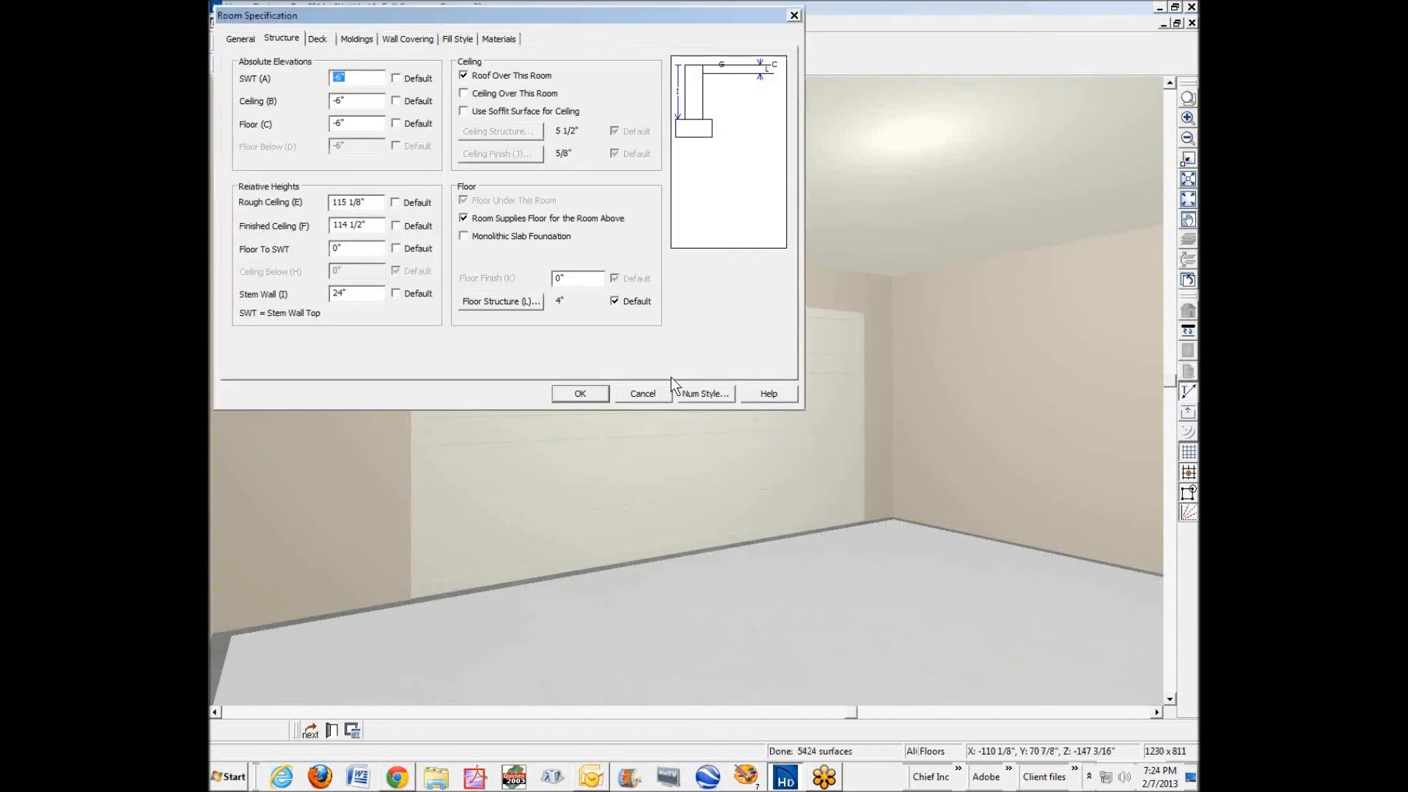
click(649, 394)
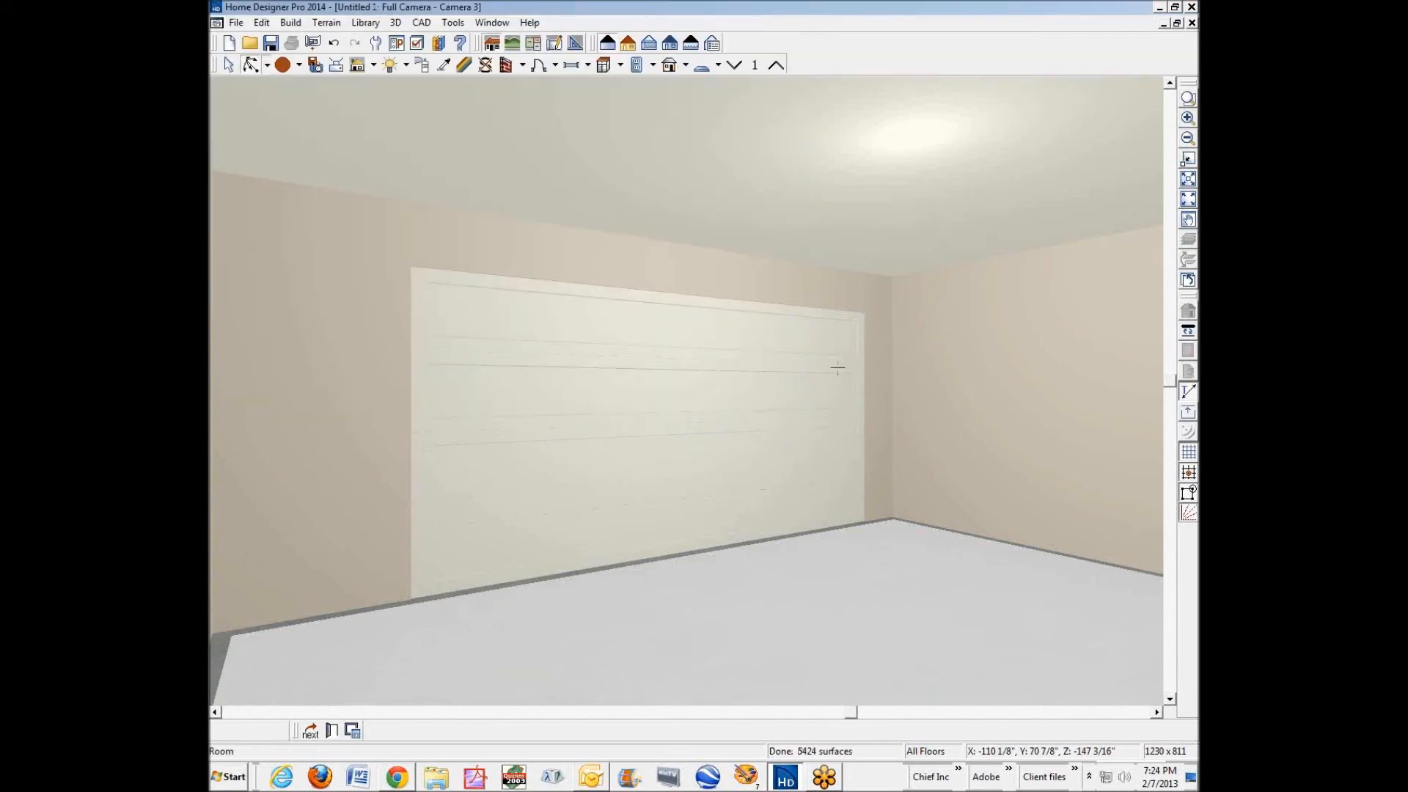
click(1191, 23)
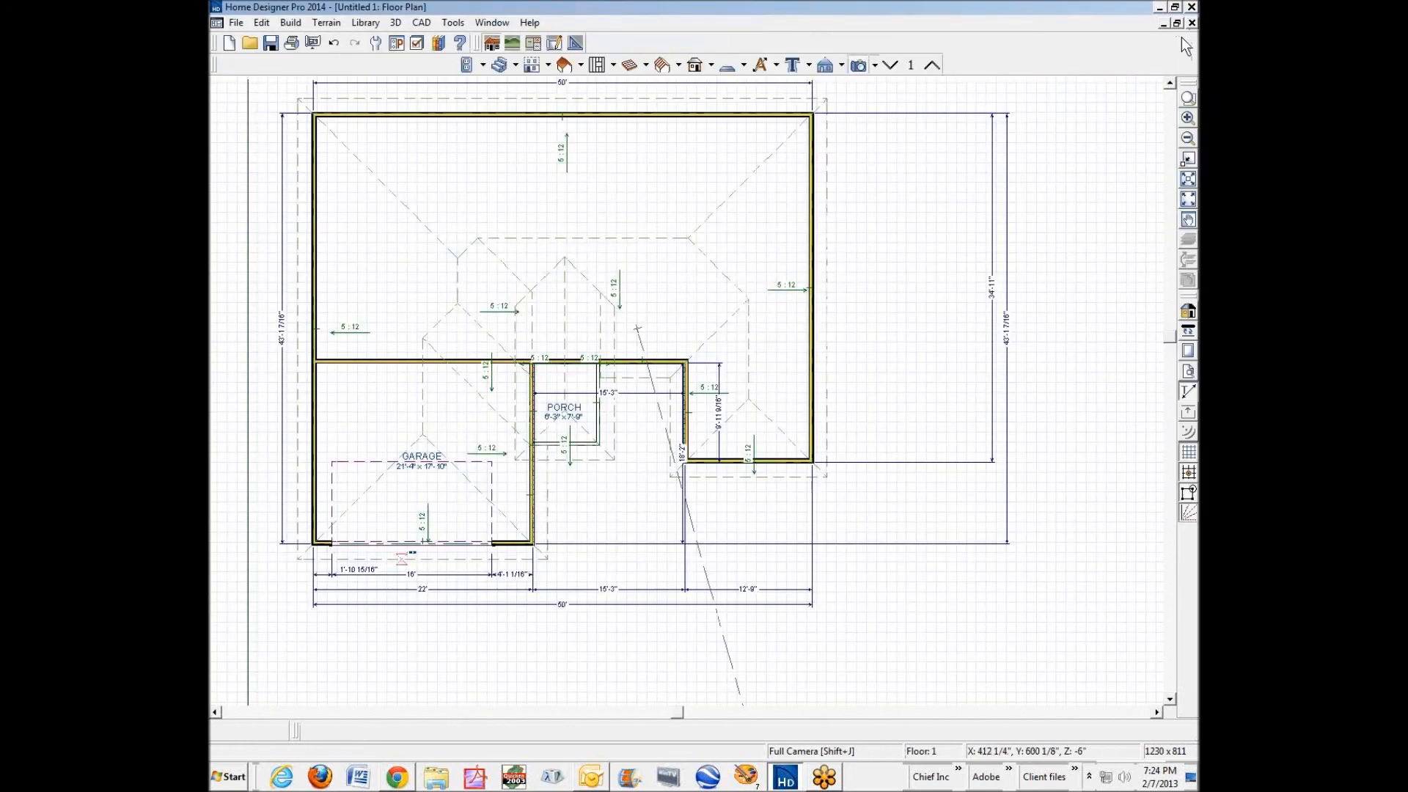
In the perspective overview, turn off the terrain's automatic pad elevation and enter a manual pad elevation that raises the ground near the garage floor.
key(ctrl+Tab)
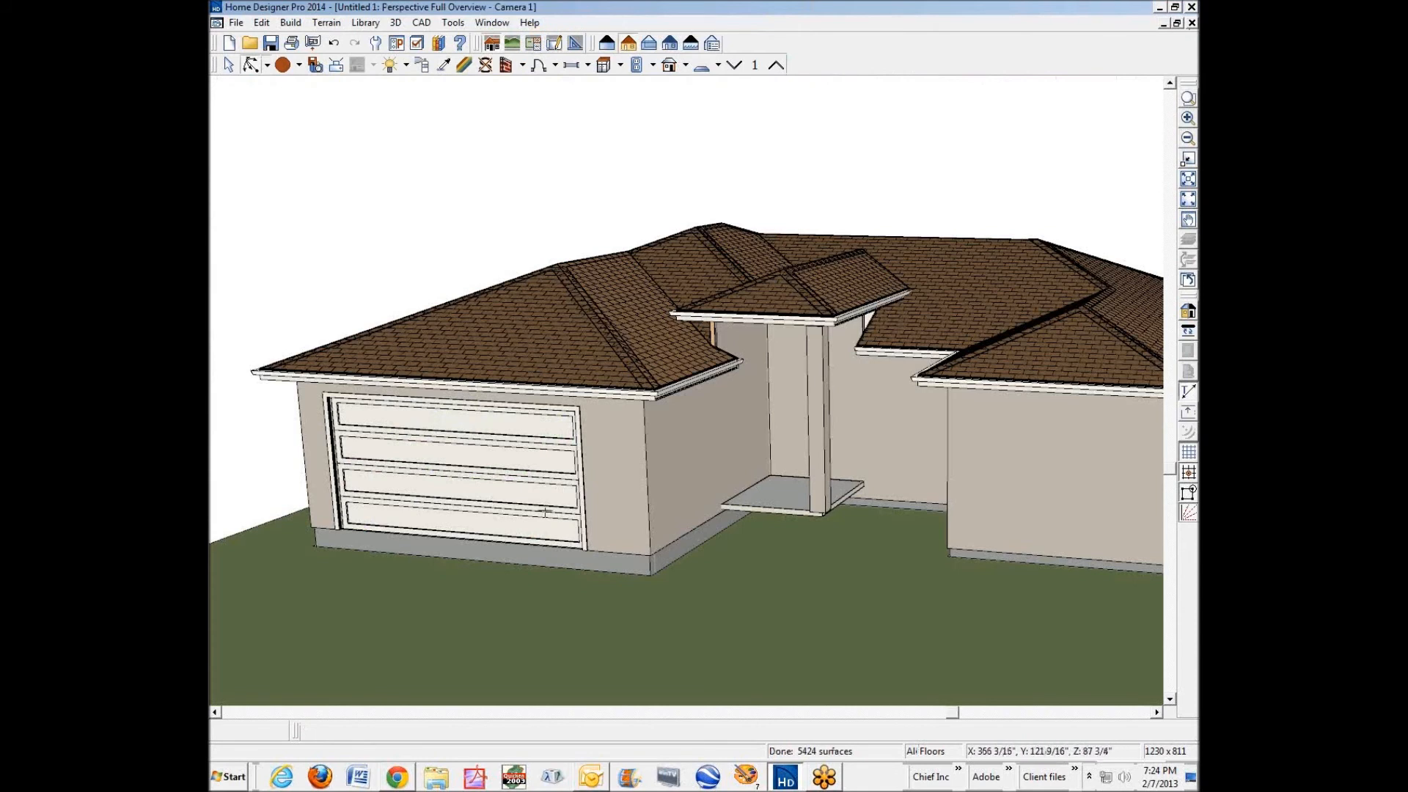
key(space)
click(491, 577)
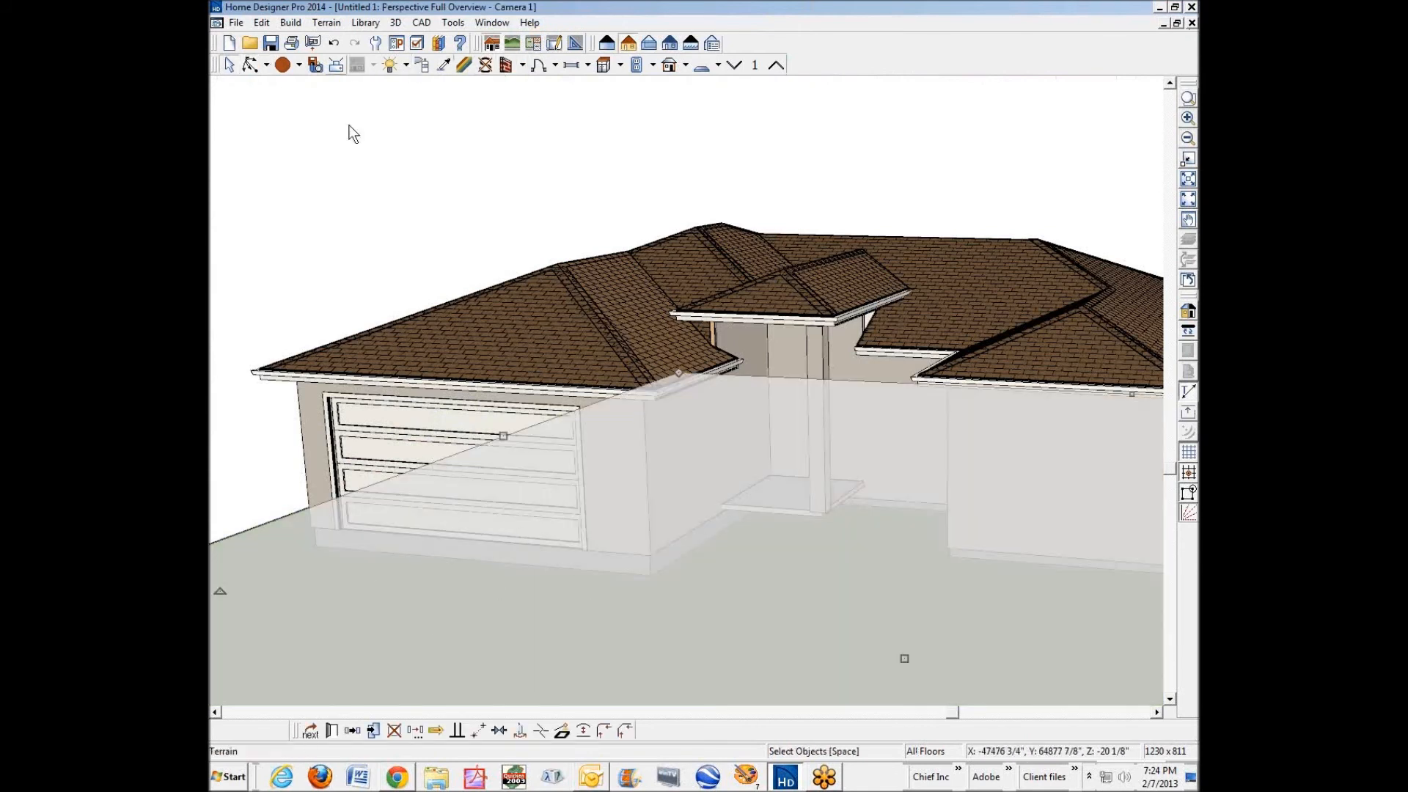
click(331, 730)
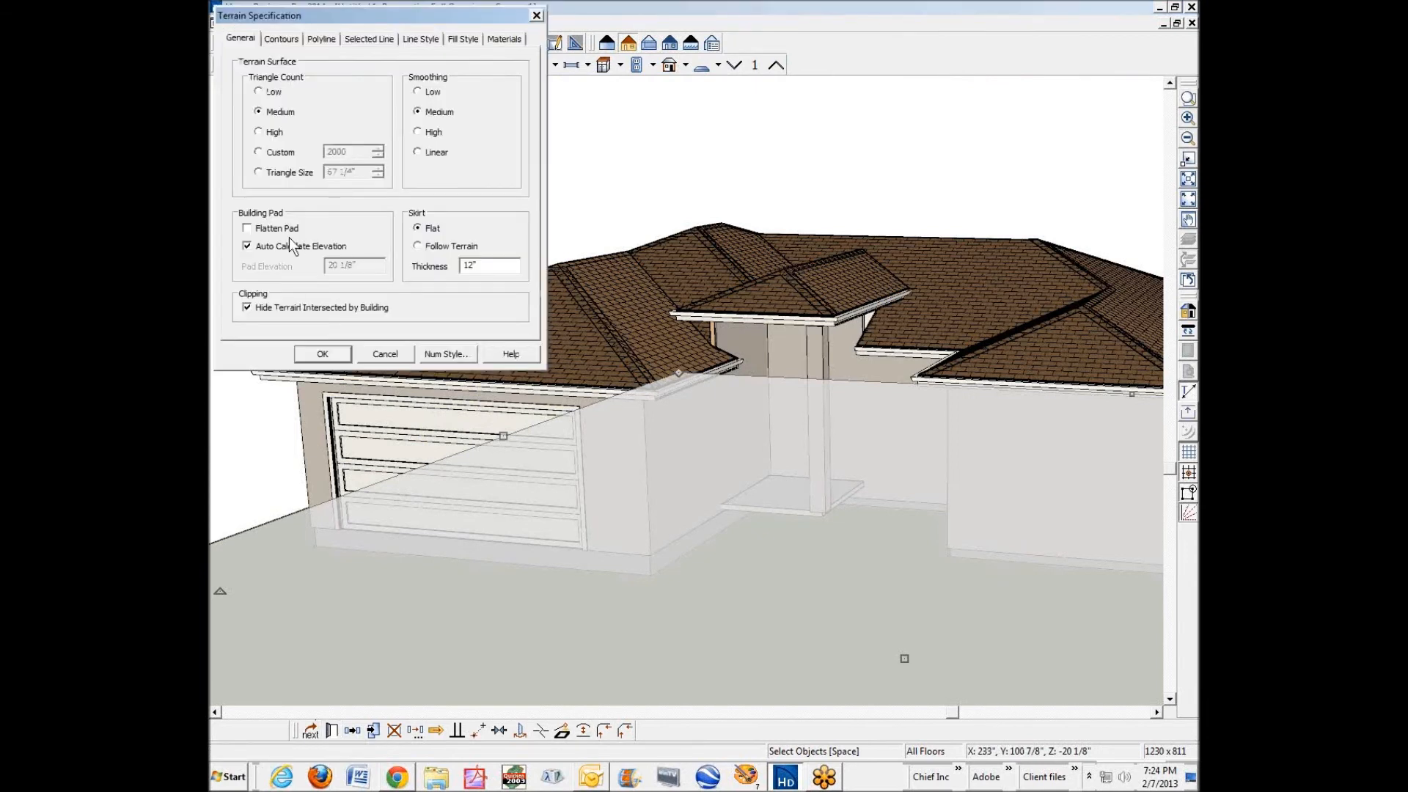
click(255, 248)
drag(364, 269, 214, 287)
click(337, 359)
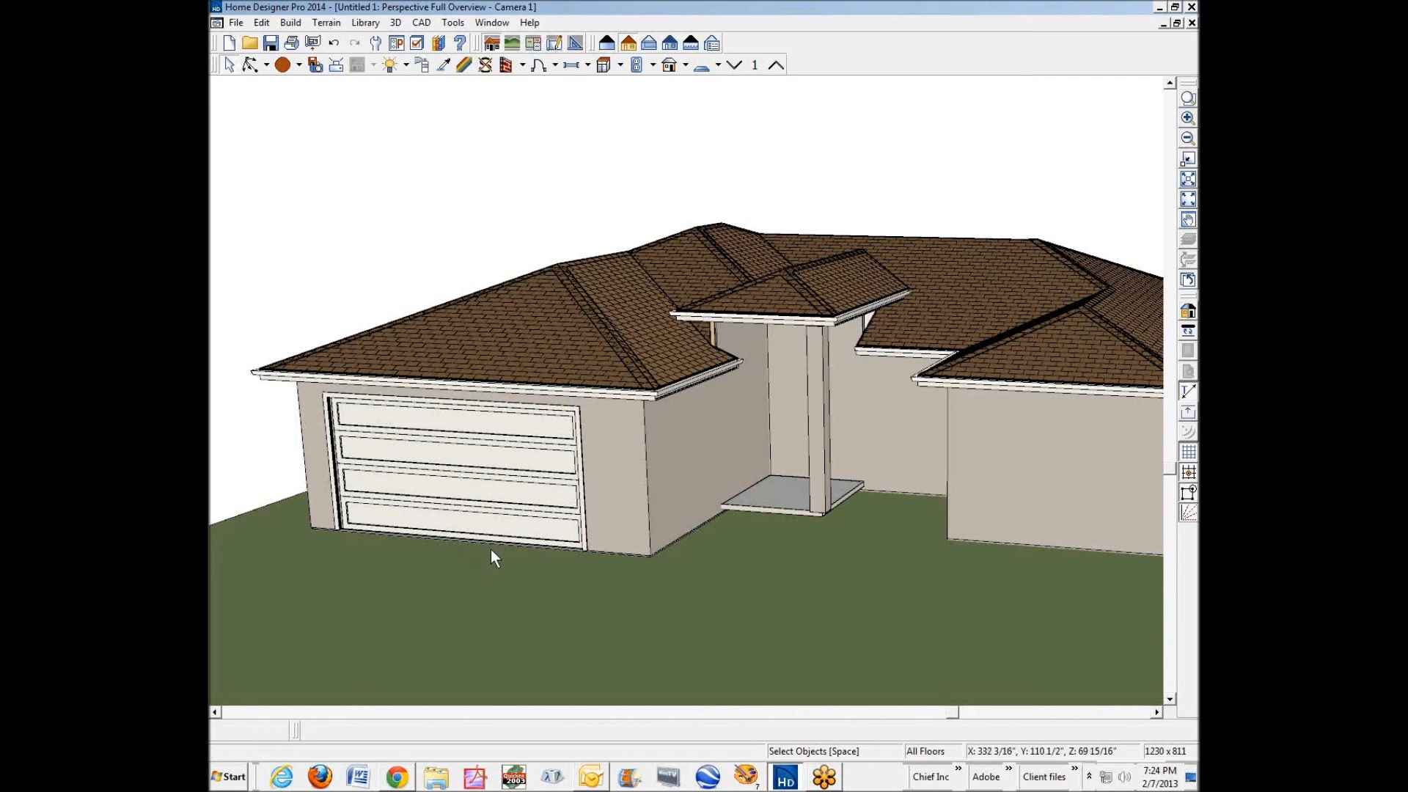
Set the porch's floor structure thickness to 18" in its room specification and apply the change.
right_click(789, 490)
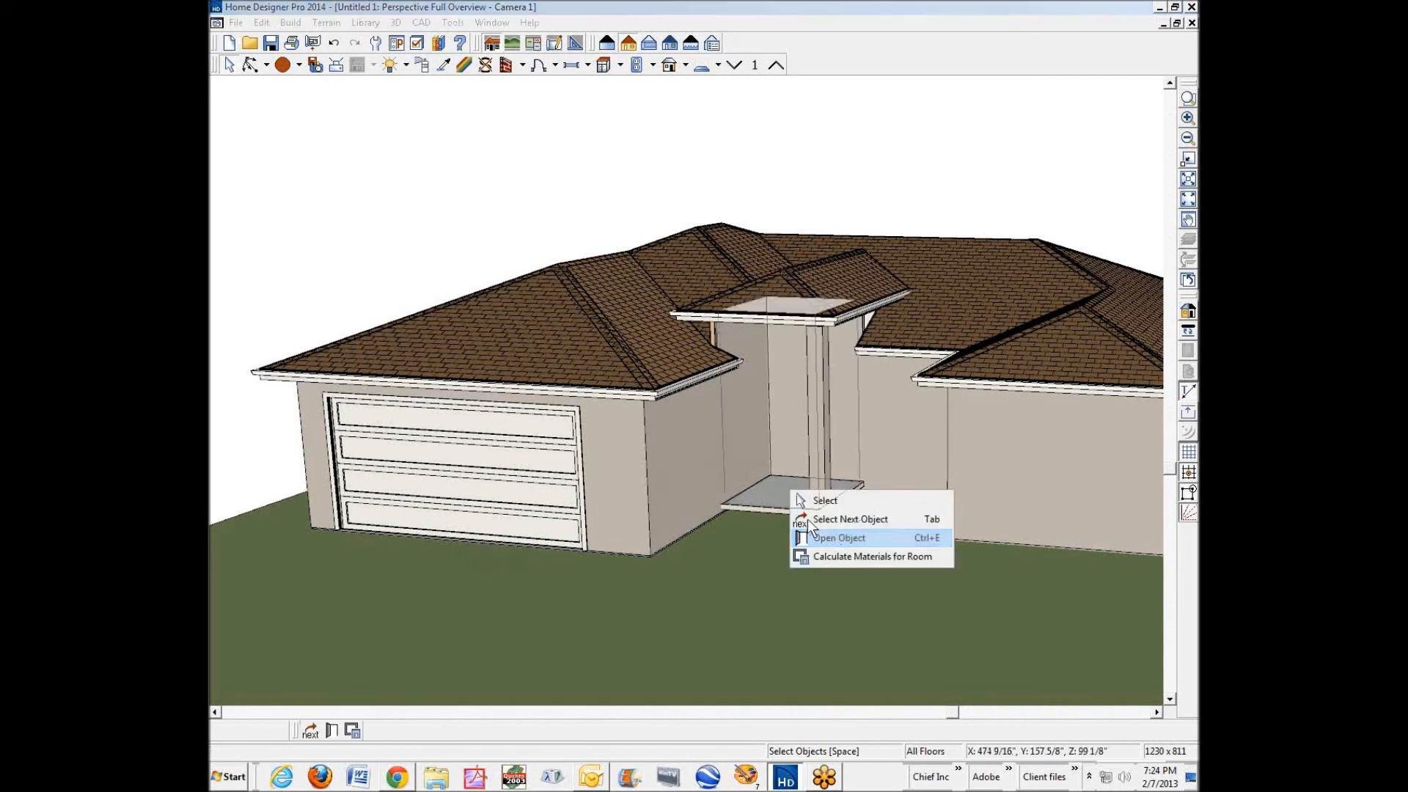
click(820, 530)
click(502, 302)
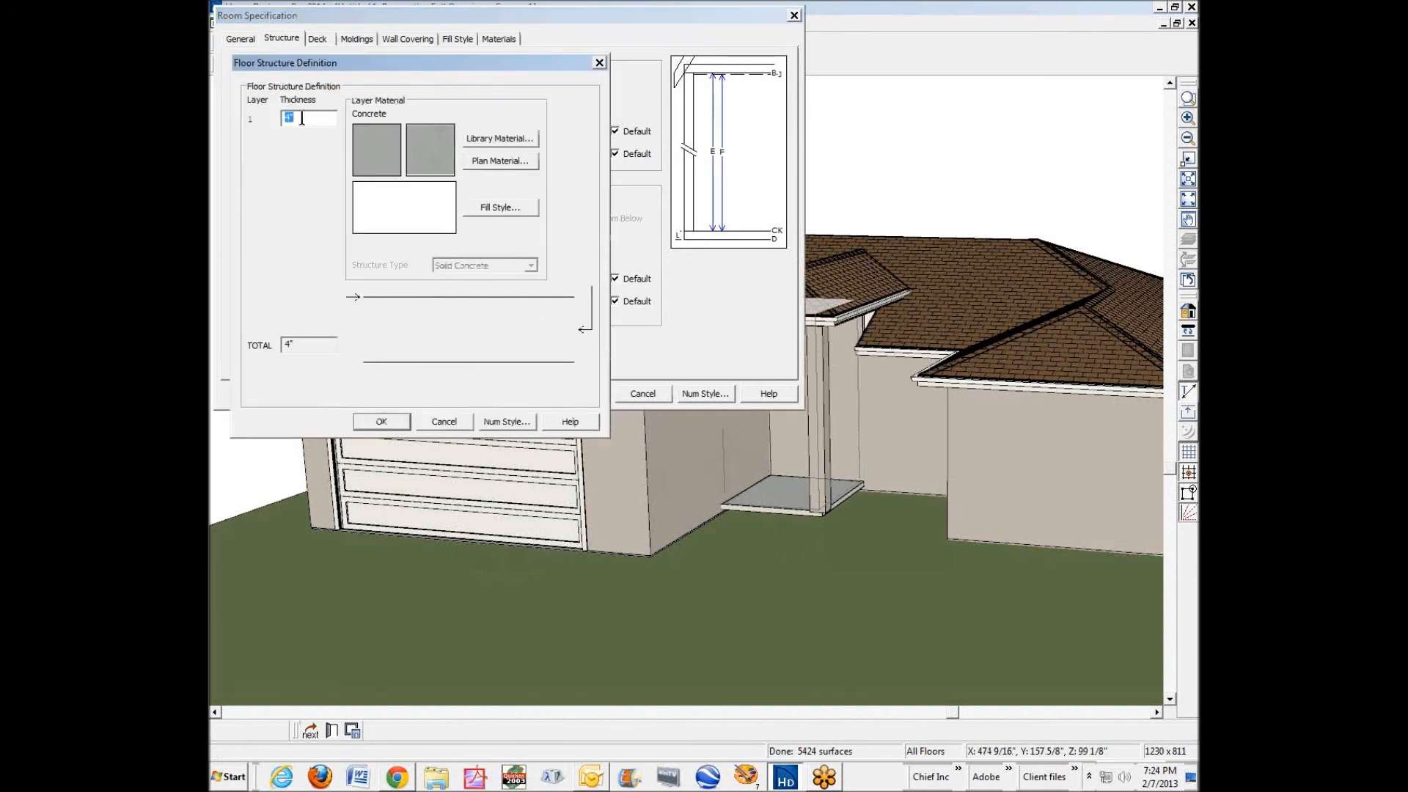
click(398, 425)
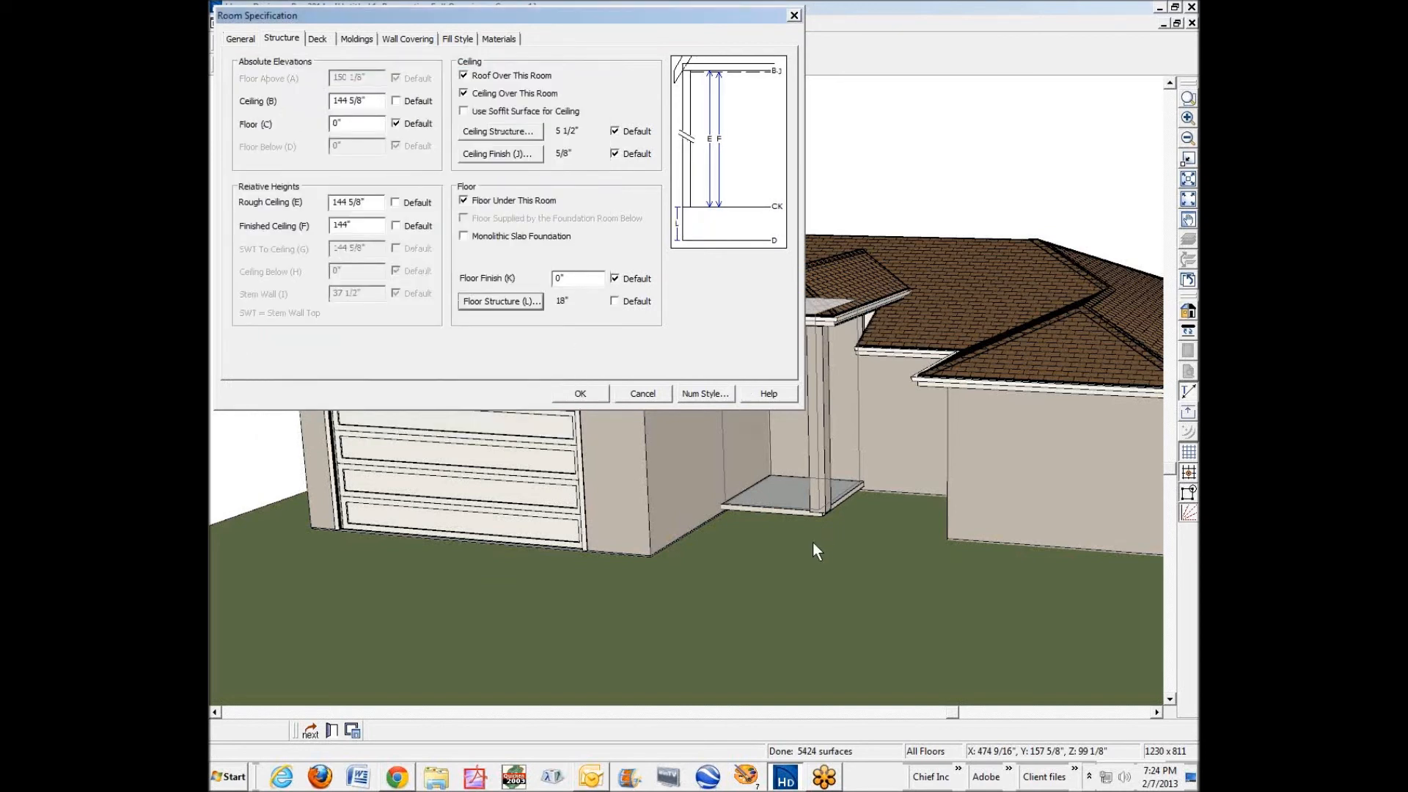
click(579, 393)
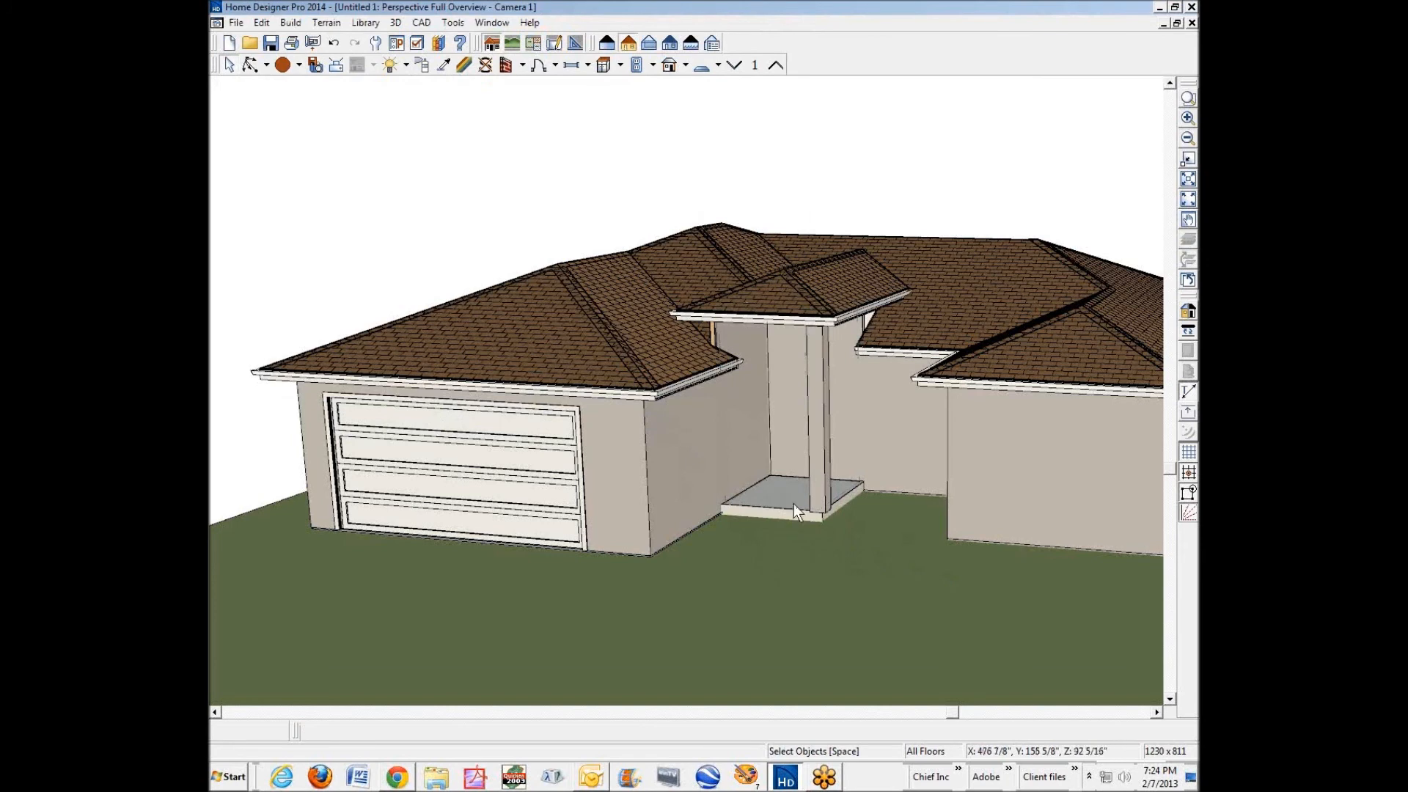
In the floor plan, select both outer porch railings and assign the plan material Concrete to their exterior wall surface.
key(ctrl+Tab)
key(space)
click(605, 426)
shift+click(577, 444)
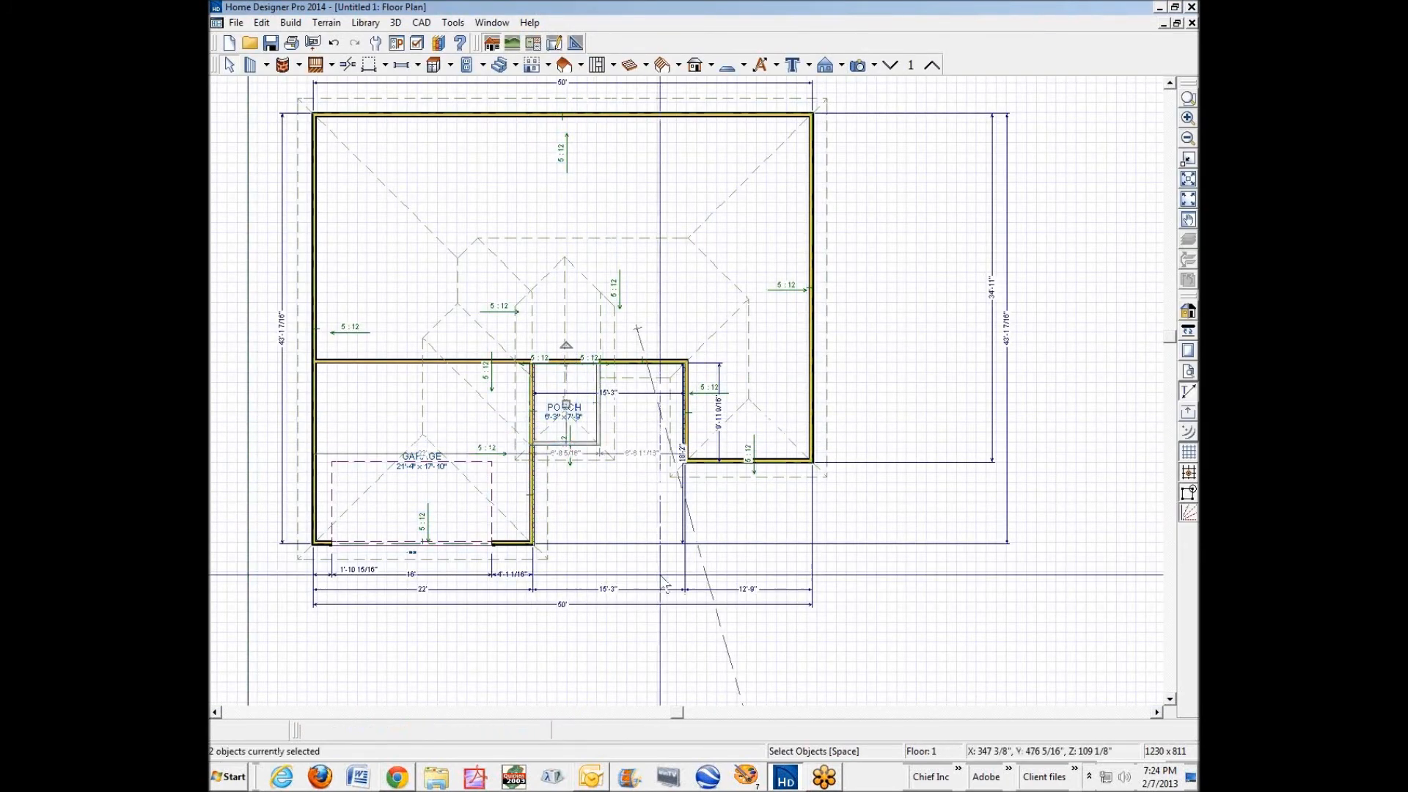
click(309, 731)
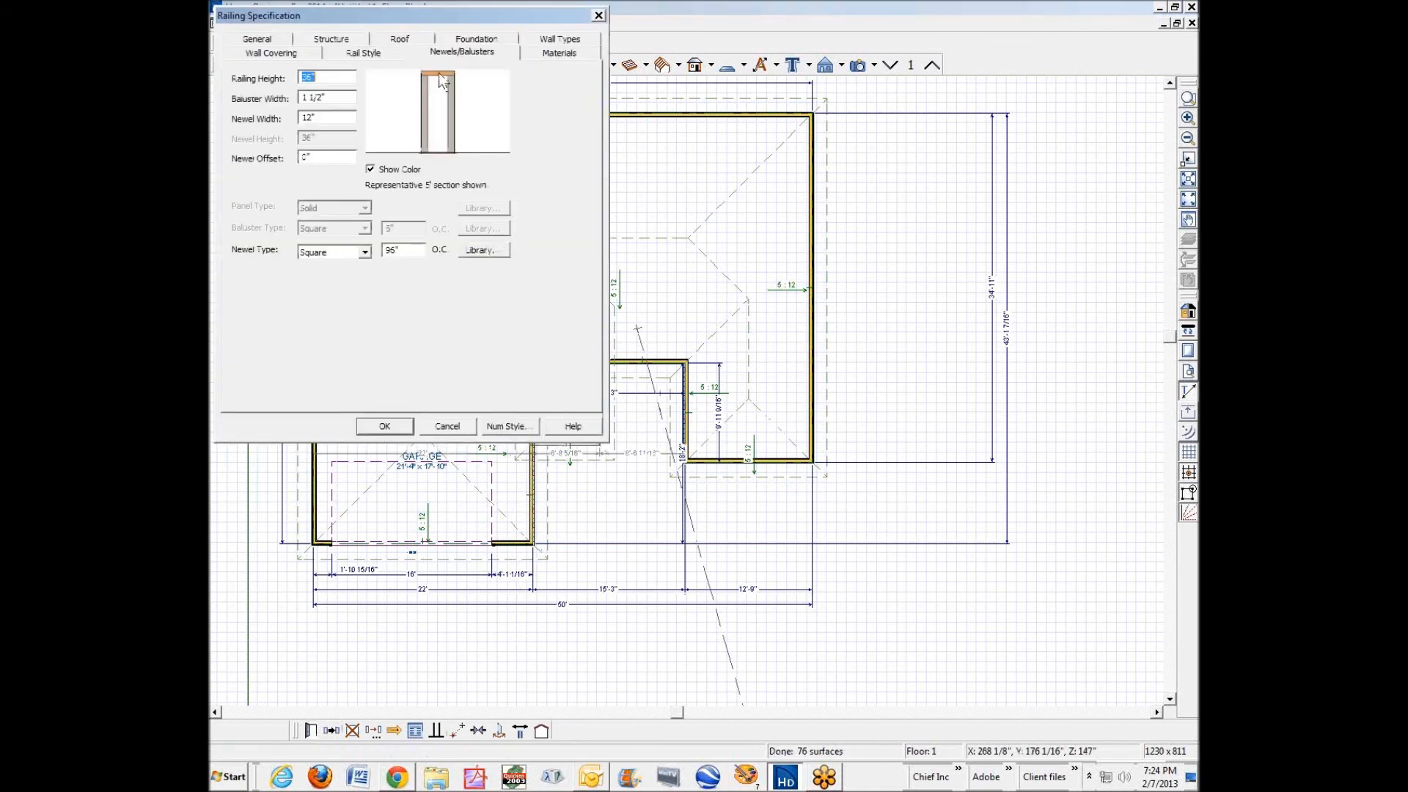
click(557, 54)
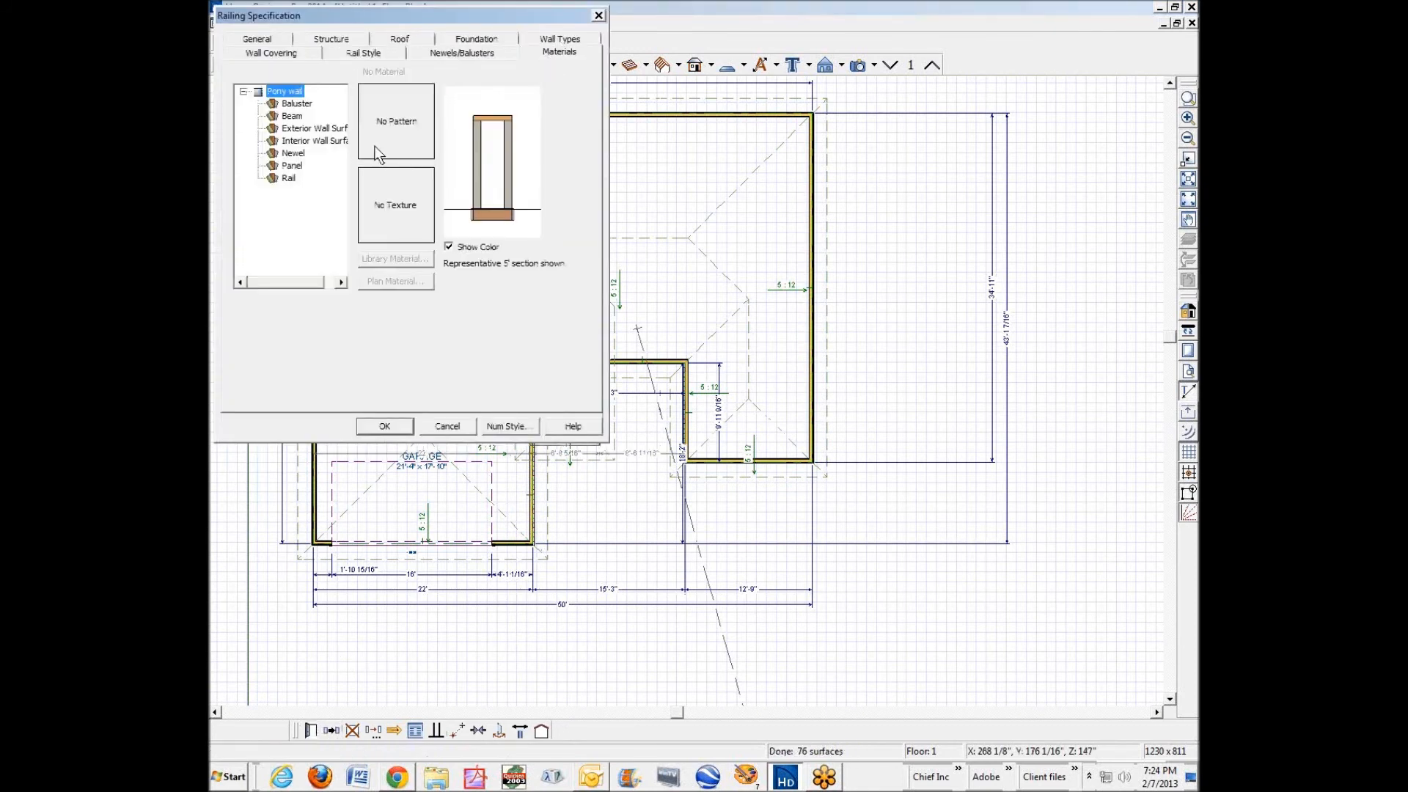
click(322, 130)
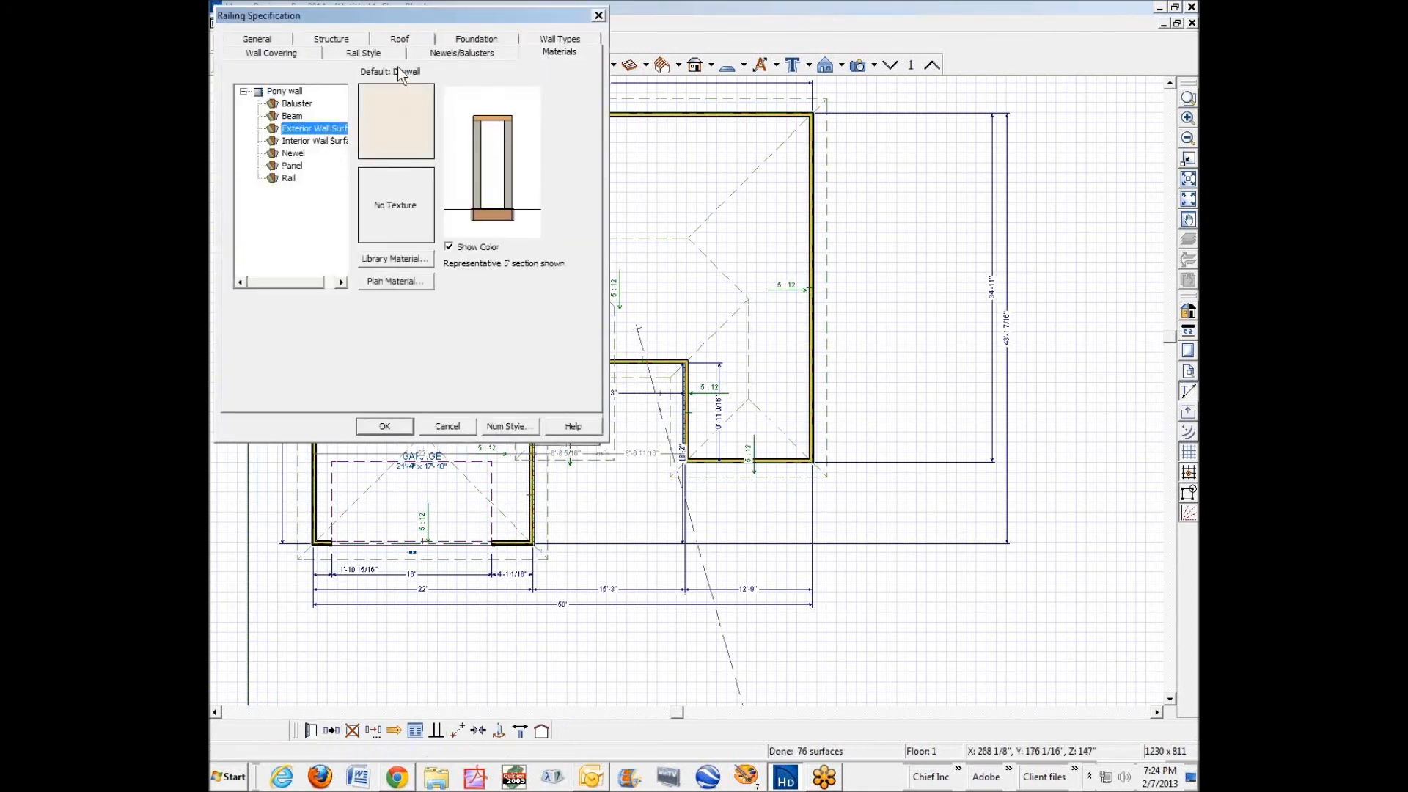
click(396, 280)
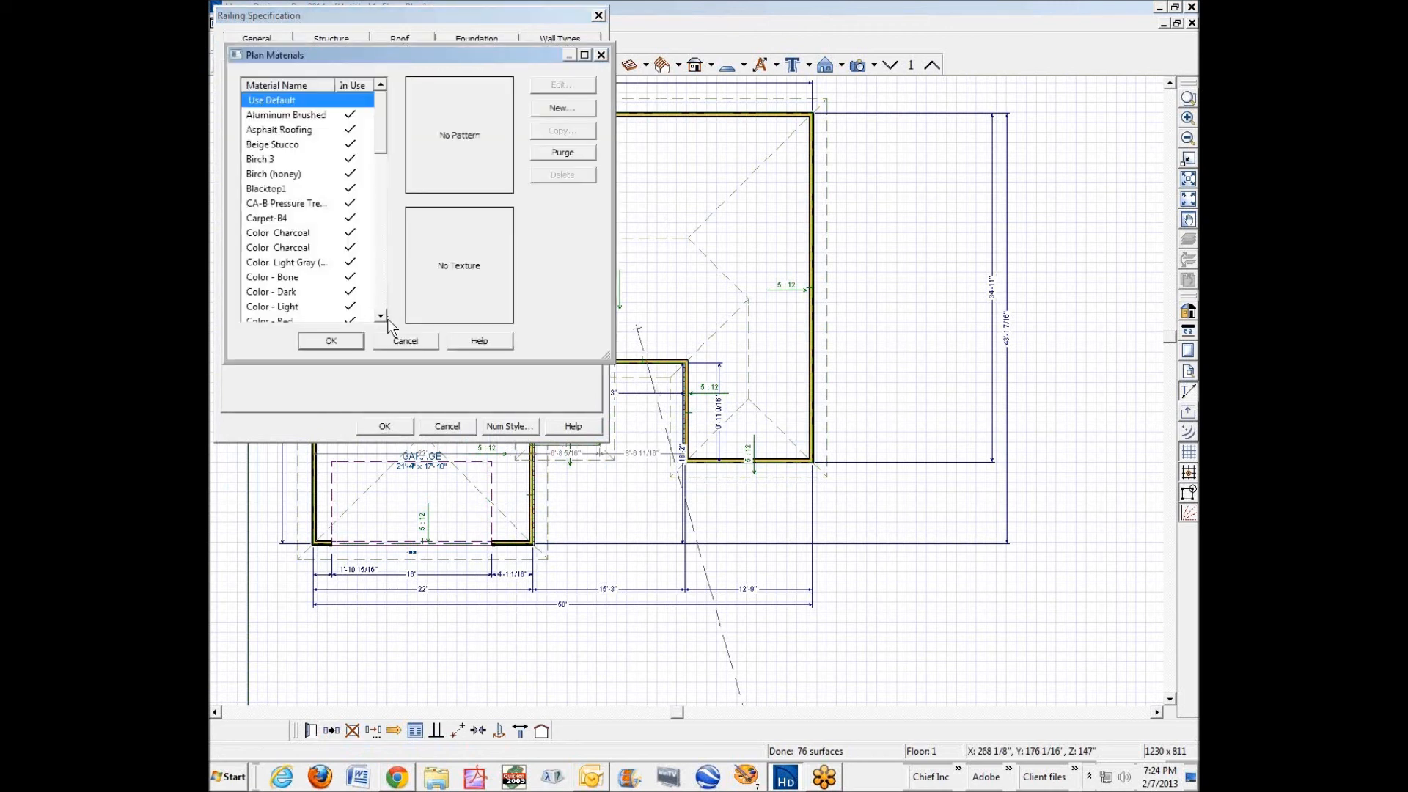
key(c)
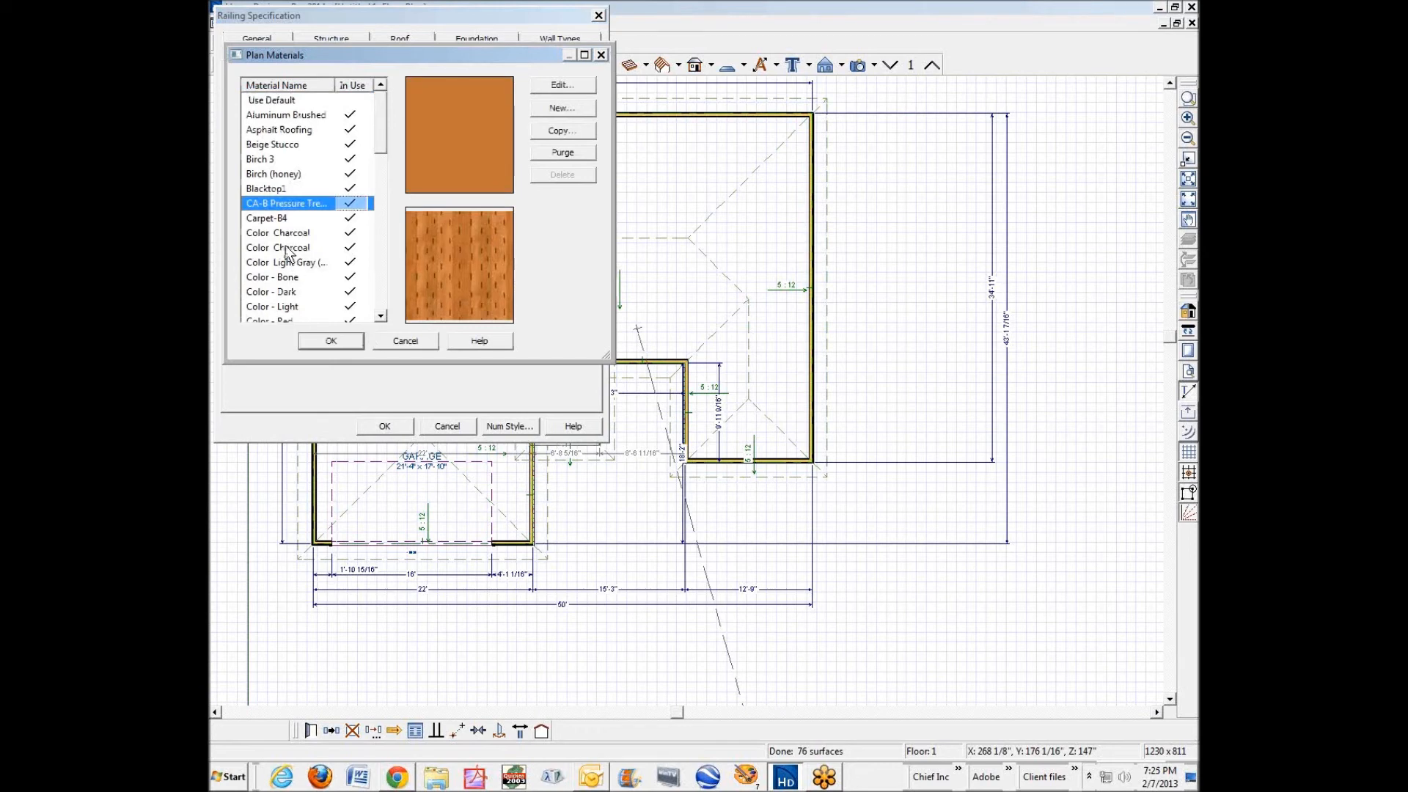
click(383, 314)
click(383, 313)
click(382, 314)
click(382, 313)
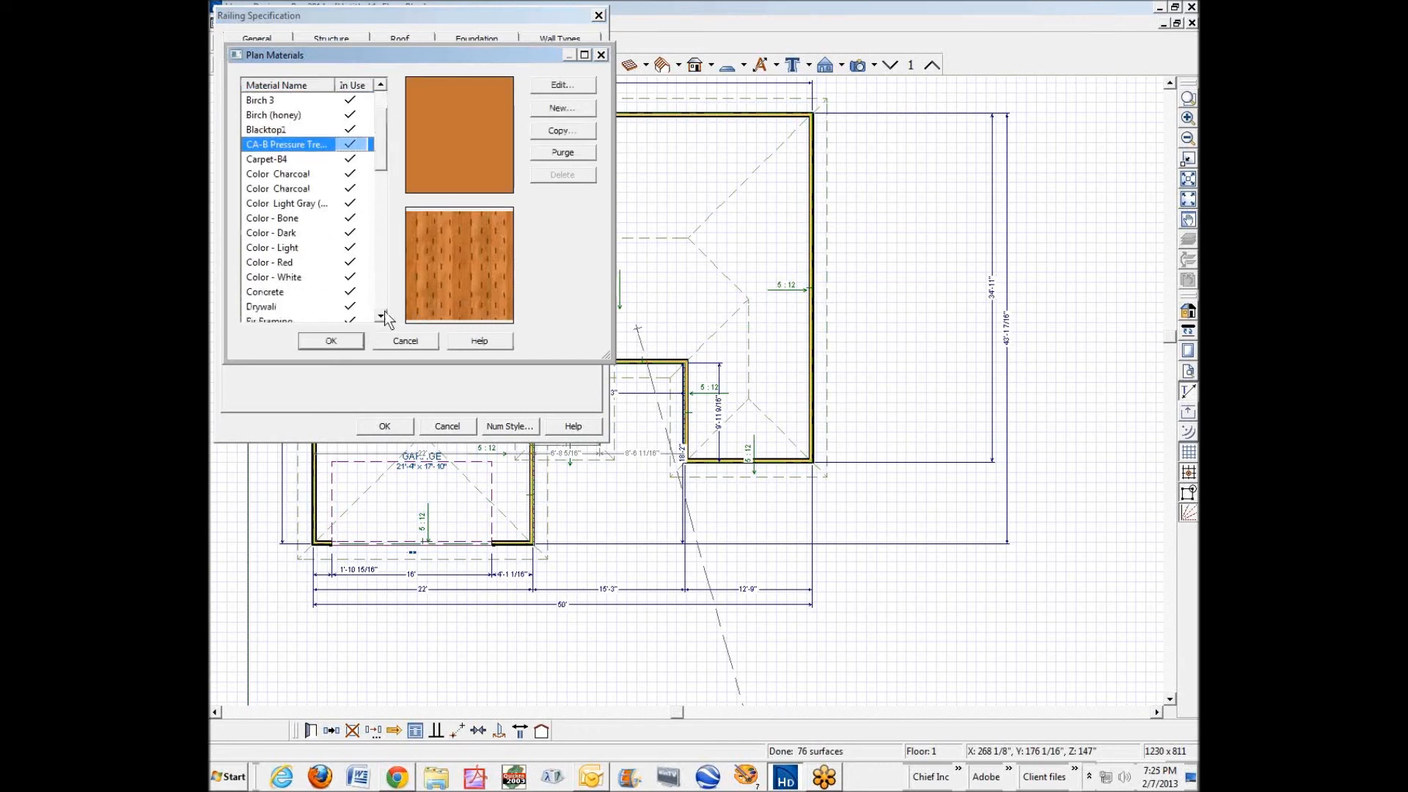
click(383, 313)
click(266, 279)
click(331, 340)
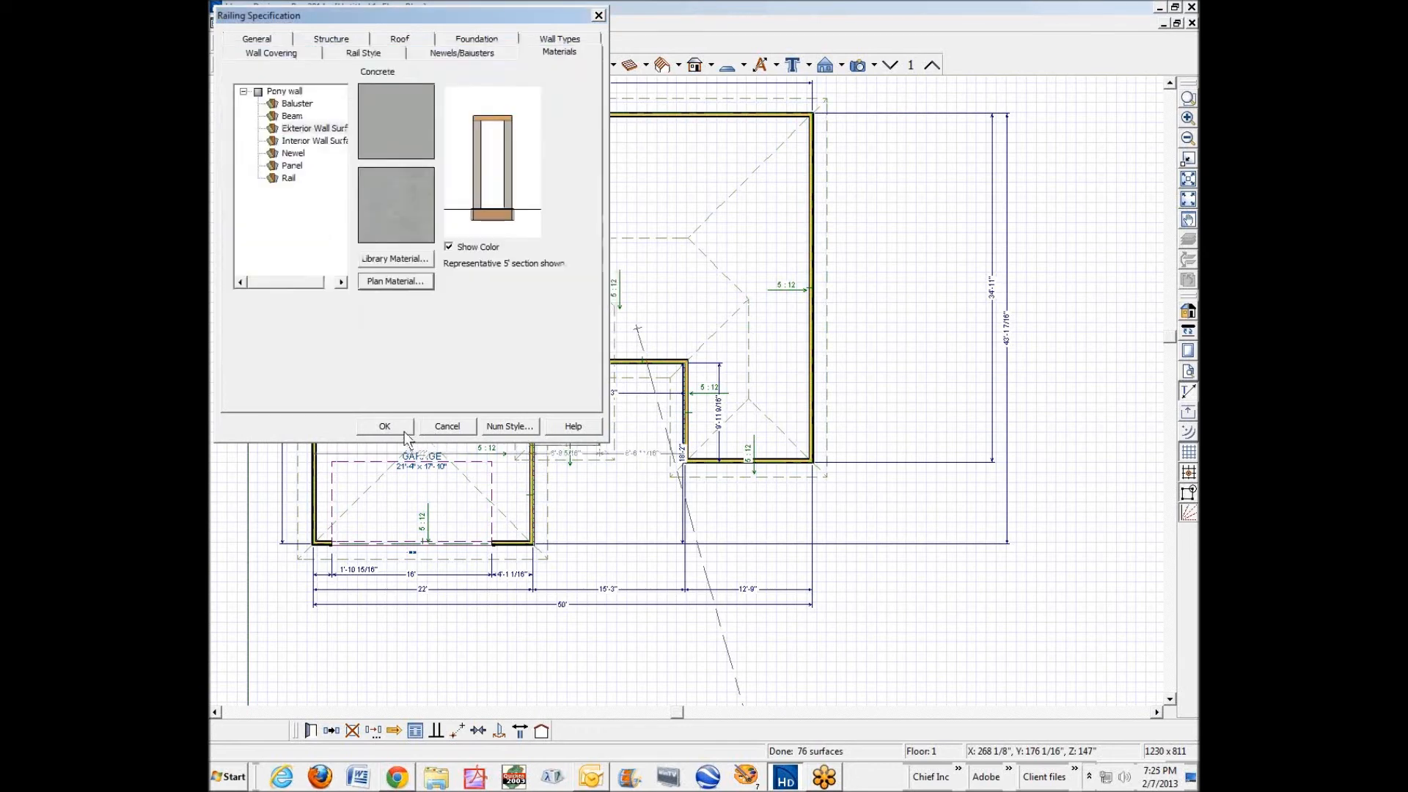
click(384, 426)
key(ctrl+Tab)
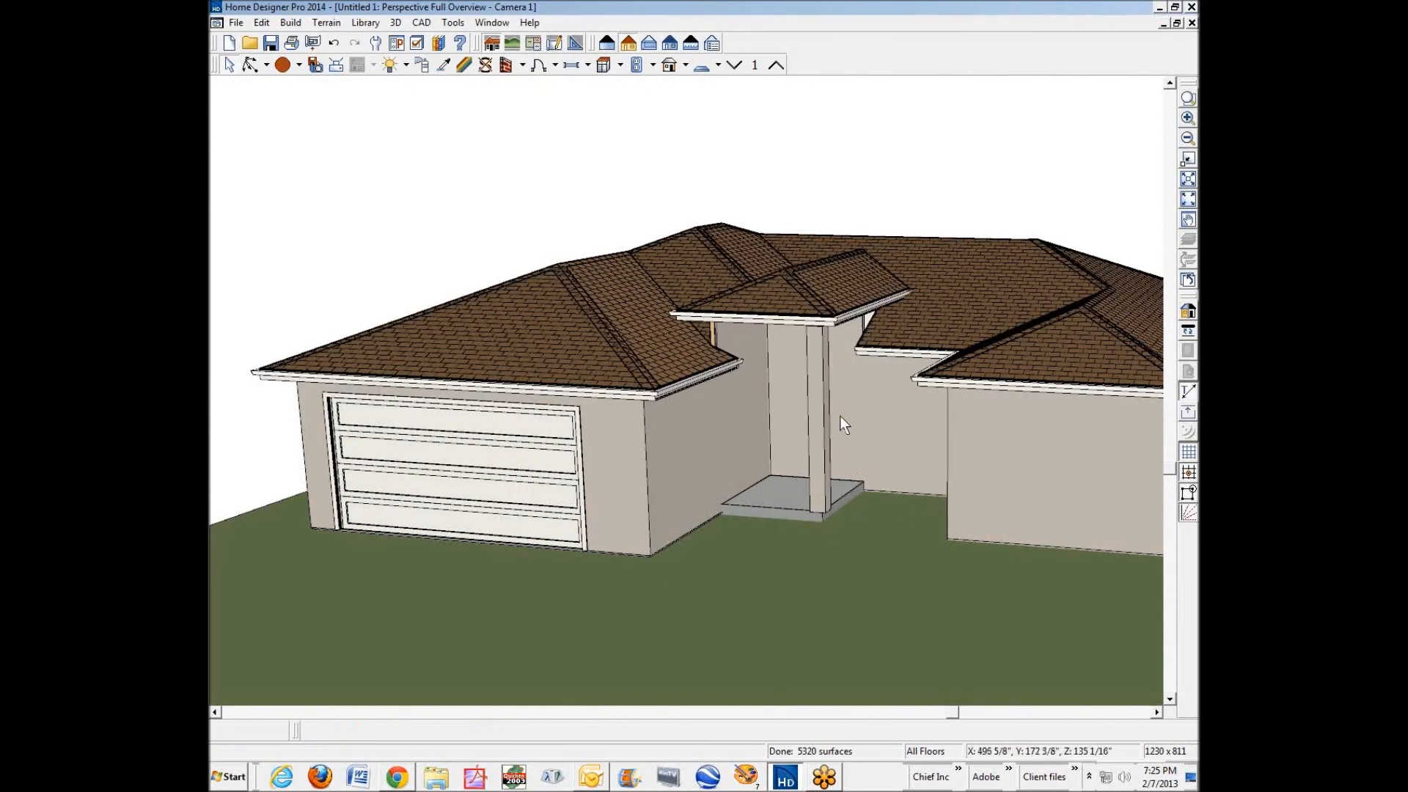
In the floor plan, draw a small CAD box on the porch's front edge near the garage wall.
key(ctrl+Tab)
click(1188, 98)
drag(480, 415, 572, 477)
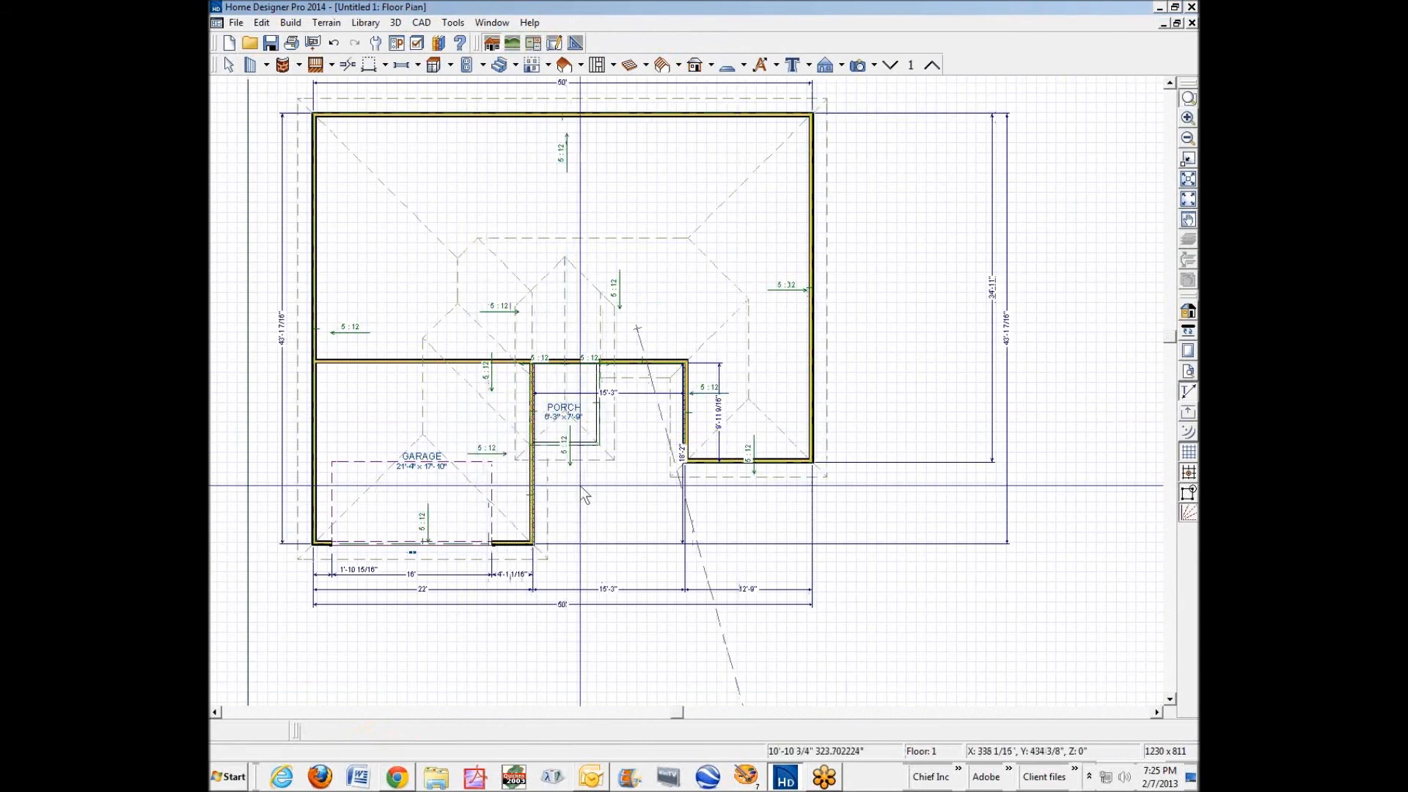
scroll(820, 275, down, 2)
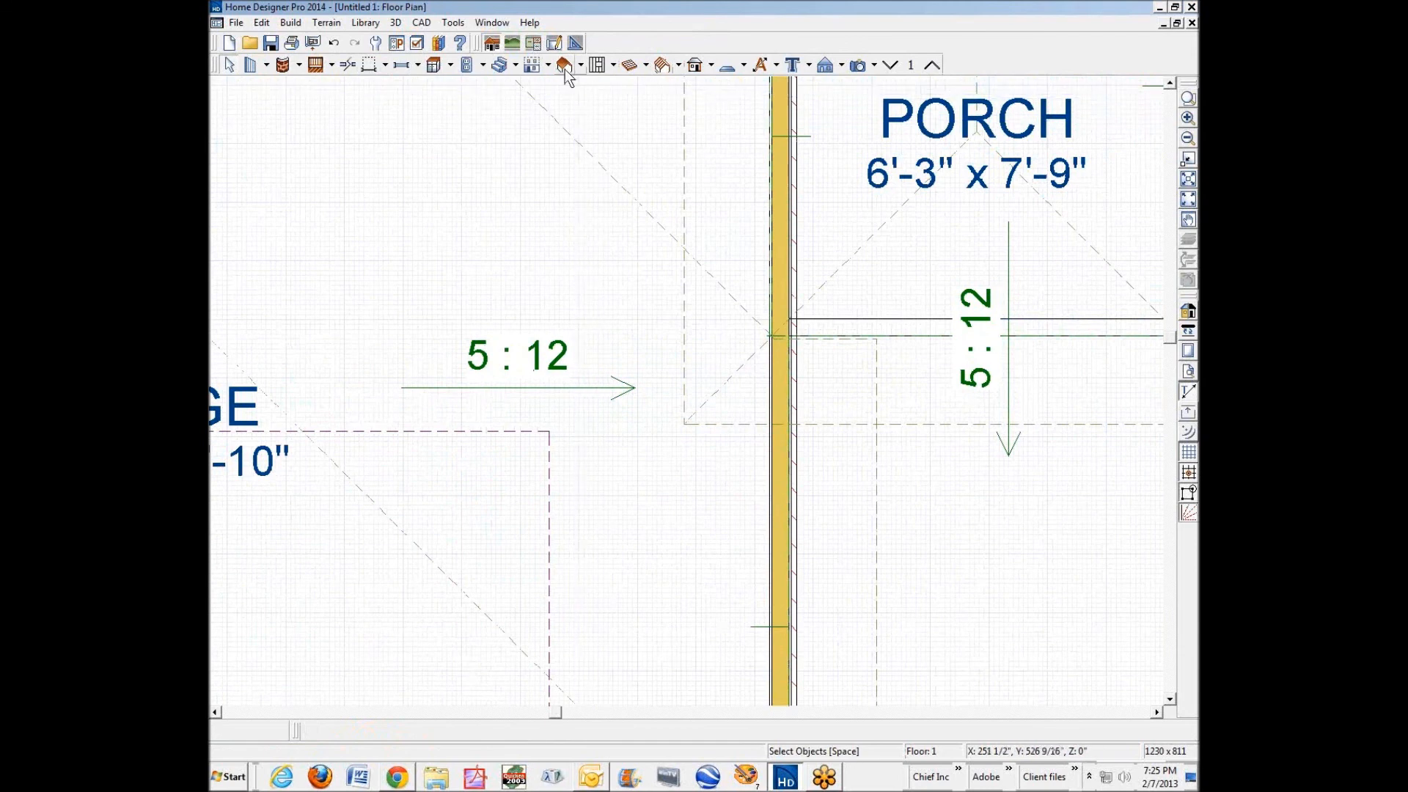
click(574, 43)
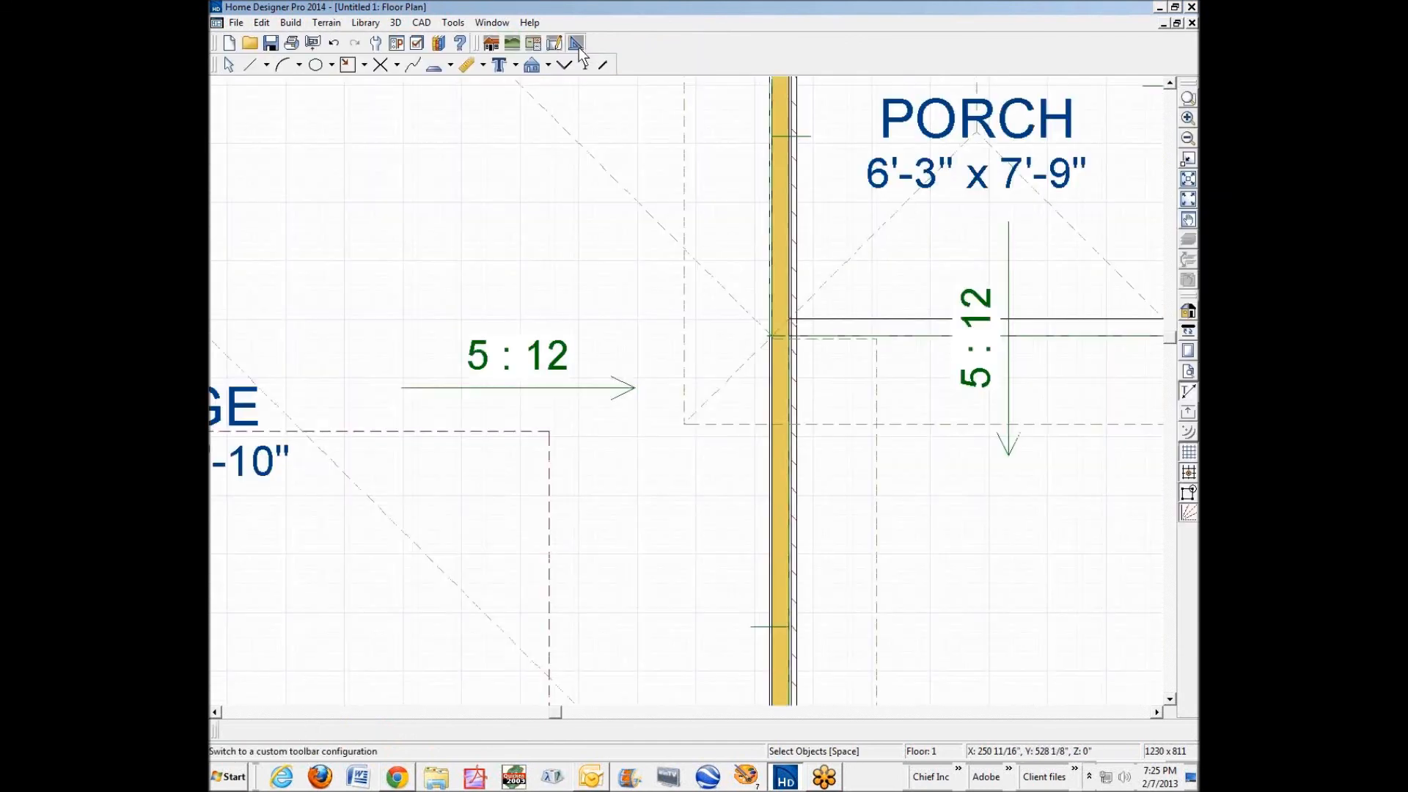
click(348, 64)
drag(879, 259, 926, 335)
Set the CAD box's width and depth to 12" each.
key(space)
click(927, 294)
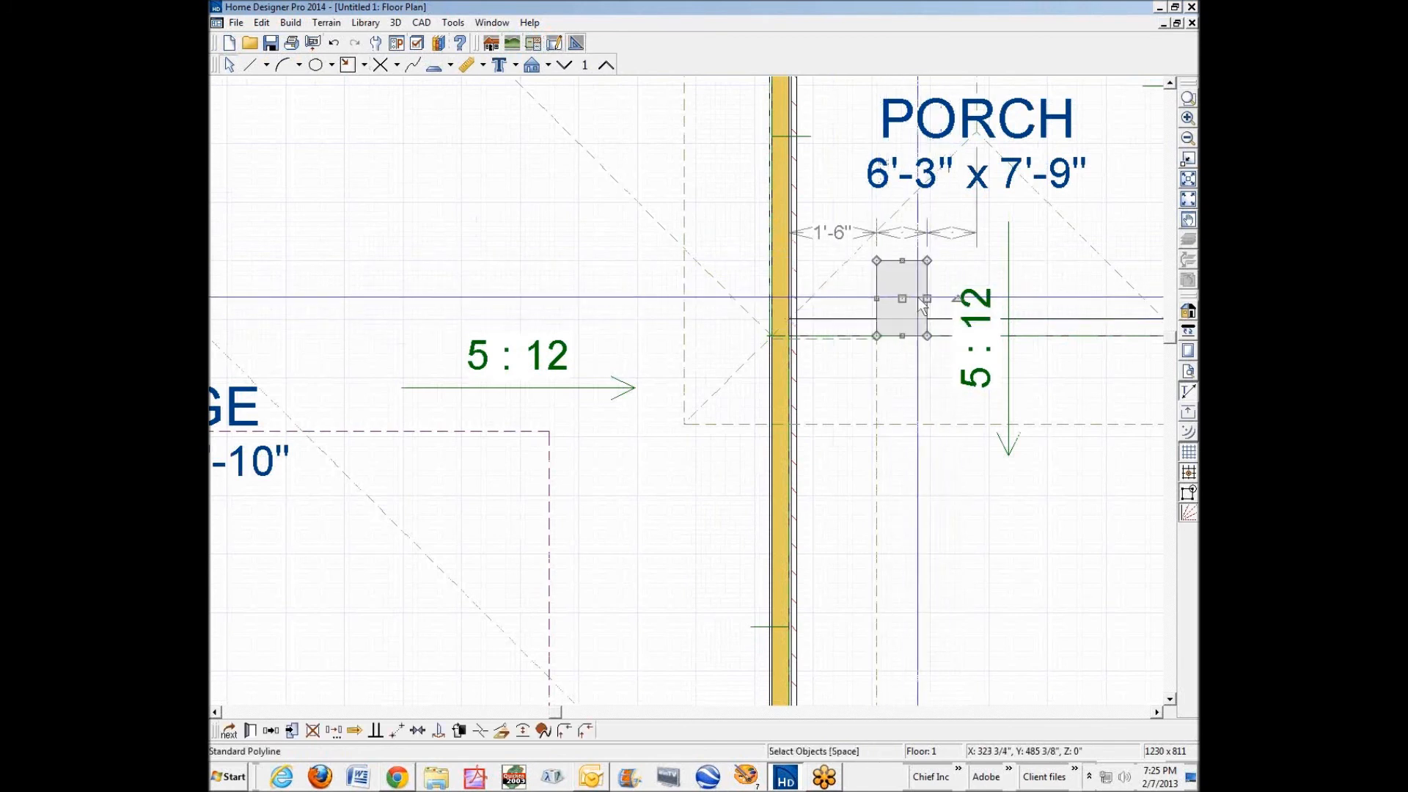
click(903, 235)
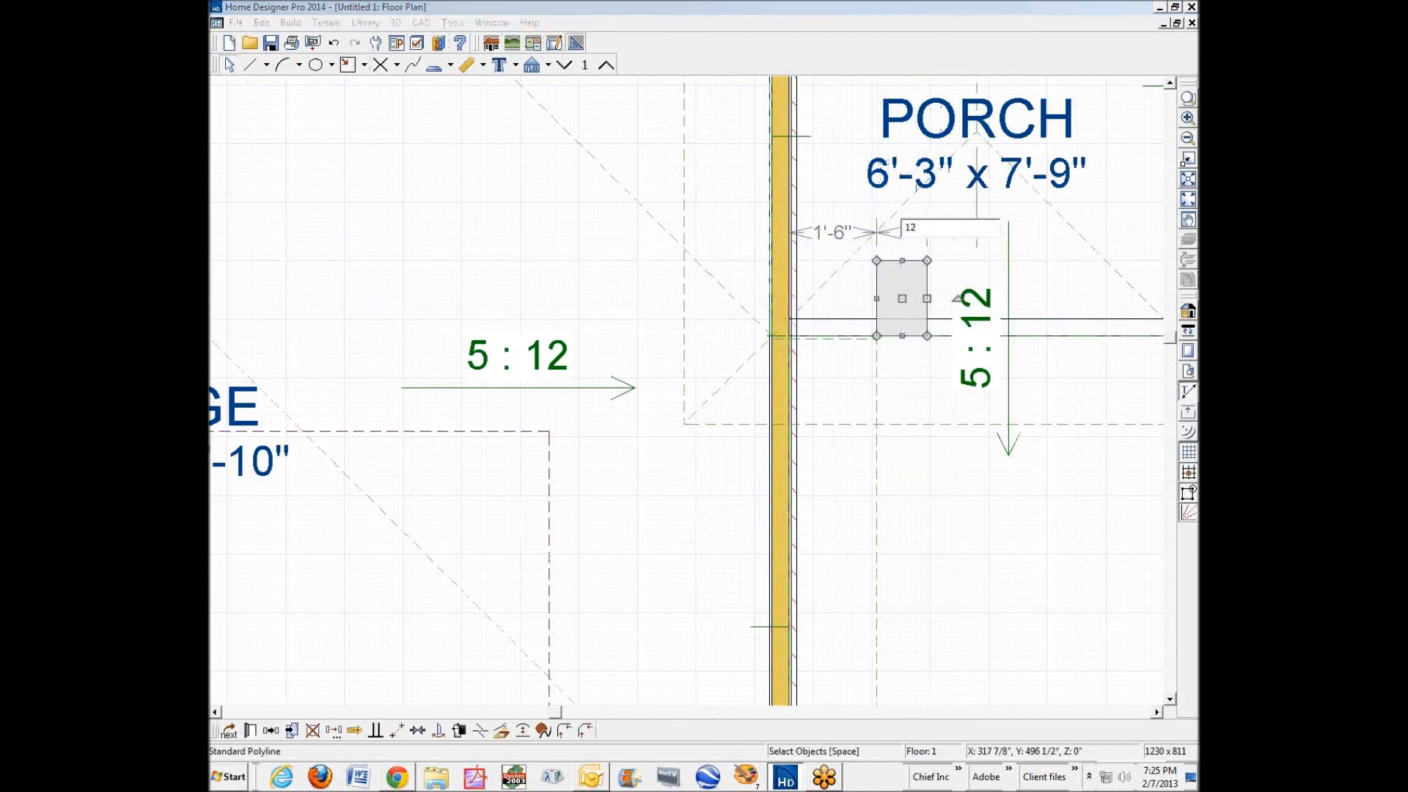
key(Return)
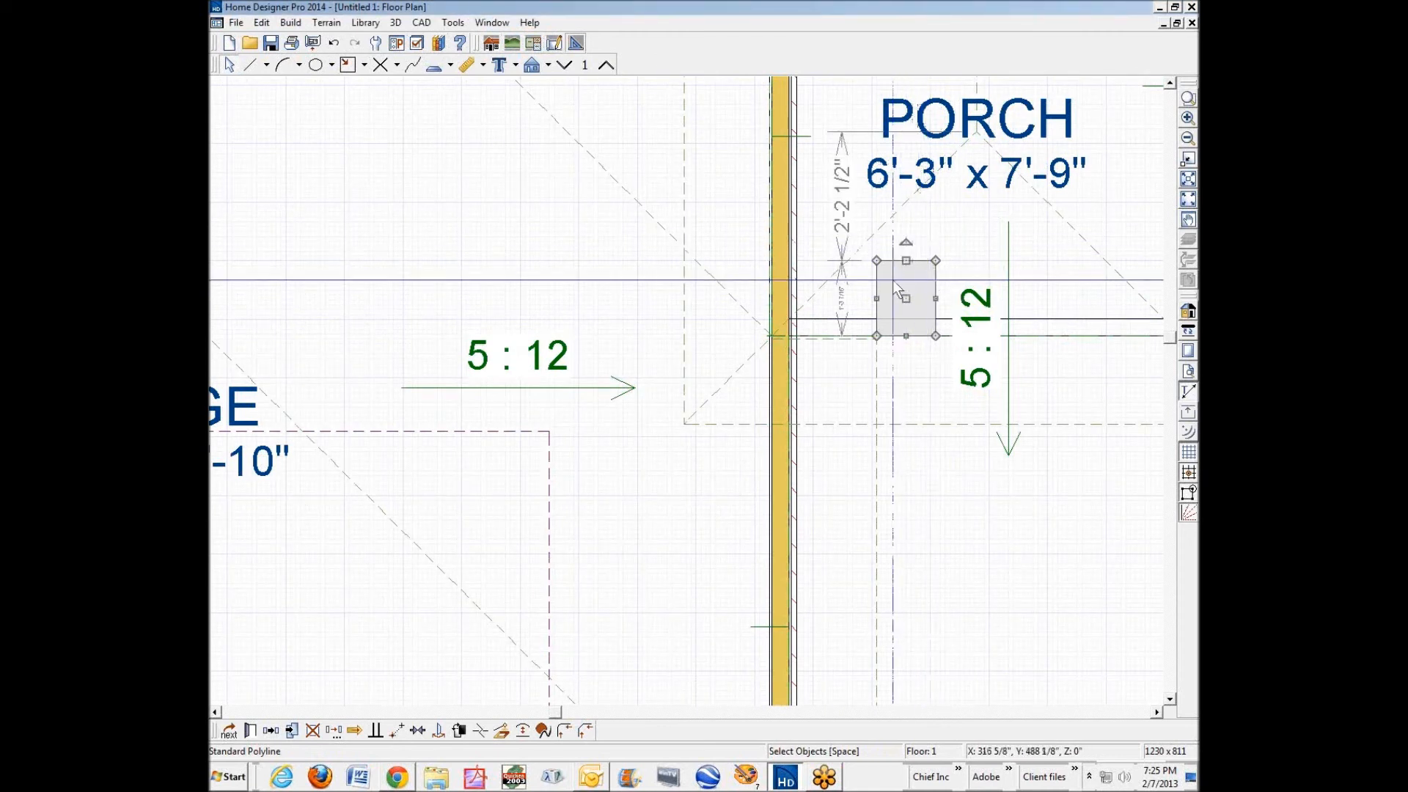
click(840, 304)
text(12)
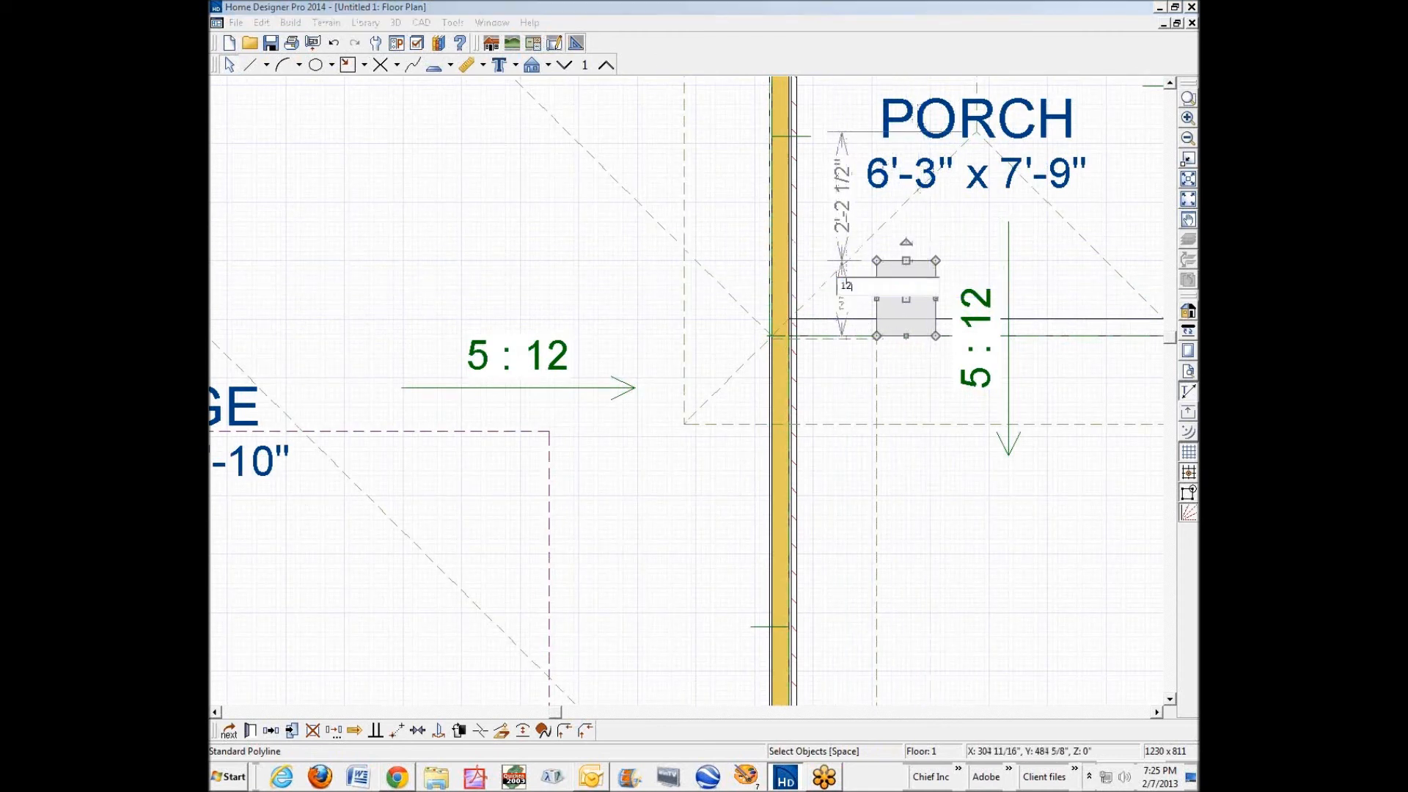
key(Return)
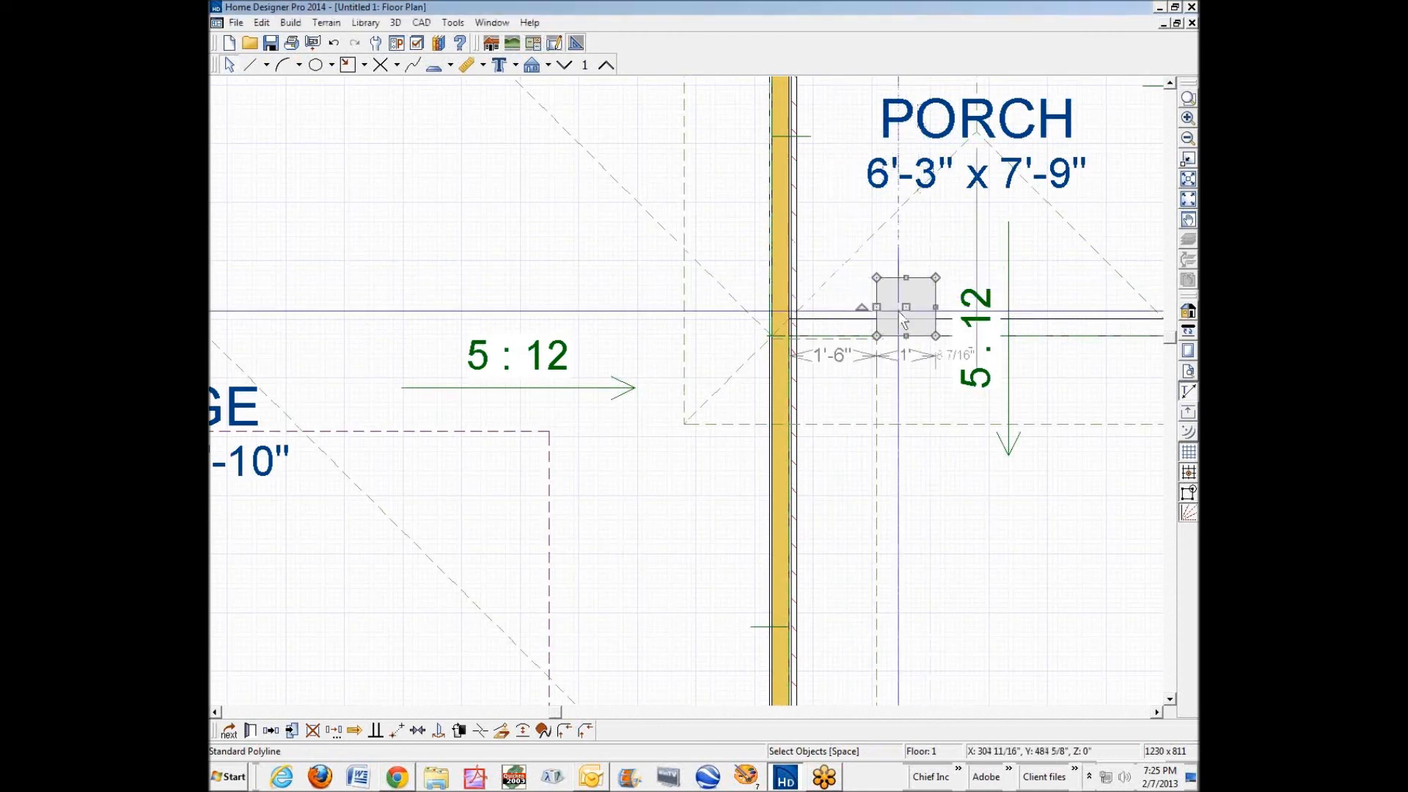
Convert the box to a slab with its top elevation at 12' and move it onto the garage wall at the porch's front corner.
click(505, 731)
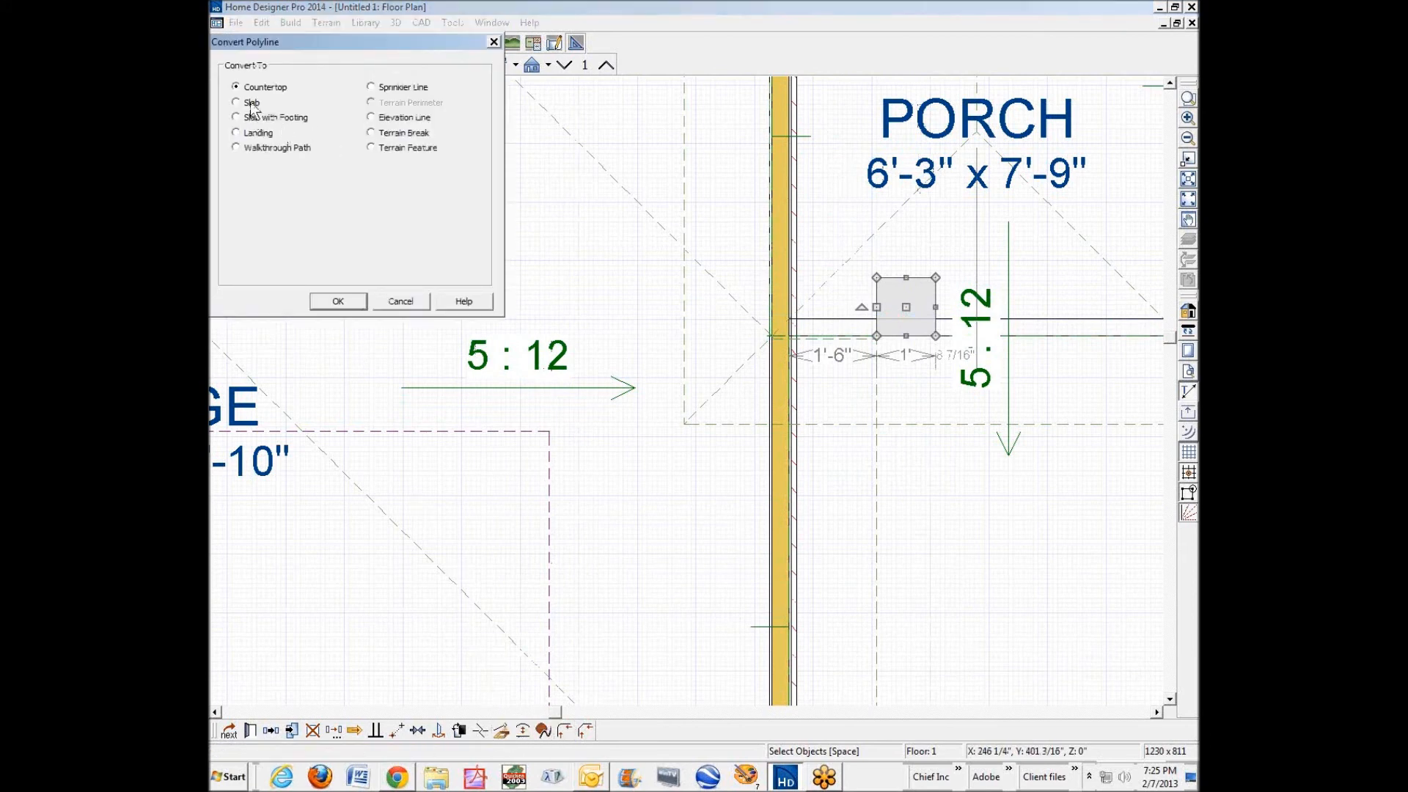
click(338, 301)
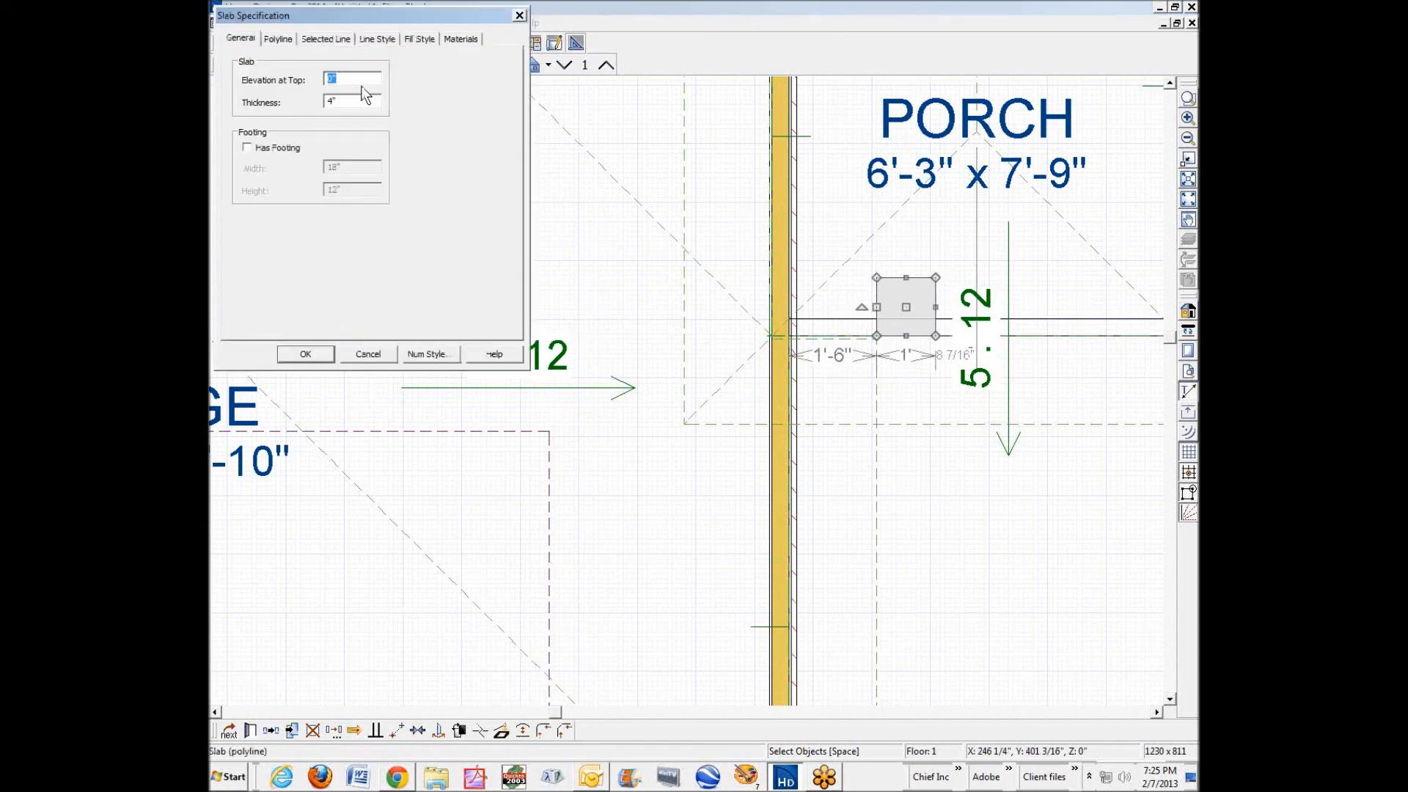
text(12')
click(320, 354)
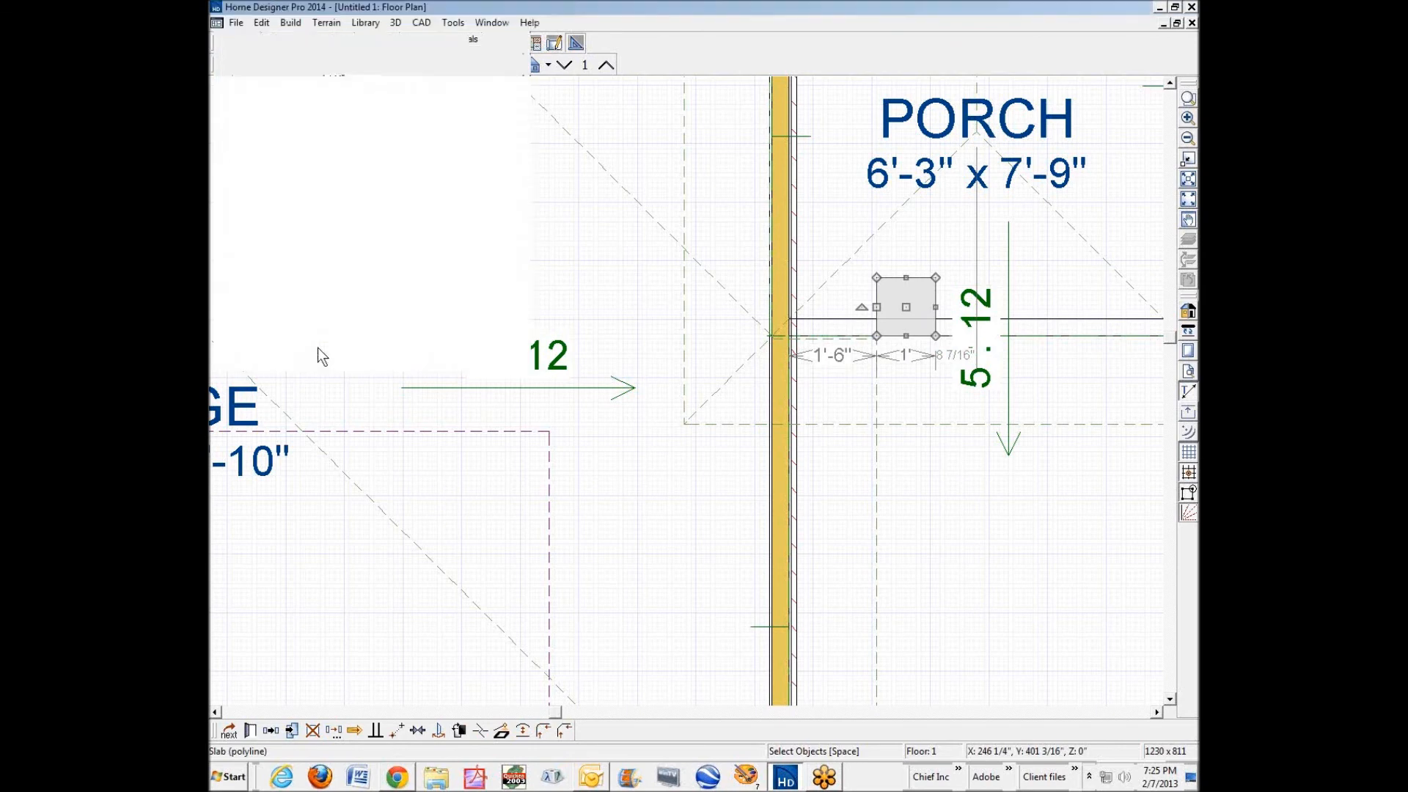
drag(906, 306, 799, 308)
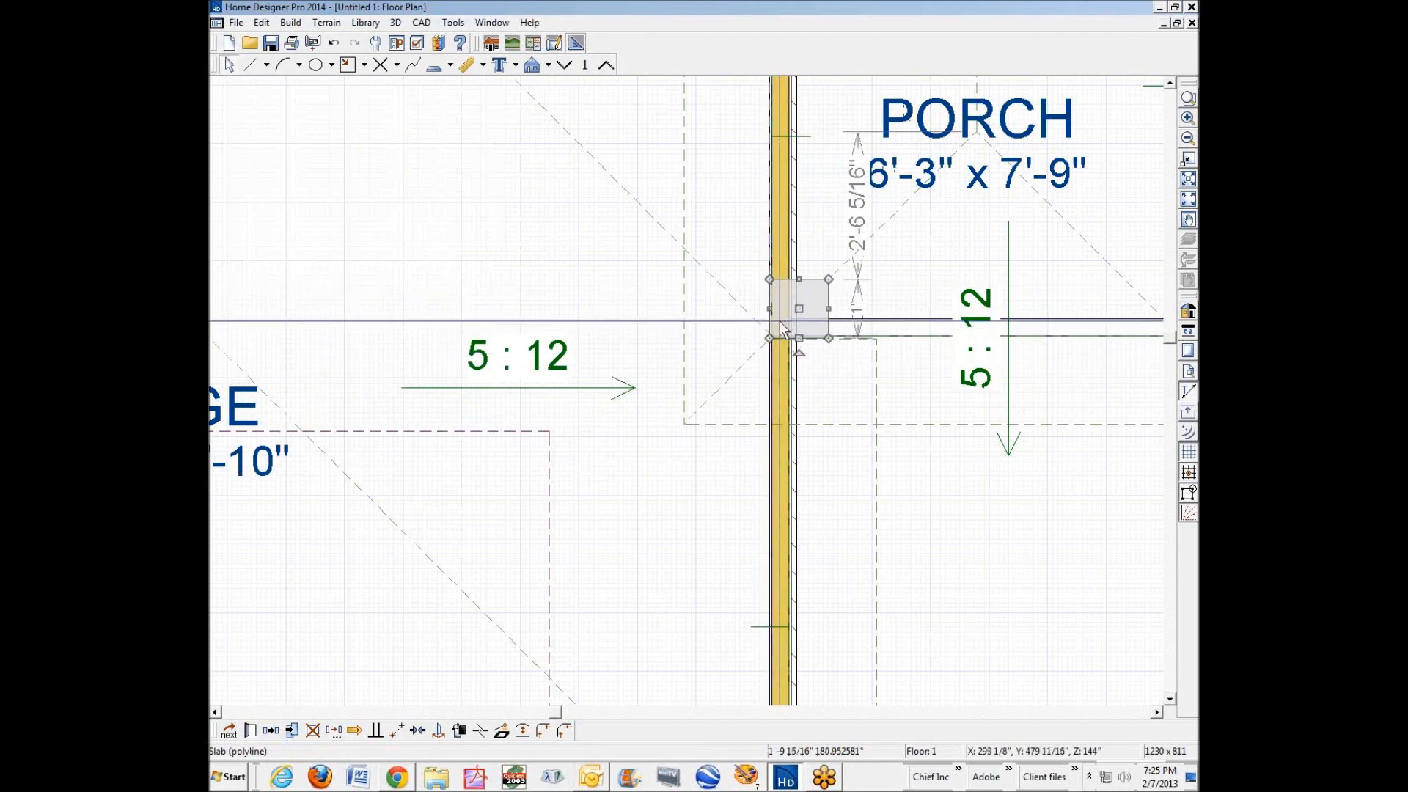
In the perspective overview, paint the new slab column with the Beige Stucco of the existing porch column.
key(ctrl+Tab)
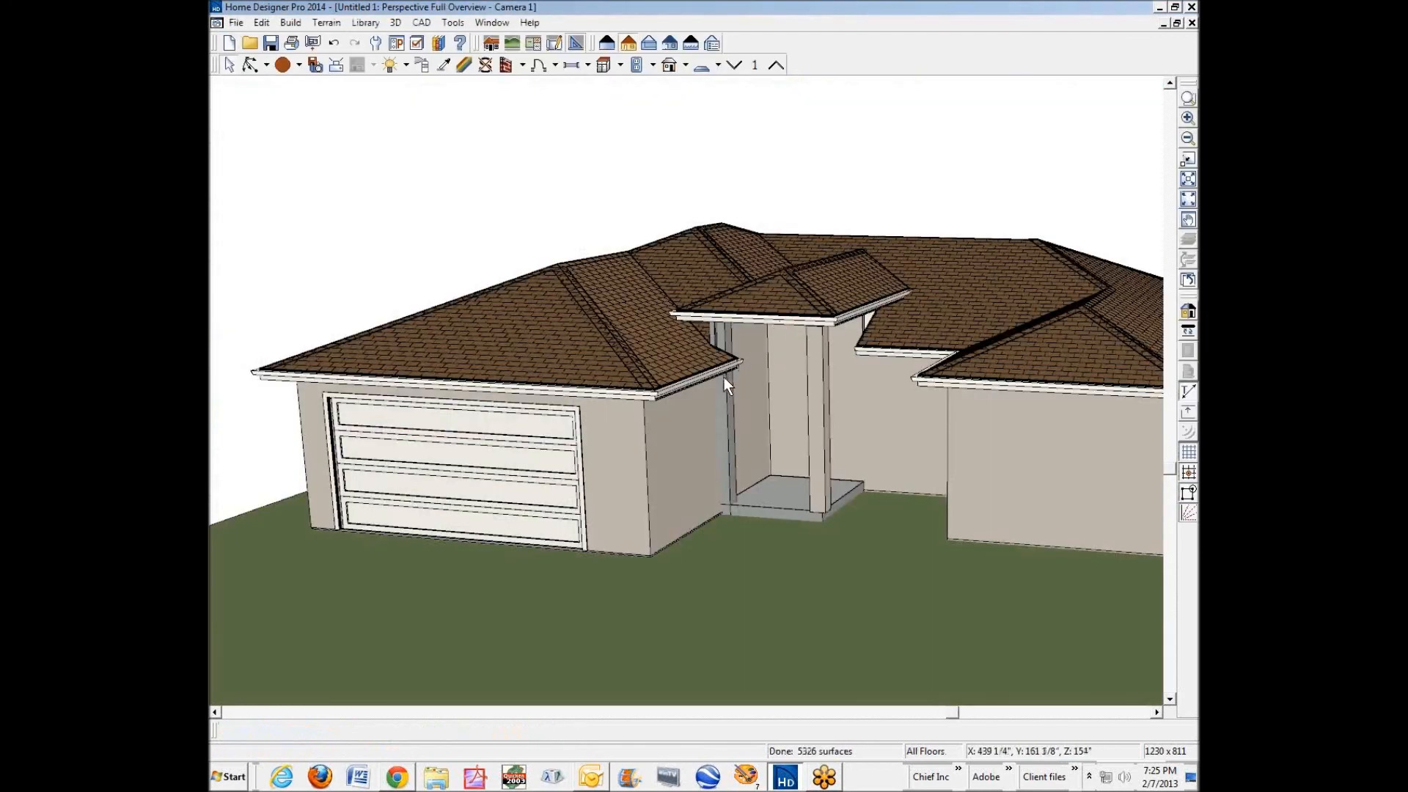
scroll(723, 377, up, 4)
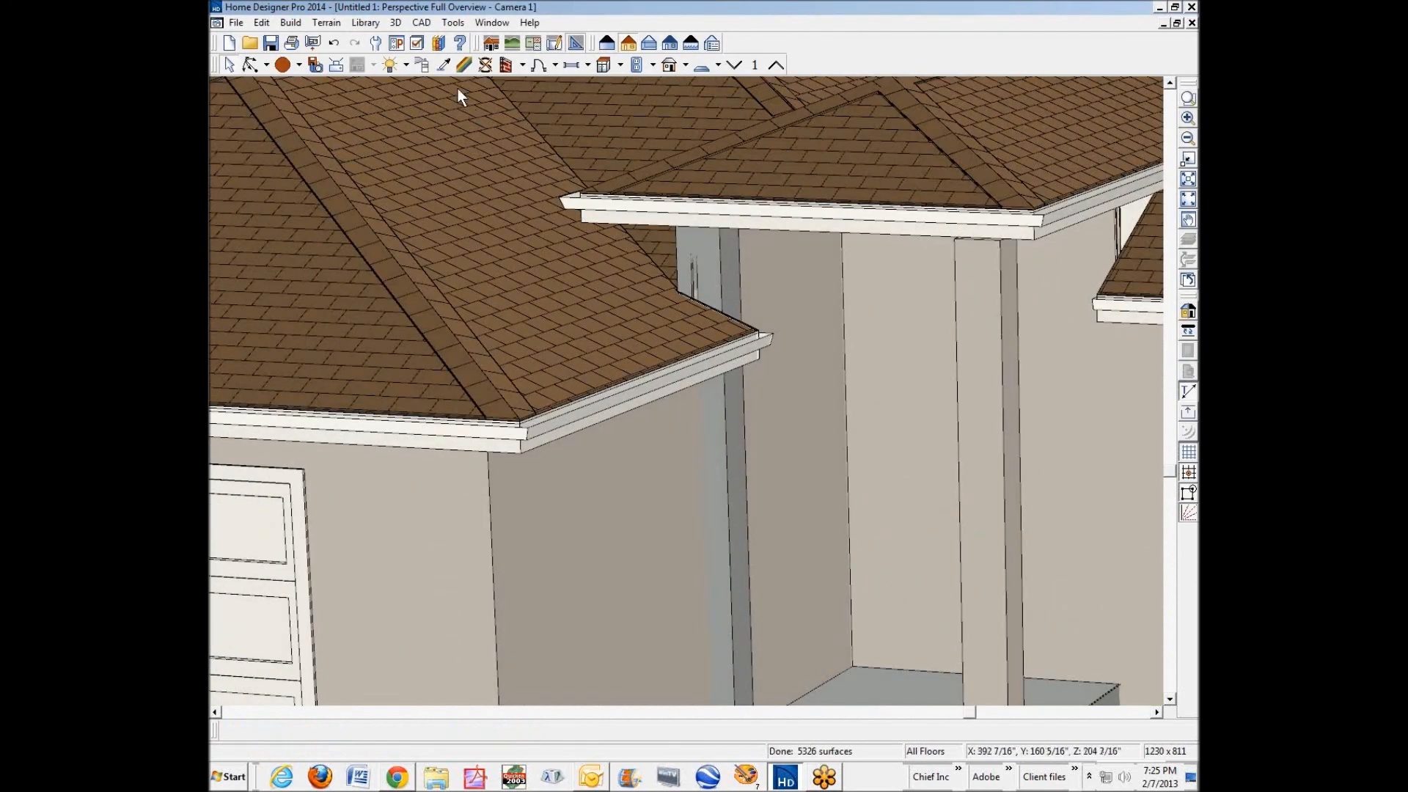
click(444, 67)
click(973, 315)
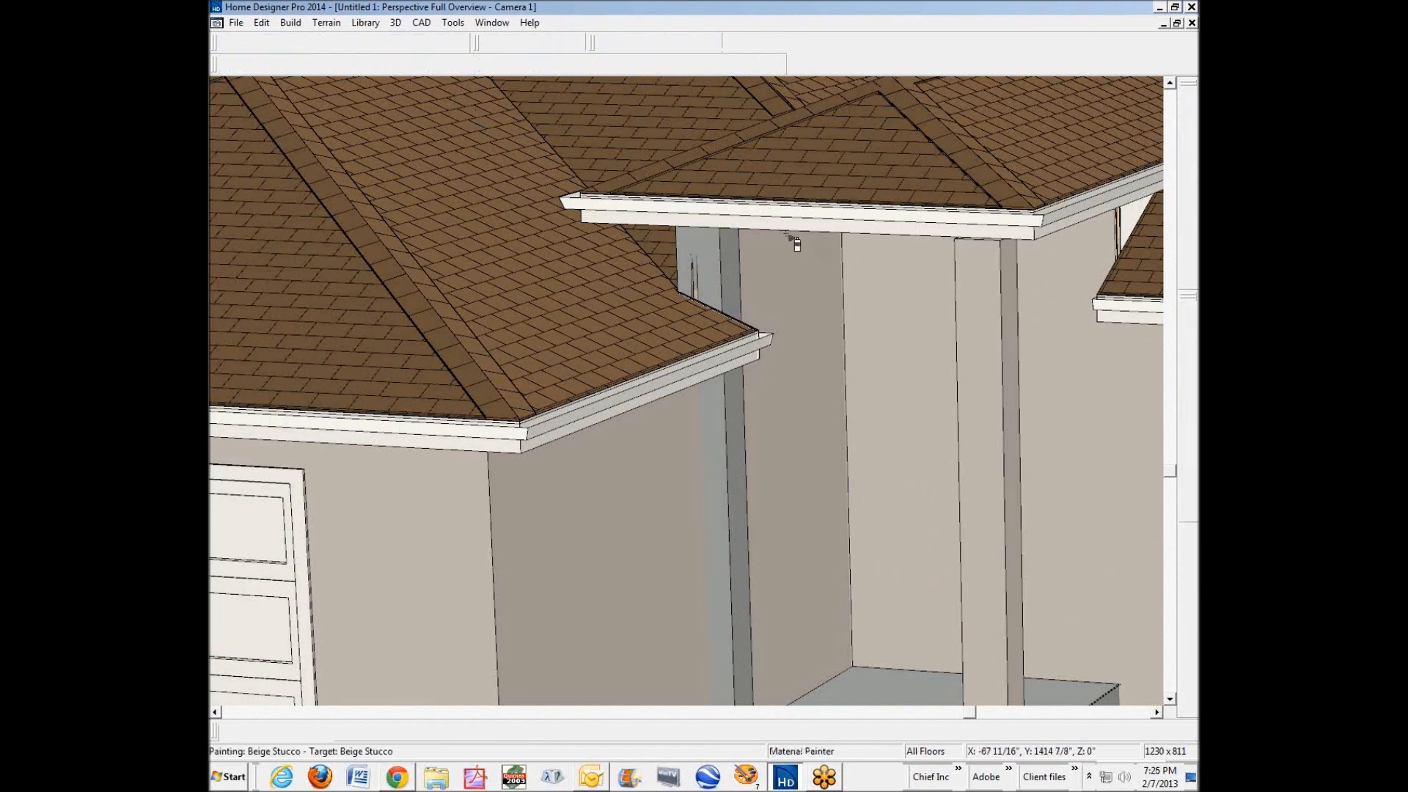
click(707, 262)
scroll(796, 351, down, 1)
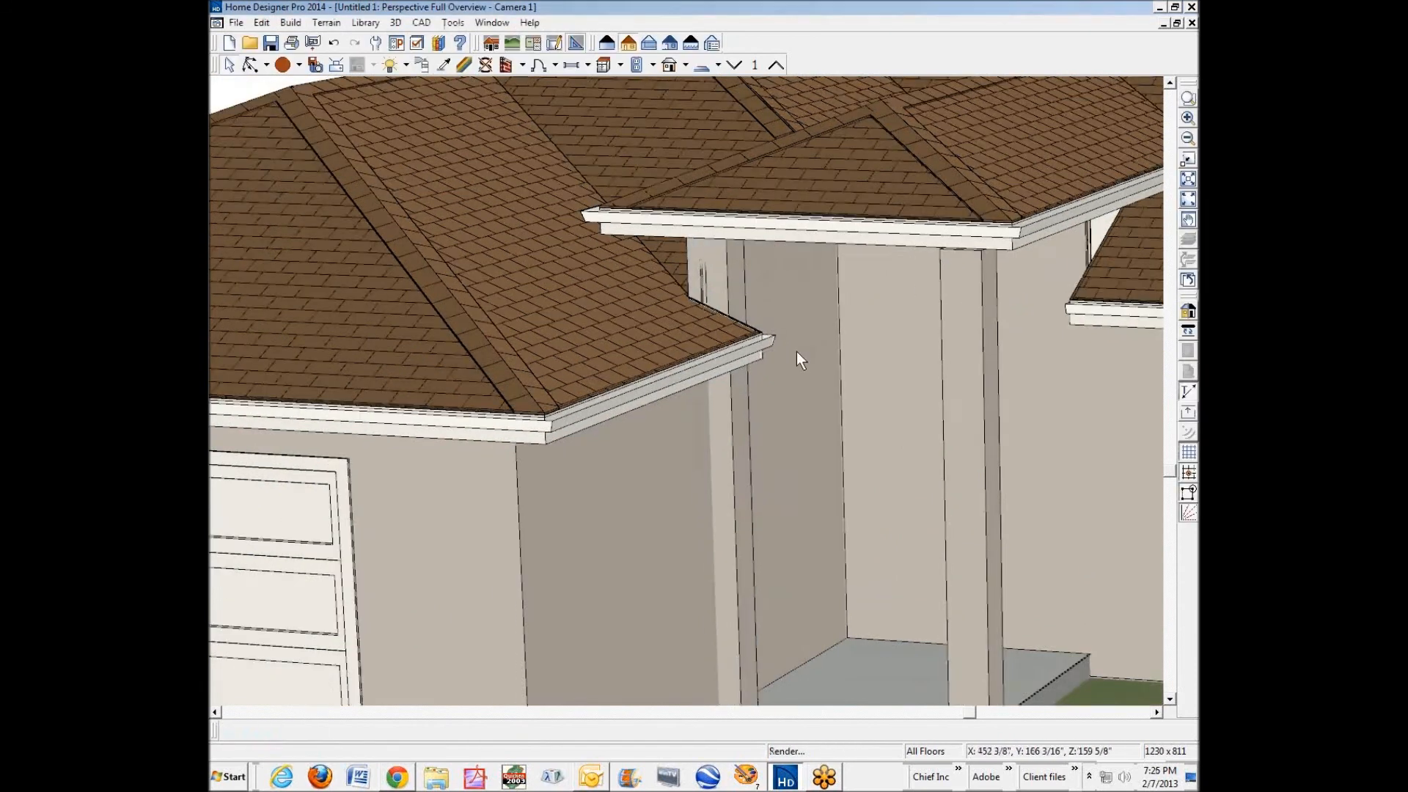
scroll(796, 352, down, 2)
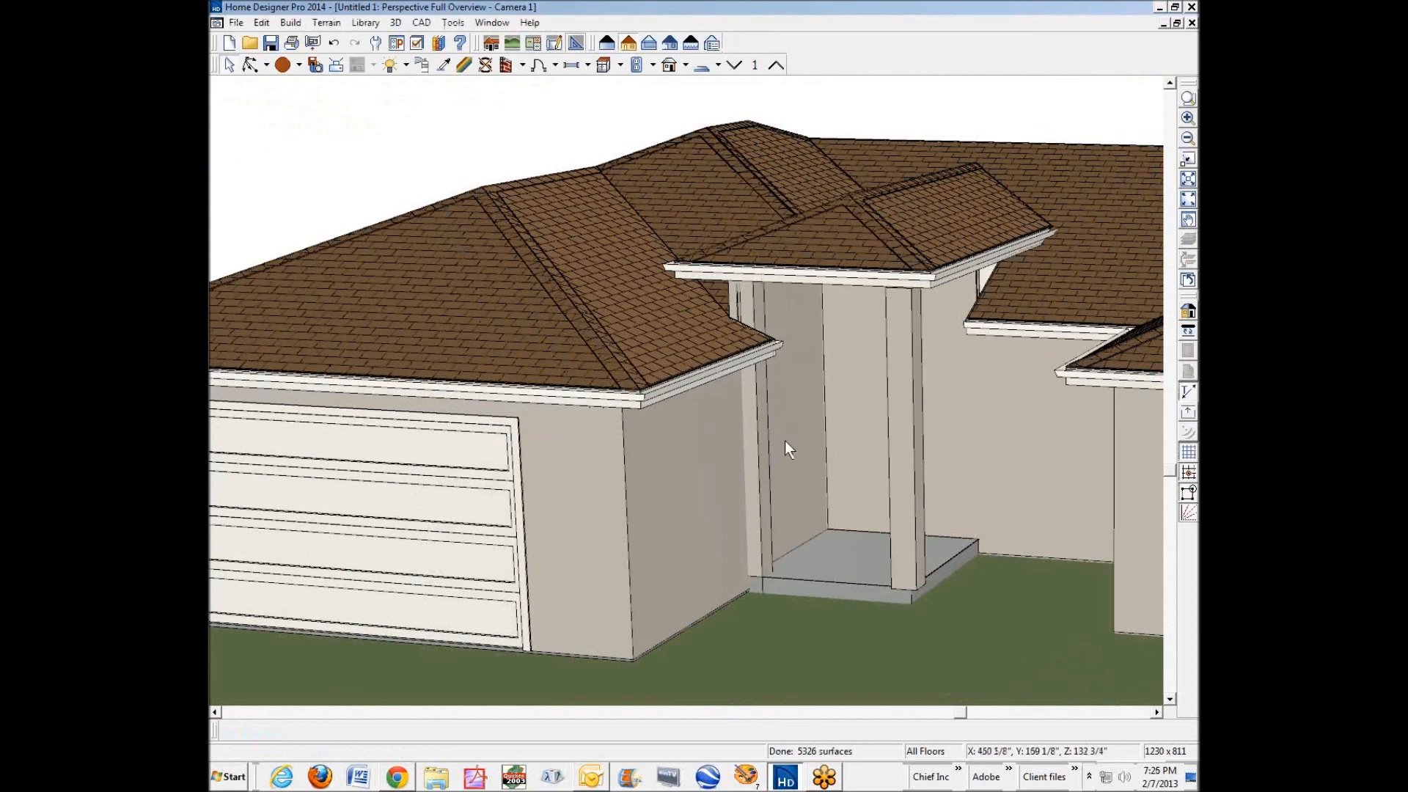
In the floor plan, move the slab column about 1 1/4" toward the front of the house, and return to the perspective overview.
key(ctrl+Tab)
click(818, 293)
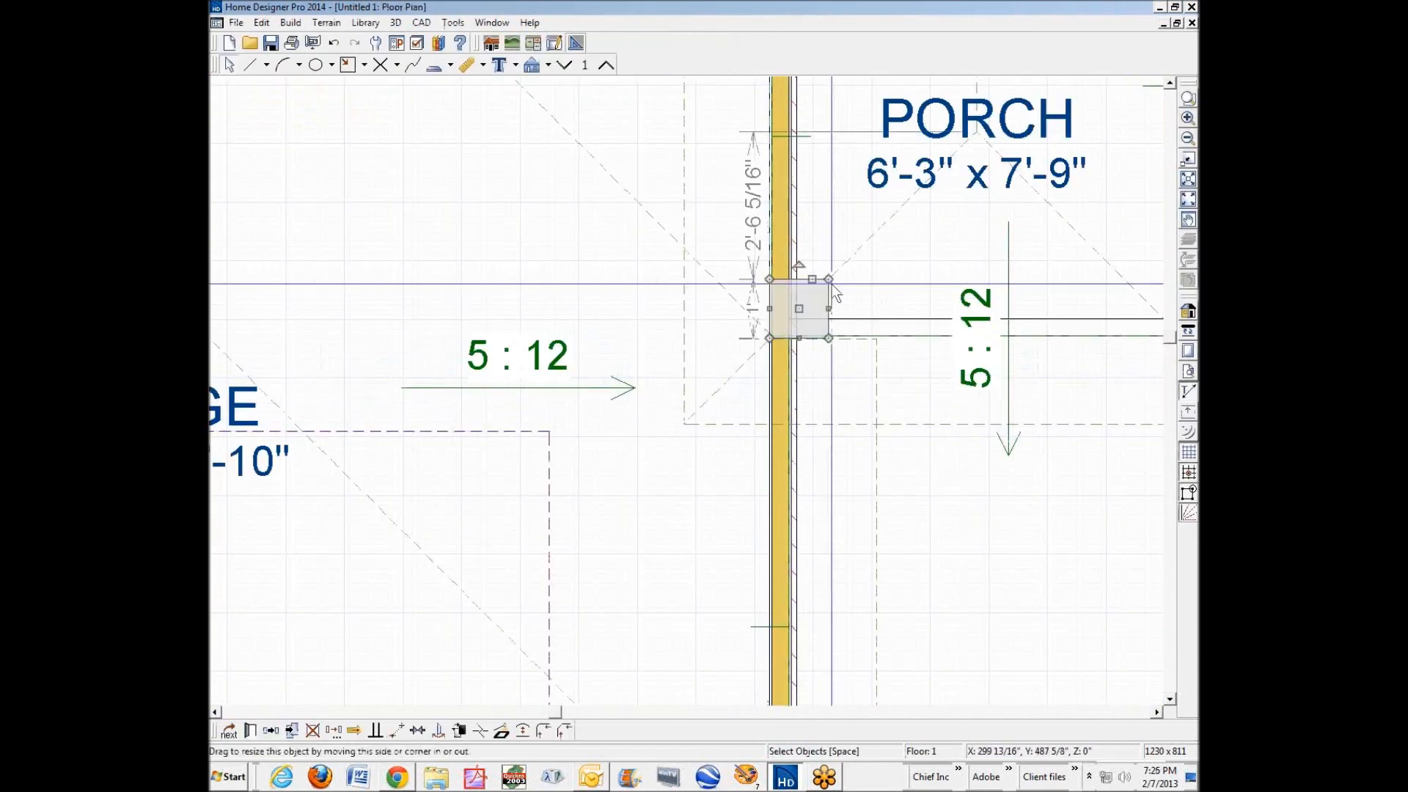
drag(800, 307, 799, 311)
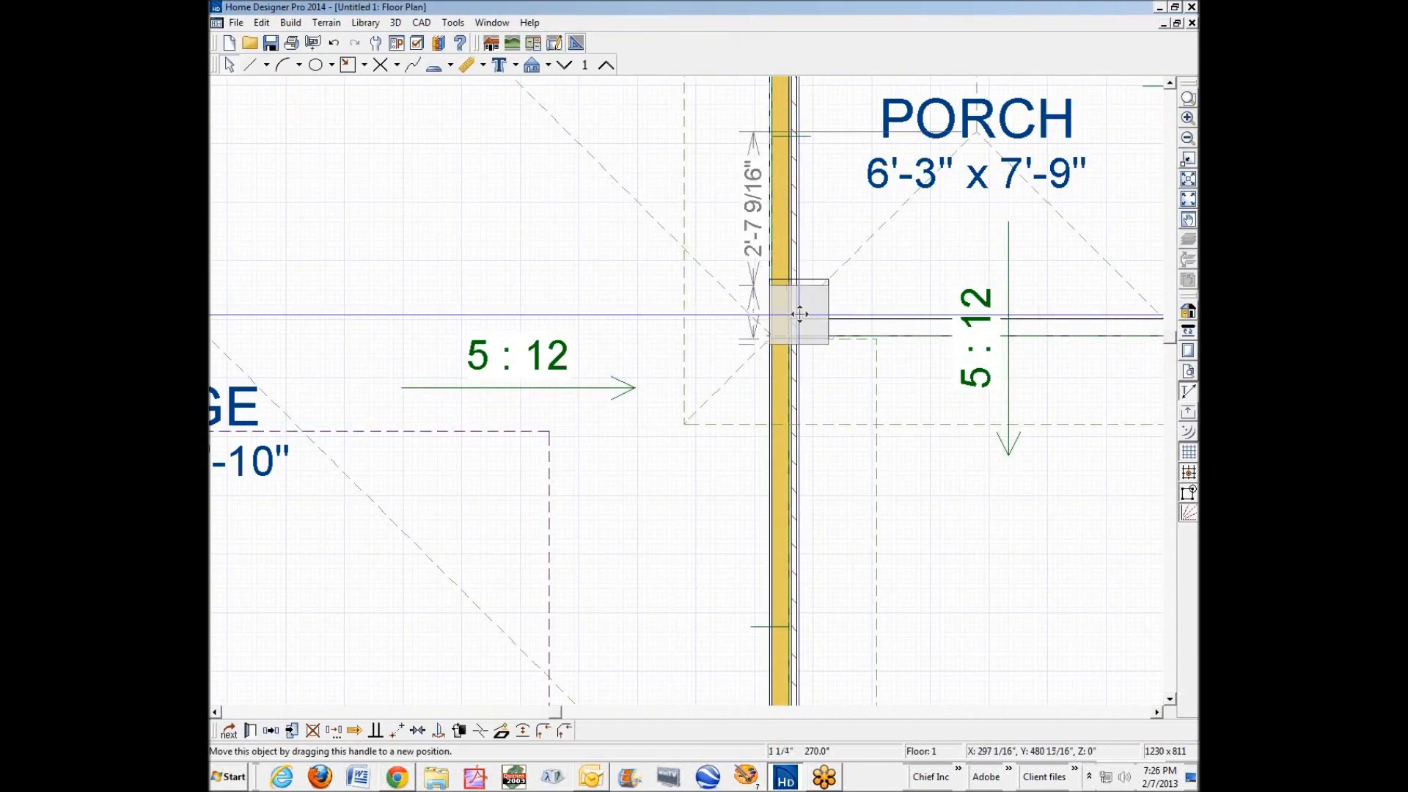
key(ctrl+Tab)
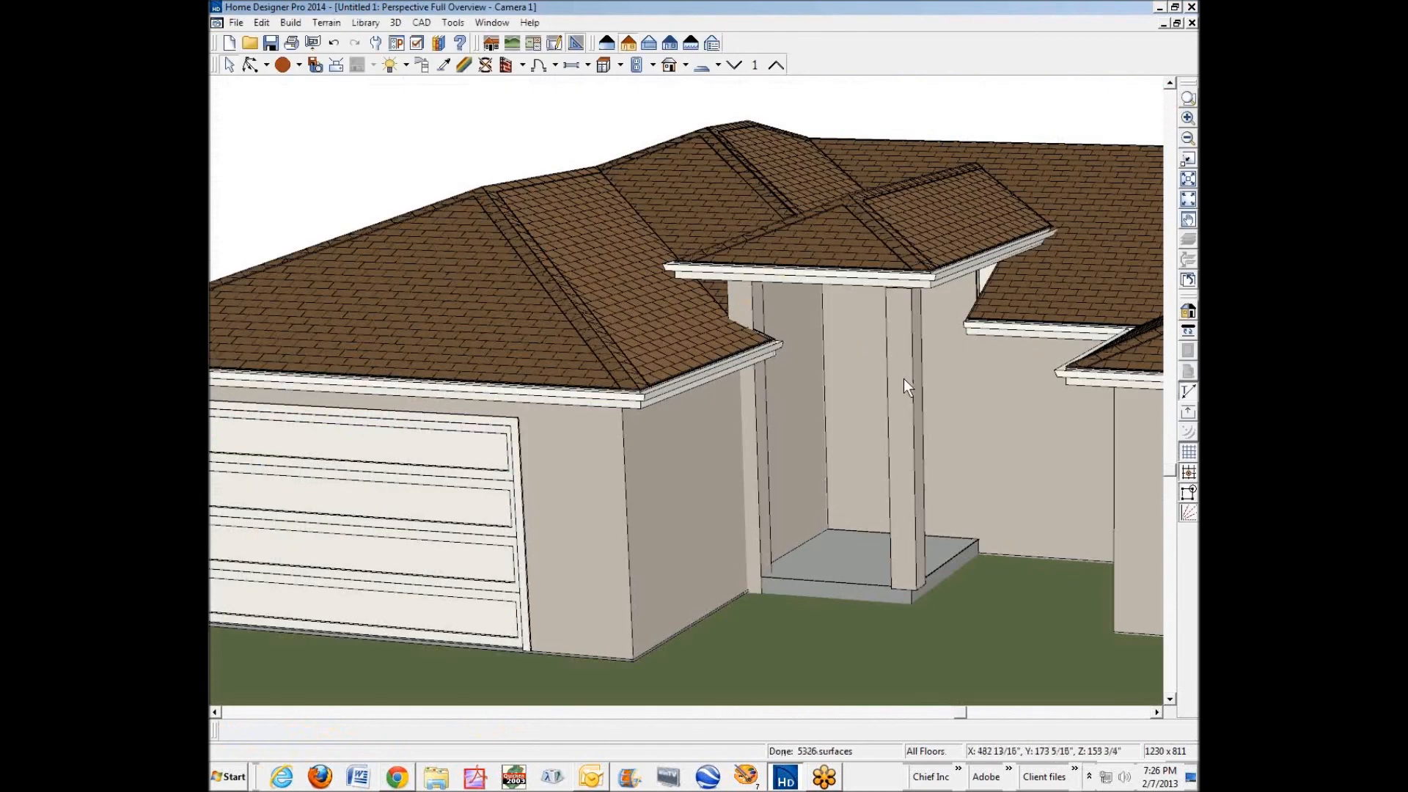
Examine the whole front of the house with the garage and porch from another angle in the perspective overview.
scroll(1061, 466, down, 5)
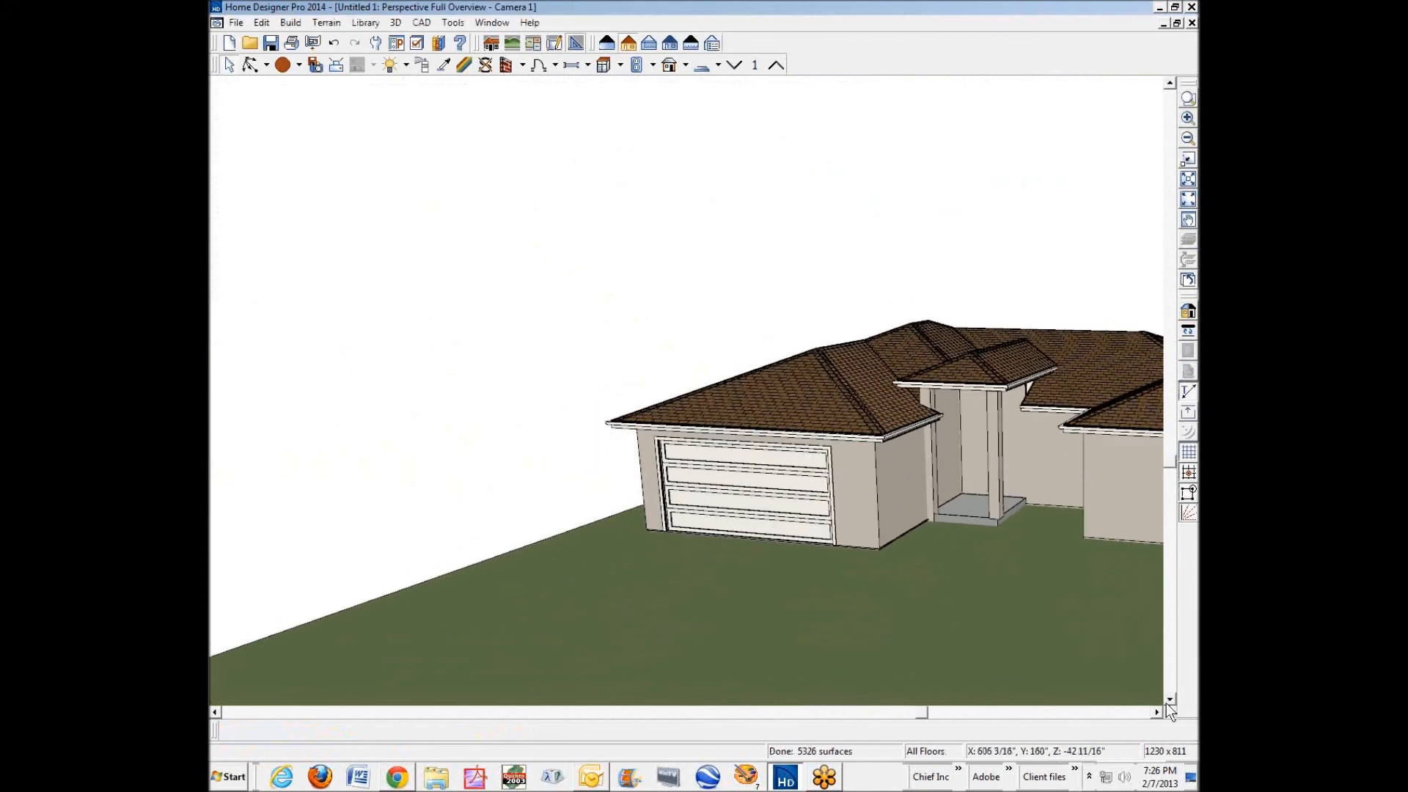
click(1156, 711)
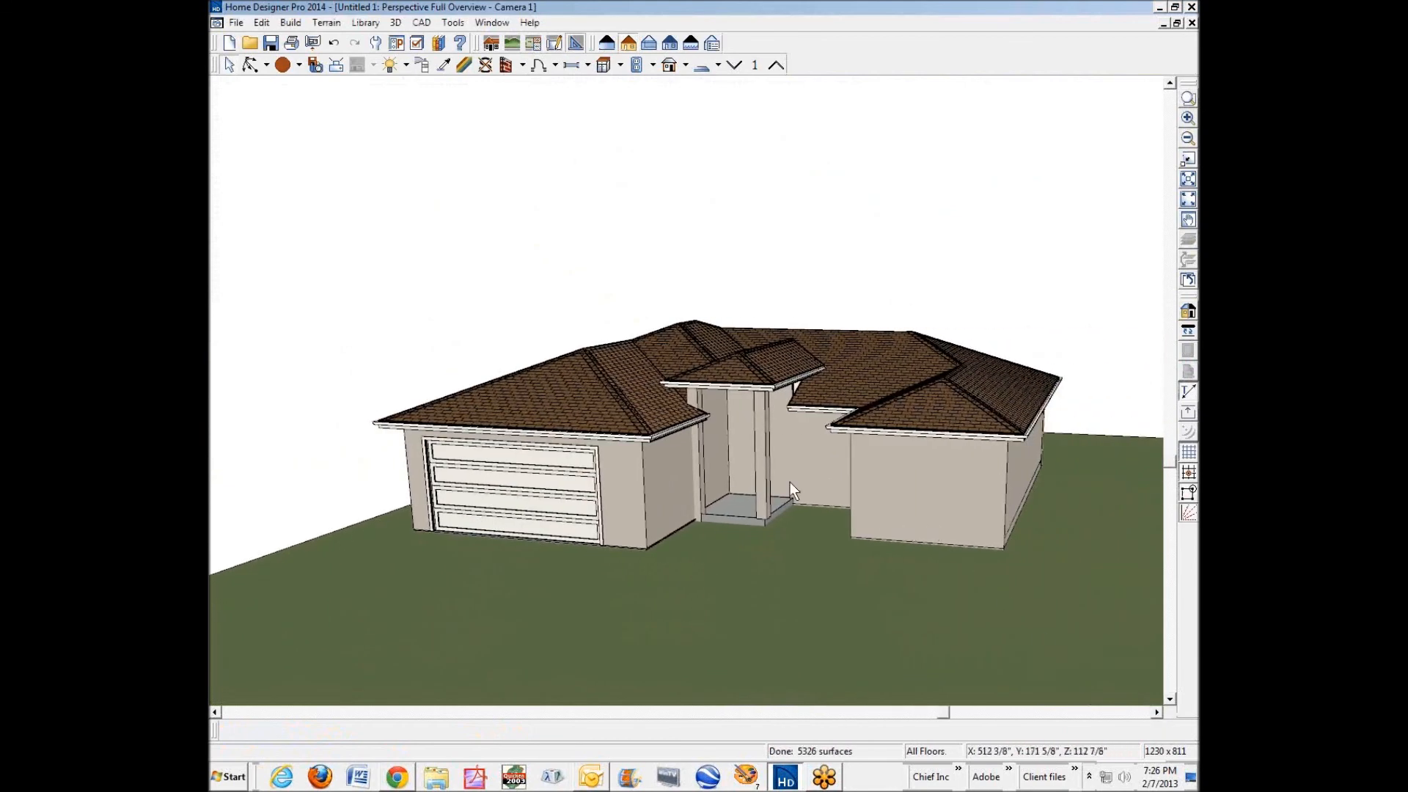
scroll(768, 579, up, 1)
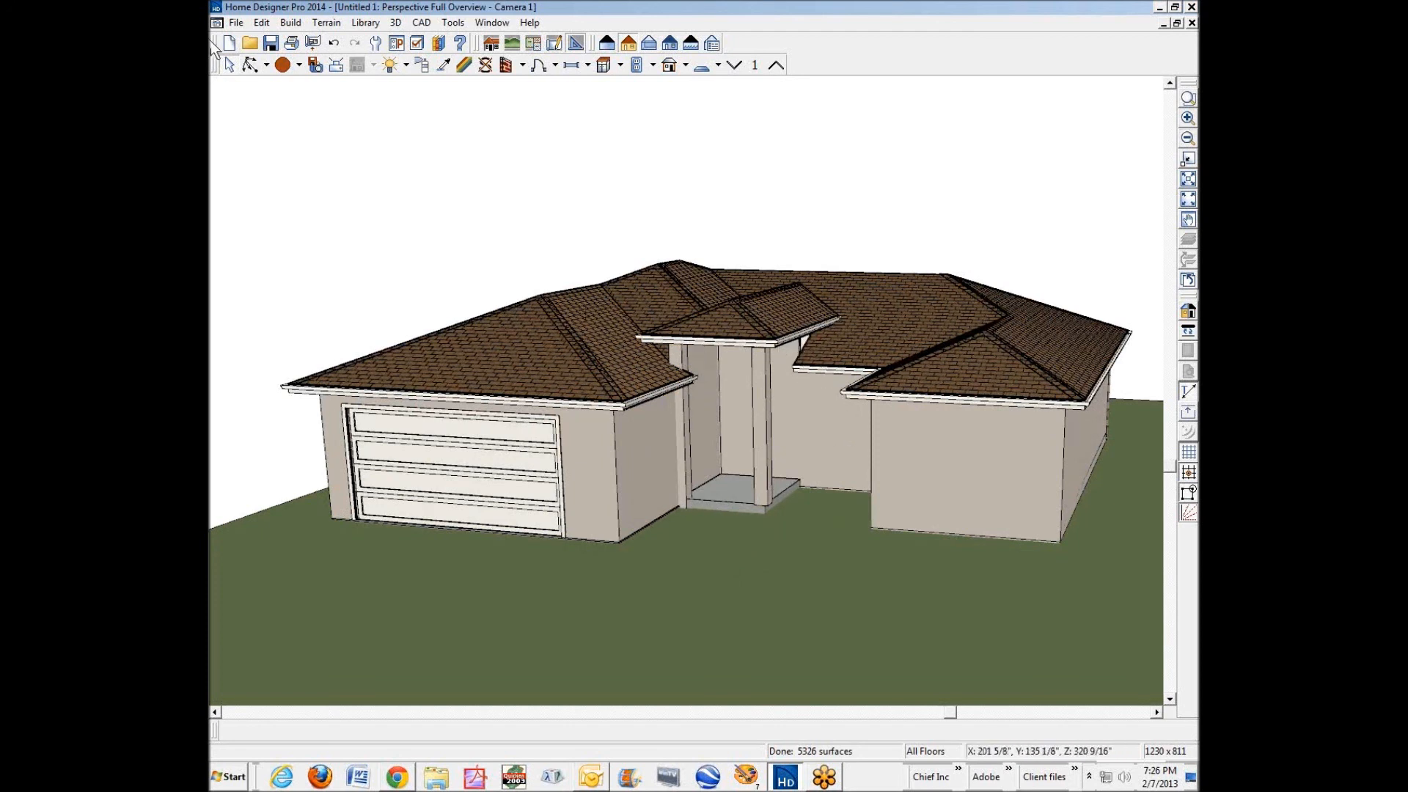
click(250, 66)
drag(439, 306, 481, 301)
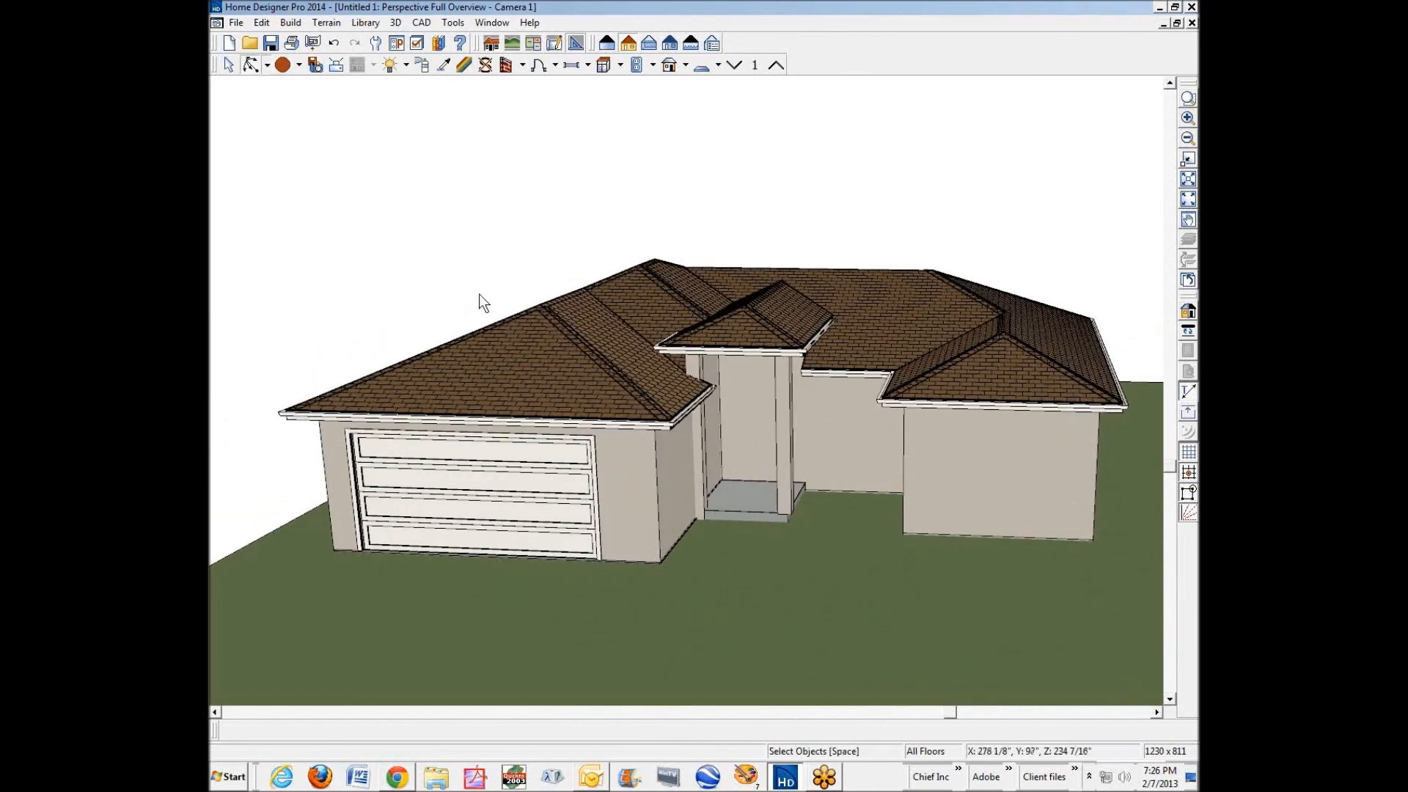